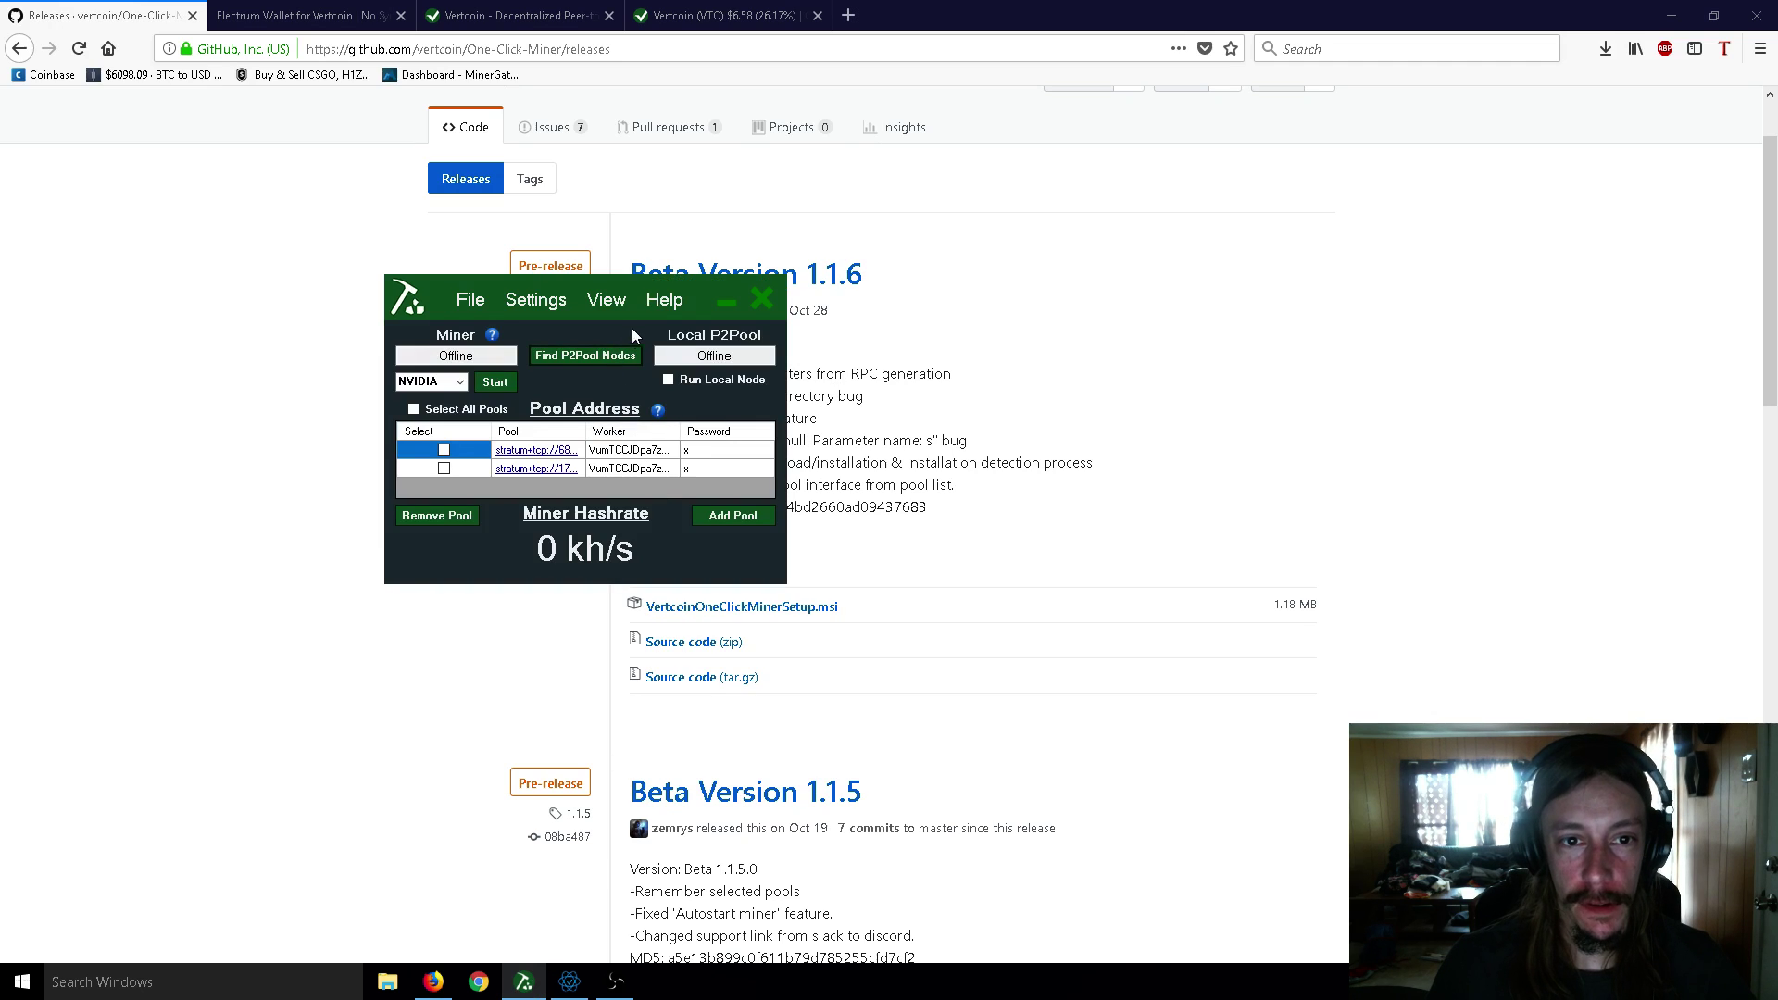
# - Switch to the Vertcoin One-Click Miner and move its window toward the middle of the releases page
pyautogui.click(284, 295)
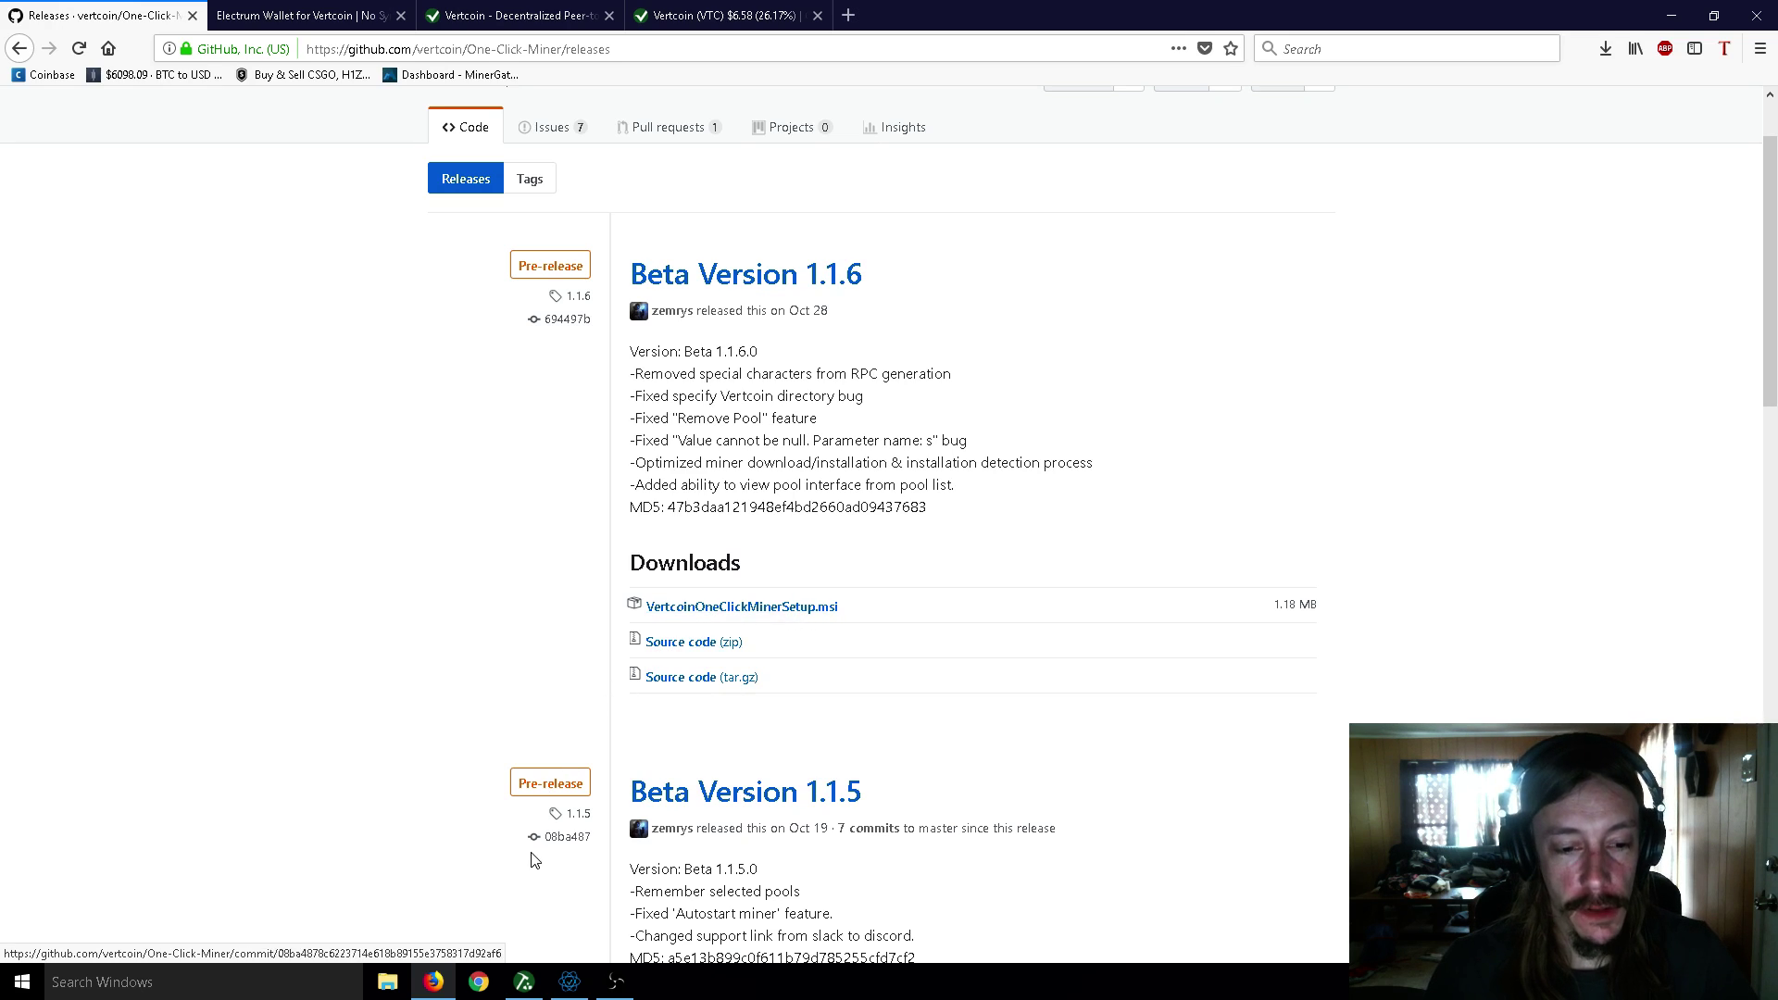
pyautogui.click(524, 982)
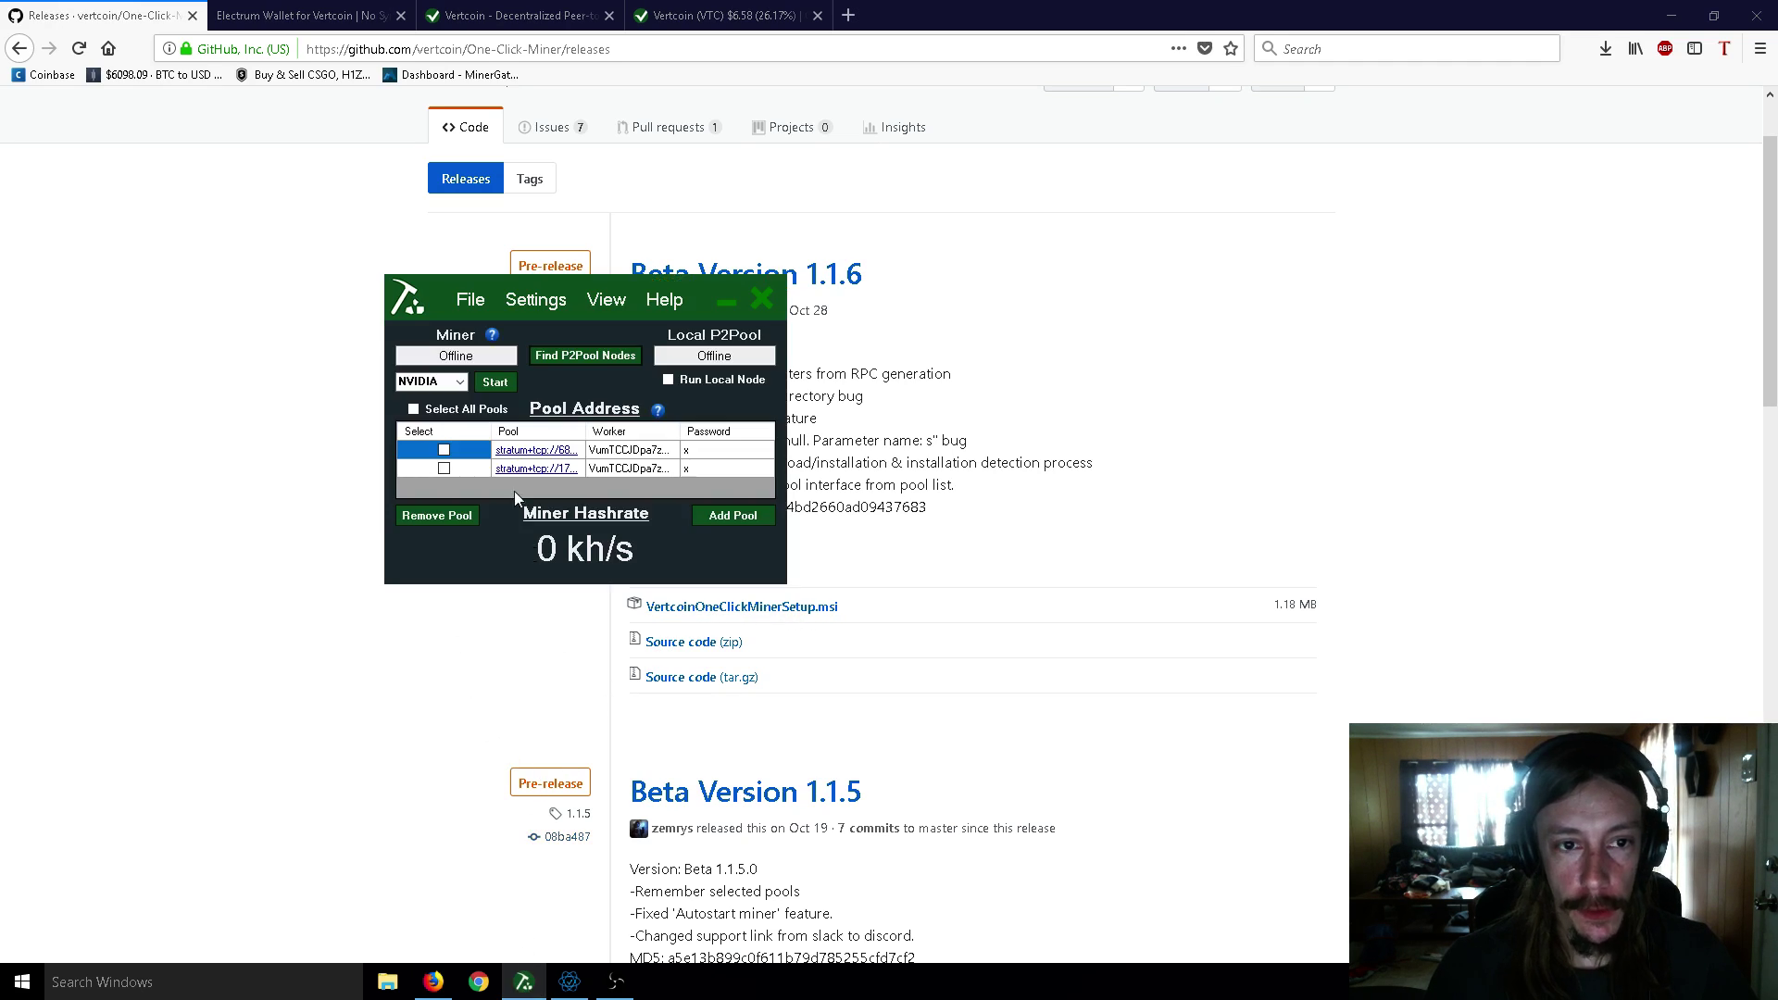
pyautogui.moveTo(703, 286); pyautogui.dragTo(898, 263)
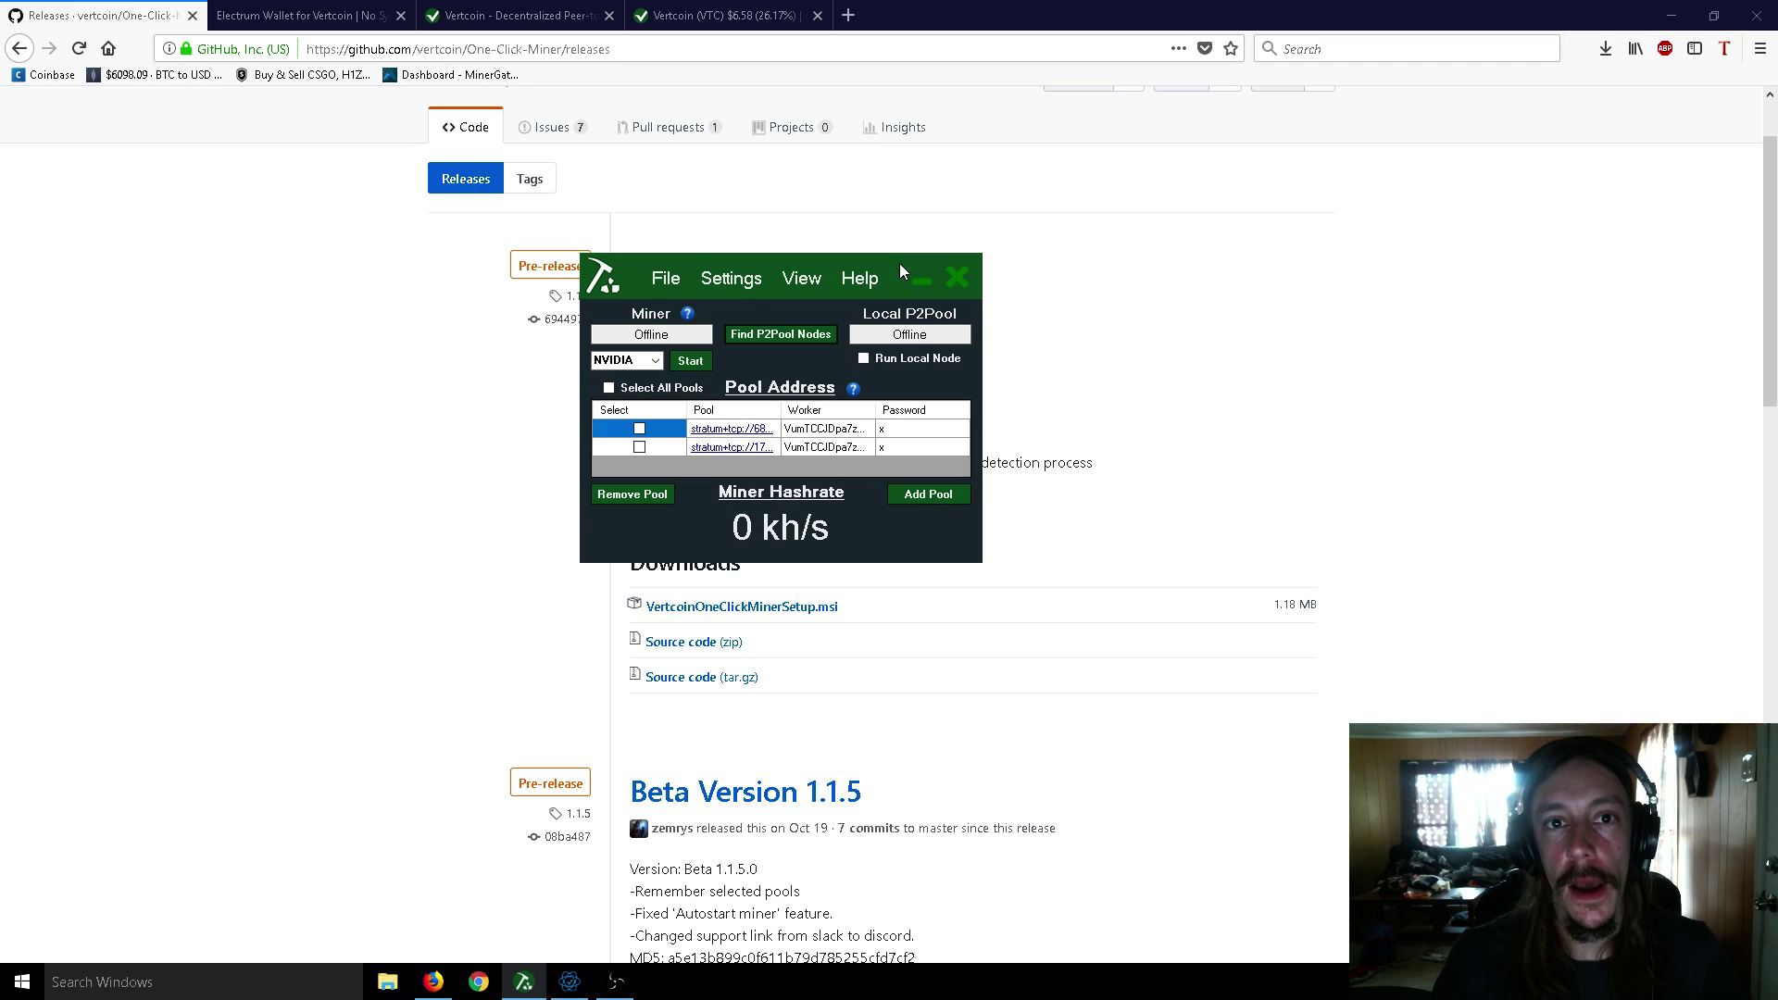
pyautogui.moveTo(900, 267)
pyautogui.mouseDown()
pyautogui.moveTo(1015, 248)
pyautogui.moveTo(898, 257)
pyautogui.mouseUp()
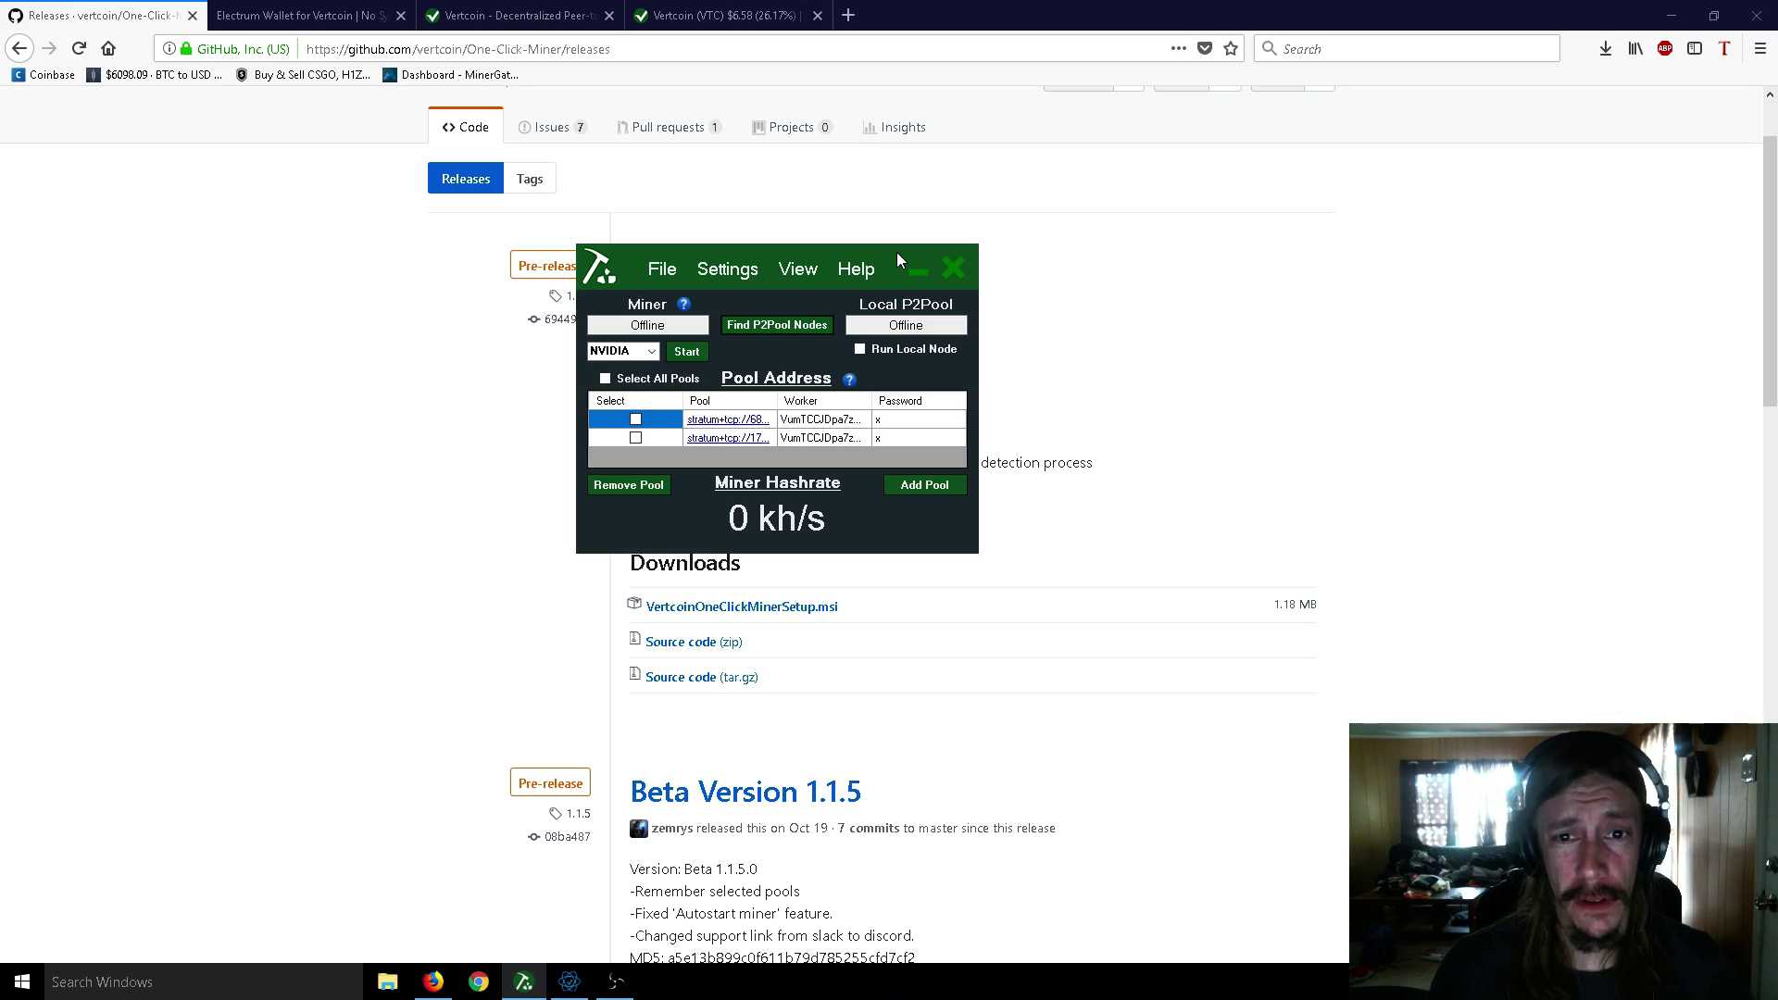
pyautogui.moveTo(893, 252); pyautogui.dragTo(912, 269)
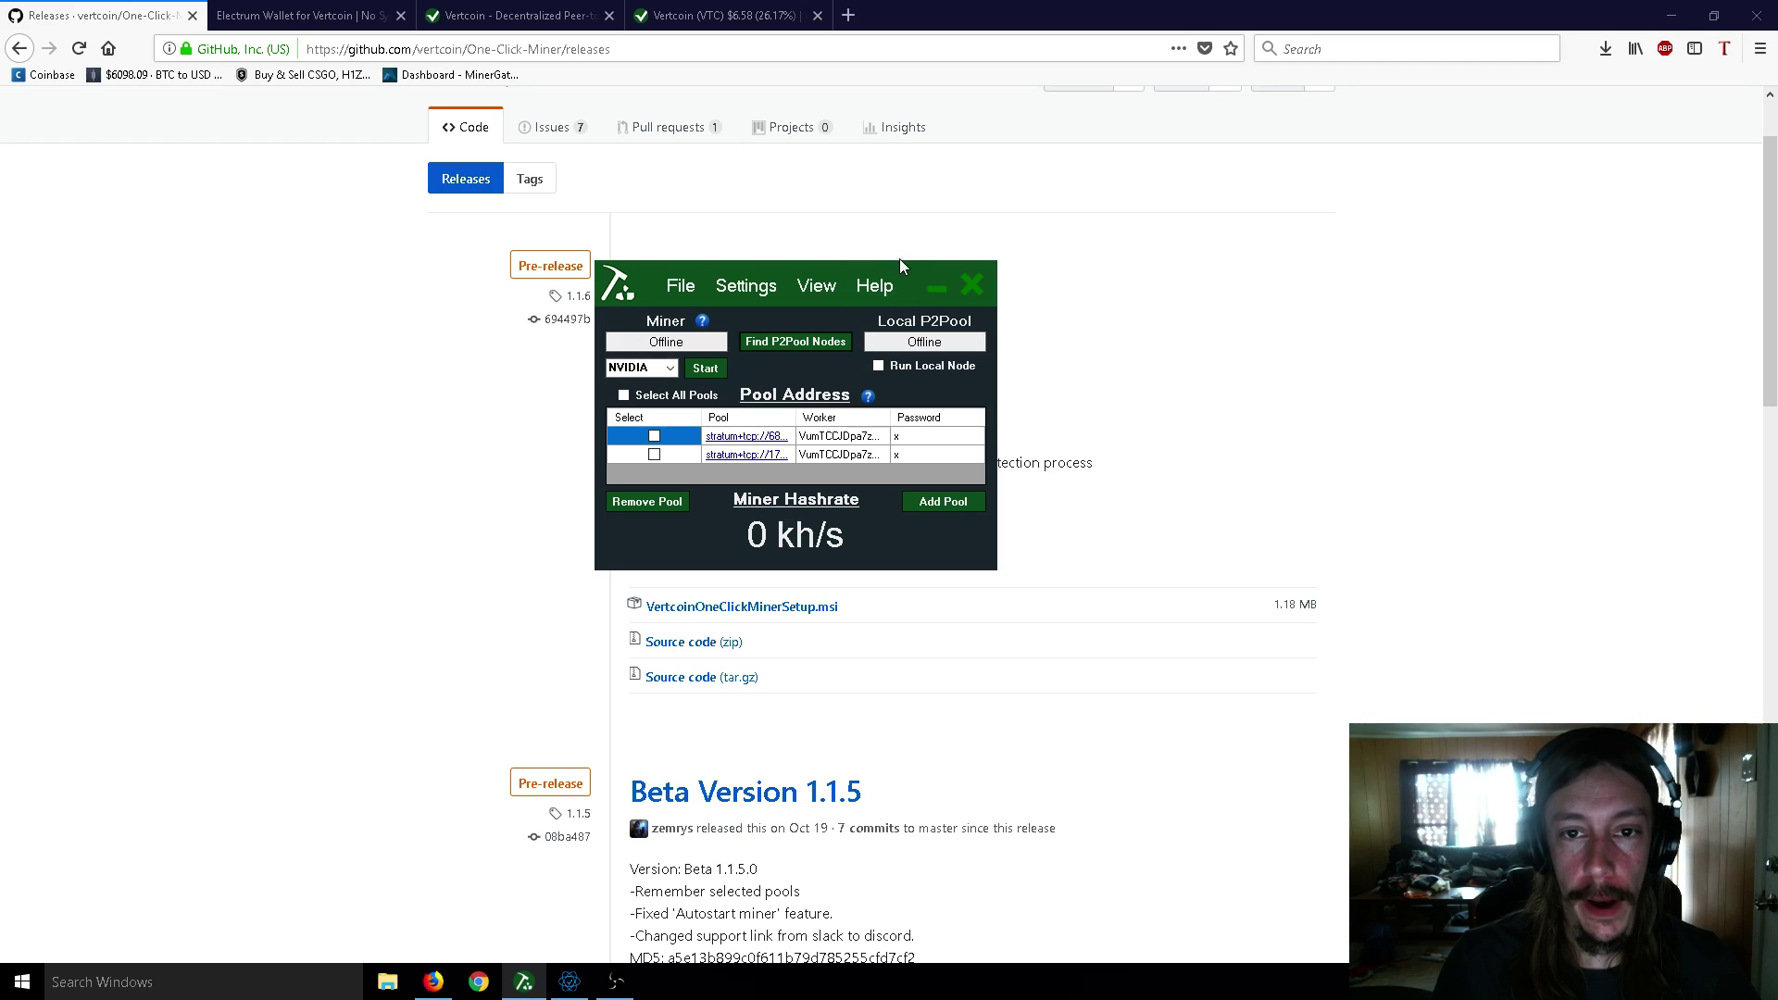
# - Check Vertcoin's price and chart on CoinMarketCap, and return to the releases page with the One-Click Miner in front
pyautogui.click(743, 5)
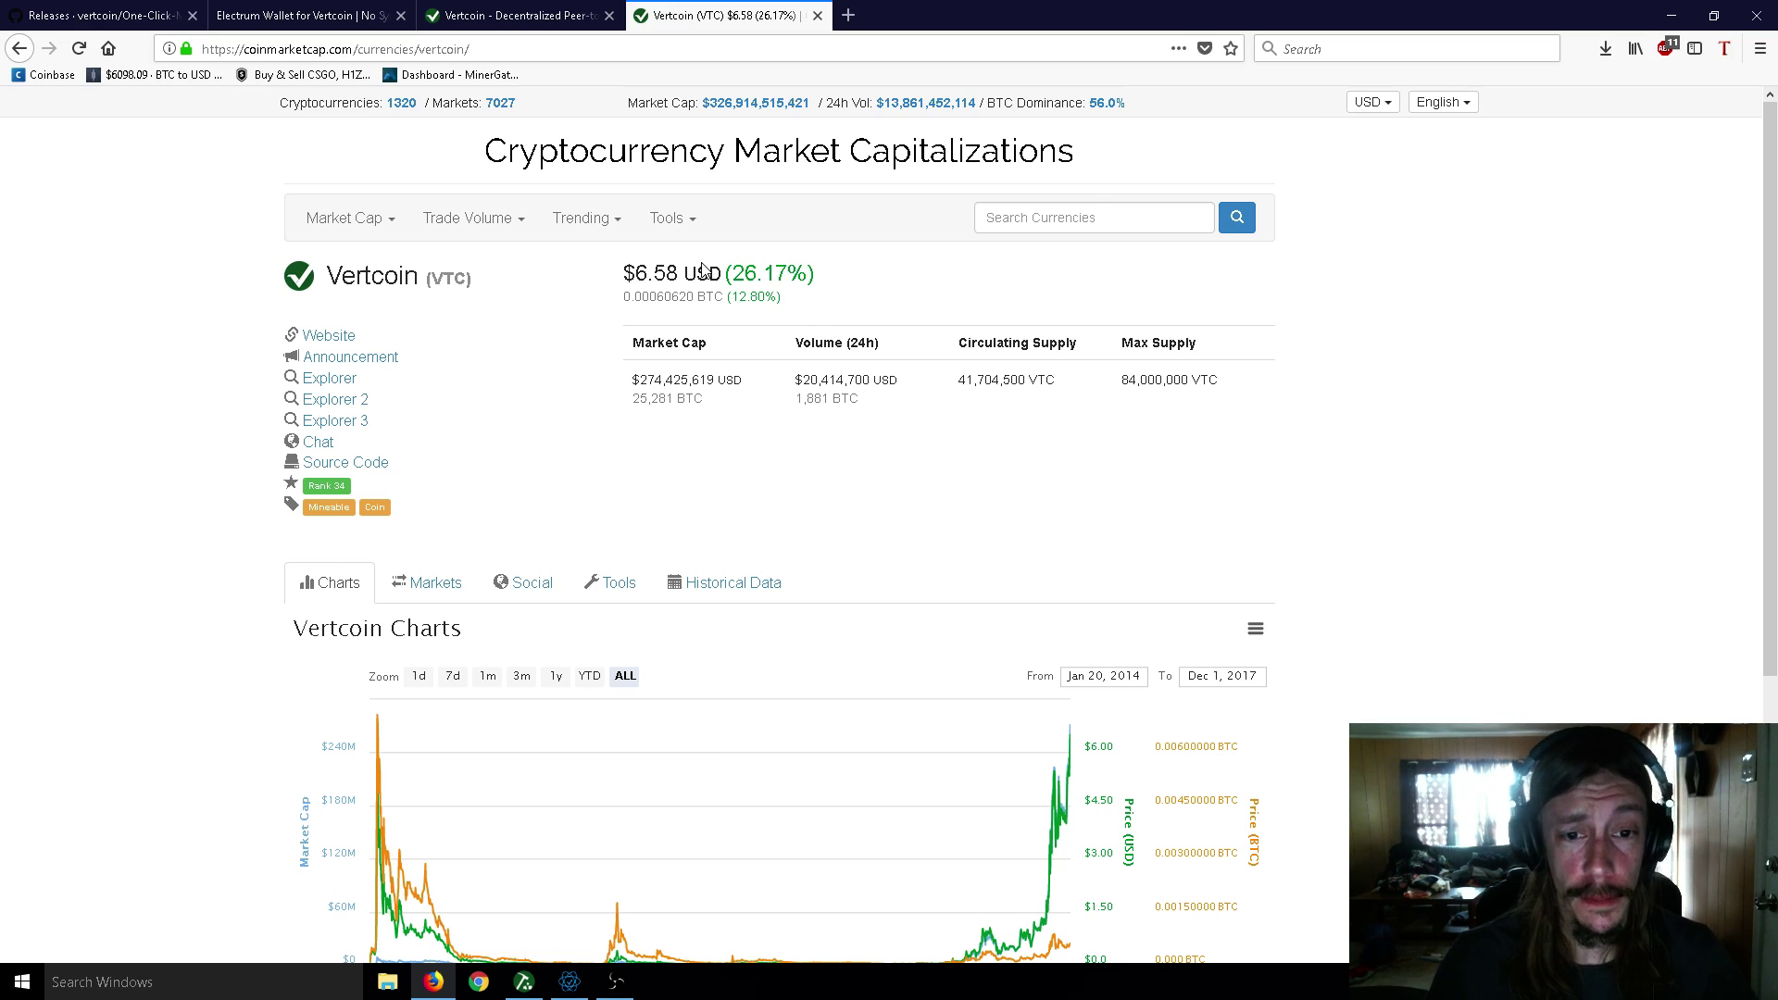
pyautogui.scroll(-2, 786, 371)
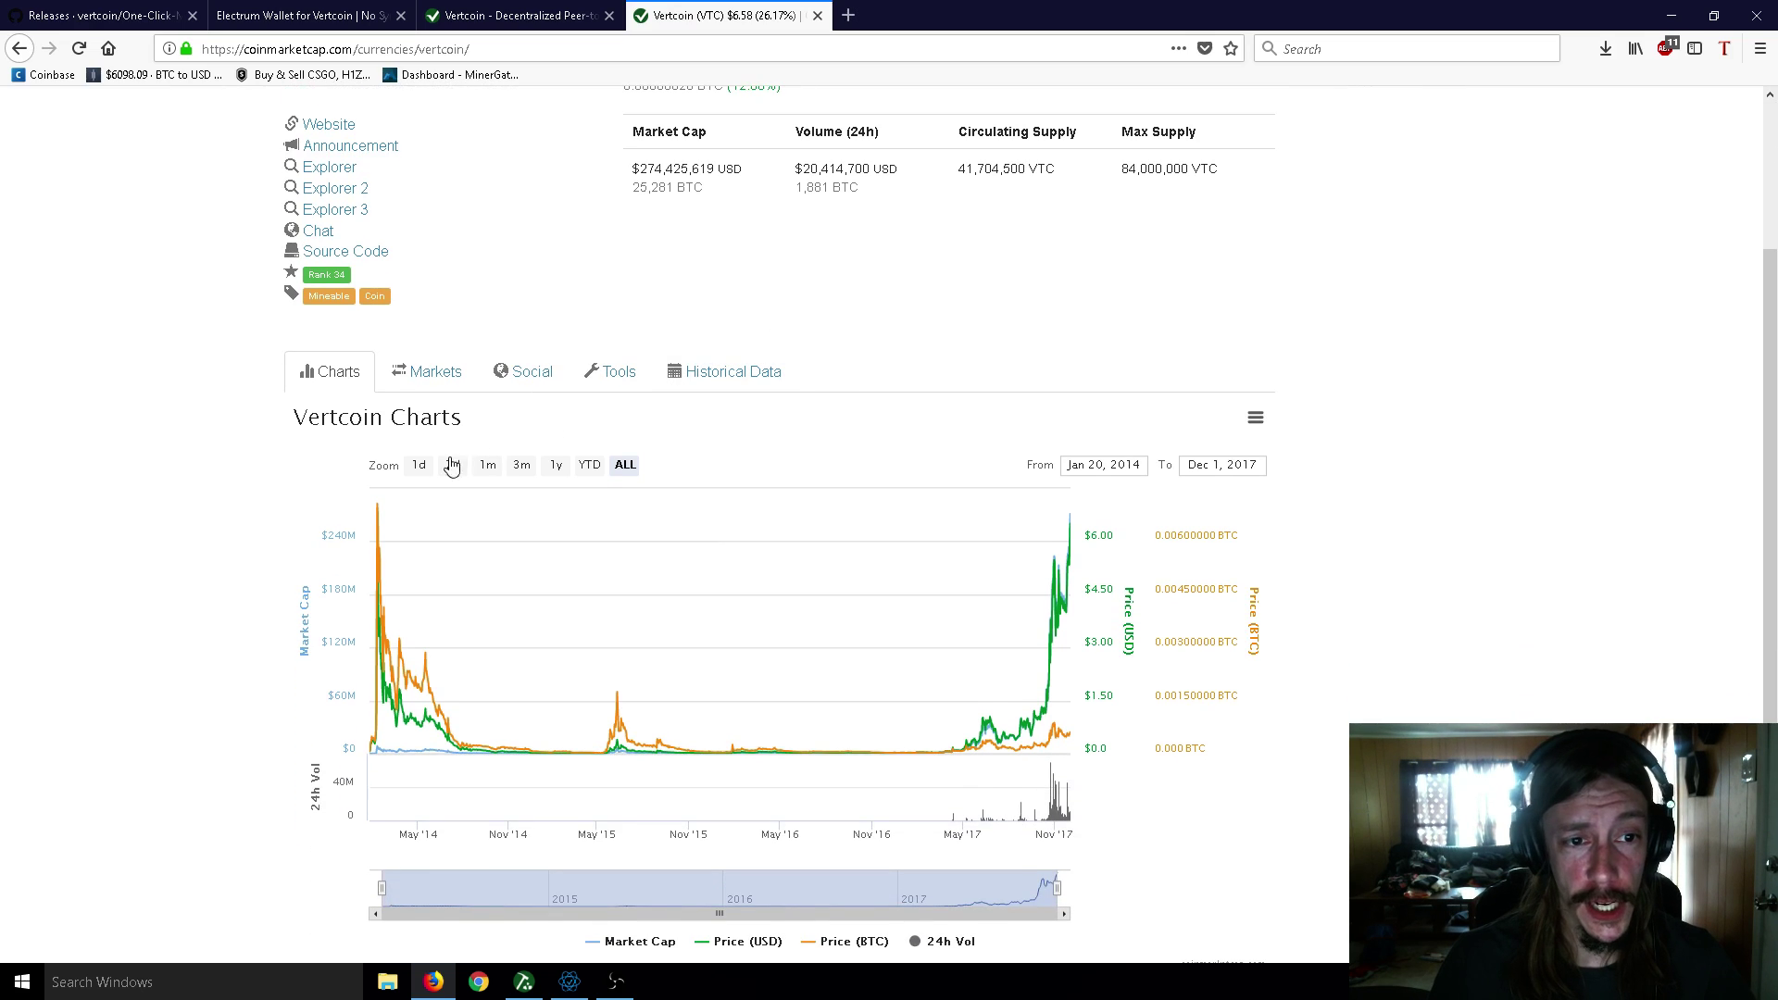
pyautogui.scroll(2, 584, 413)
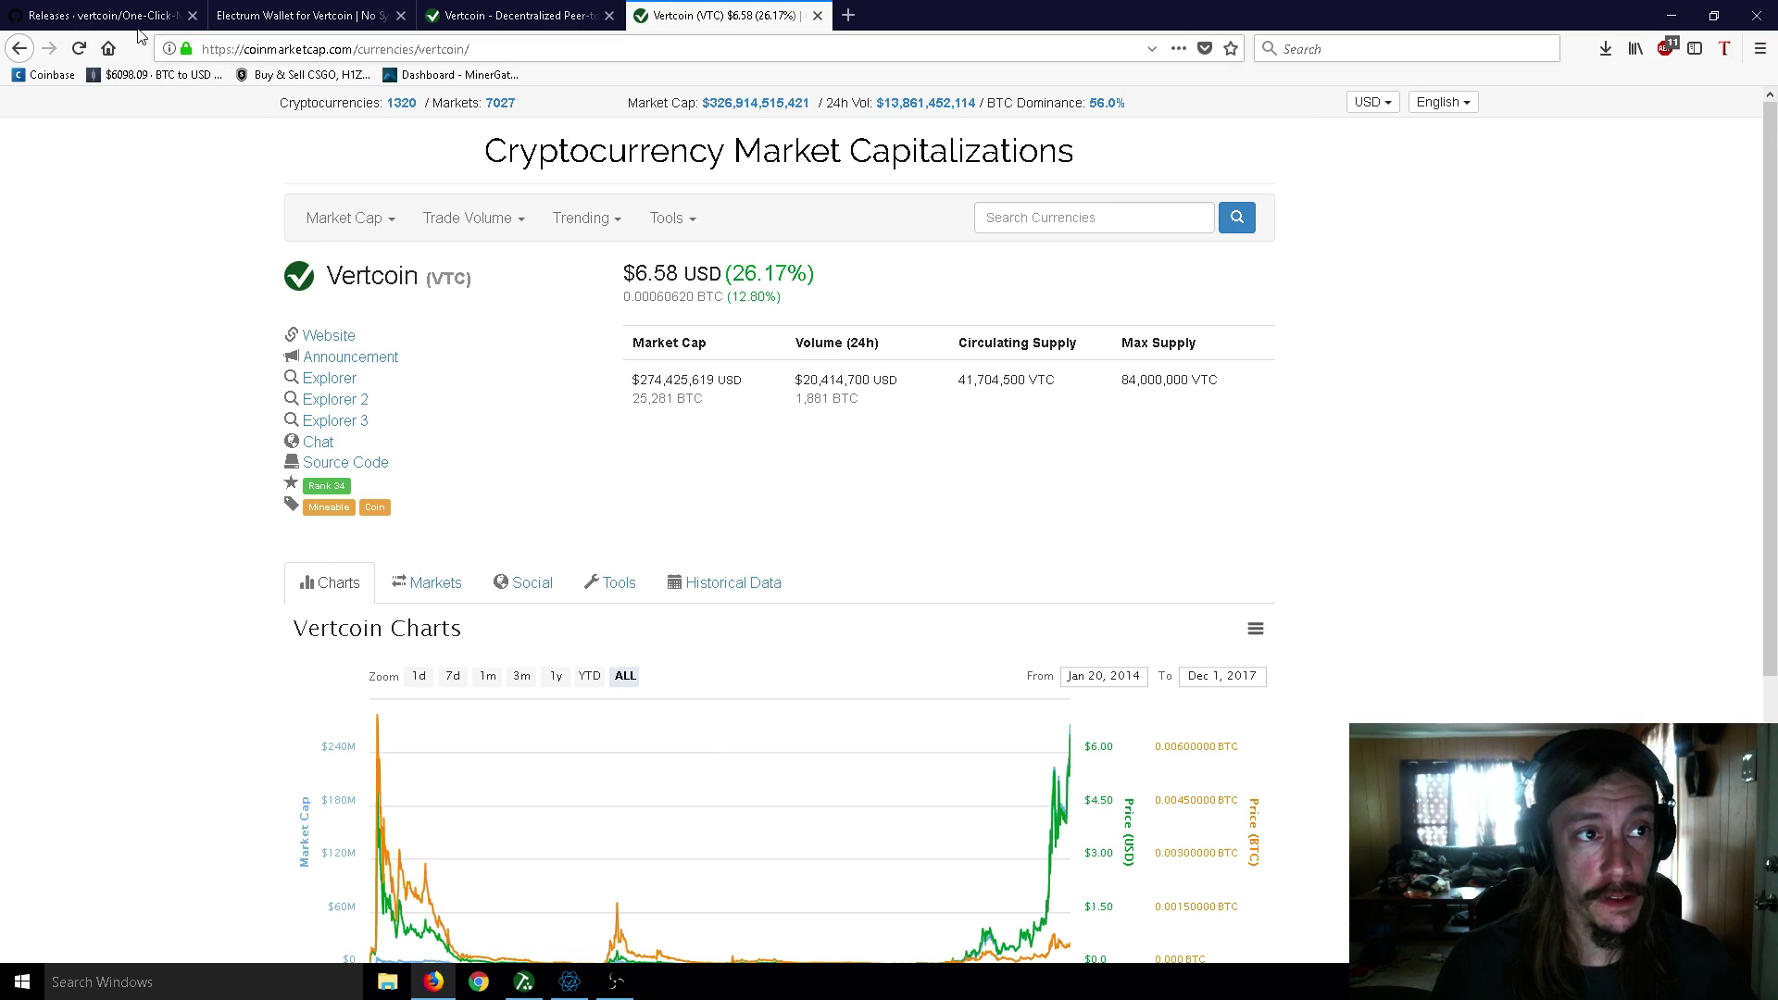
pyautogui.click(123, 11)
pyautogui.click(523, 982)
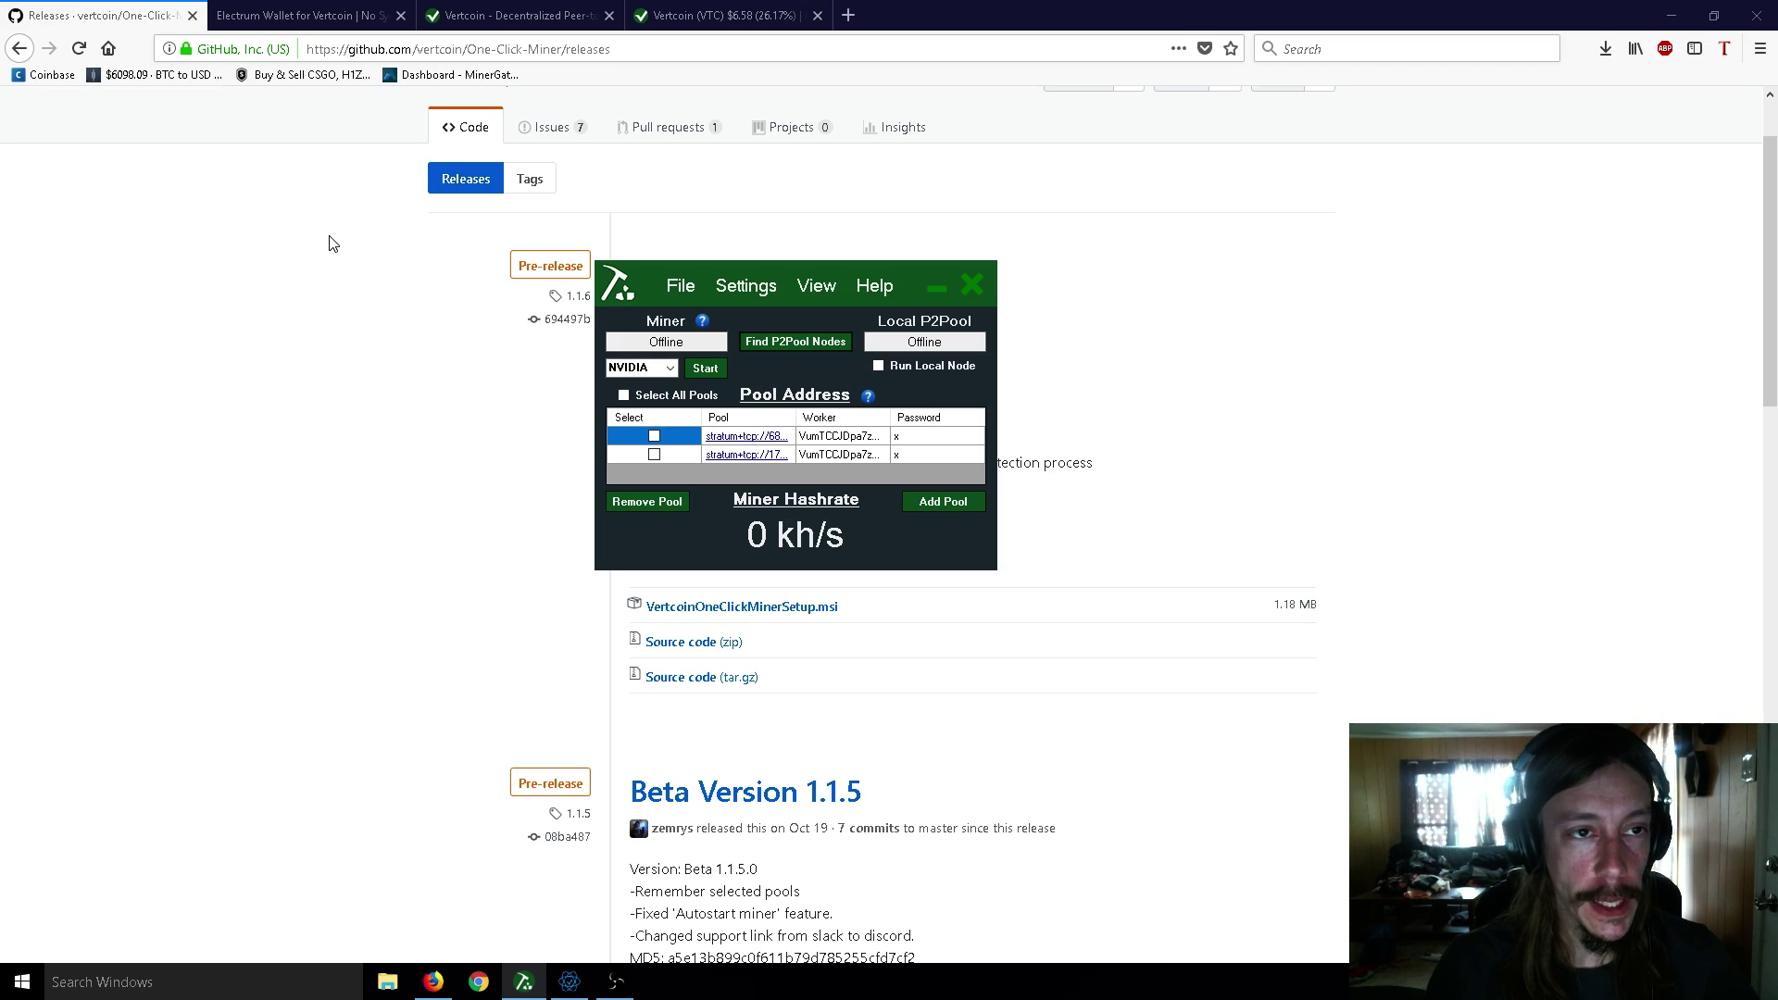
# - View the Electrum Vertcoin website, switch to the Electrum-VTC wallet and copy its receiving address
pyautogui.click(290, 15)
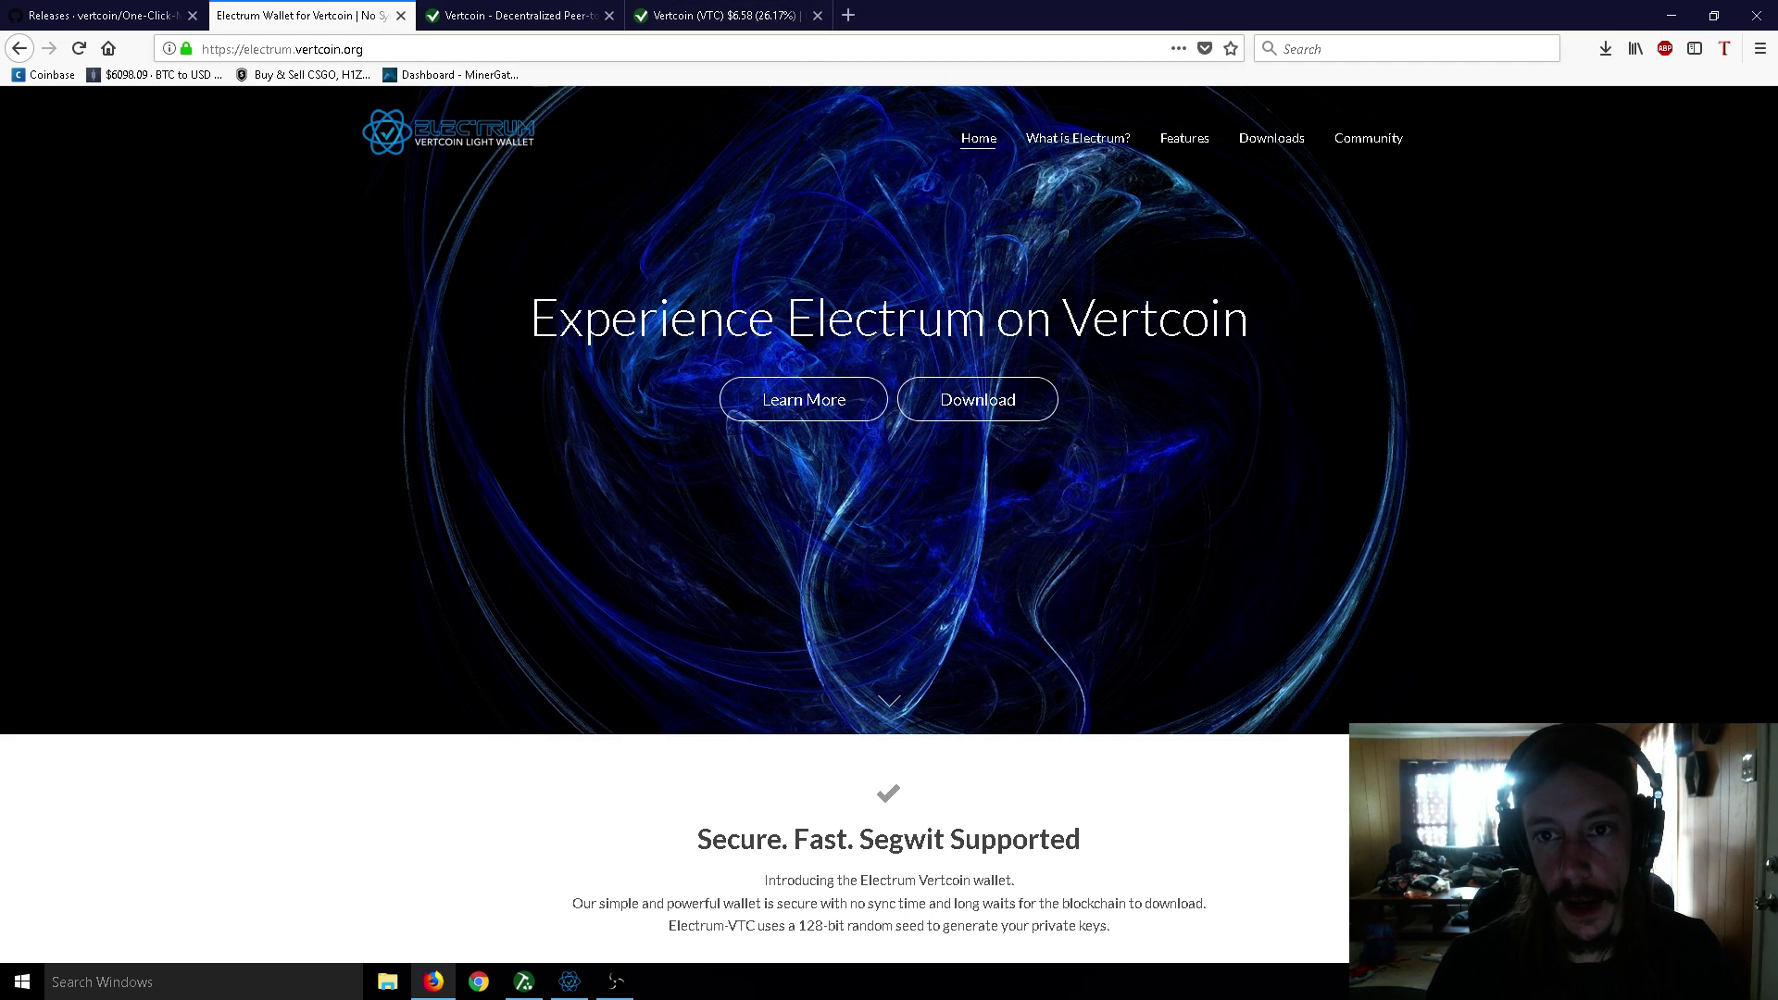
pyautogui.click(569, 982)
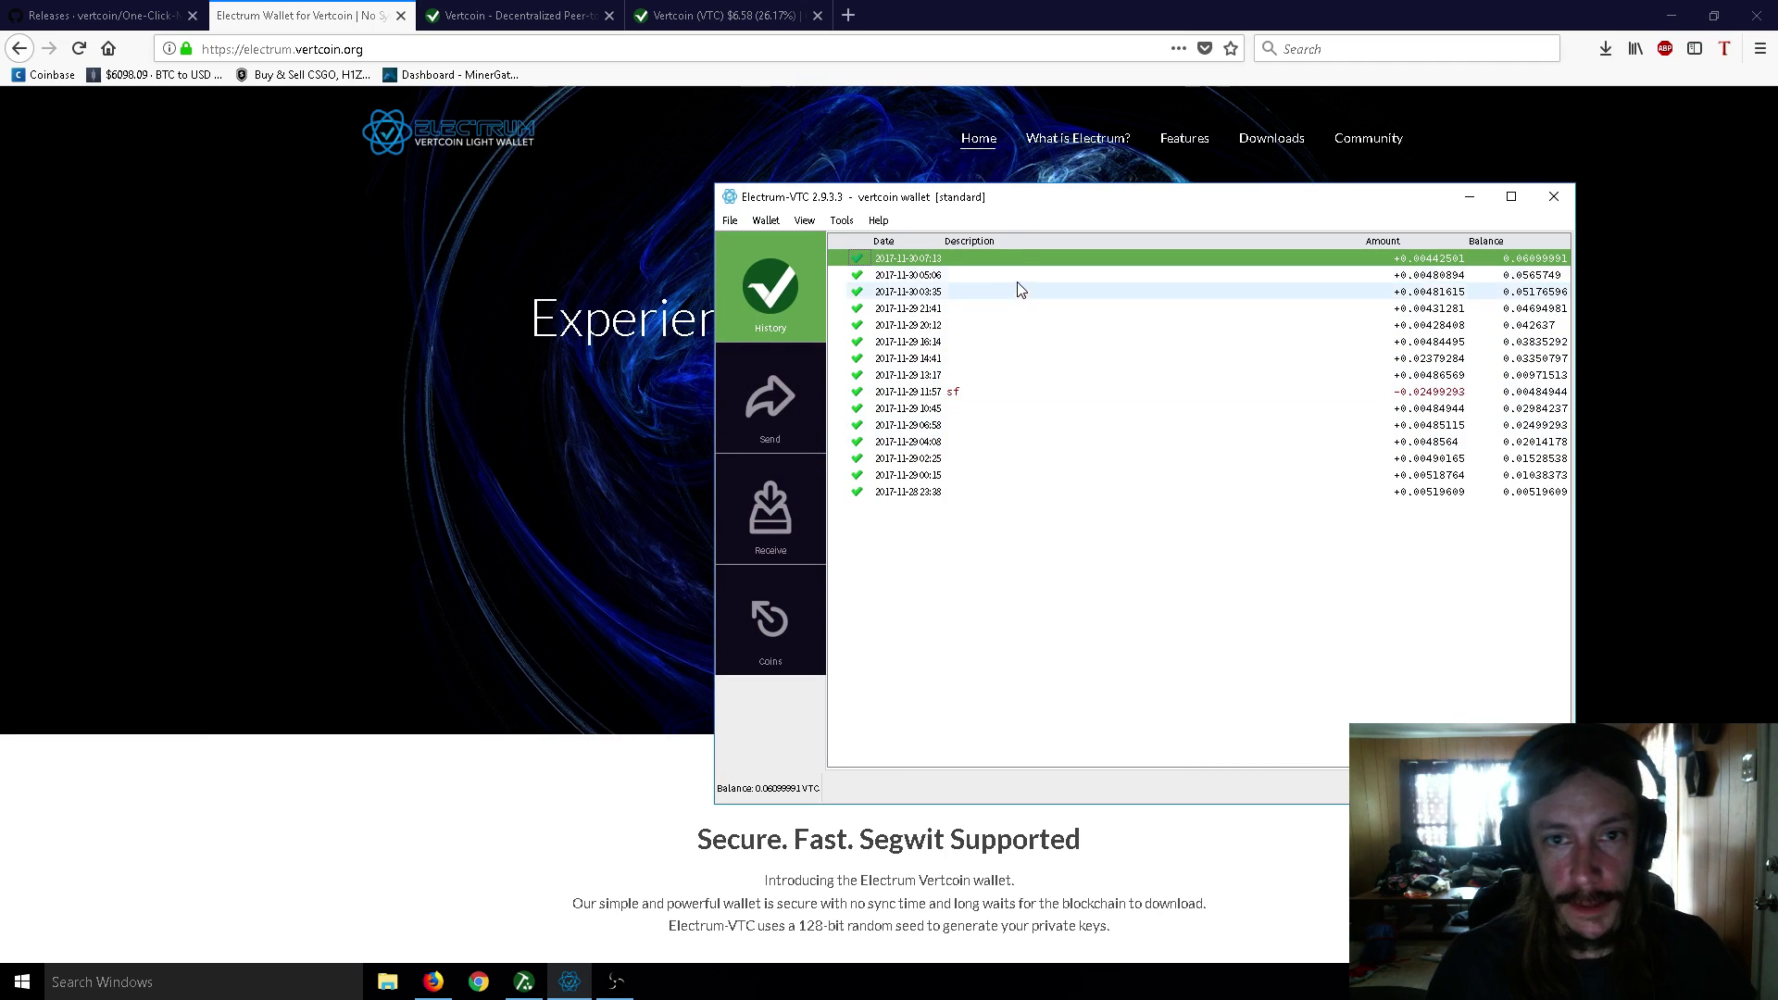
pyautogui.moveTo(1019, 203); pyautogui.dragTo(886, 200)
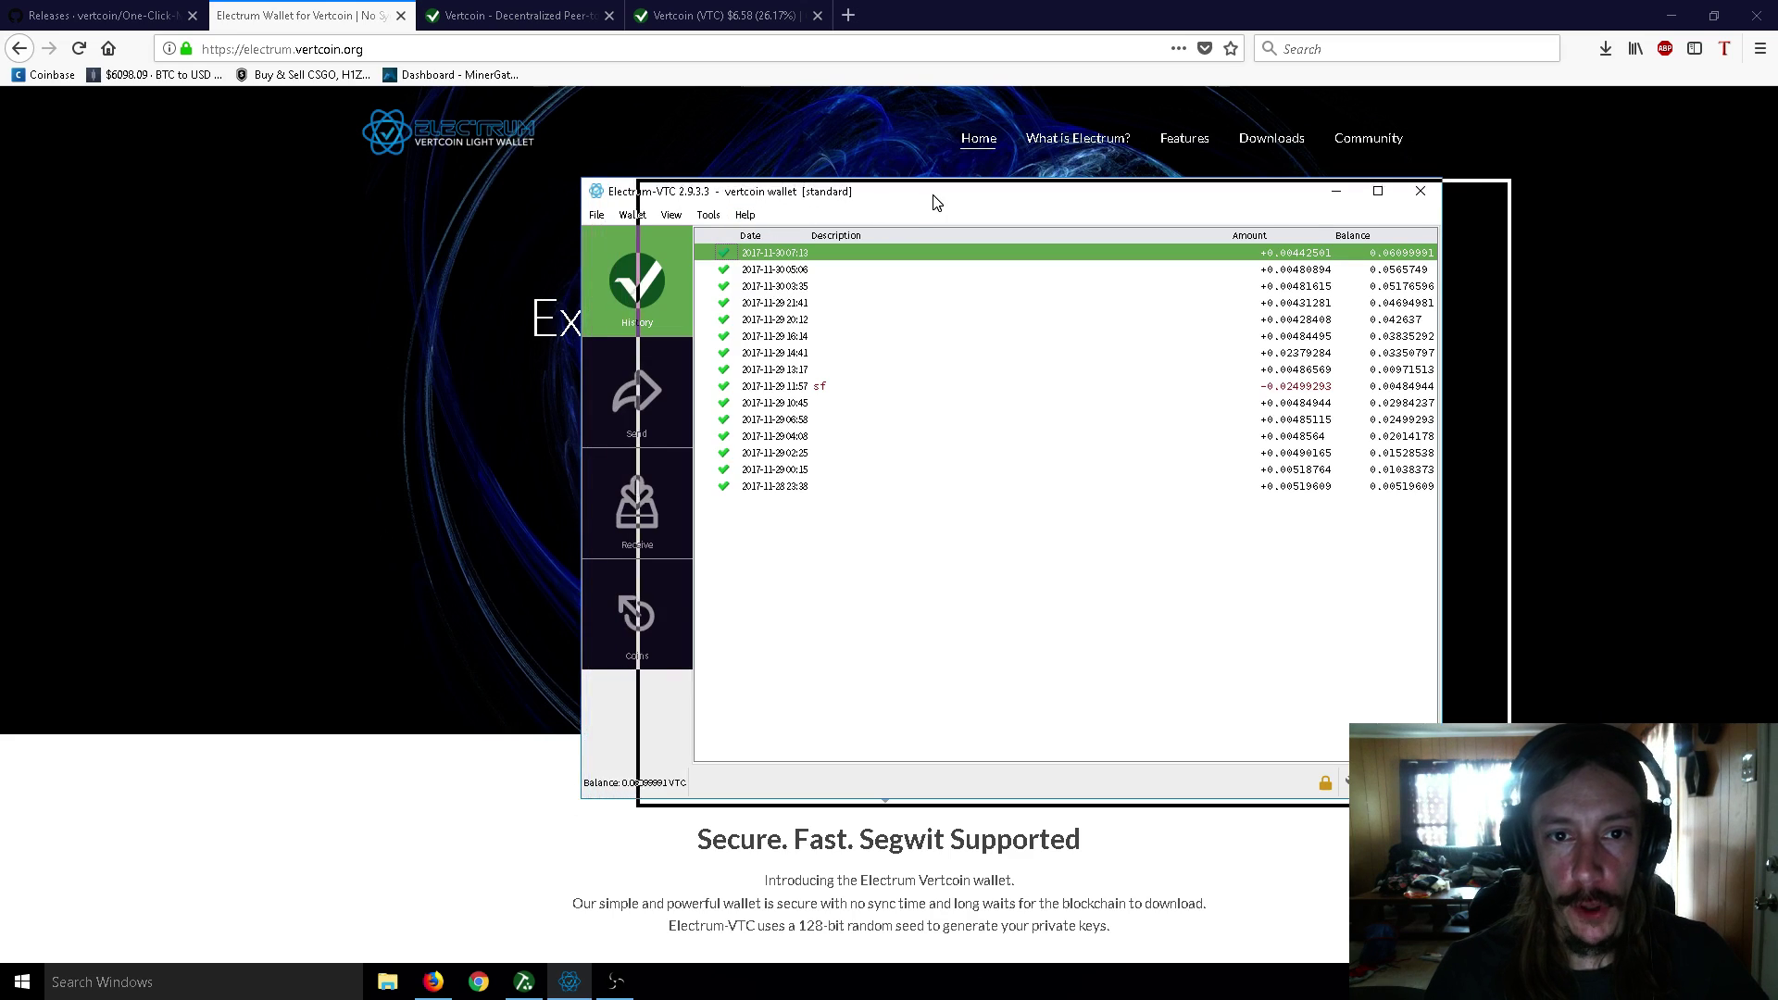
pyautogui.moveTo(937, 198); pyautogui.dragTo(1001, 199)
pyautogui.click(692, 536)
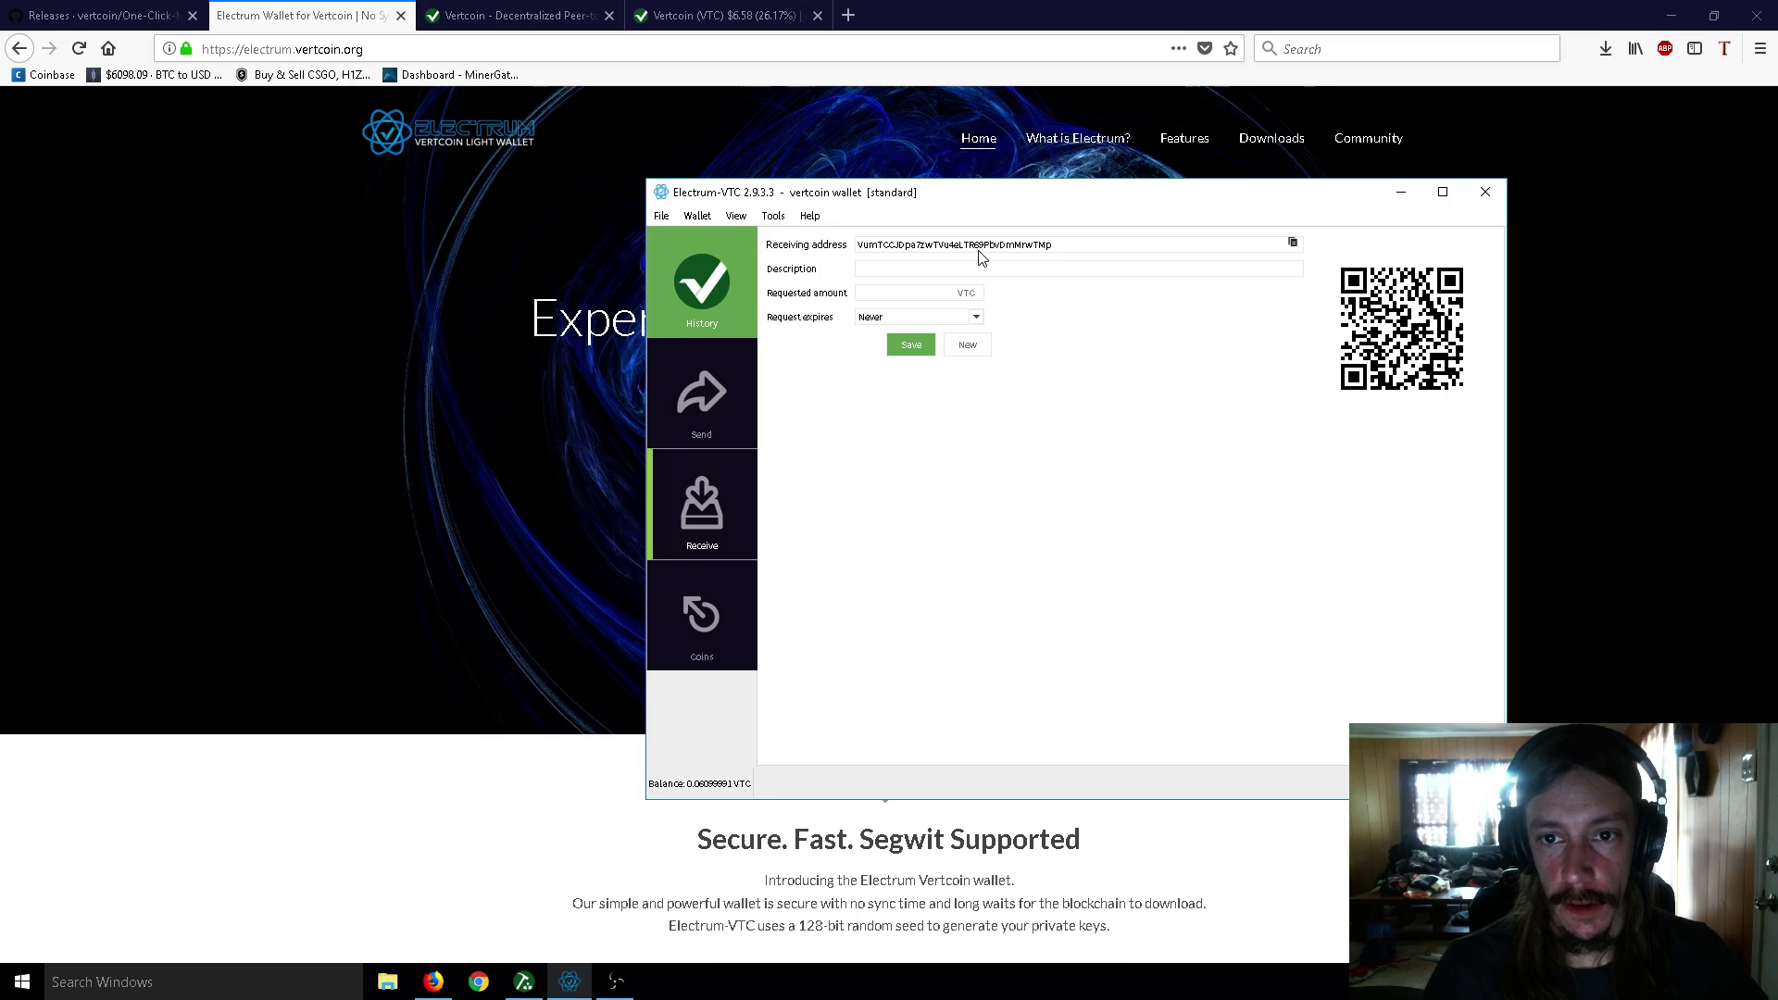
pyautogui.moveTo(1060, 248); pyautogui.dragTo(848, 246)
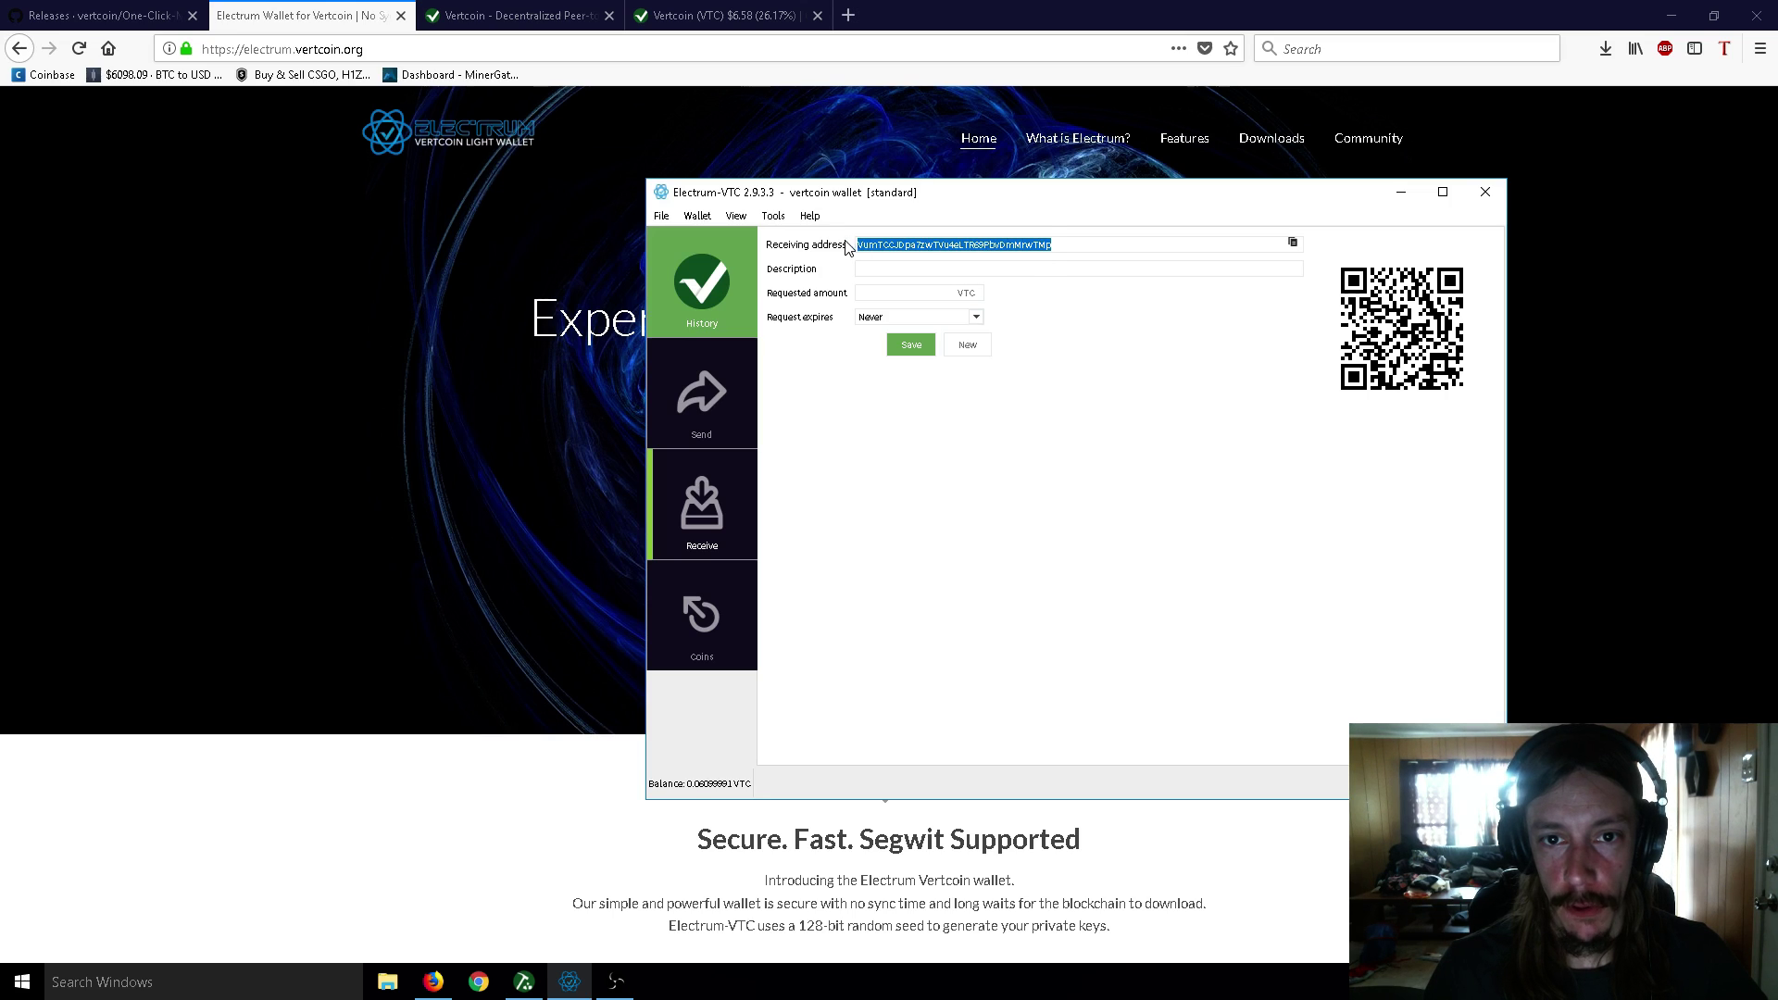
pyautogui.rightClick(908, 248)
pyautogui.click(947, 259)
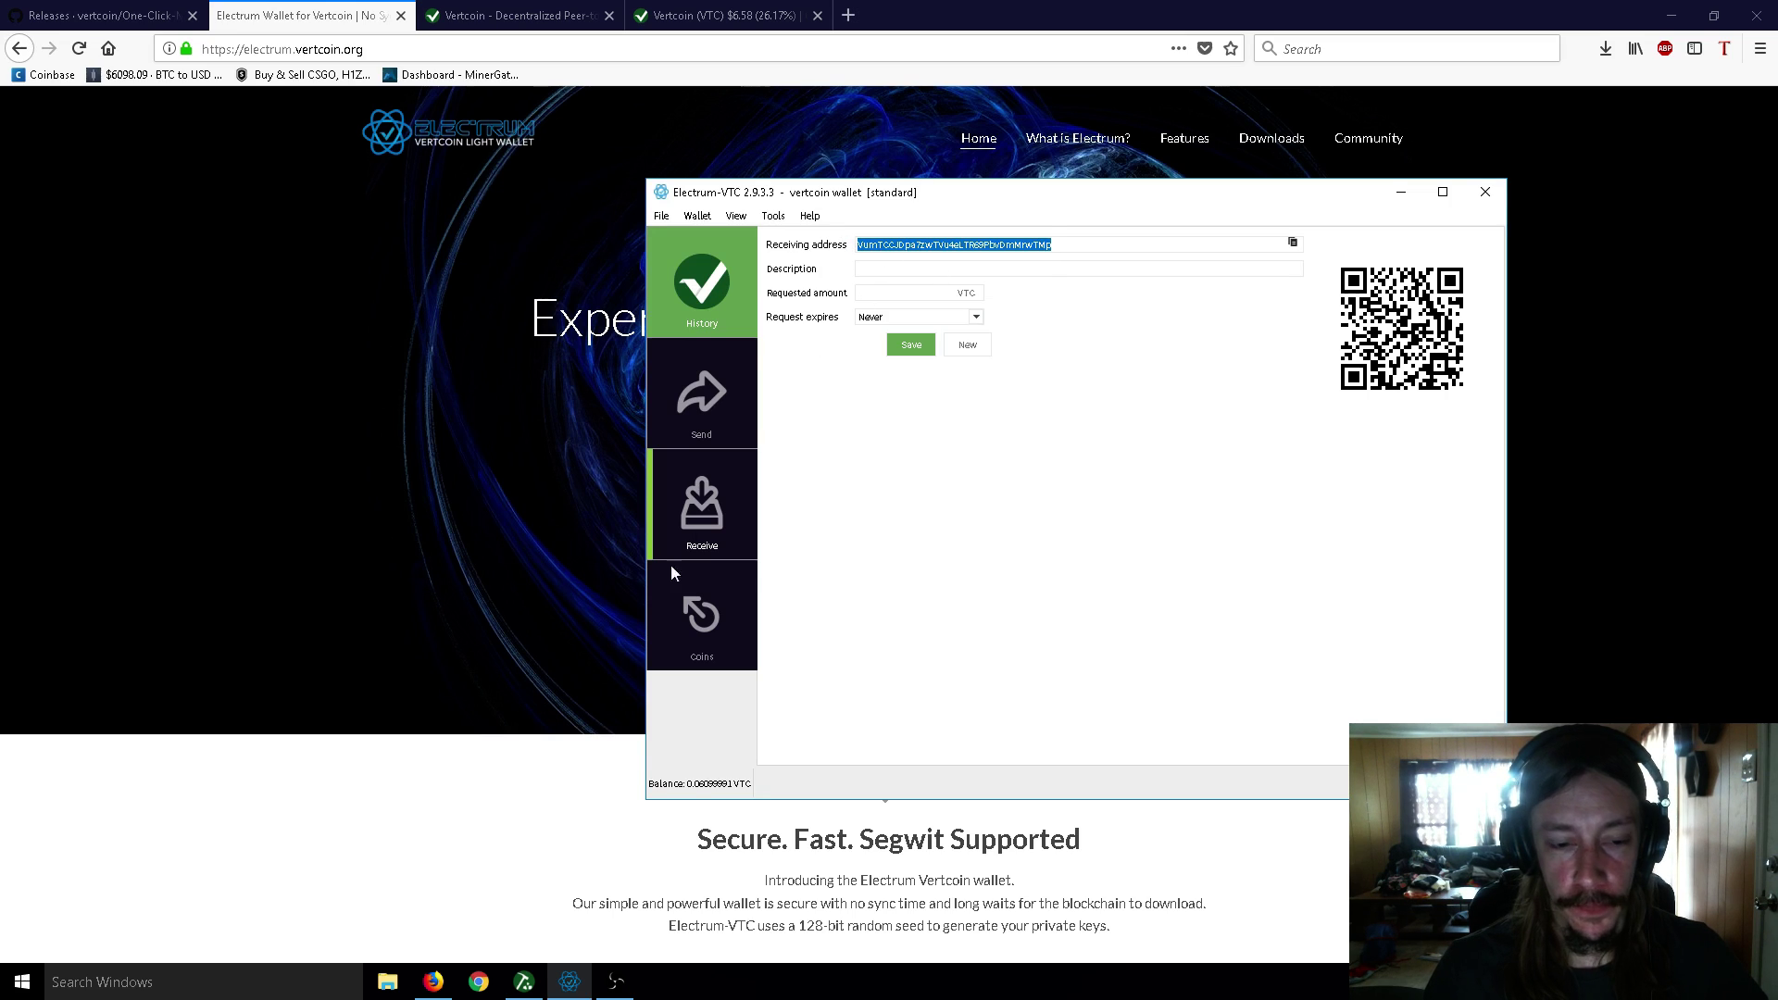
# - Switch back to the One-Click Miner and remove all existing pools from the pool address list
pyautogui.click(523, 982)
pyautogui.moveTo(902, 269); pyautogui.dragTo(823, 255)
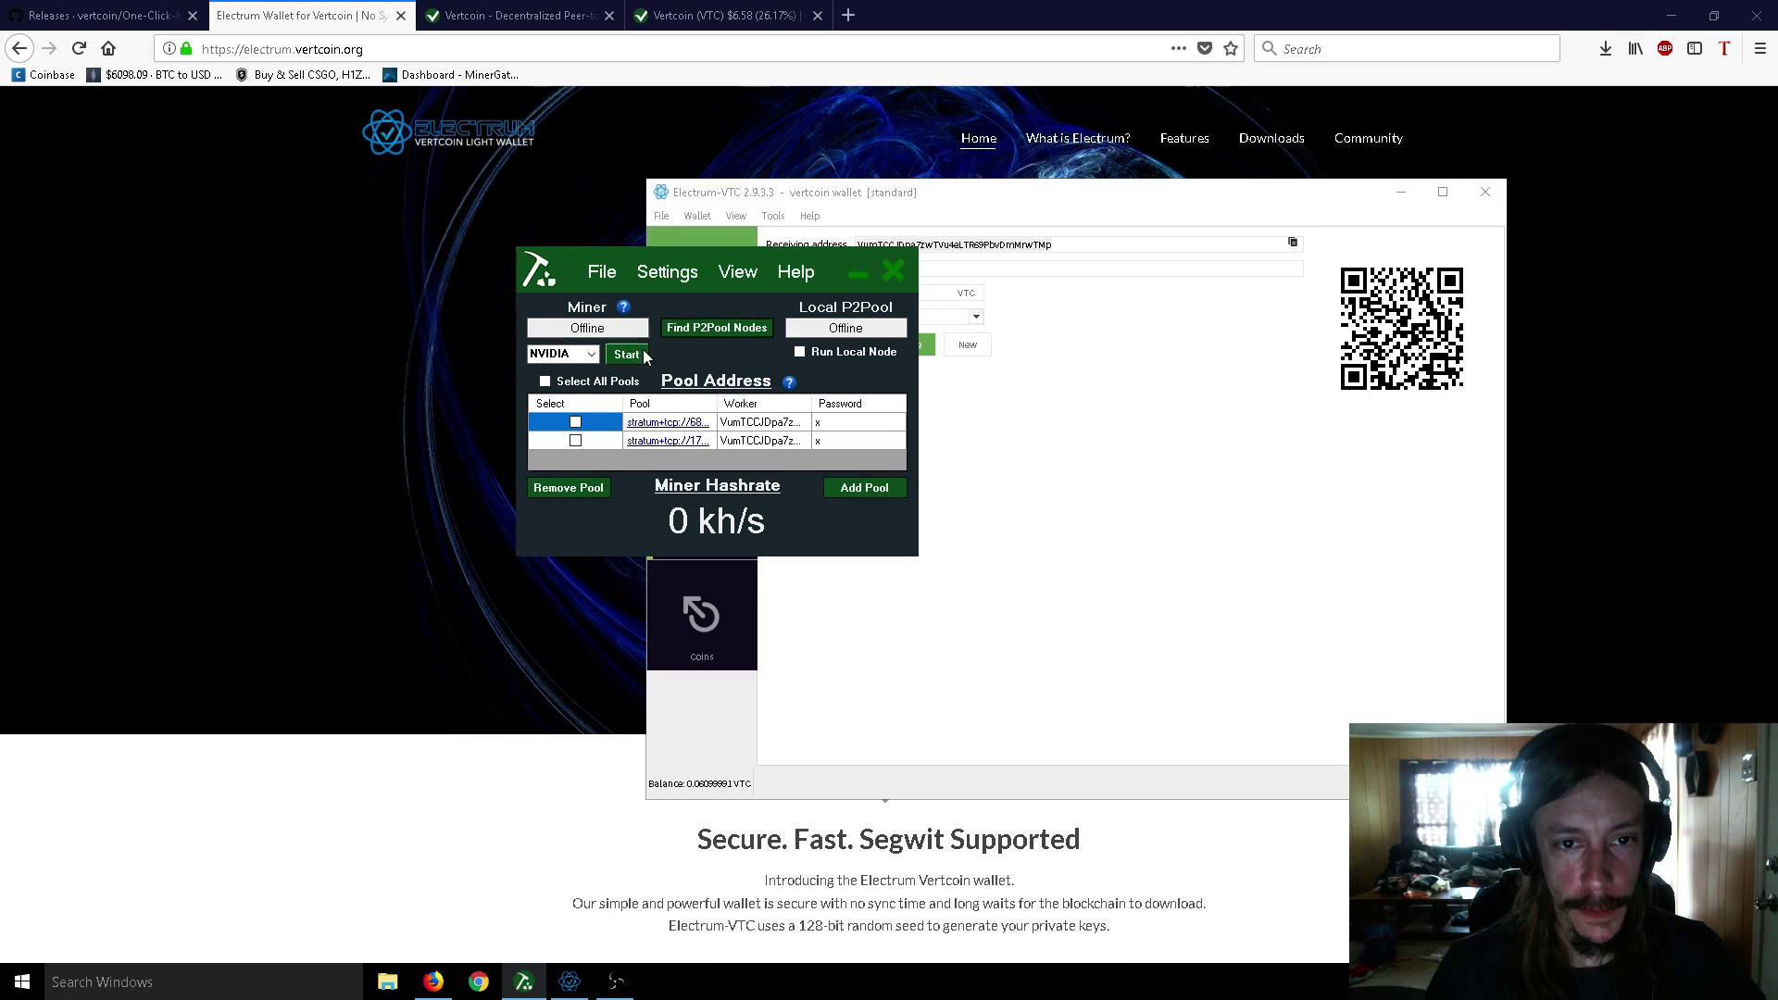
pyautogui.moveTo(847, 253); pyautogui.dragTo(846, 225)
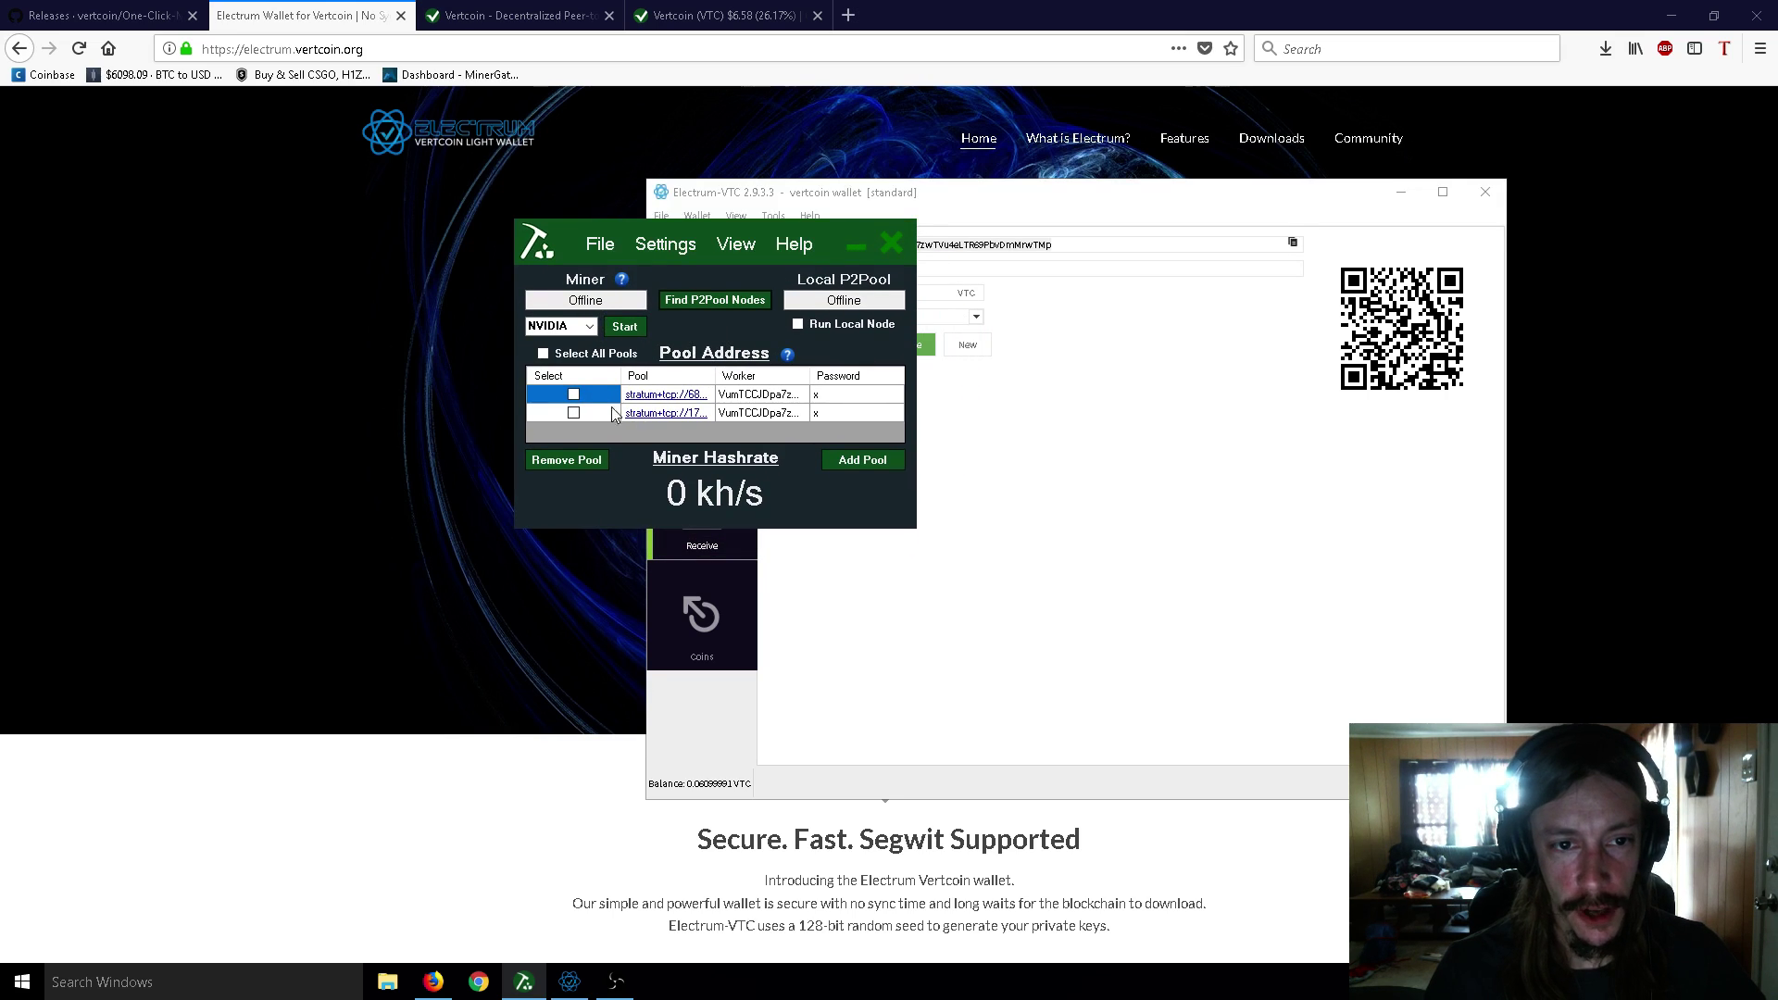
pyautogui.click(552, 358)
pyautogui.click(567, 460)
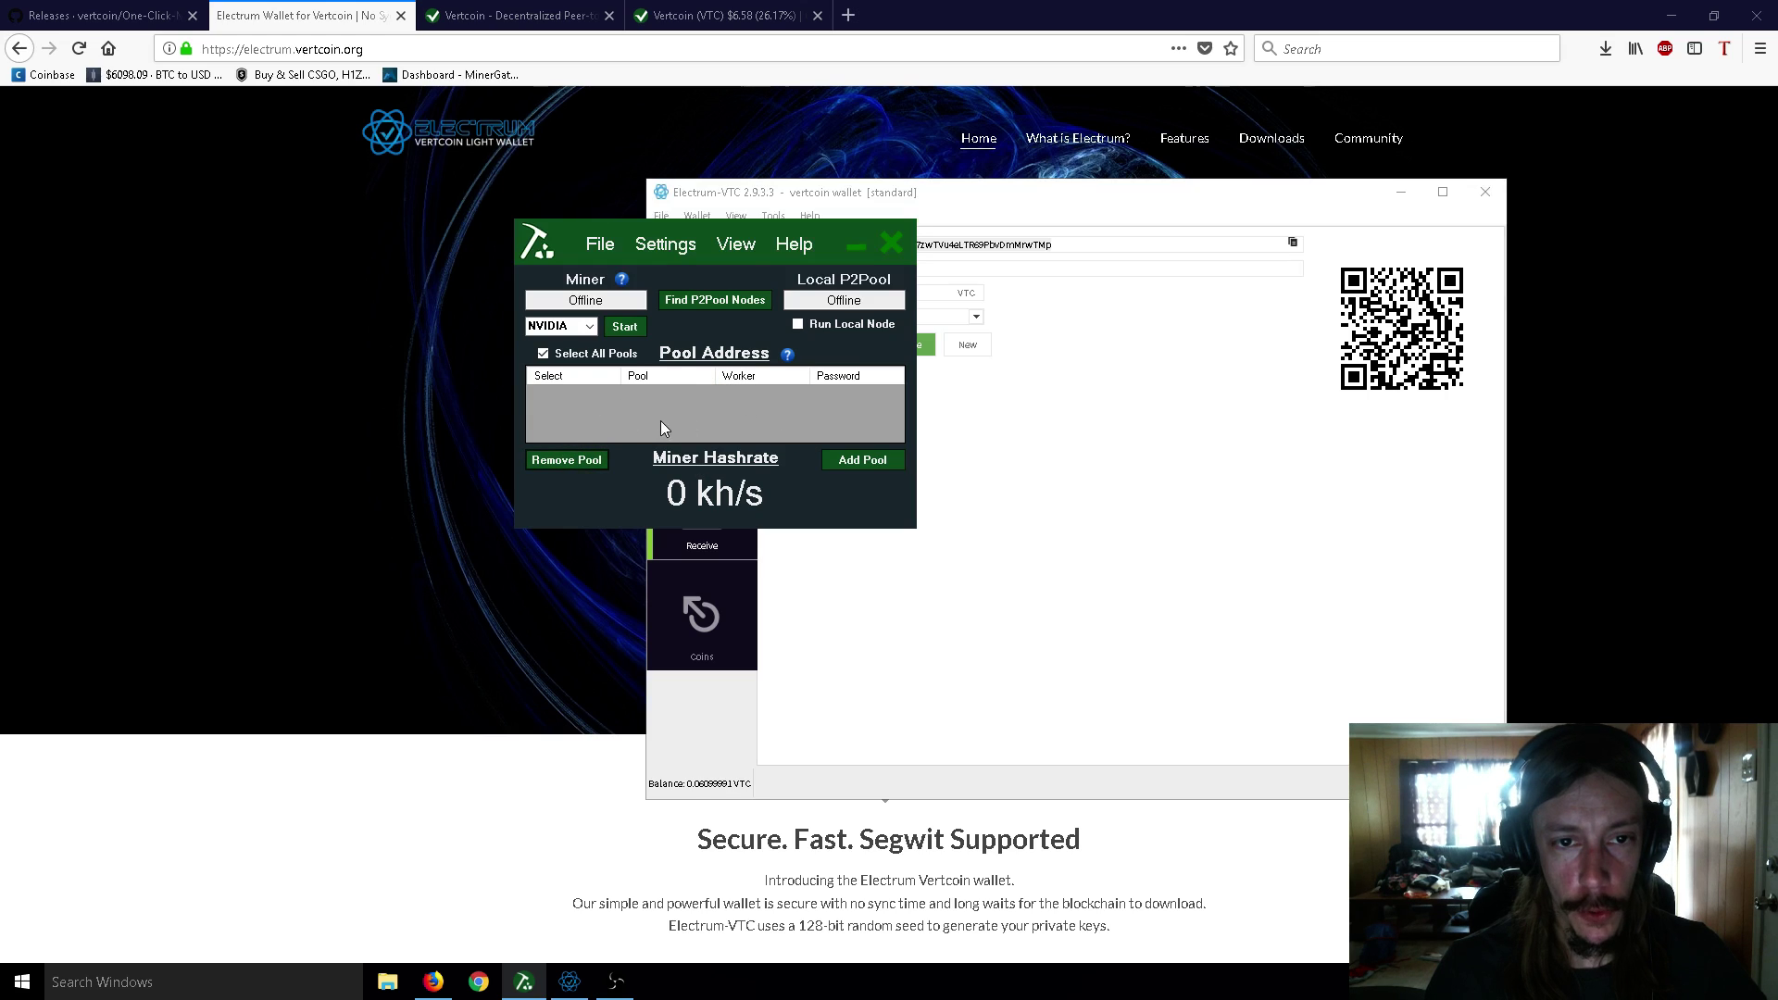
# - Open the P2Pool Node Scanner, compare the Network 1 and Network 2 node lists, and leave Network 2 displayed
pyautogui.click(700, 306)
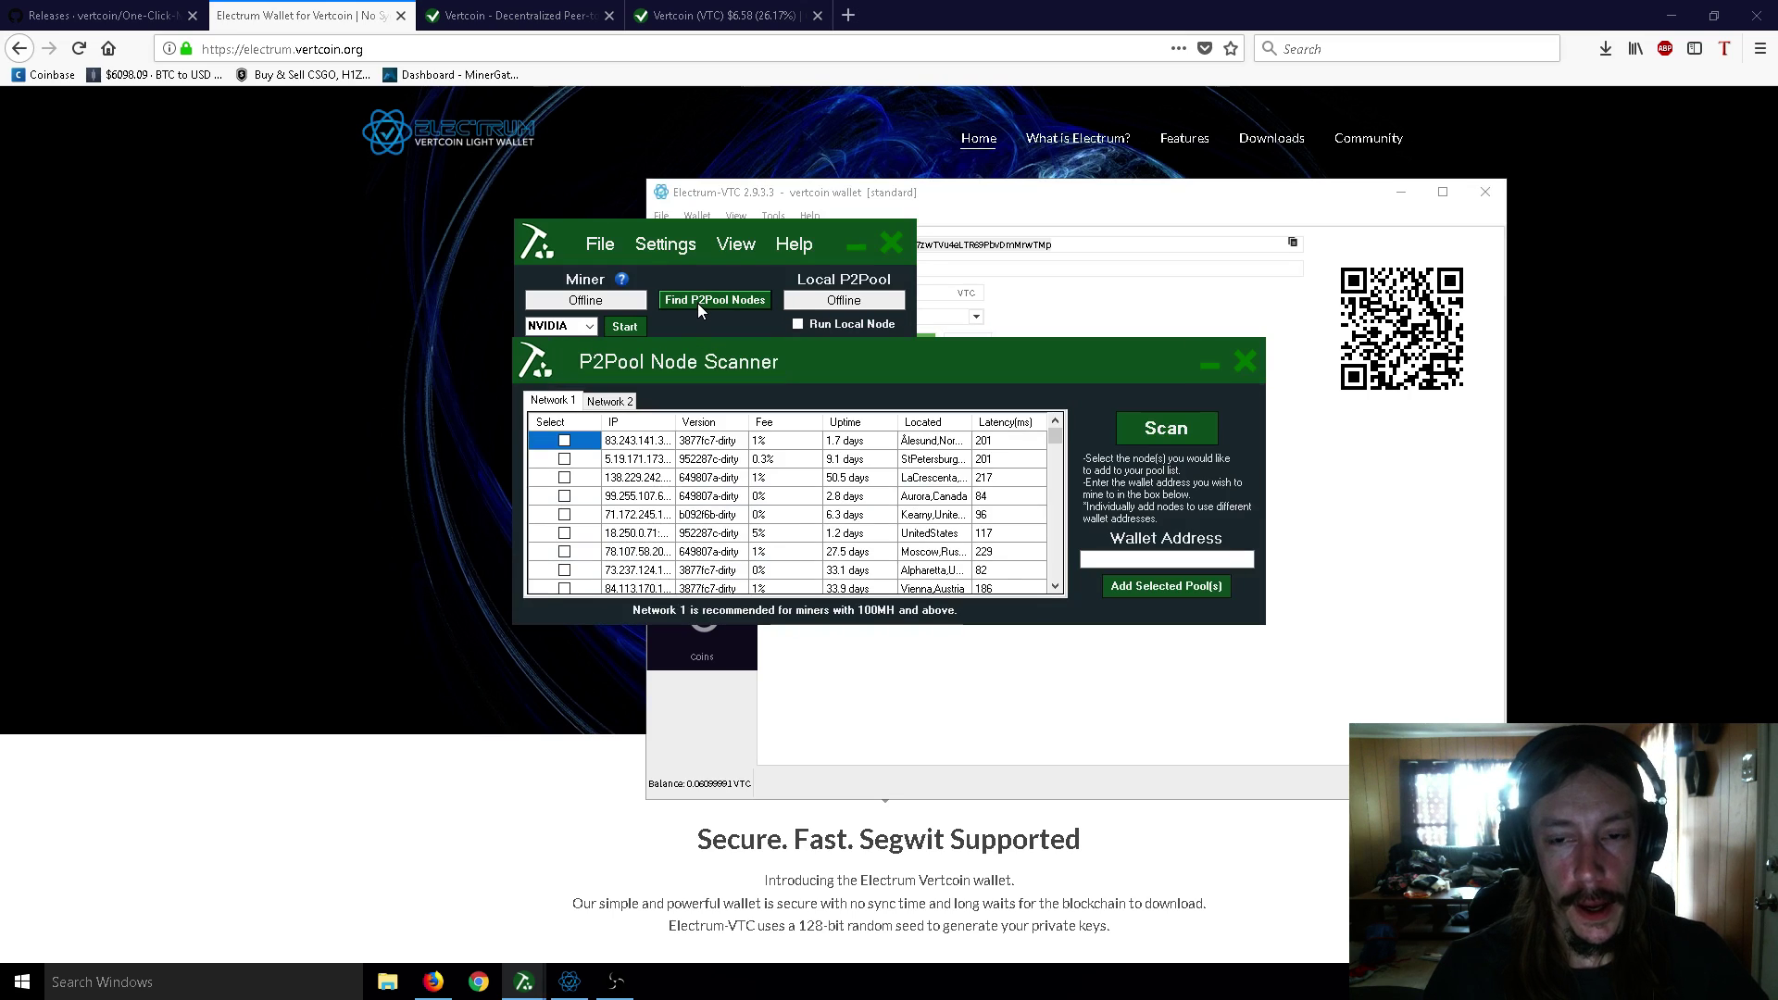
pyautogui.click(607, 401)
pyautogui.click(564, 405)
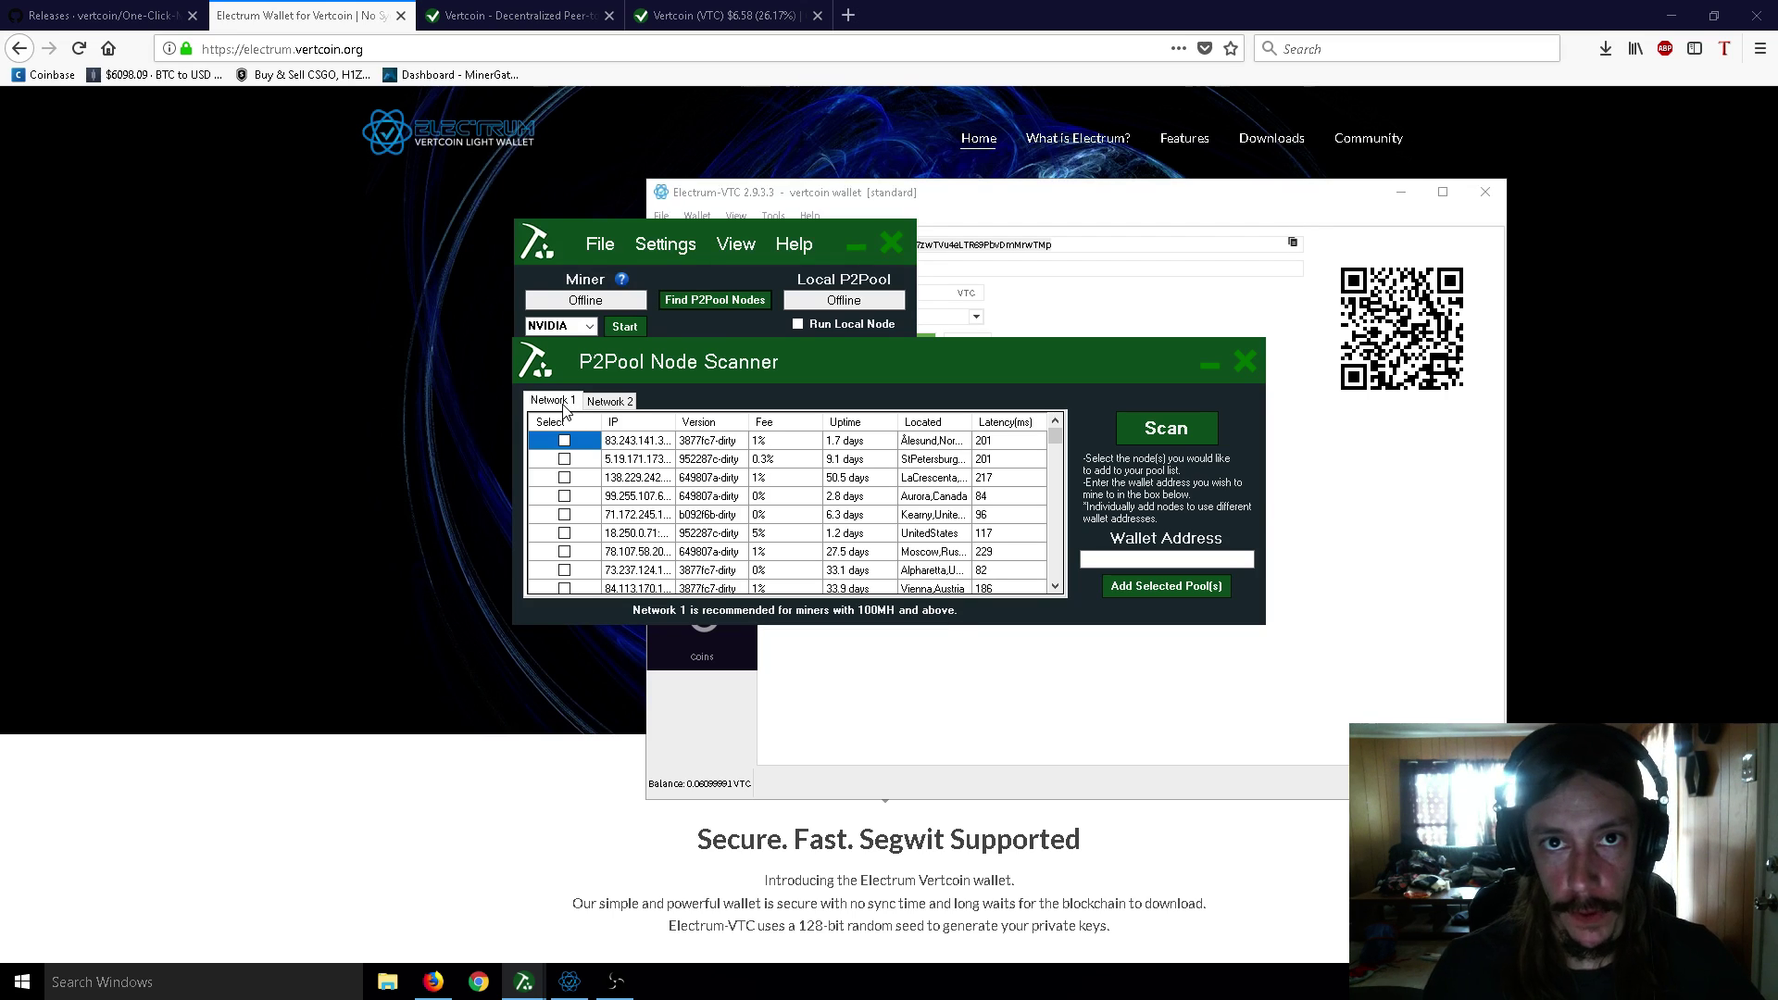
pyautogui.click(598, 403)
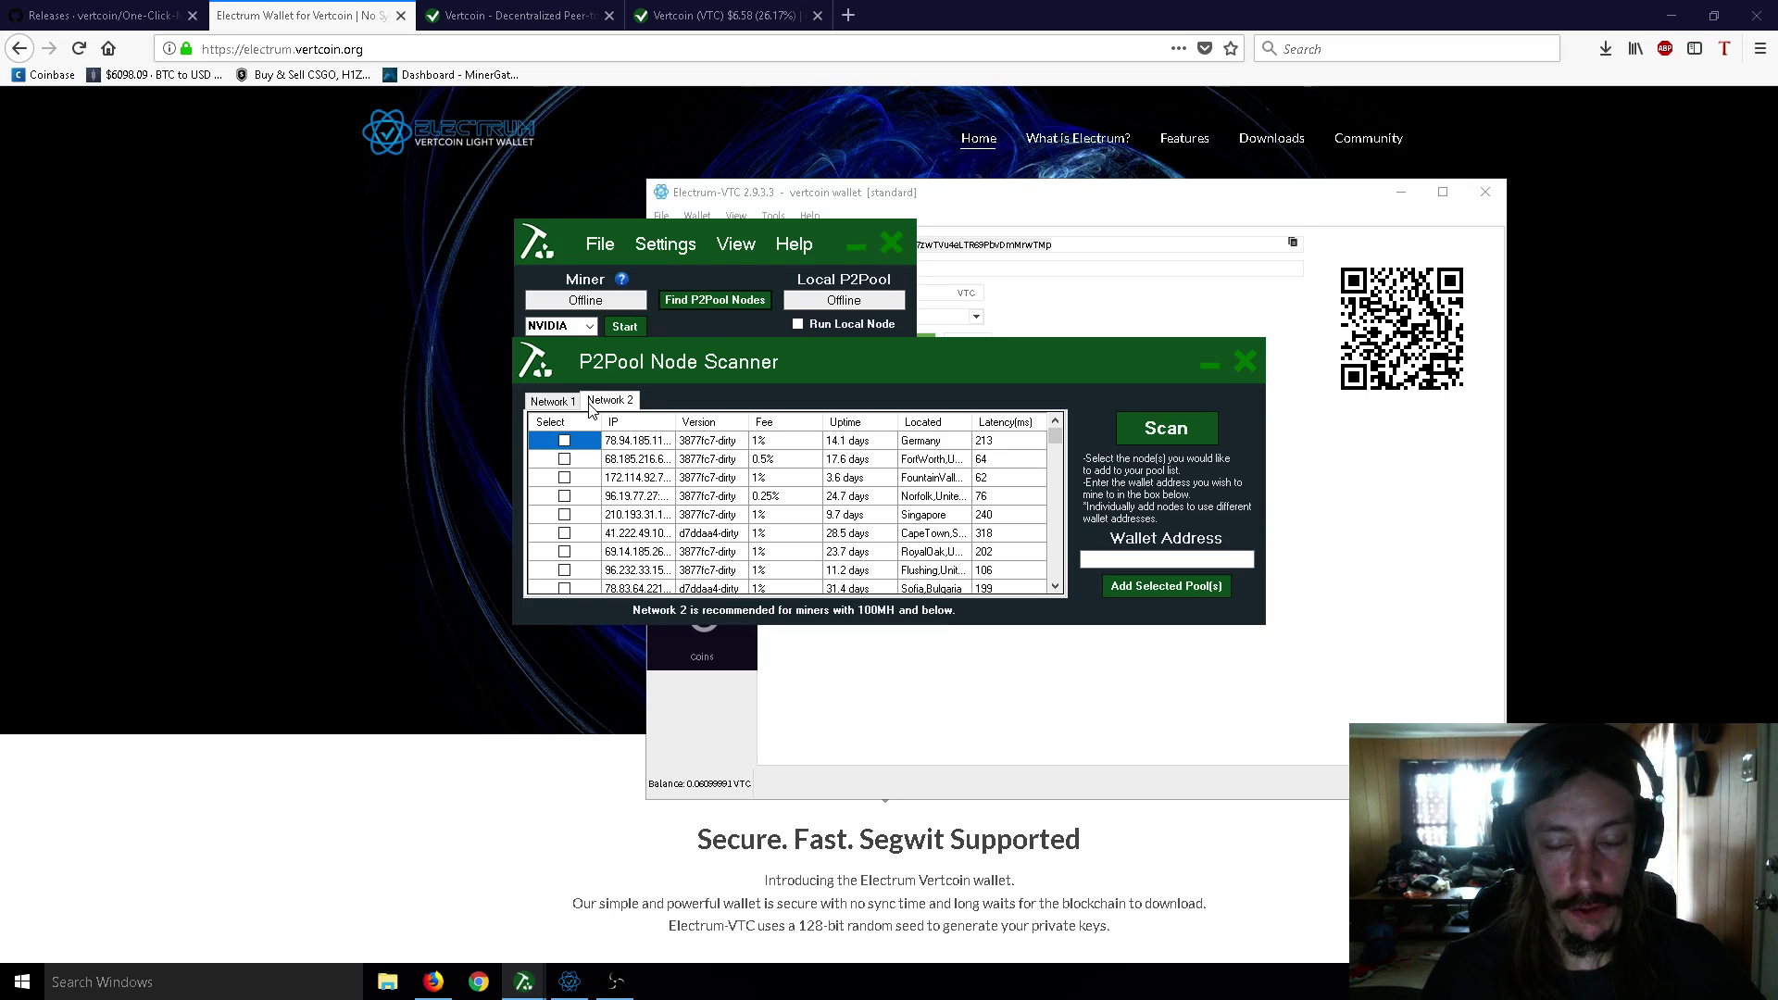
pyautogui.click(569, 404)
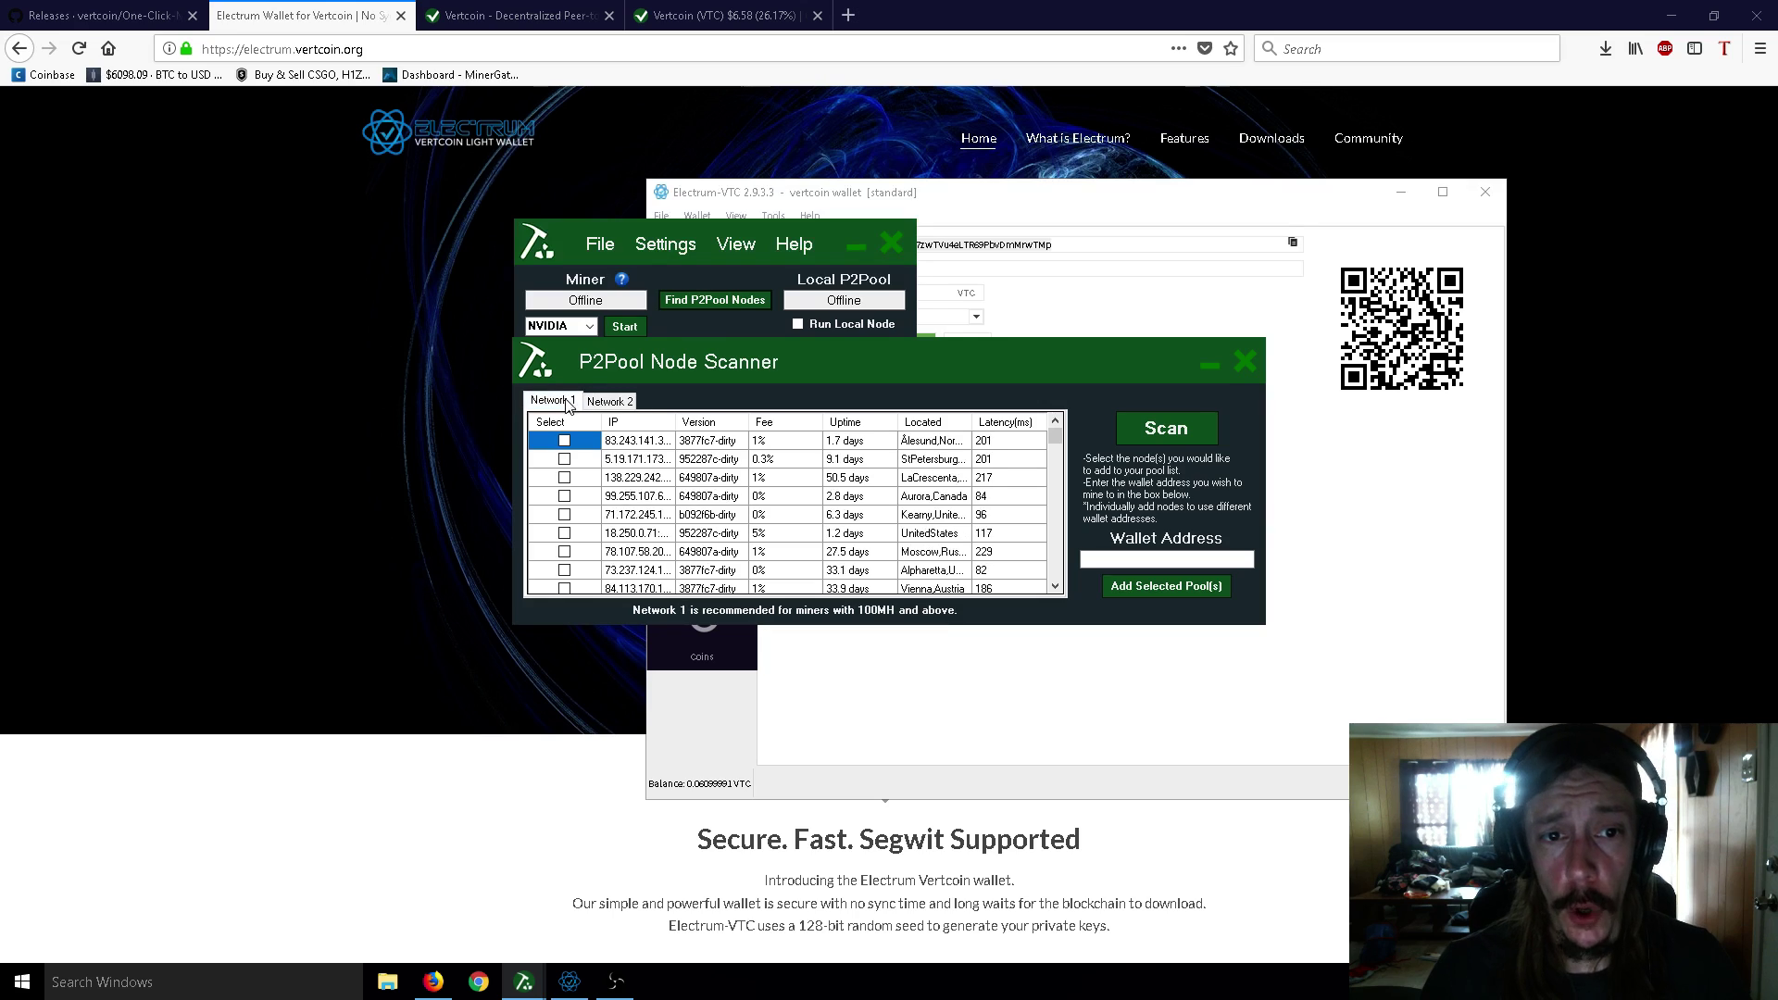
pyautogui.click(587, 404)
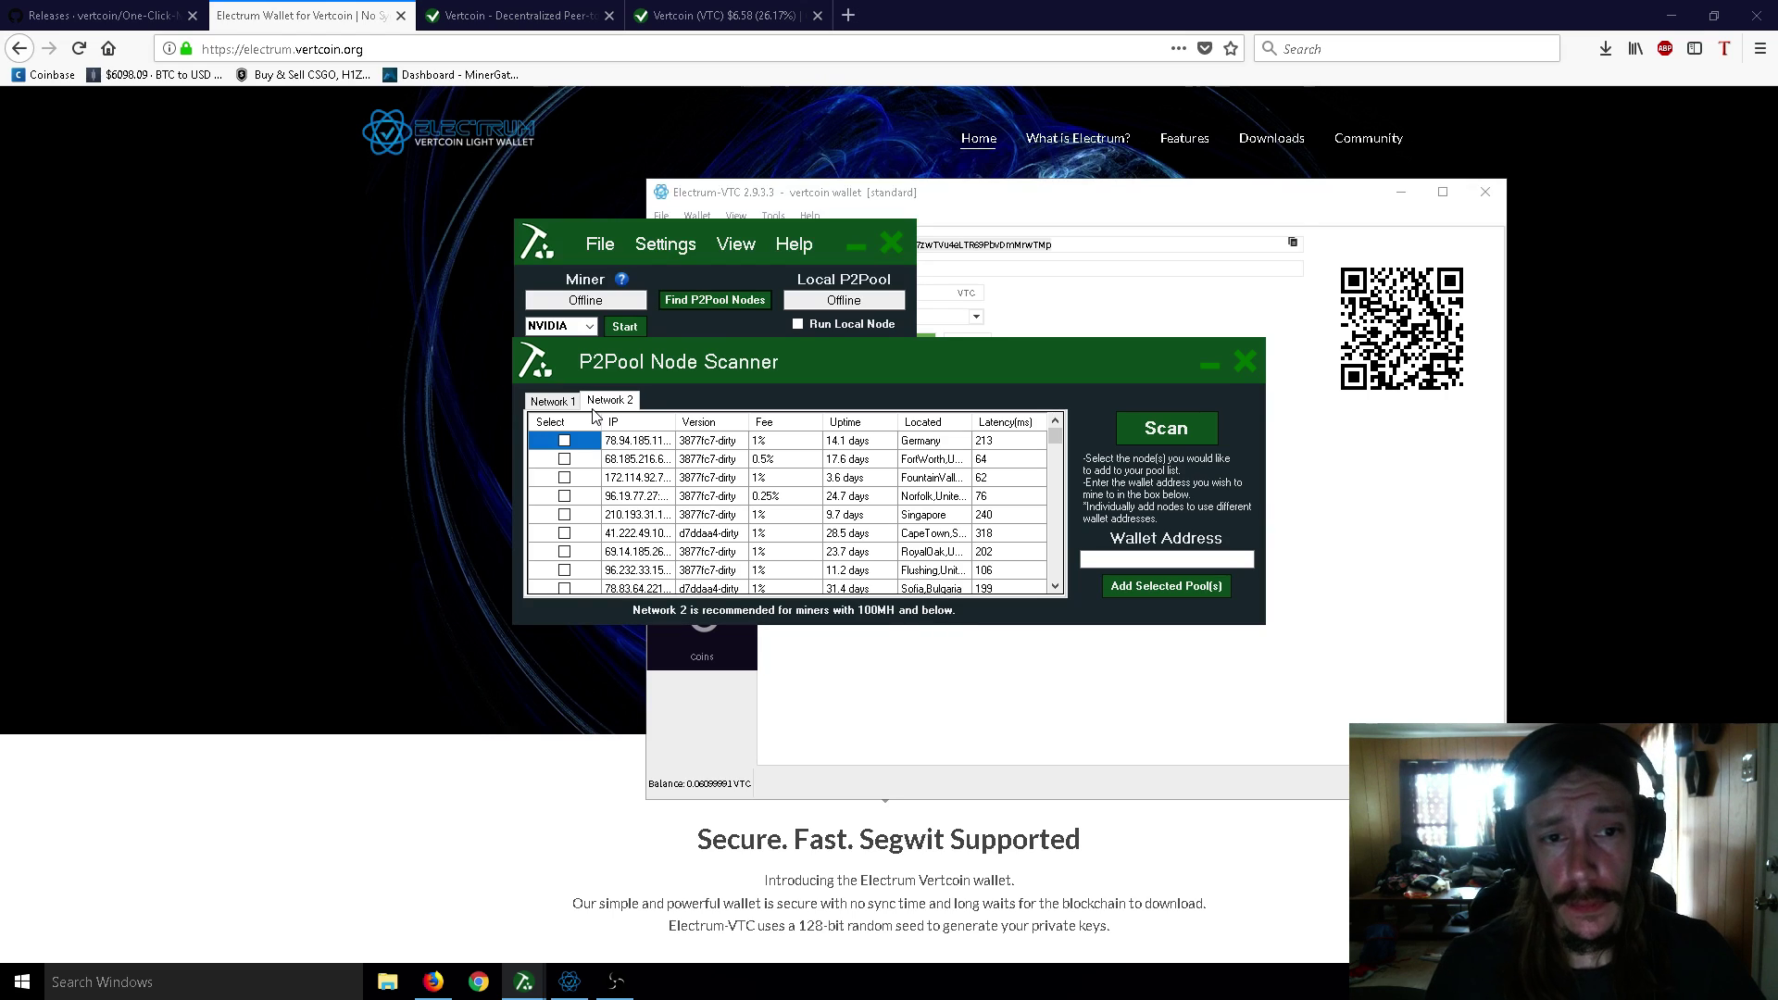
pyautogui.moveTo(685, 371); pyautogui.dragTo(755, 359)
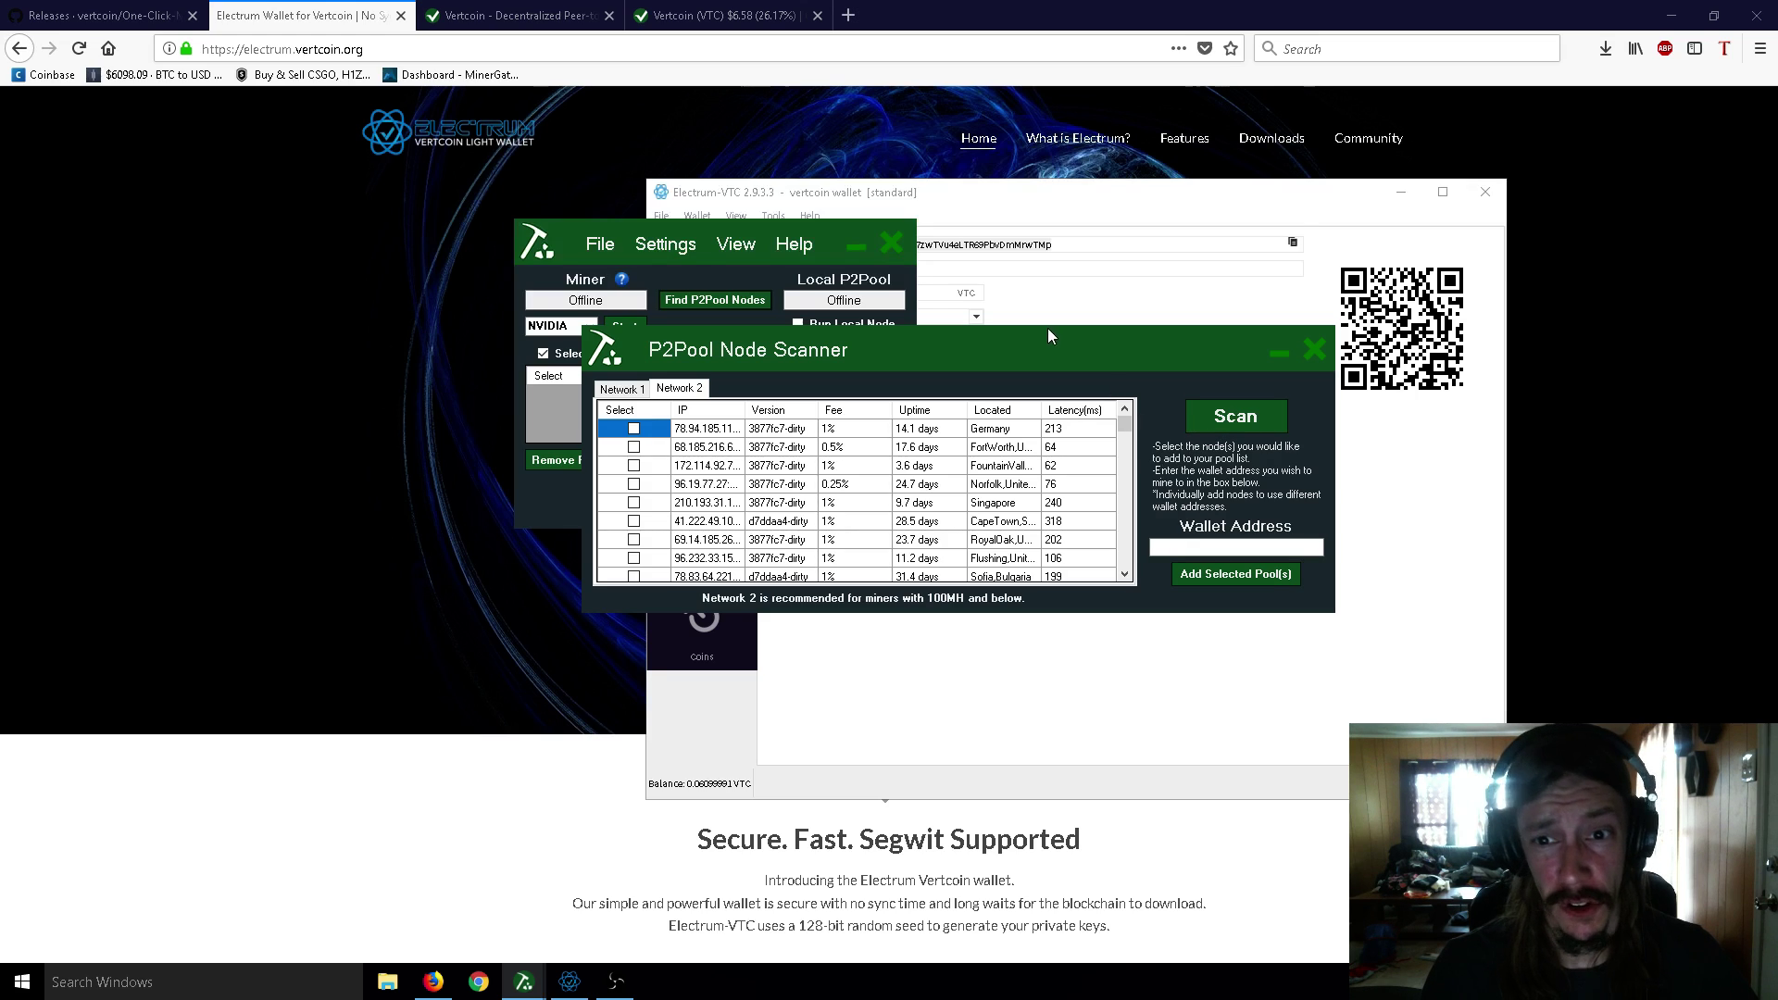
# - Sort the Network 2 nodes by latency and widen the Located column to compare node locations, fees and latencies
pyautogui.click(1056, 417)
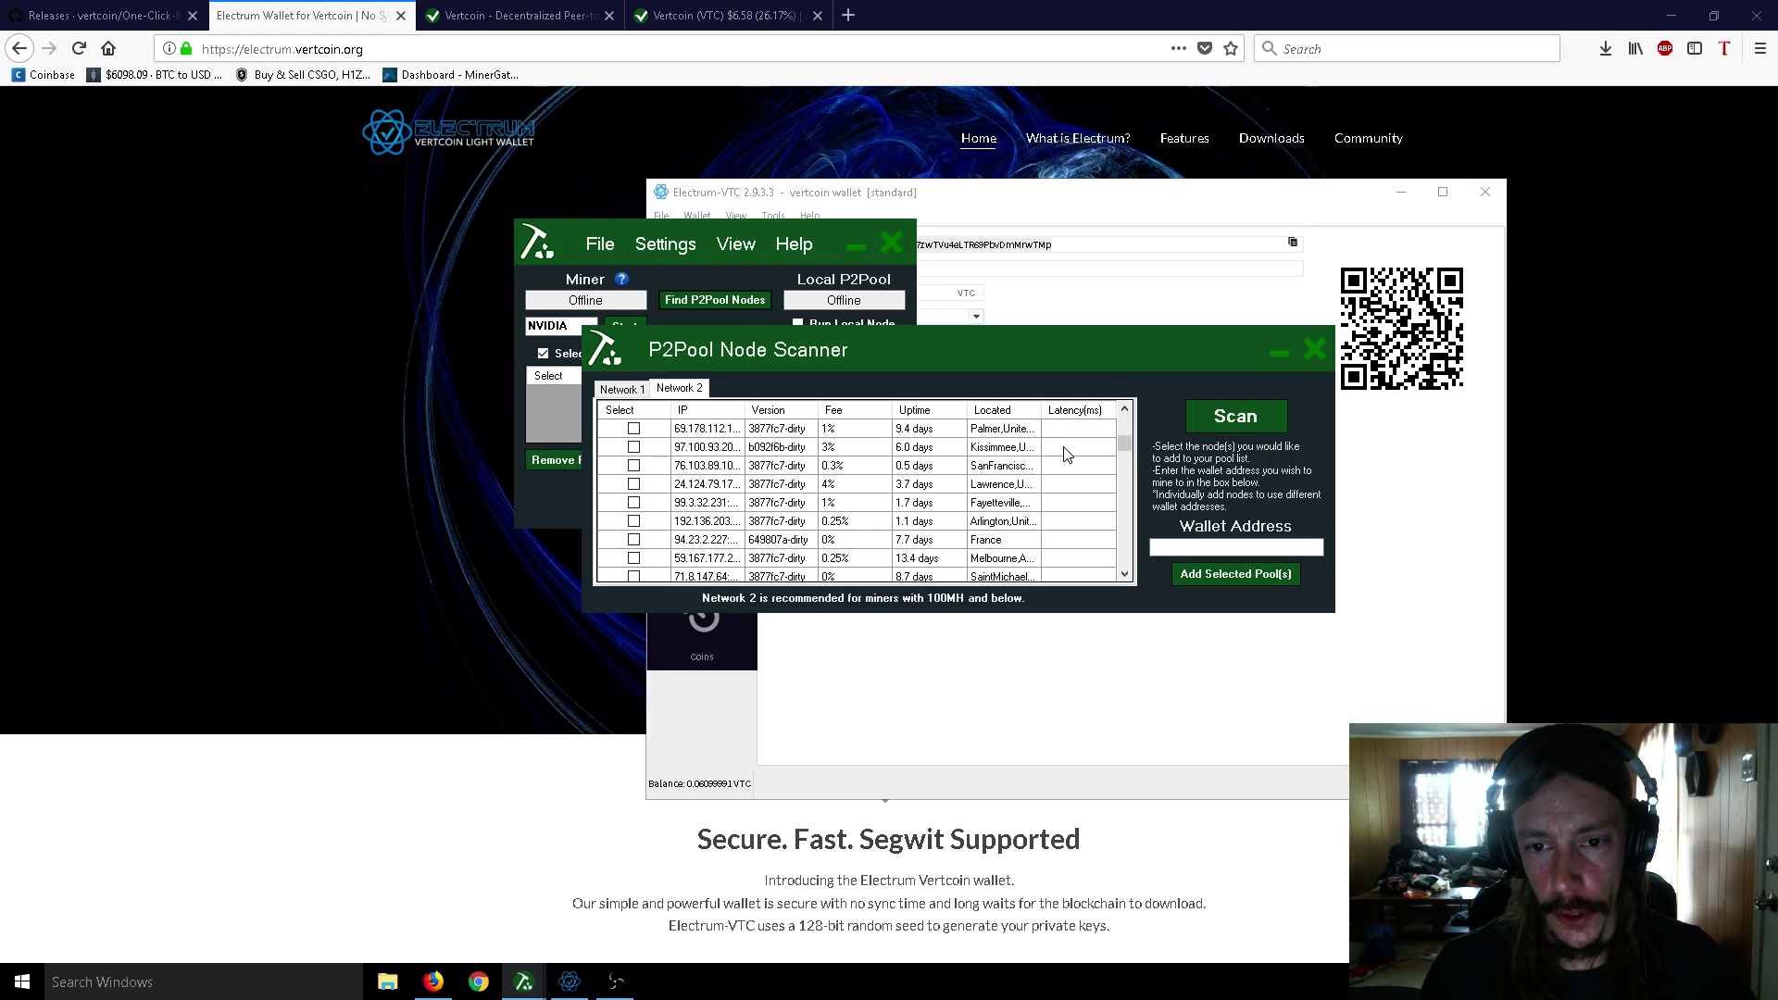
pyautogui.scroll(-3, 1068, 450)
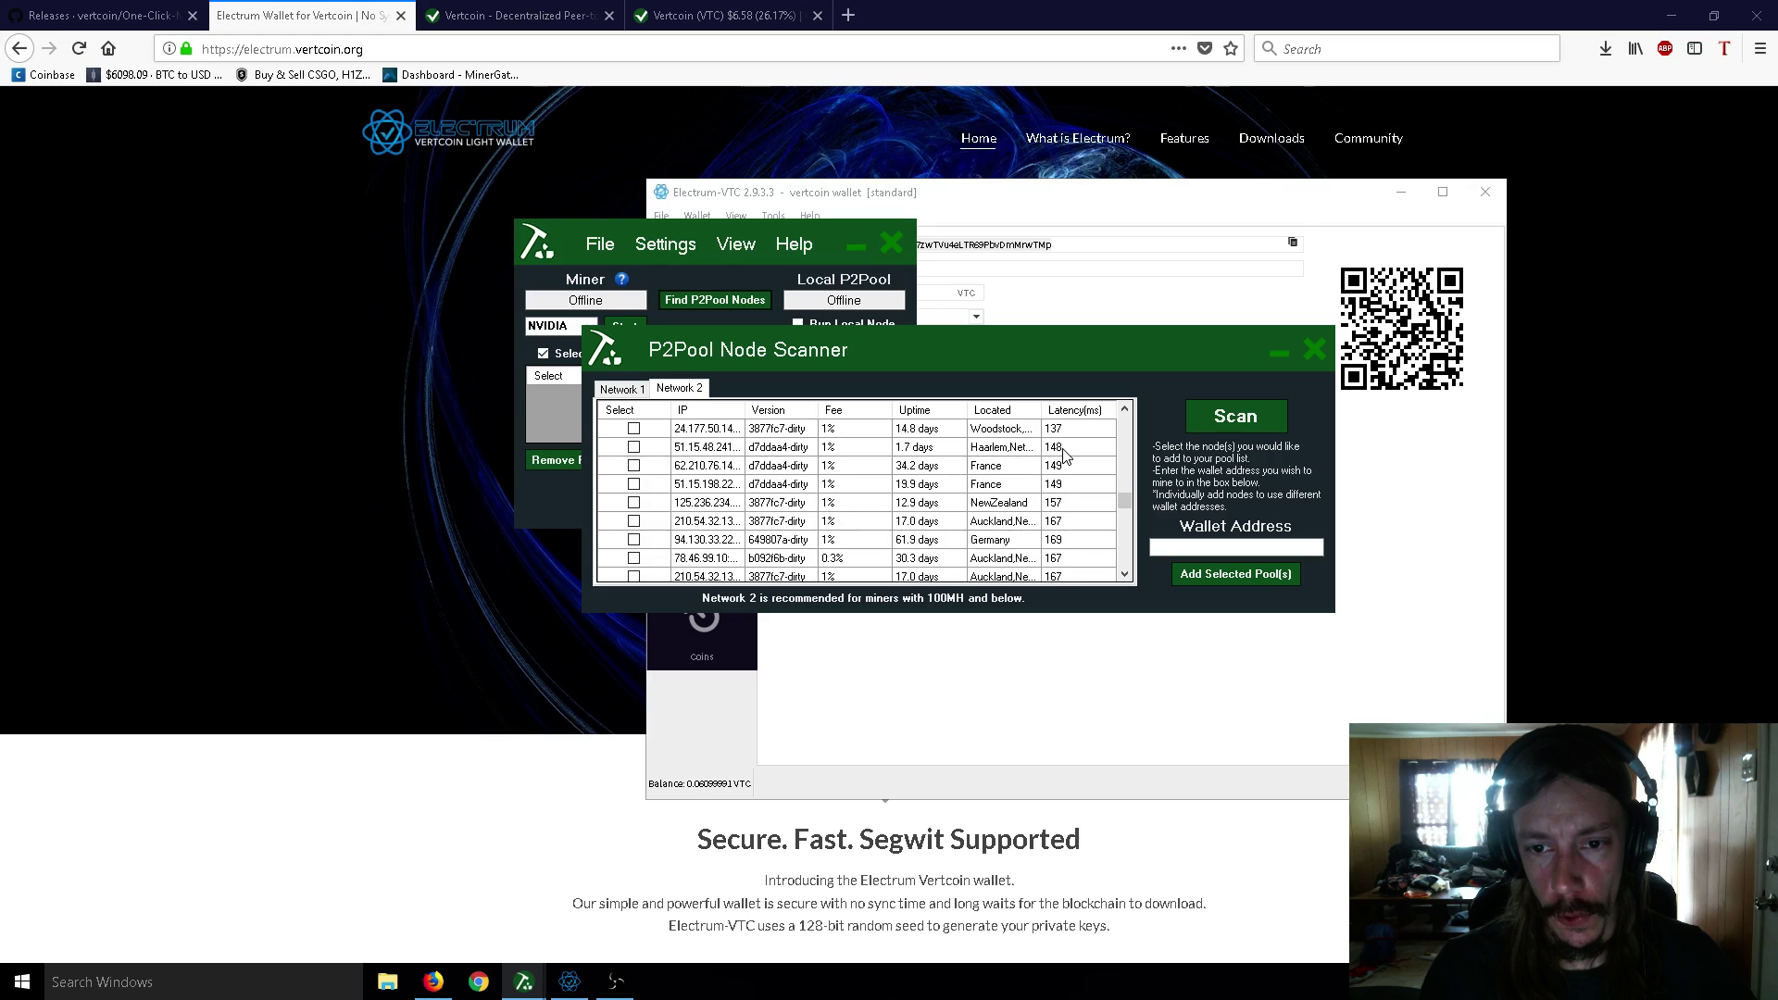
pyautogui.scroll(-3, 1071, 460)
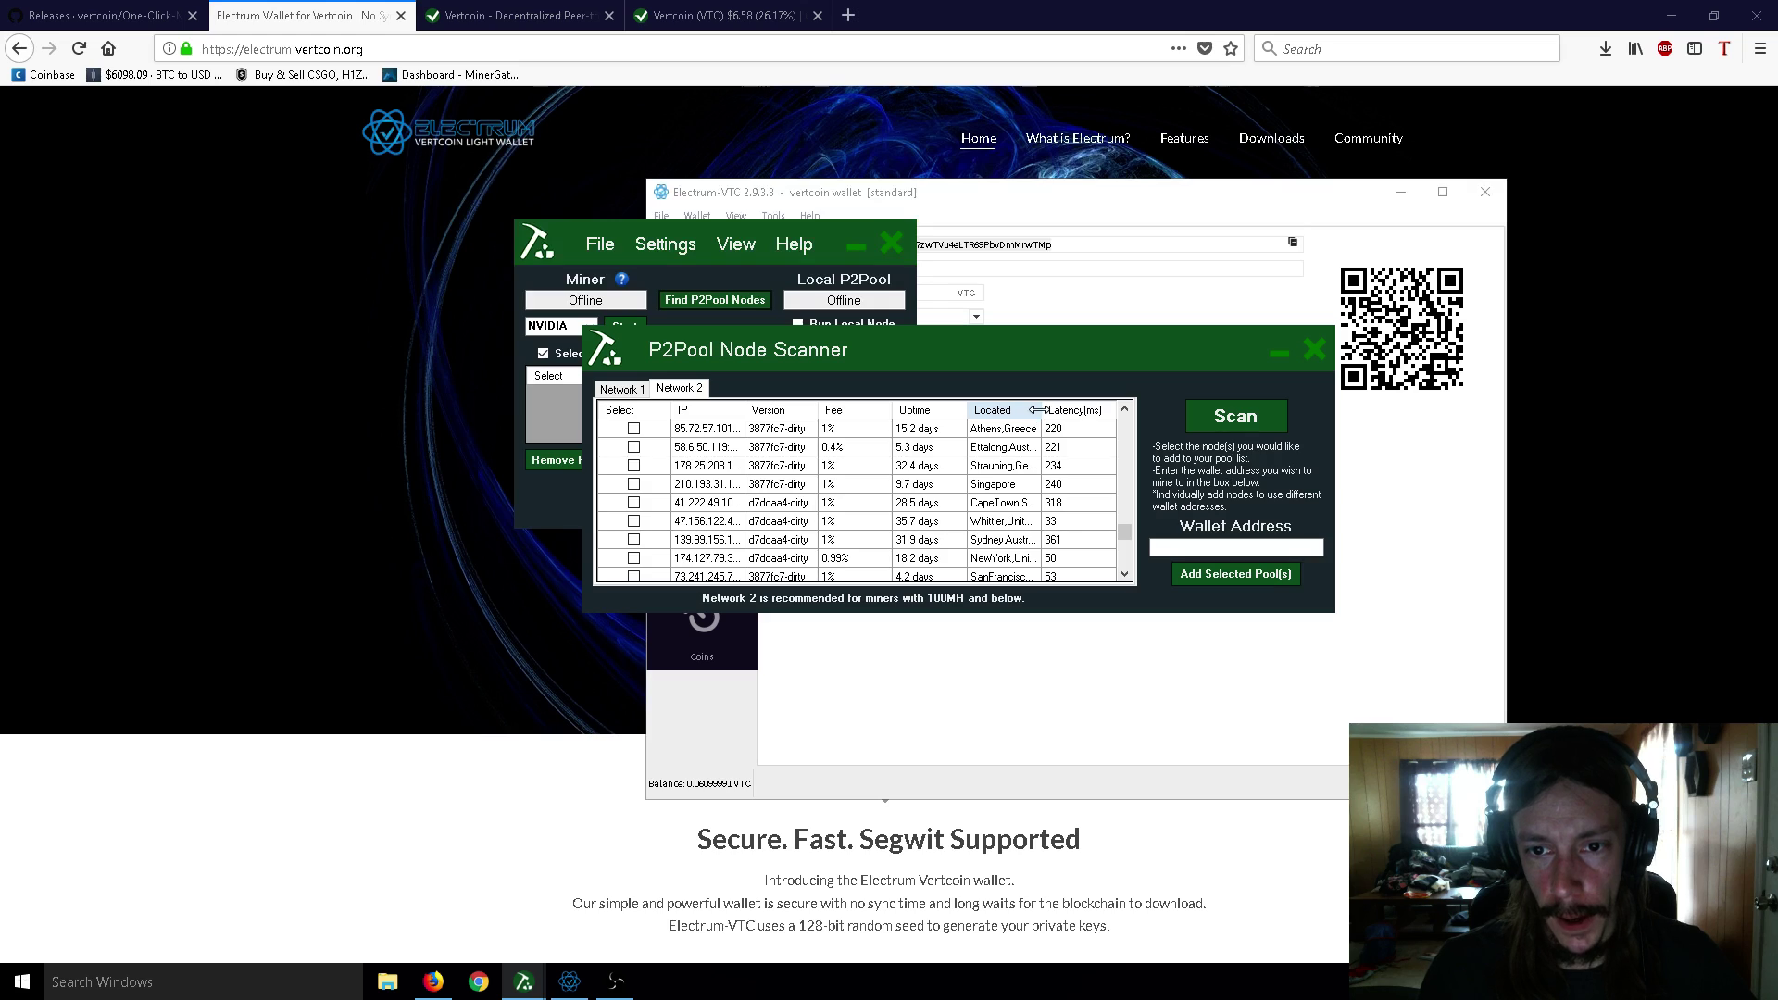
pyautogui.moveTo(1041, 410); pyautogui.dragTo(1058, 410)
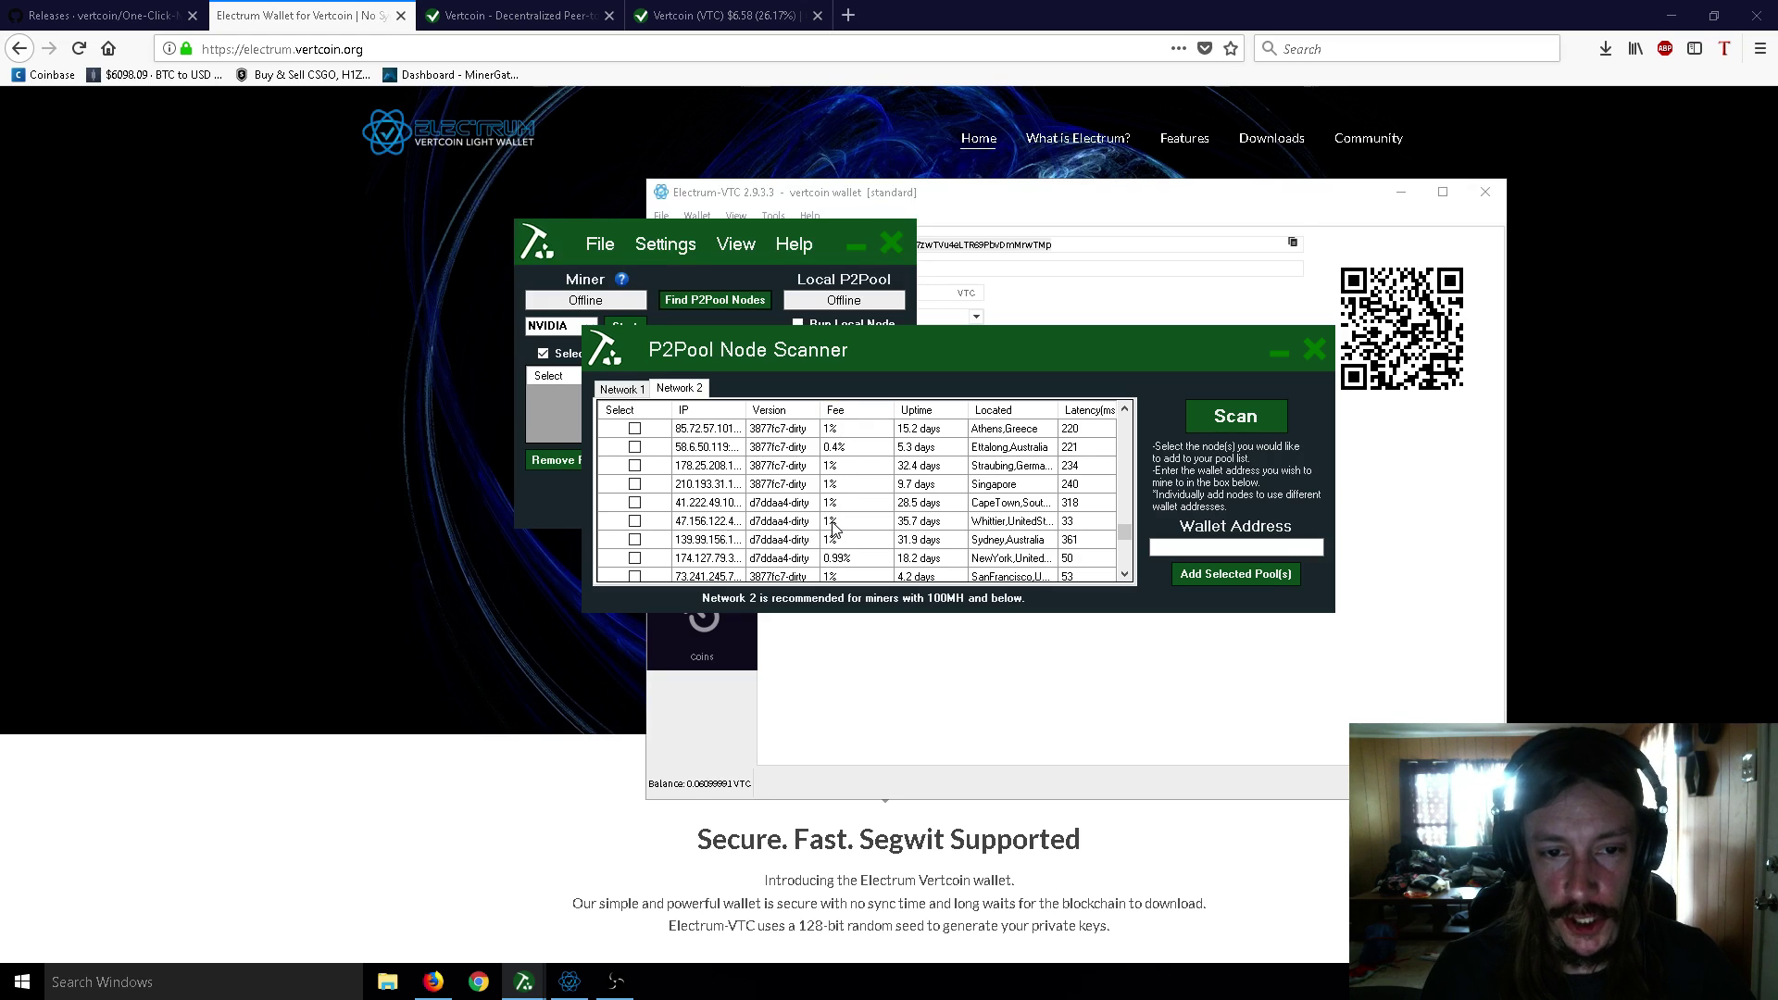
pyautogui.scroll(-4, 838, 523)
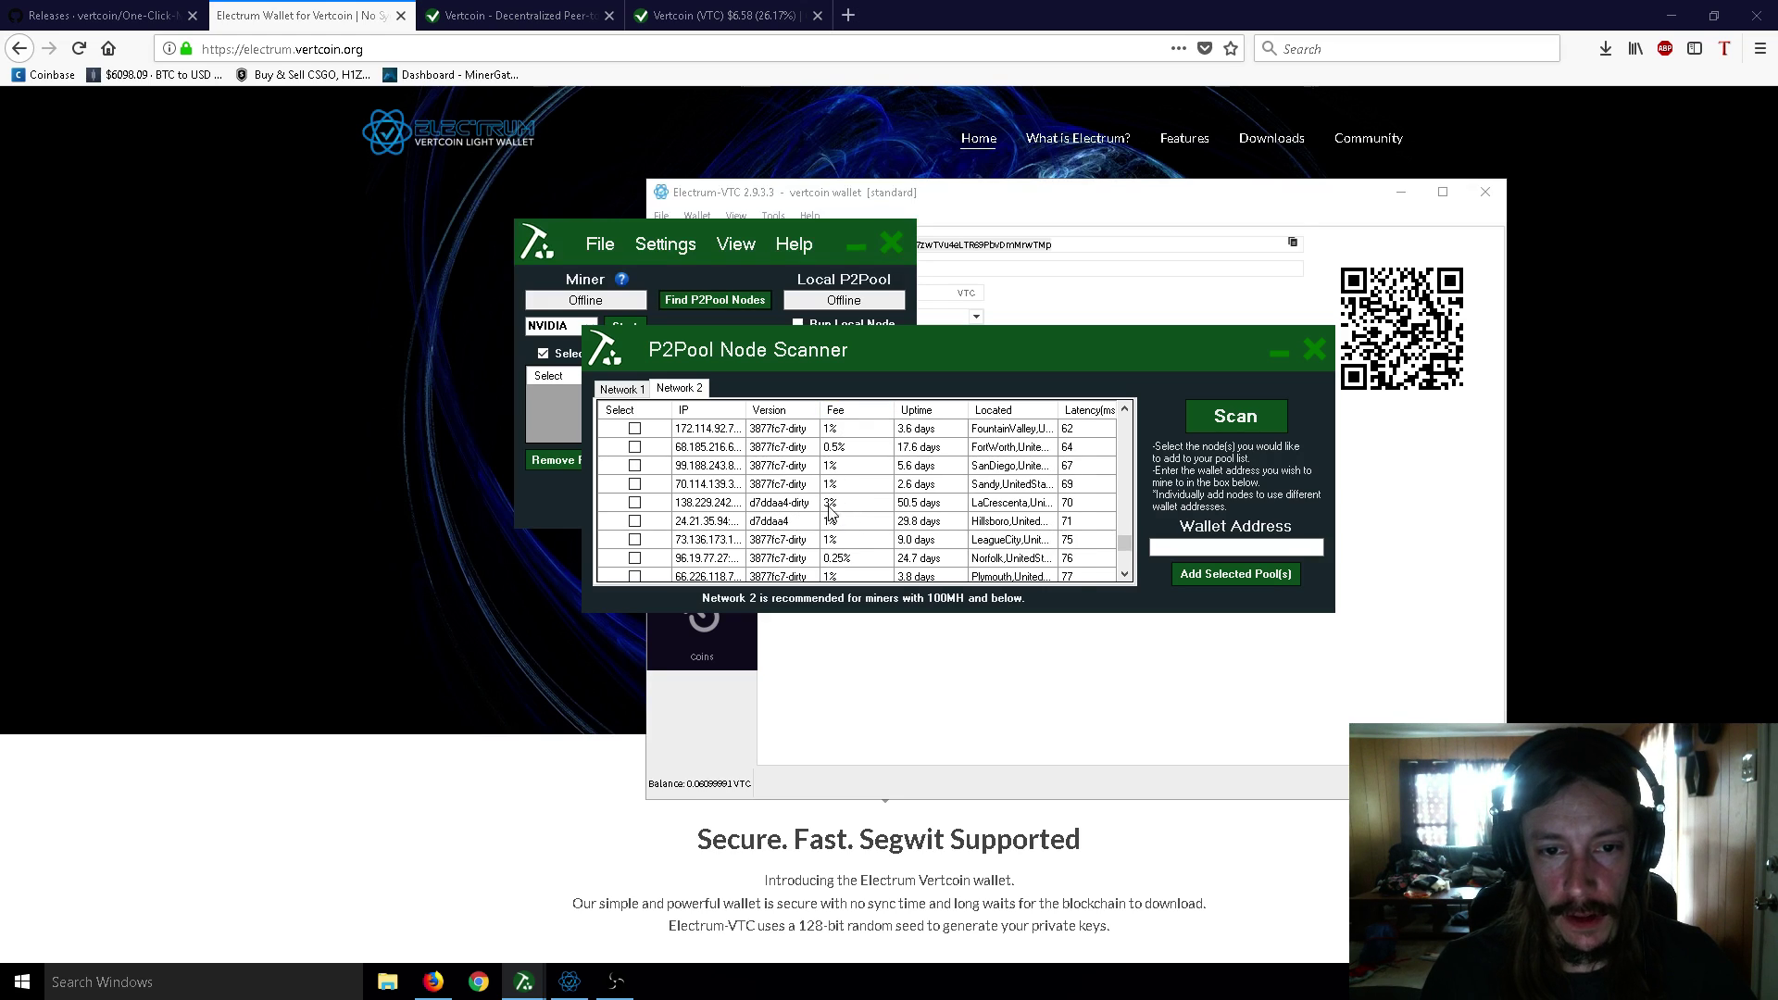
pyautogui.scroll(4, 843, 514)
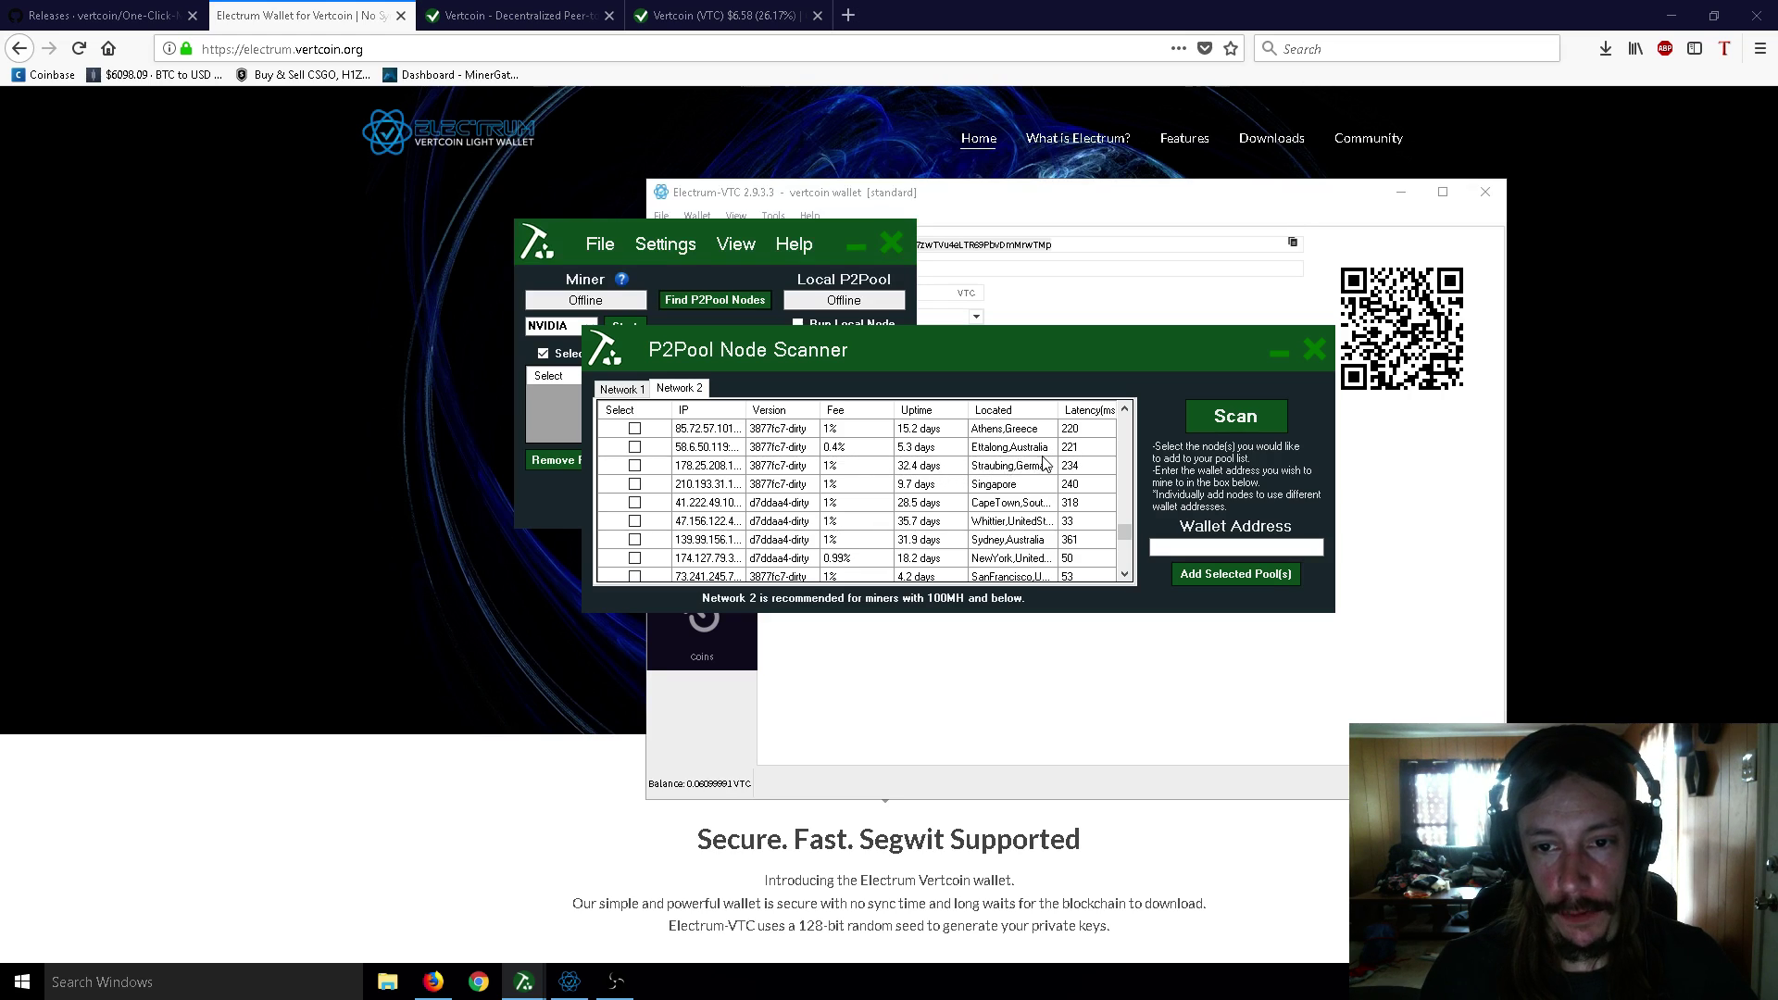
# - Select only the Whittier, United States node in the Network 2 list as the pool to add
pyautogui.click(636, 521)
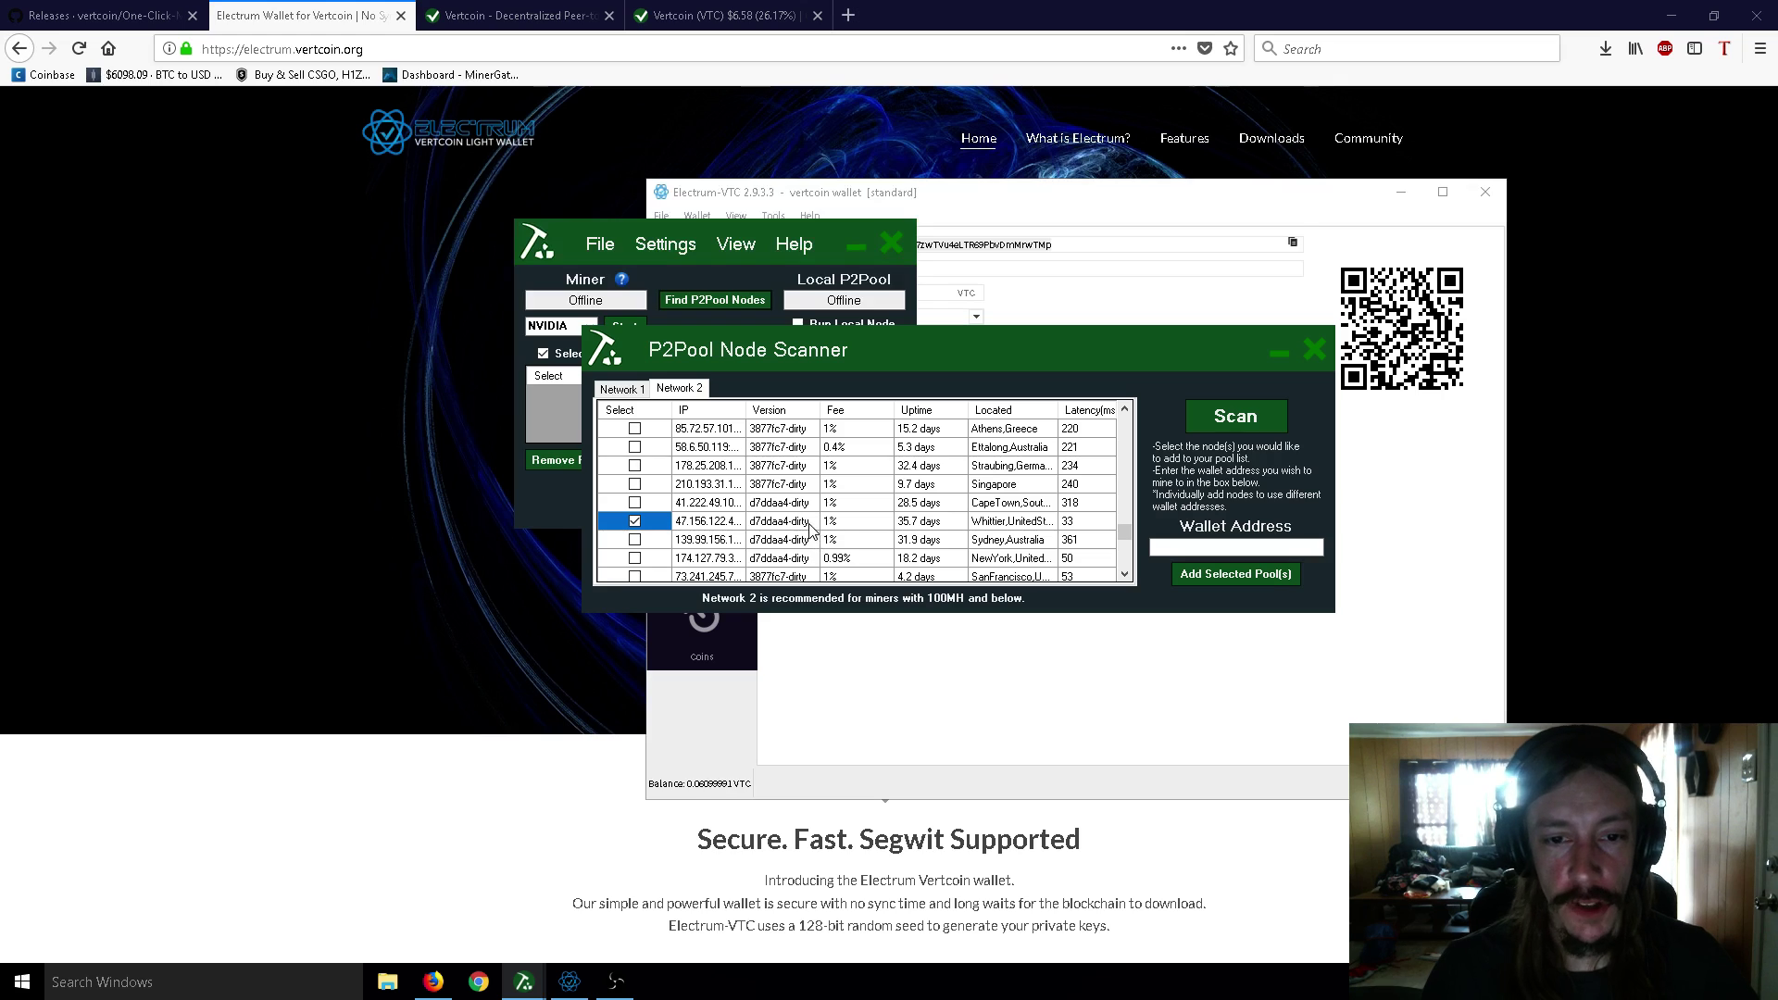
pyautogui.click(636, 561)
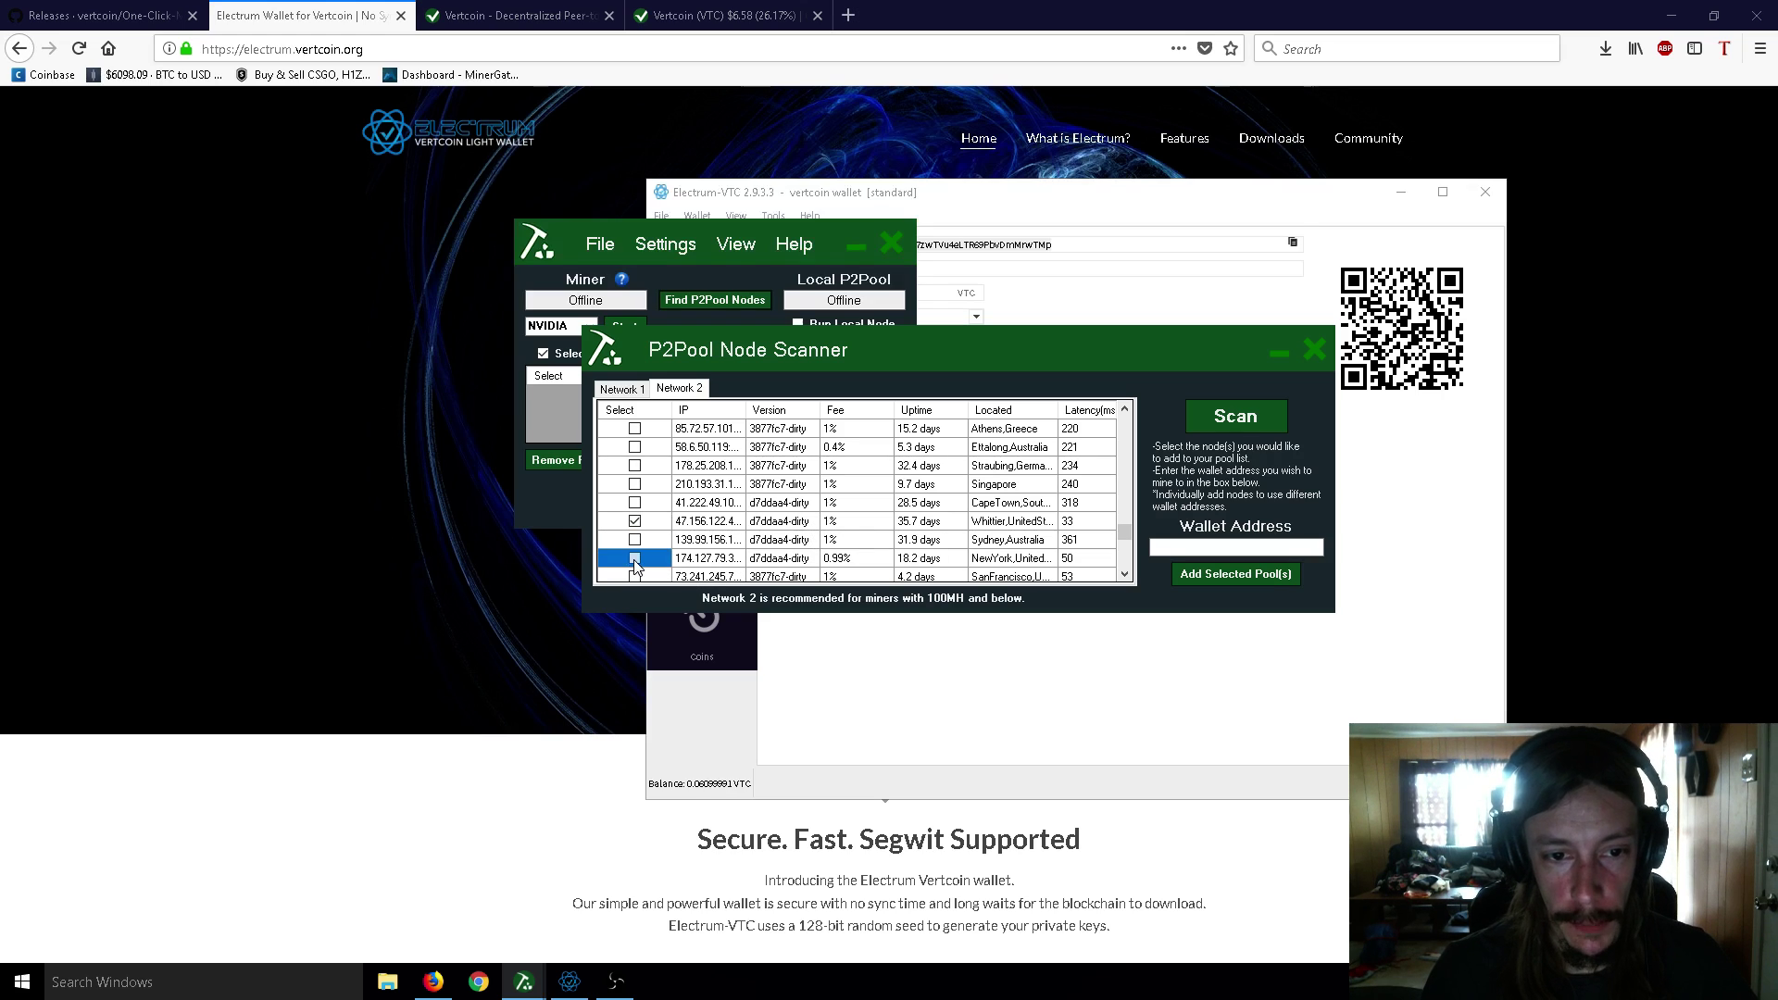
pyautogui.click(635, 560)
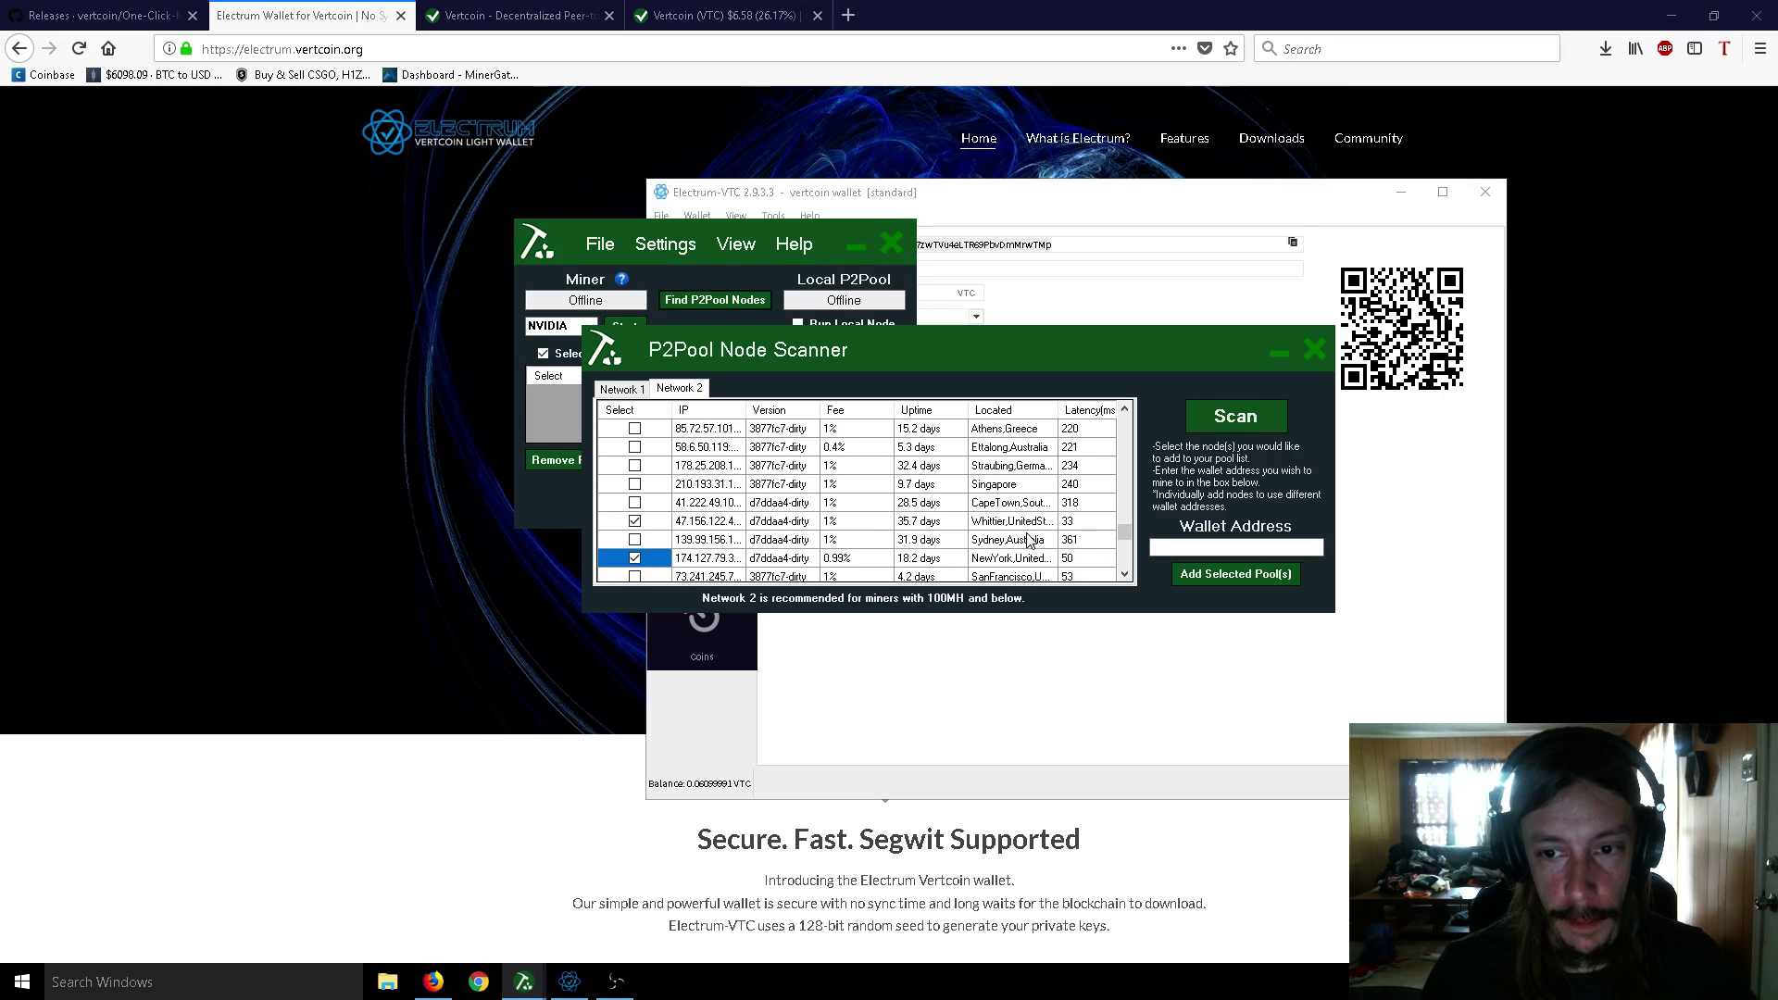
pyautogui.click(636, 558)
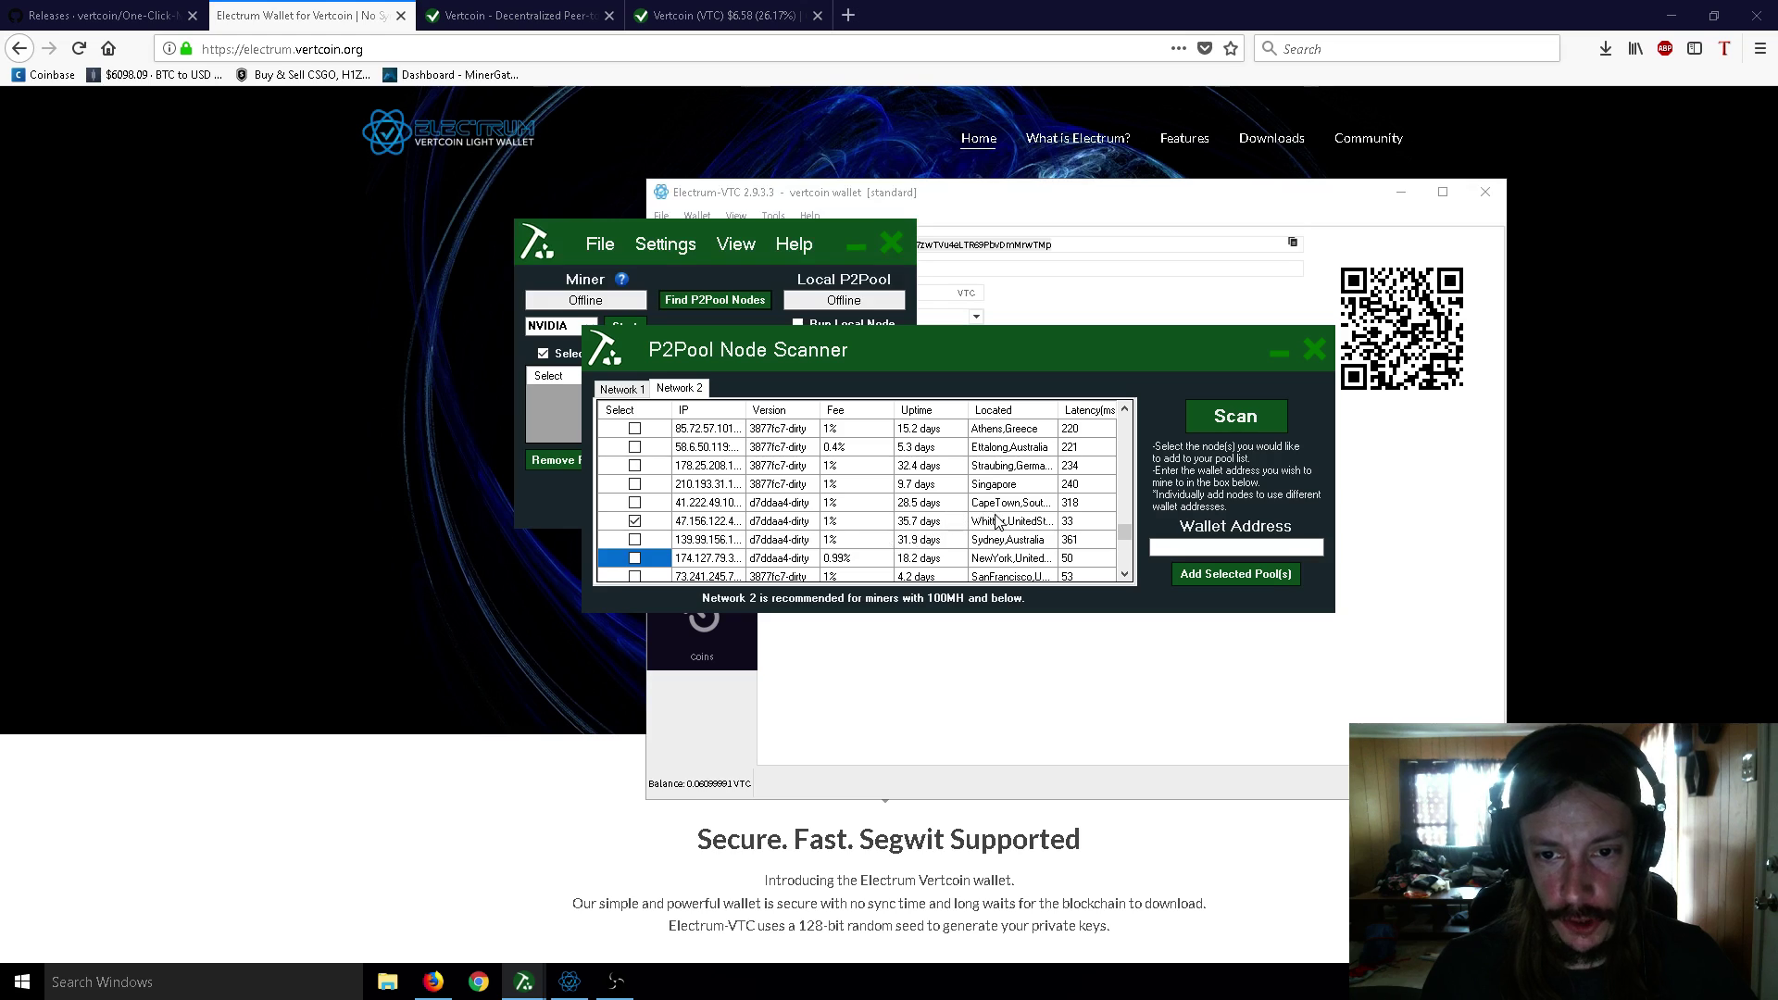
# - Paste the copied receiving address as the scanner's wallet address and add the selected node to the pool list
pyautogui.click(1185, 549)
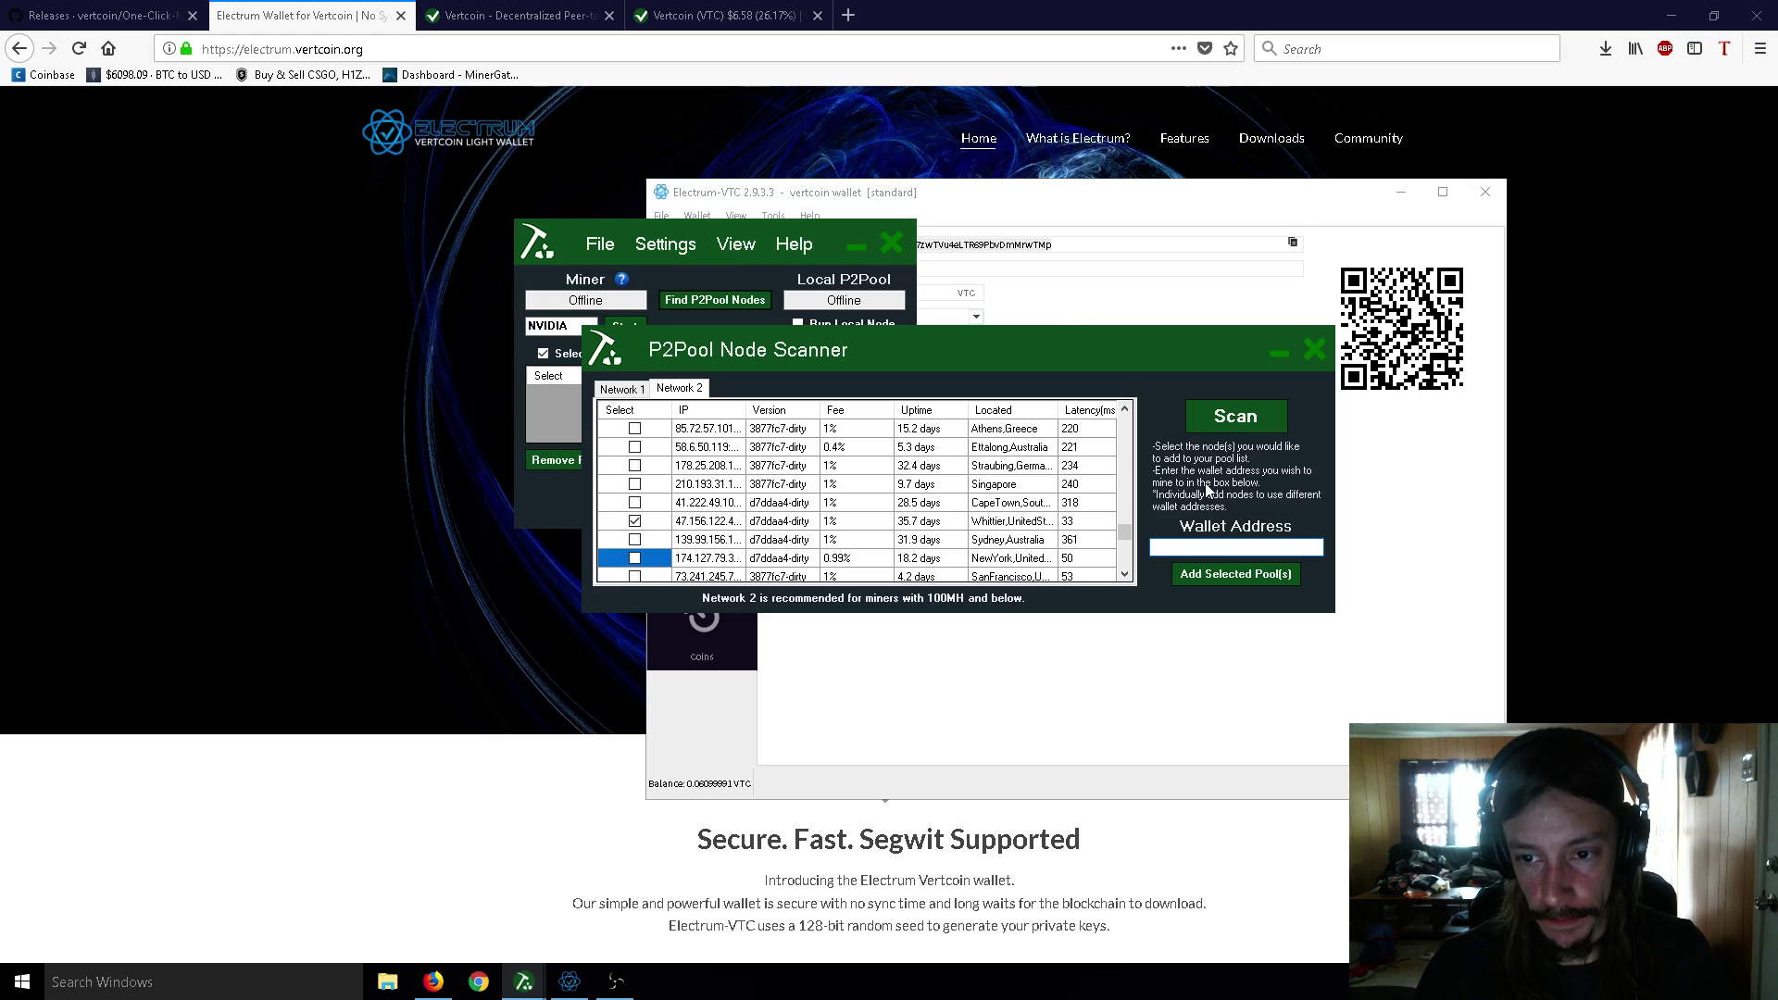
pyautogui.hotkey('ctrl', 'v')
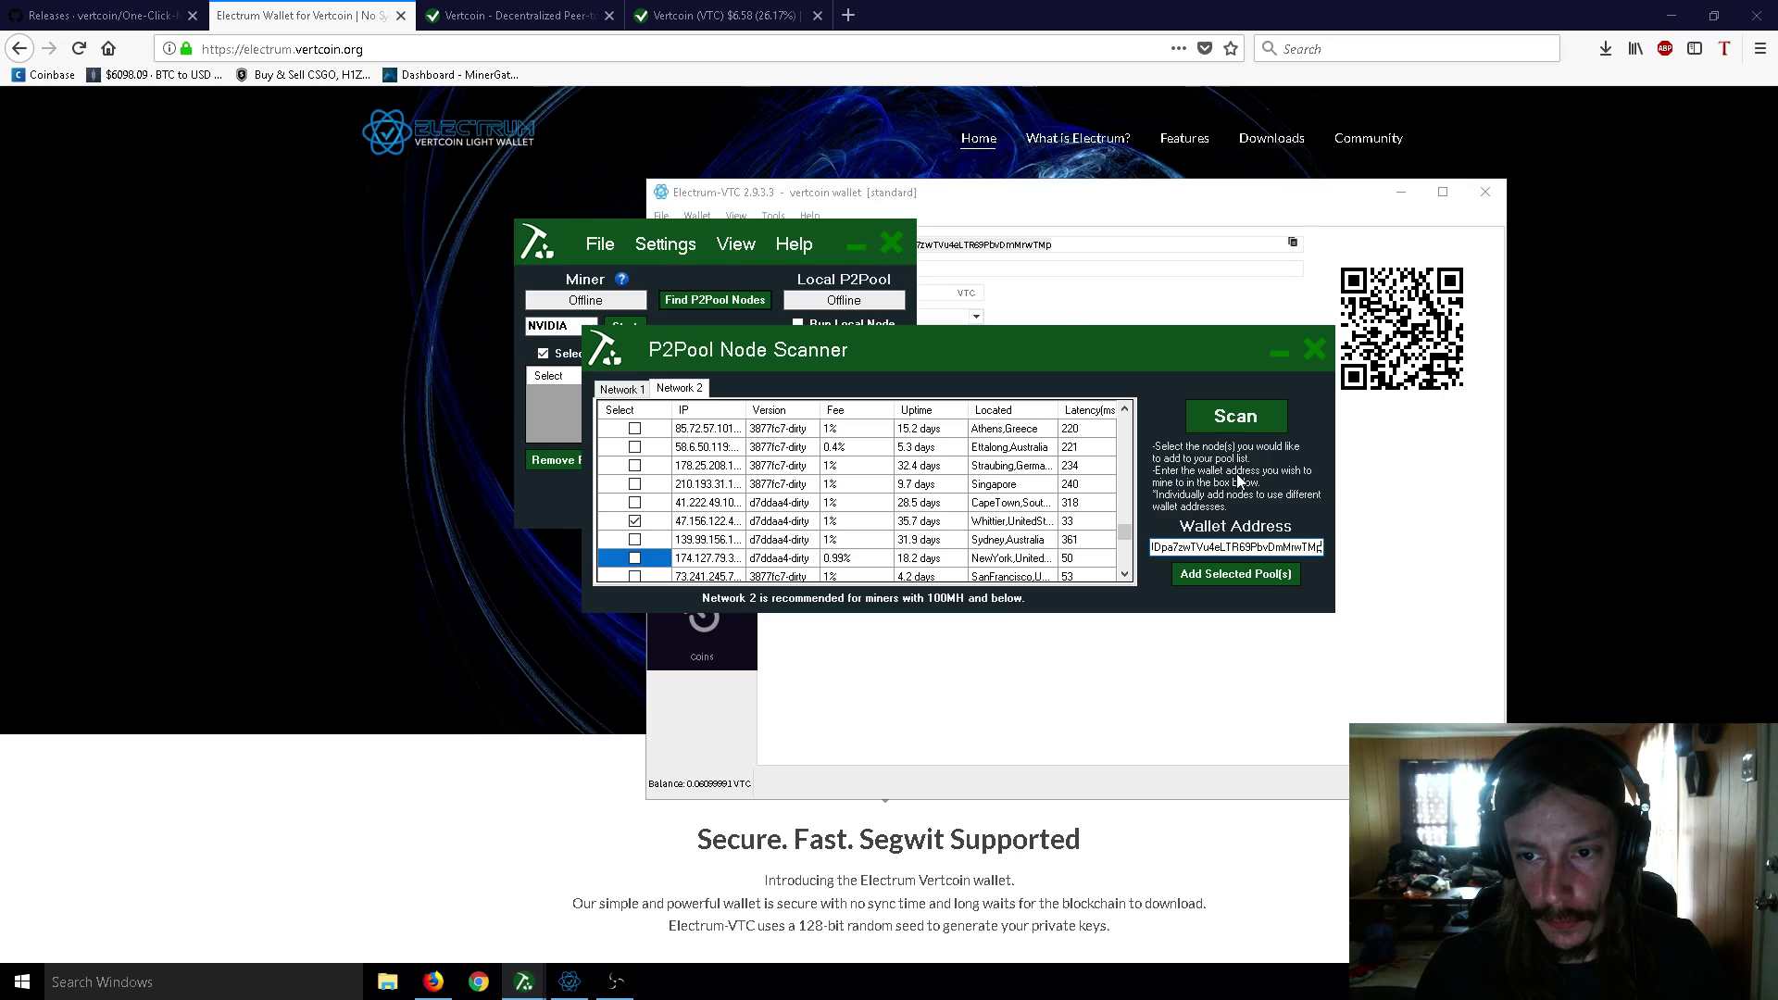
pyautogui.click(1203, 575)
pyautogui.click(924, 557)
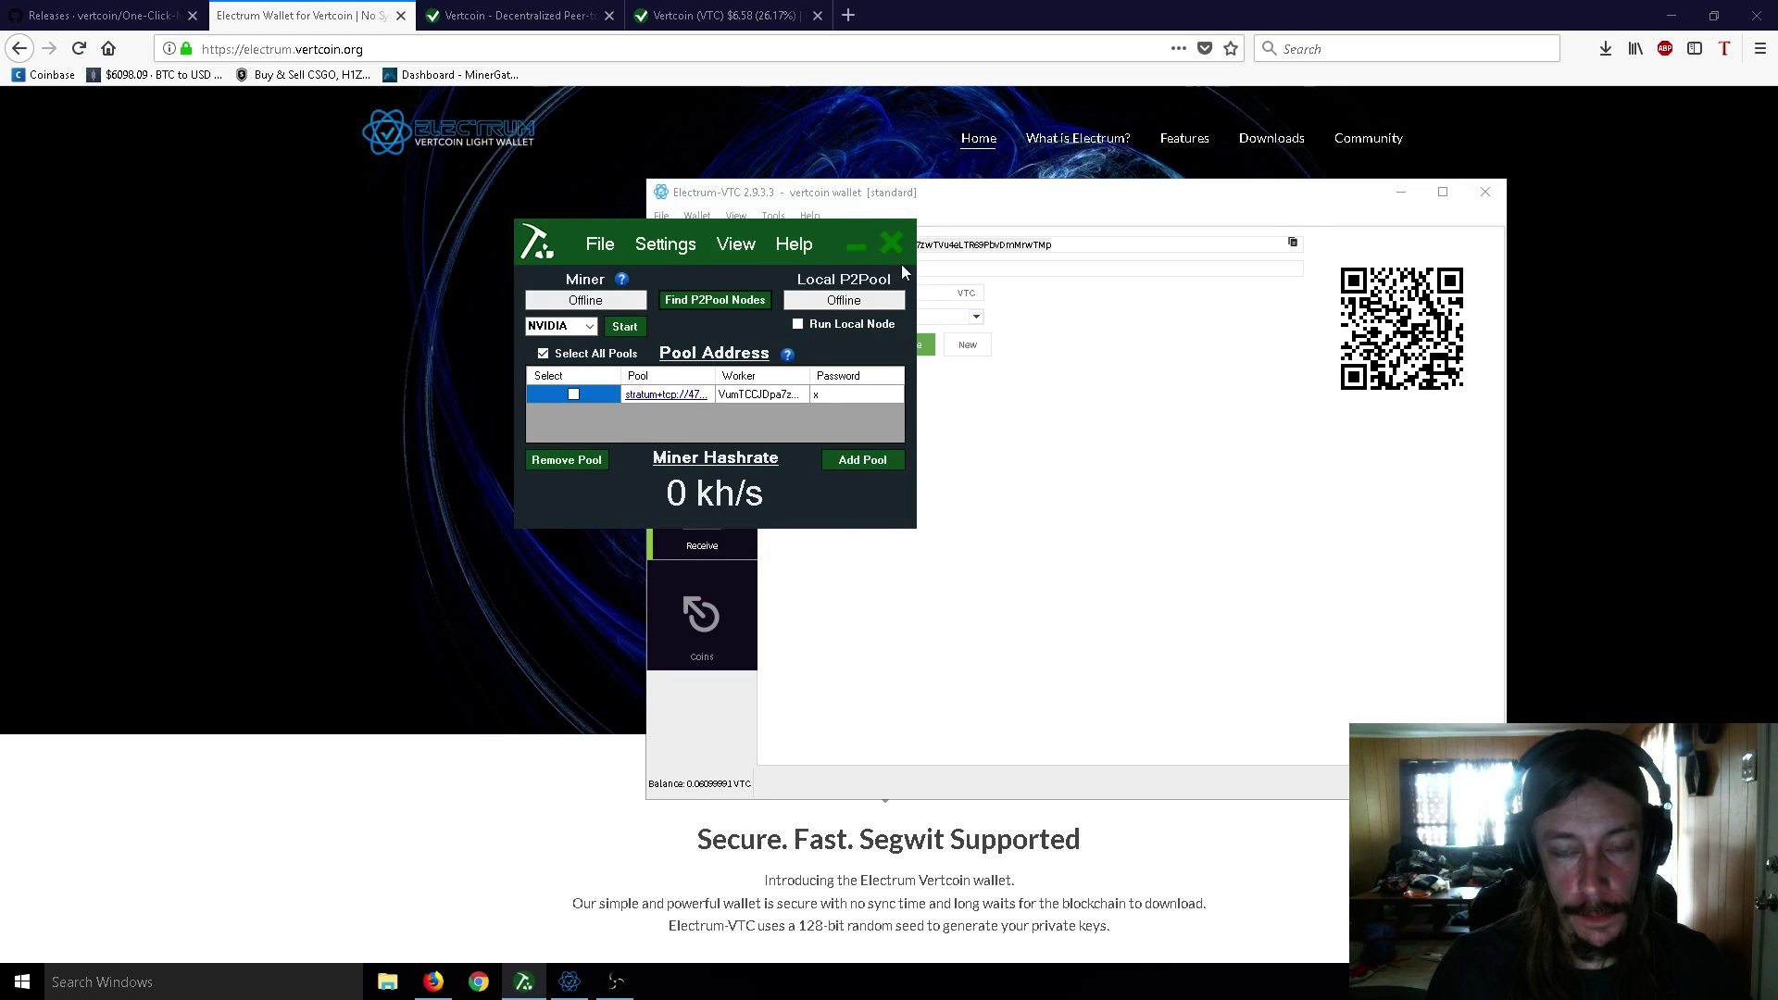
# - Move the miner window clear of the wallet's address, enable the newly added pool, and review the miner's Settings without changing them
pyautogui.moveTo(831, 227); pyautogui.dragTo(1026, 311)
pyautogui.click(769, 480)
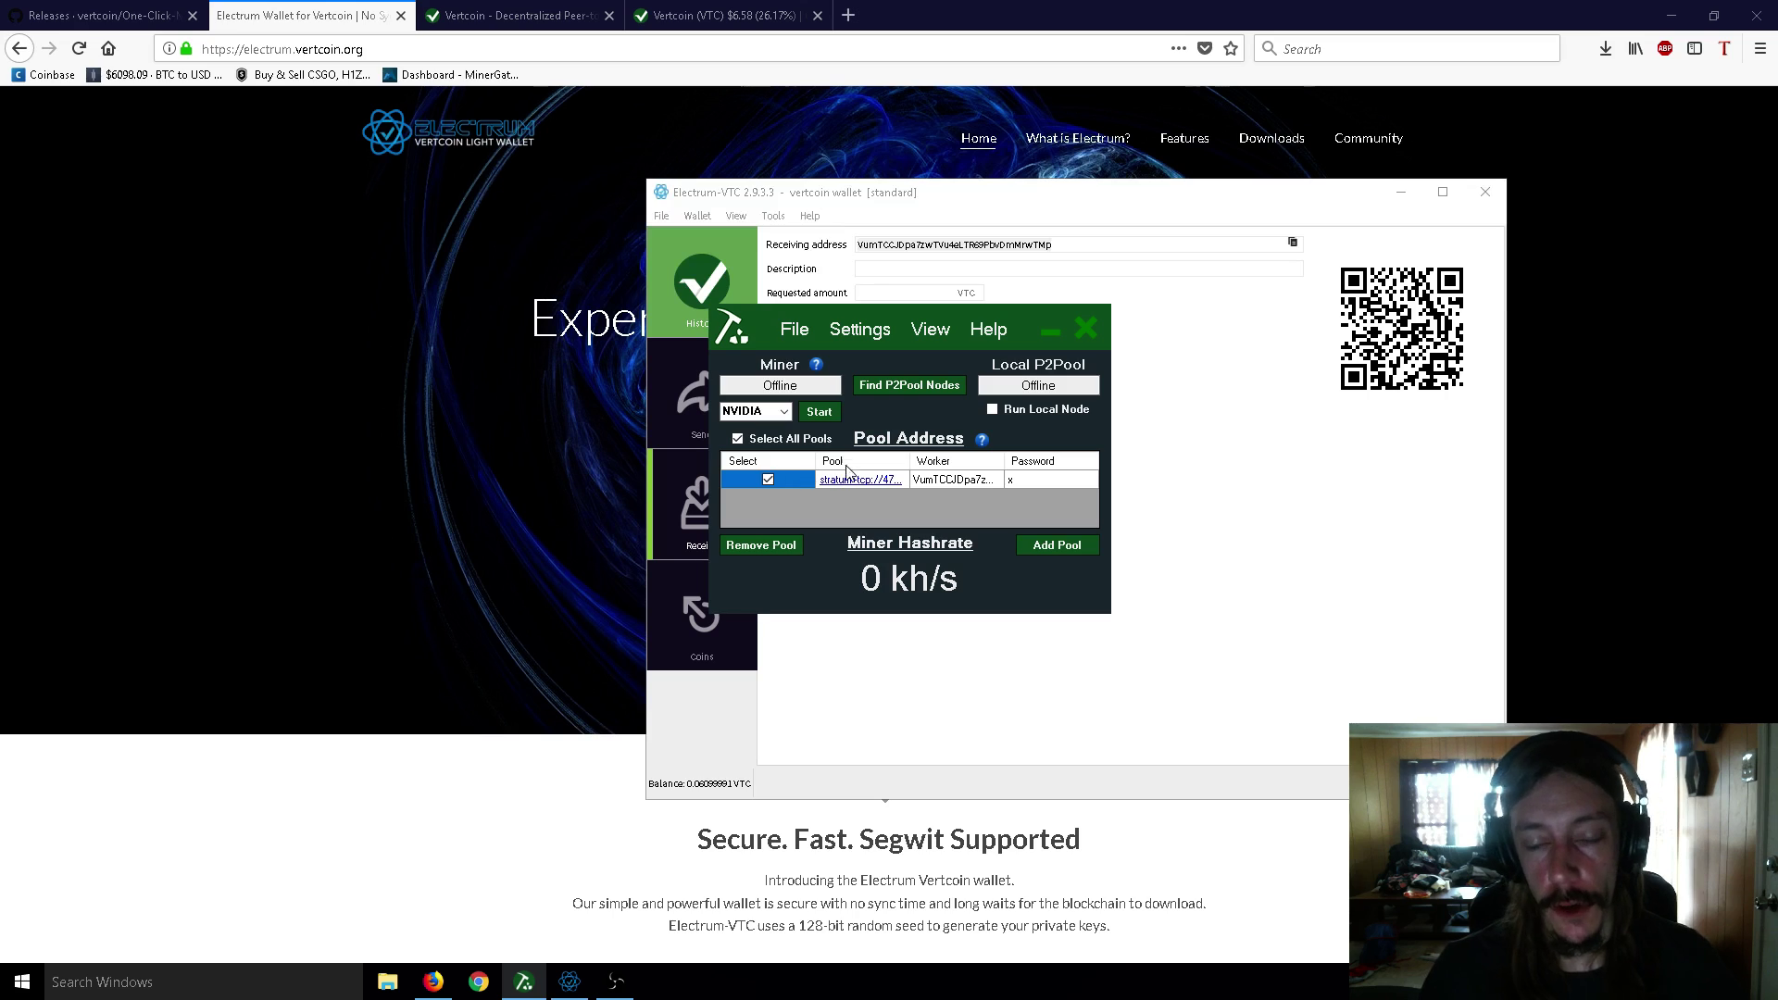
pyautogui.click(860, 331)
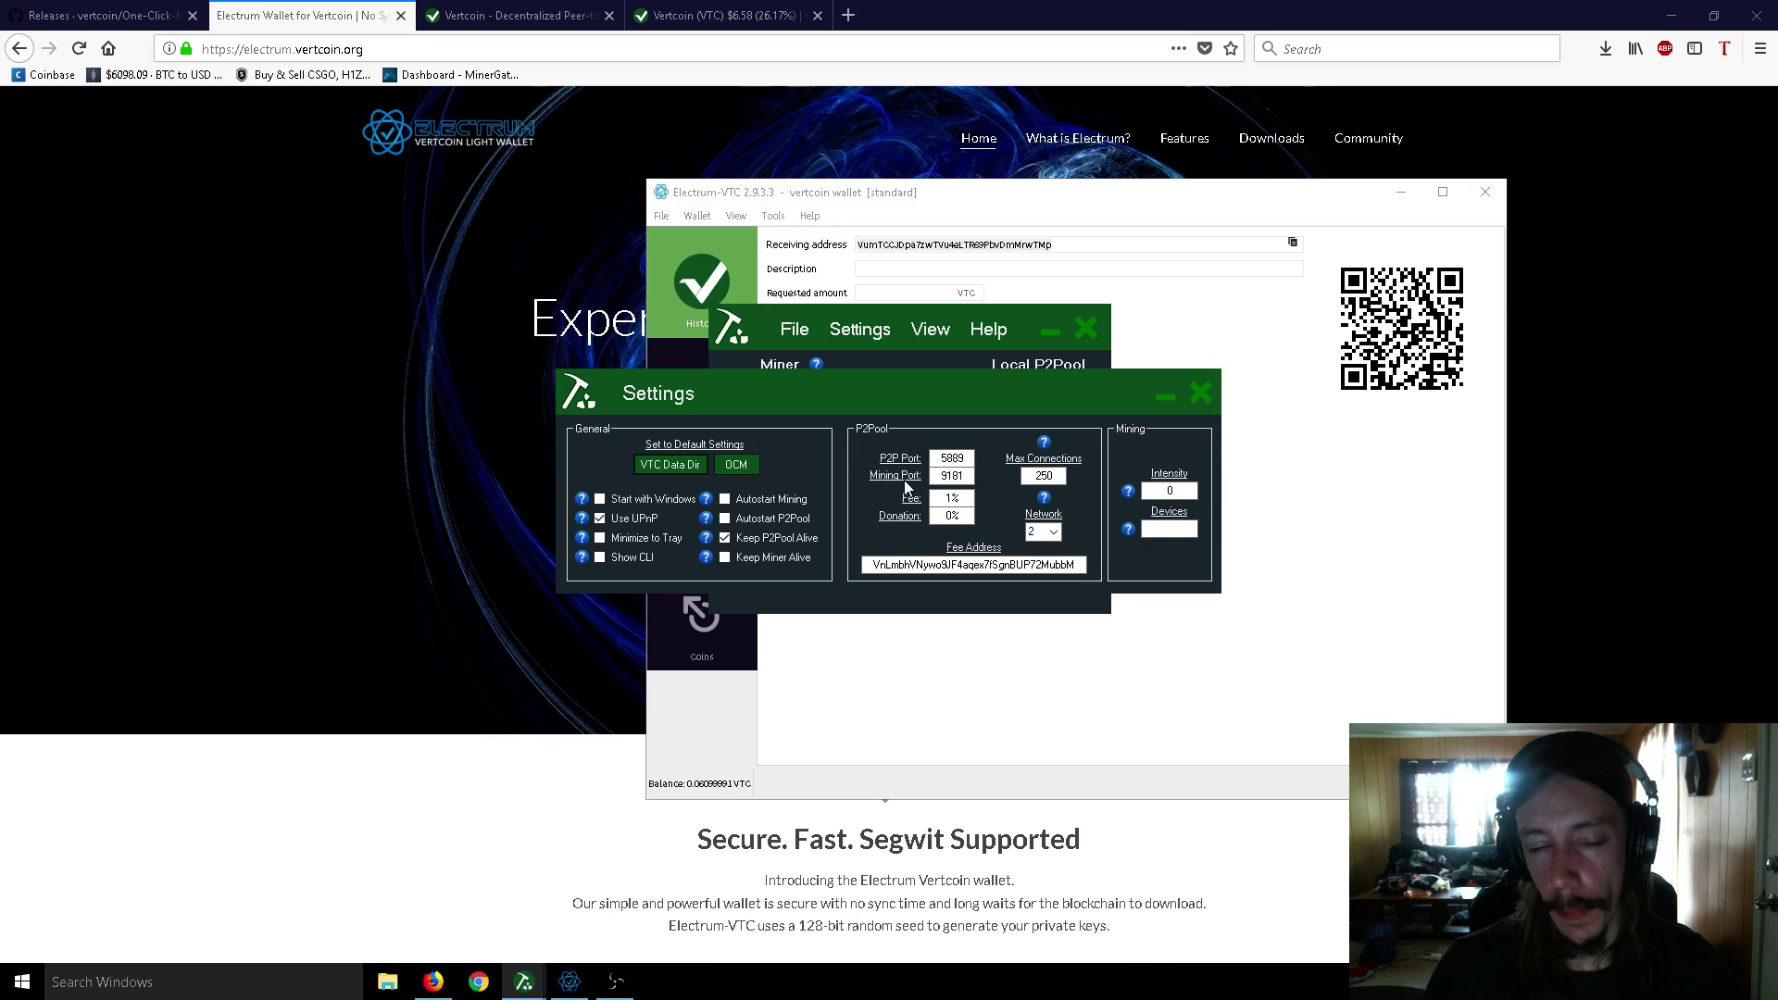
pyautogui.click(1201, 392)
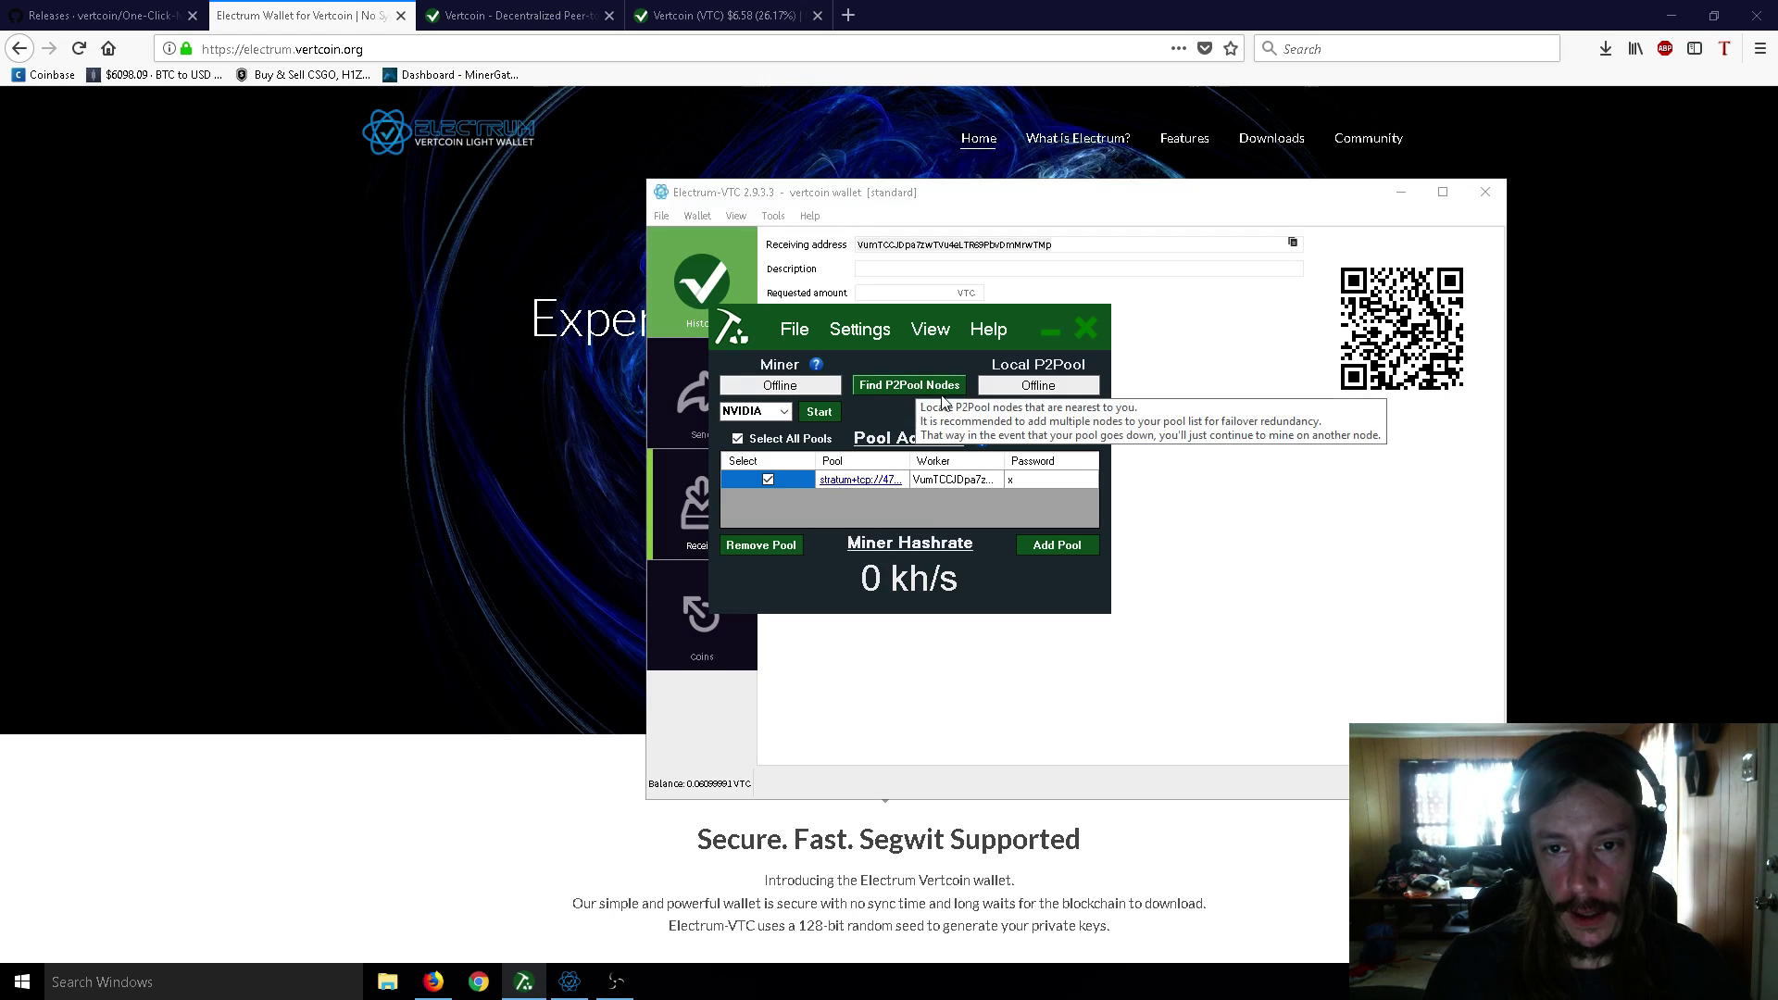
# - Choose NVIDIA as the miner's hardware type and start mining on the enabled pool
pyautogui.click(785, 417)
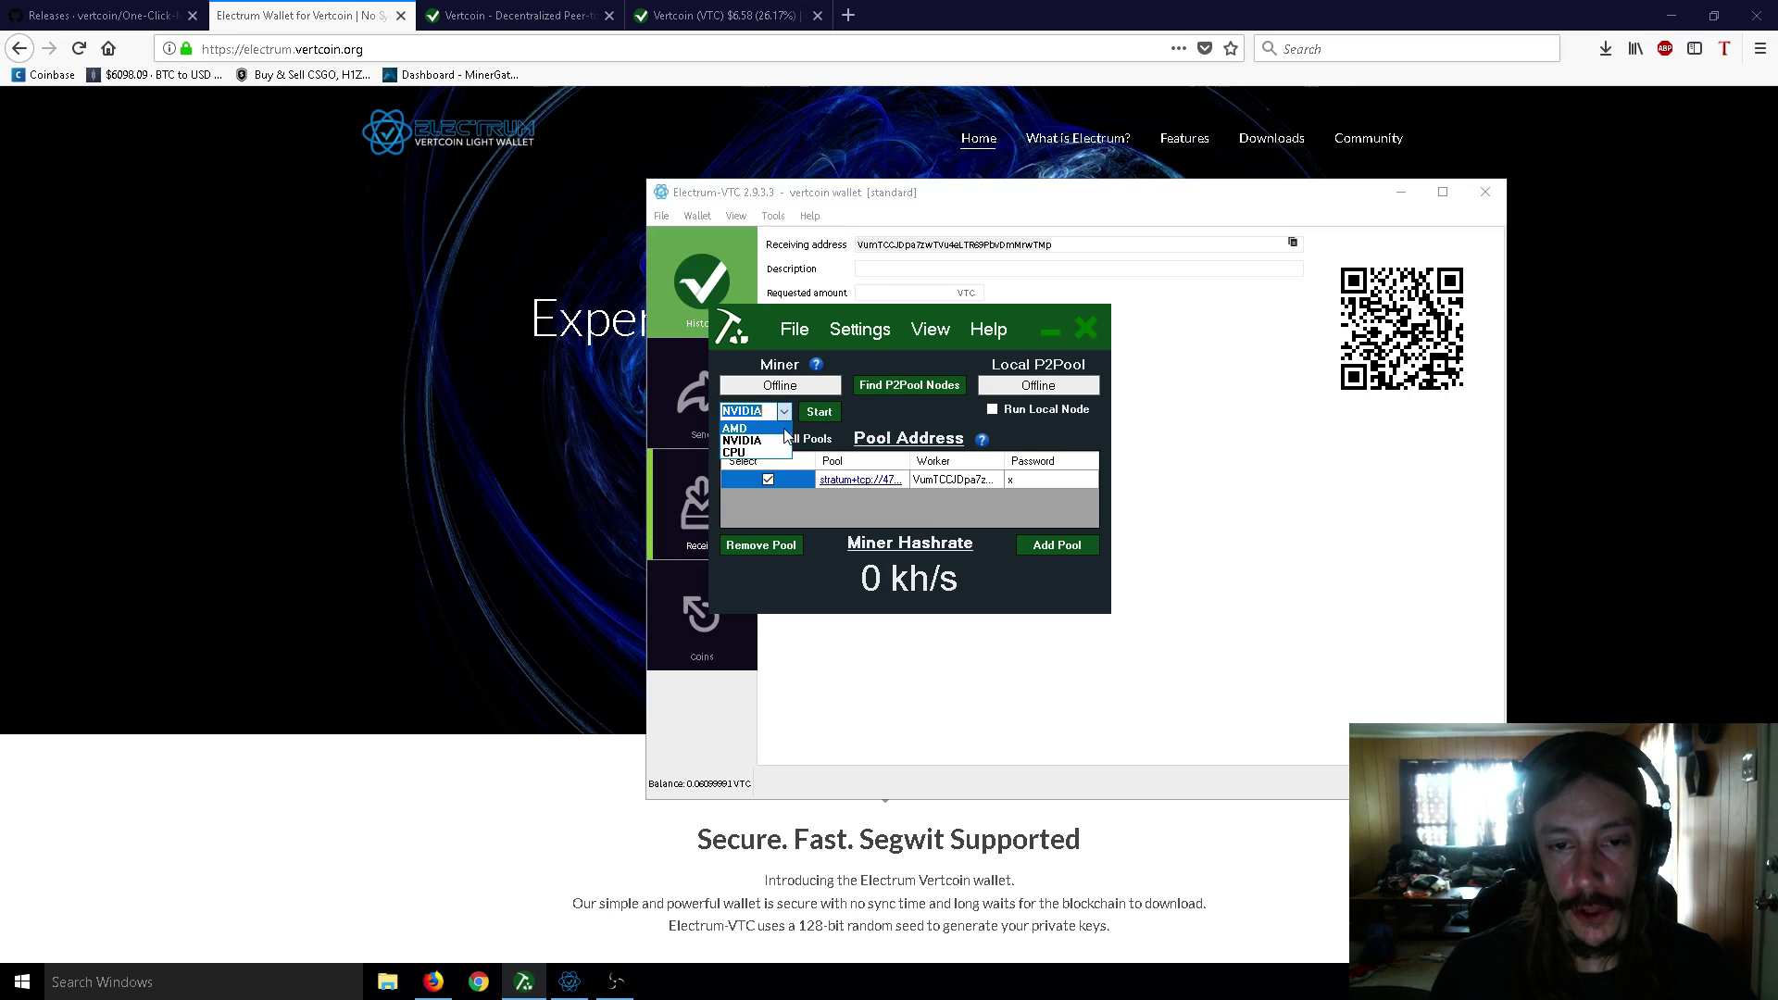
pyautogui.click(785, 419)
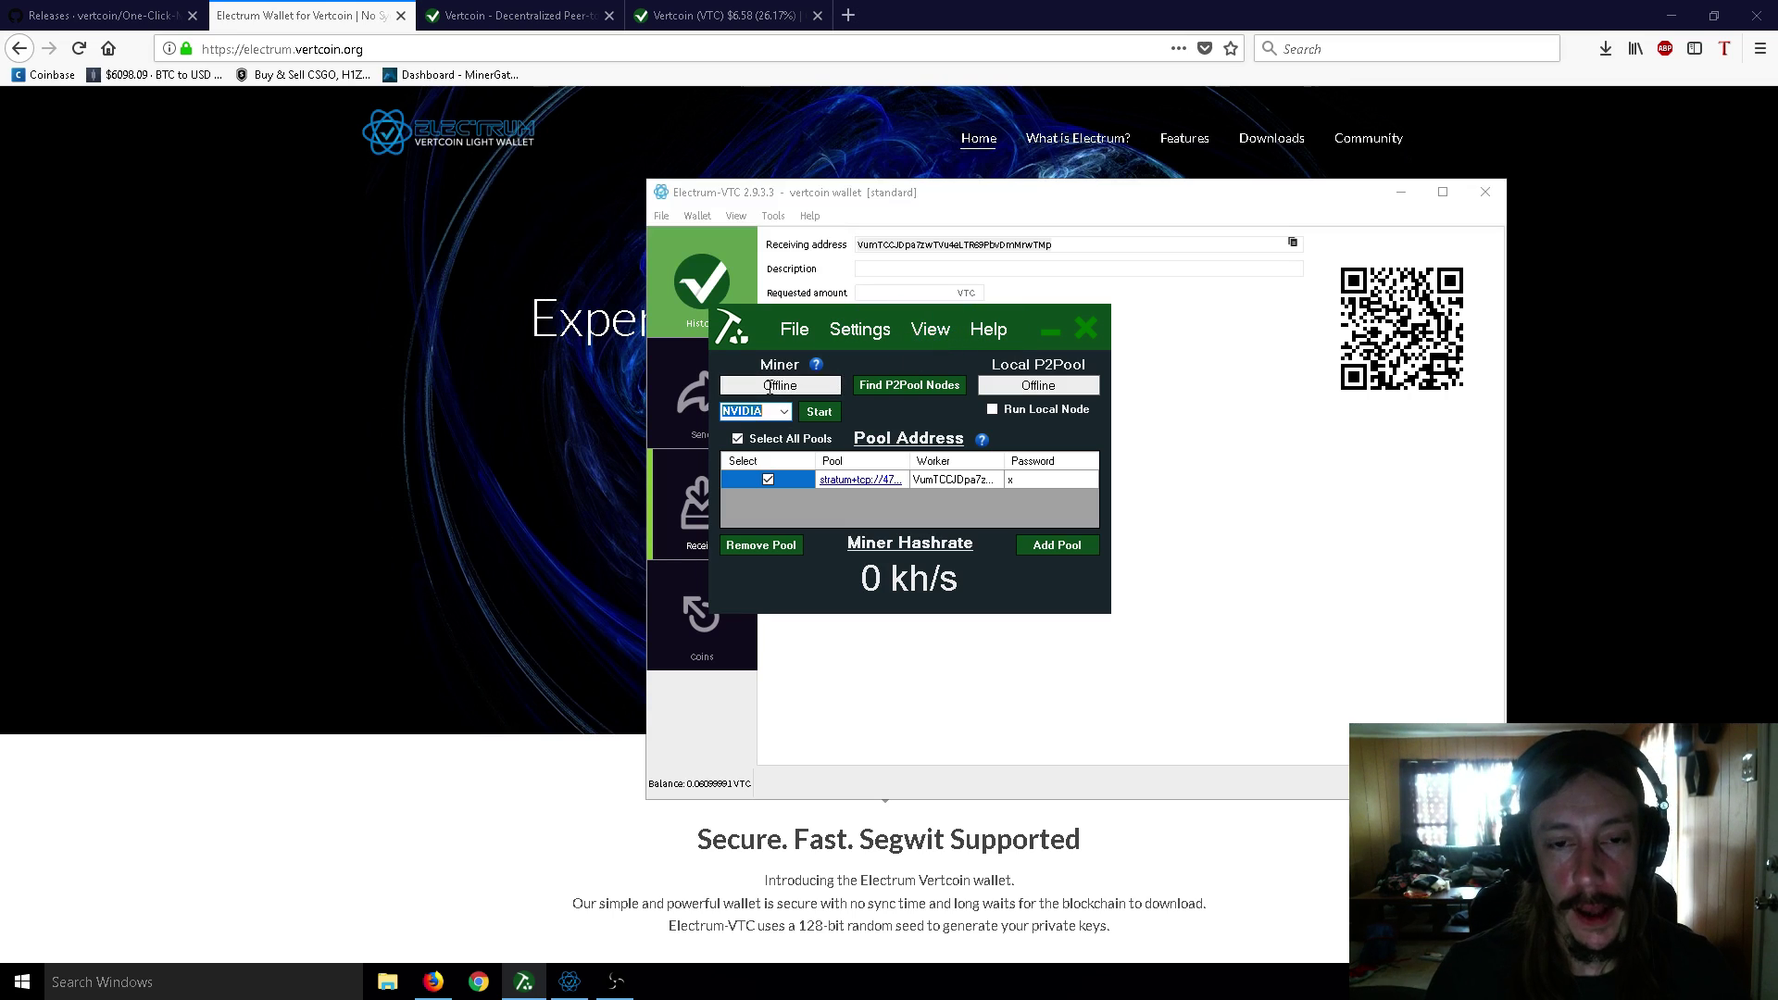
pyautogui.click(784, 418)
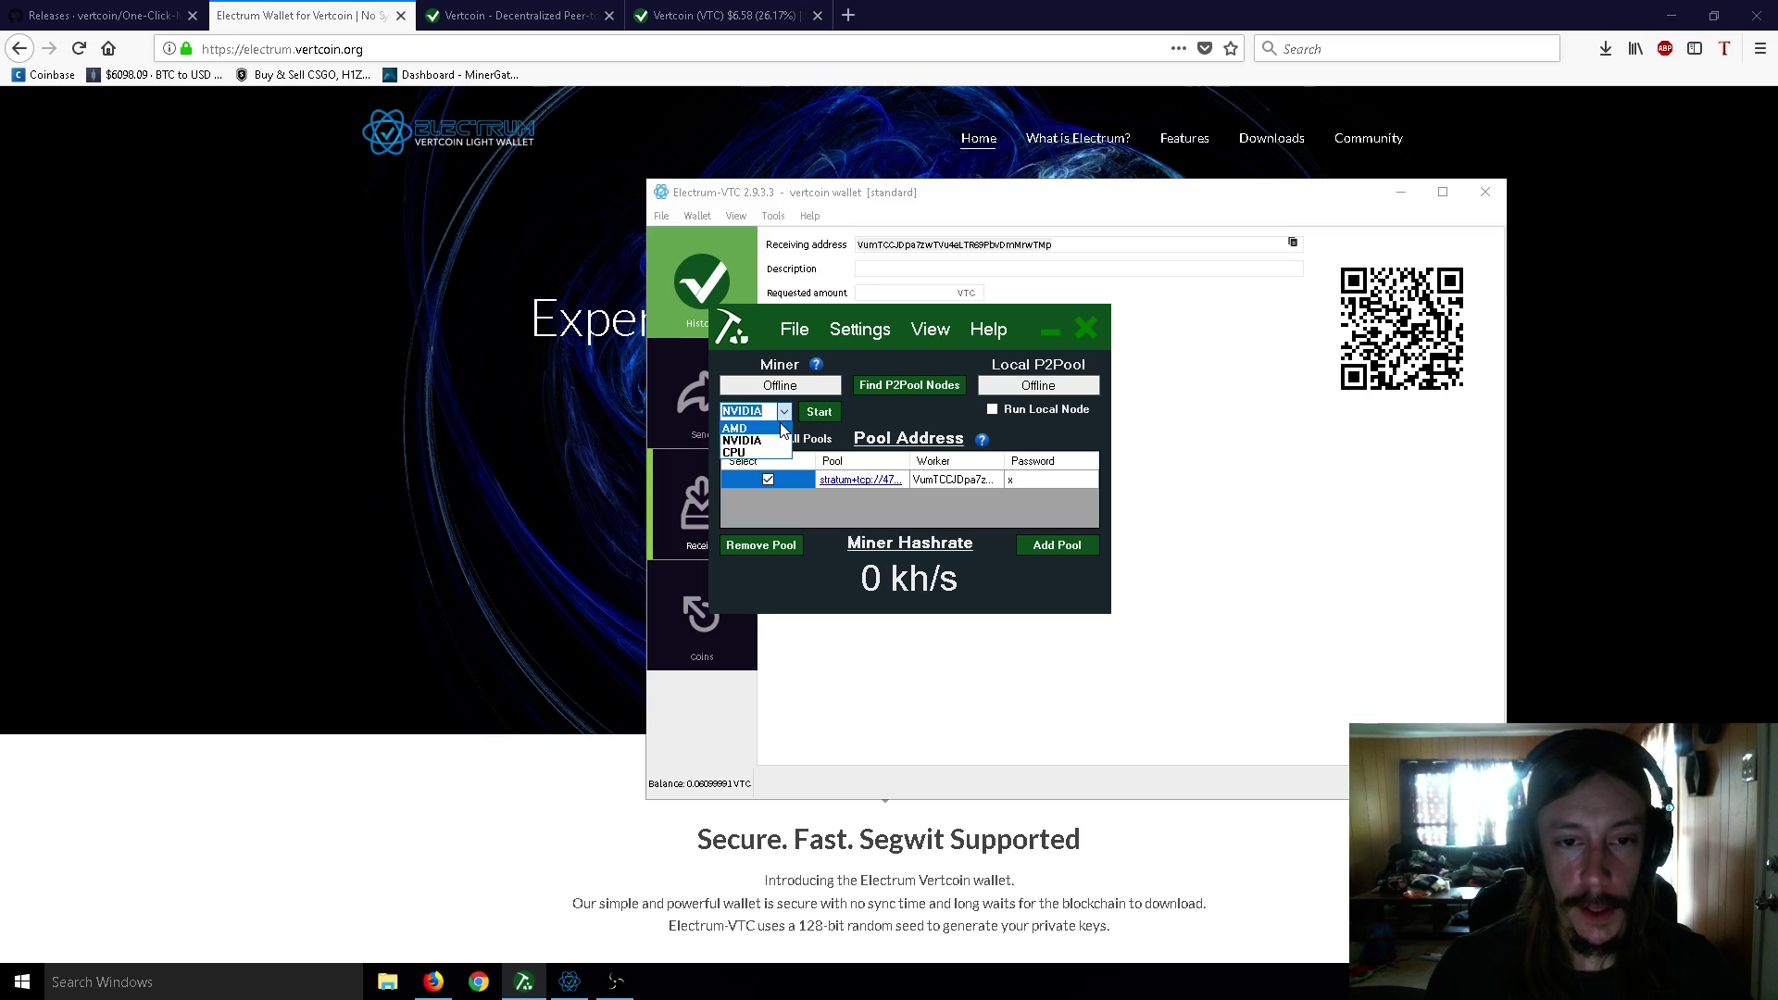
pyautogui.click(758, 442)
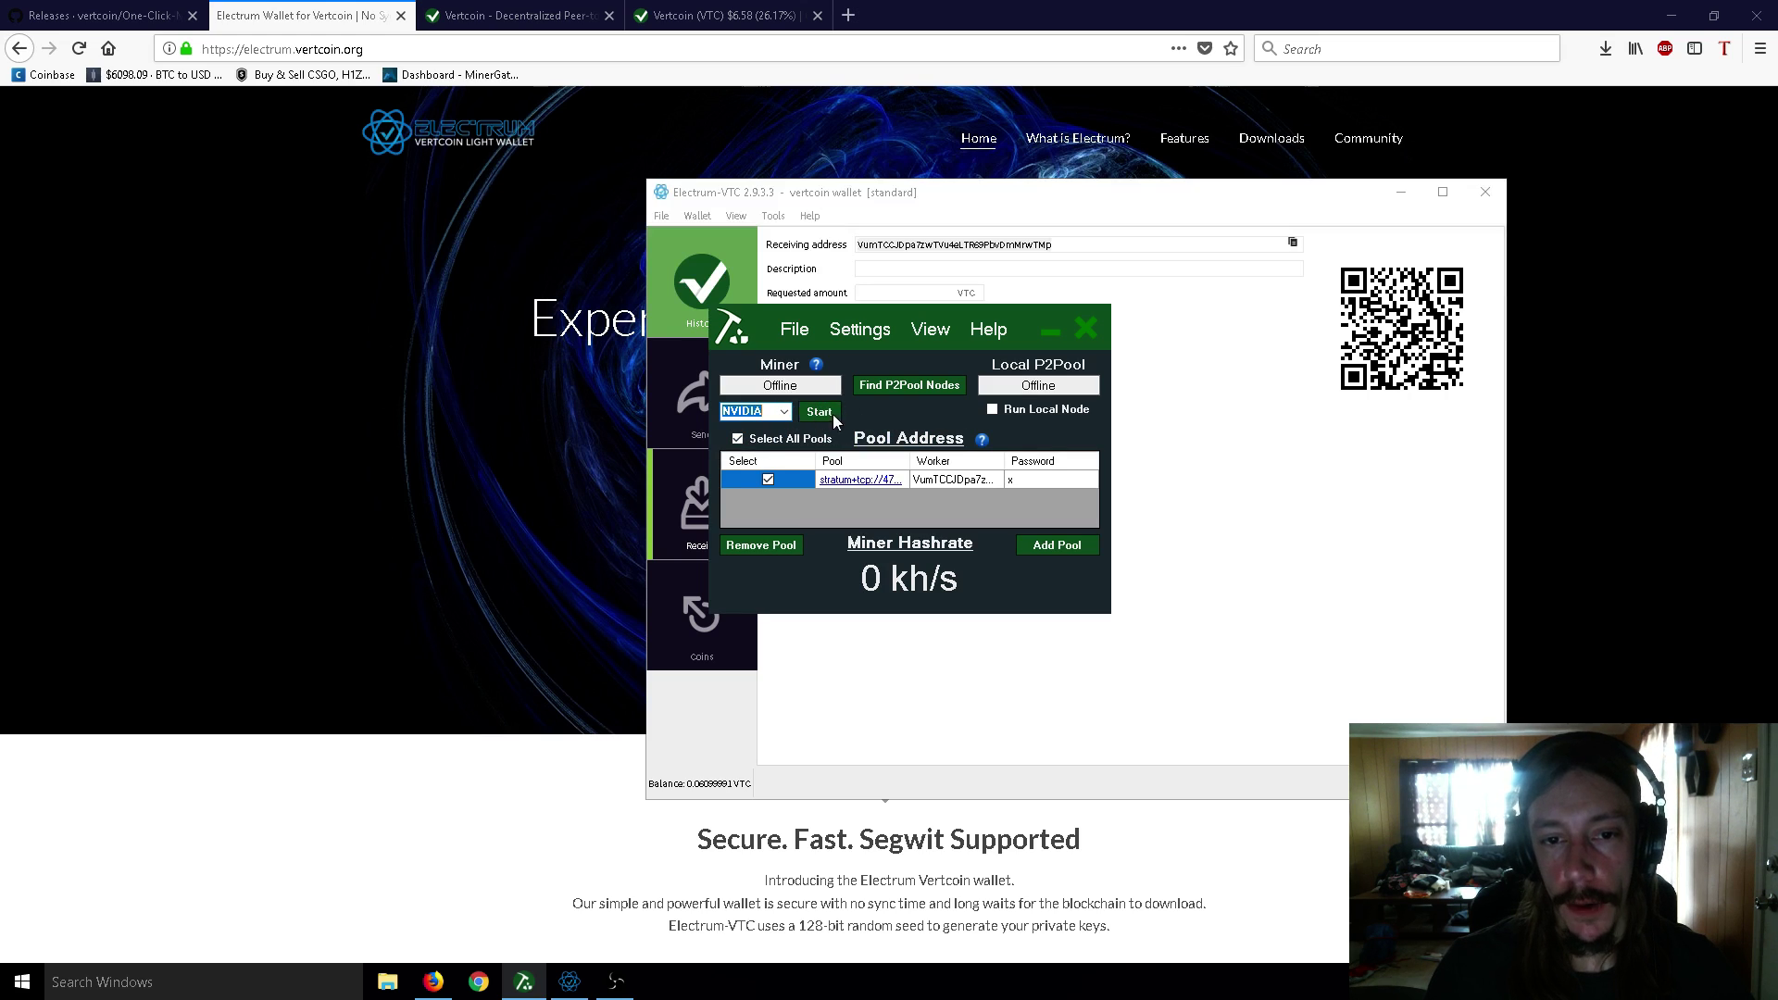
pyautogui.click(777, 414)
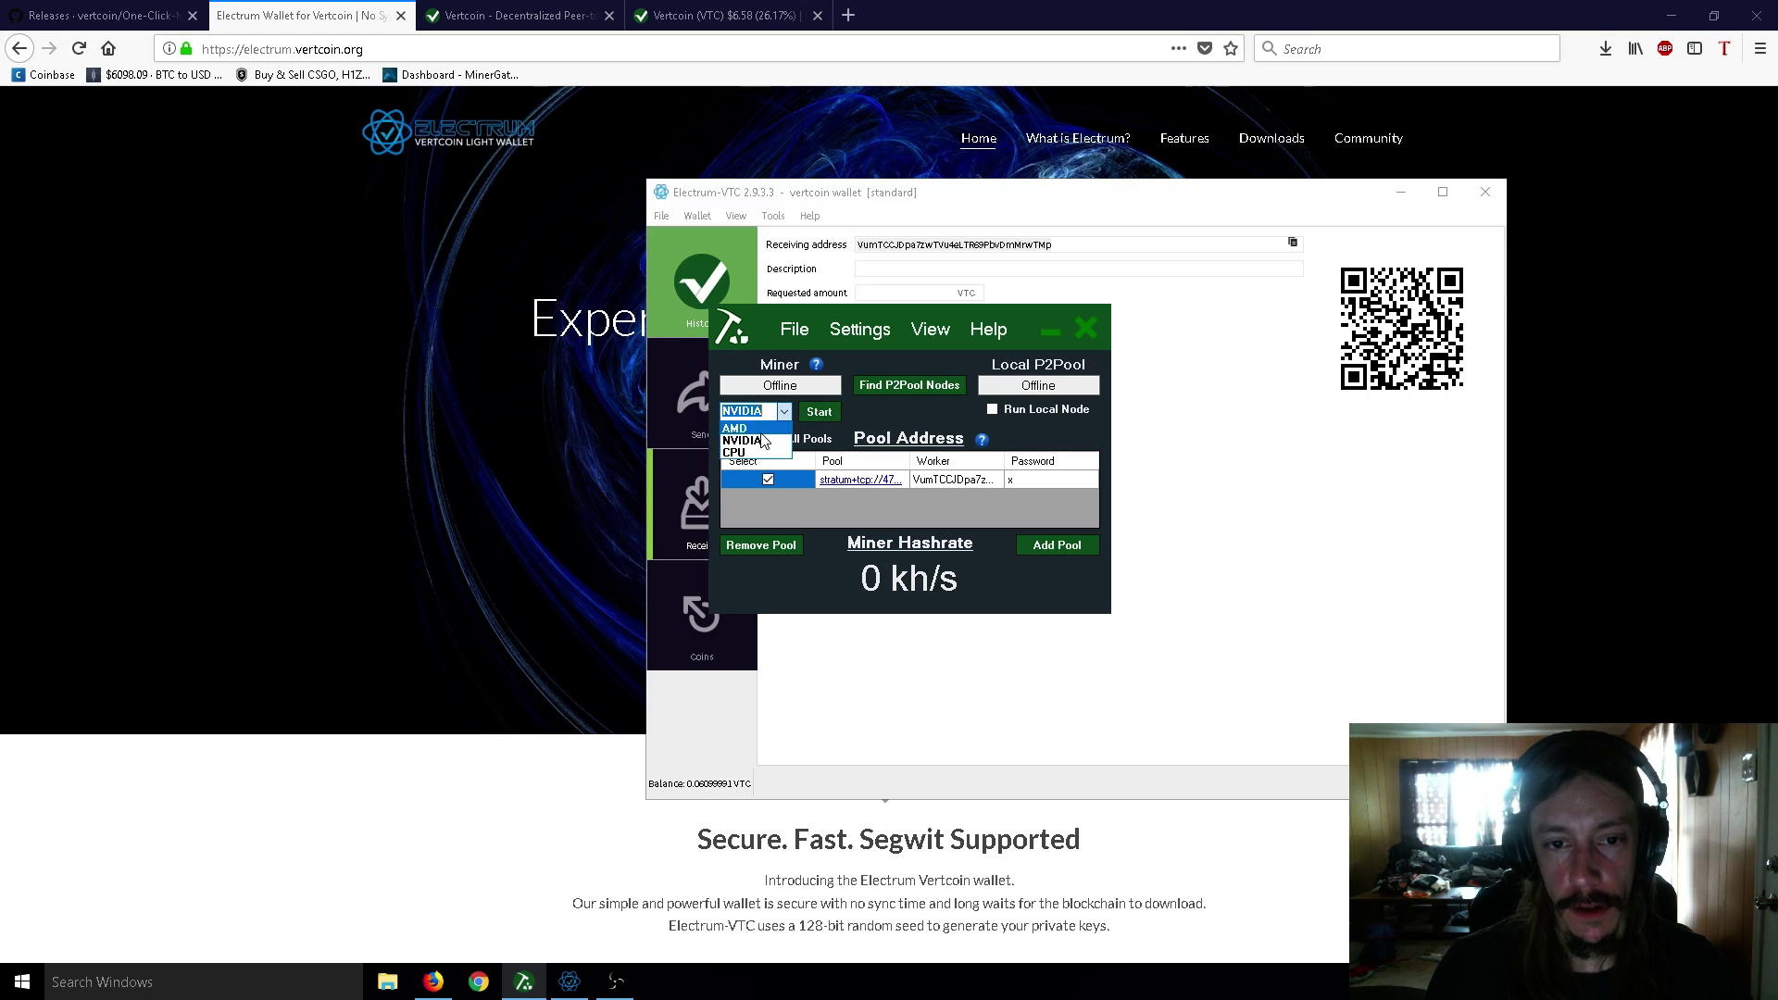
pyautogui.click(760, 442)
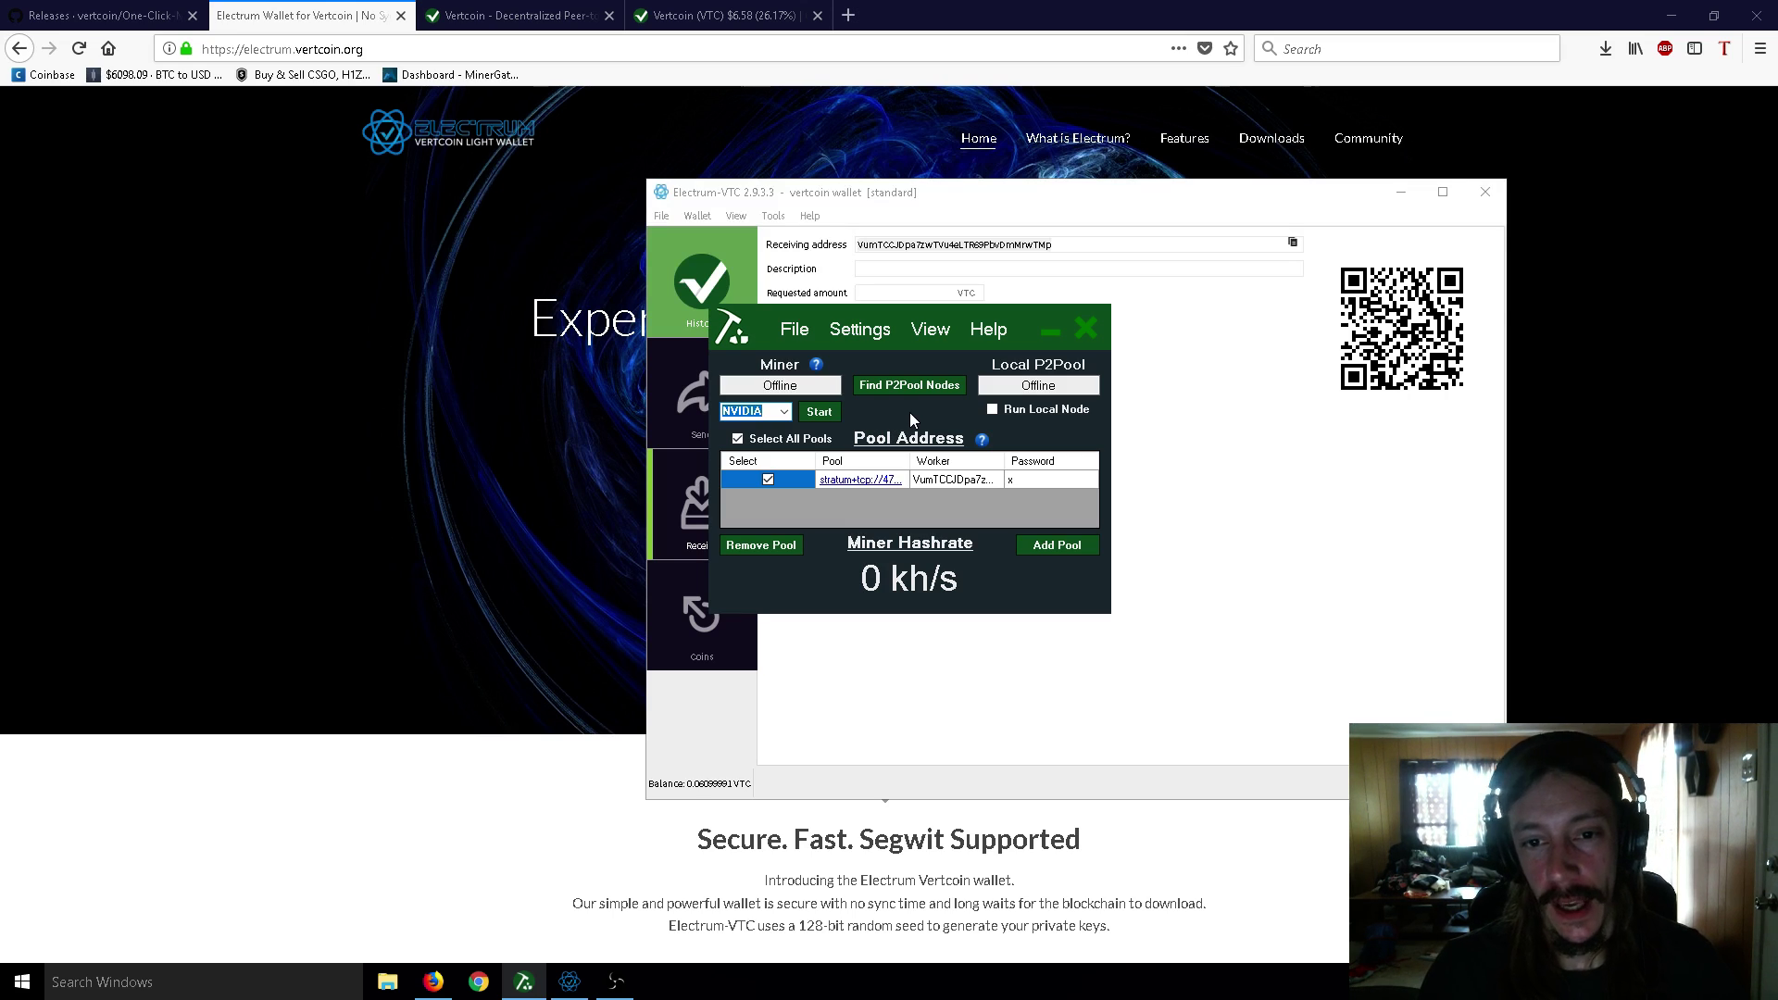
pyautogui.click(821, 411)
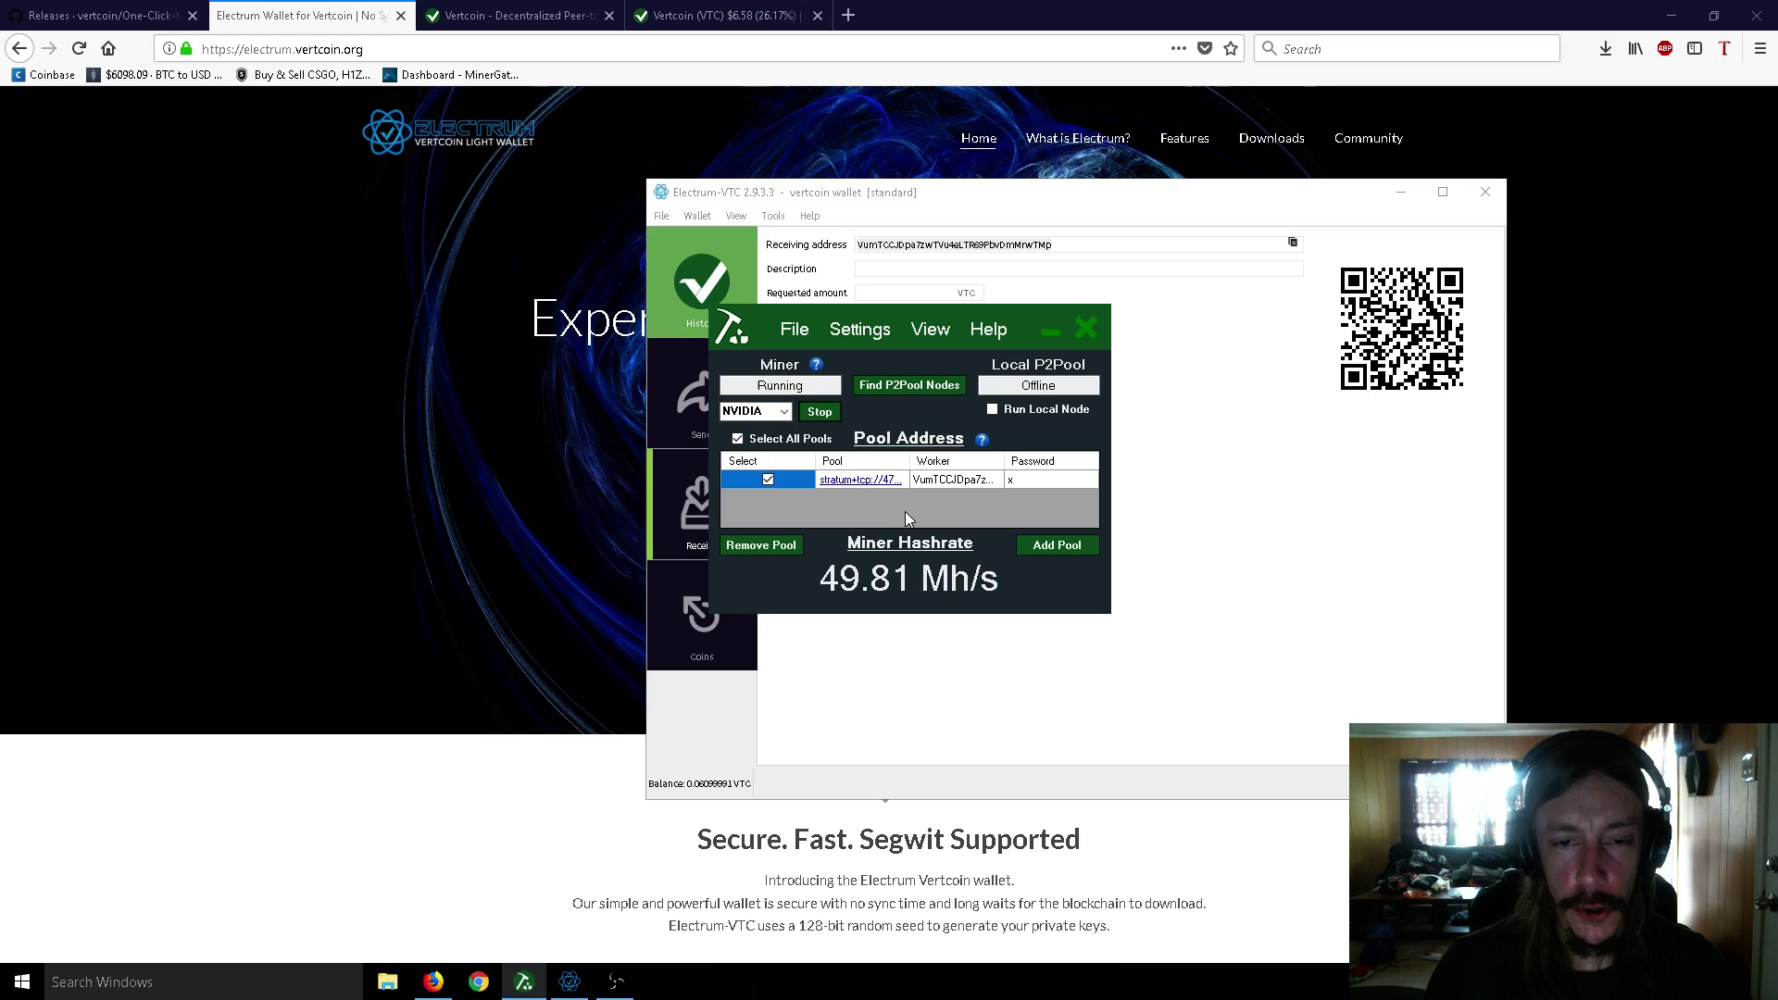
# - Highlight the whole-number part of the displayed miner hashrate to point it out
pyautogui.moveTo(824, 590); pyautogui.dragTo(858, 584)
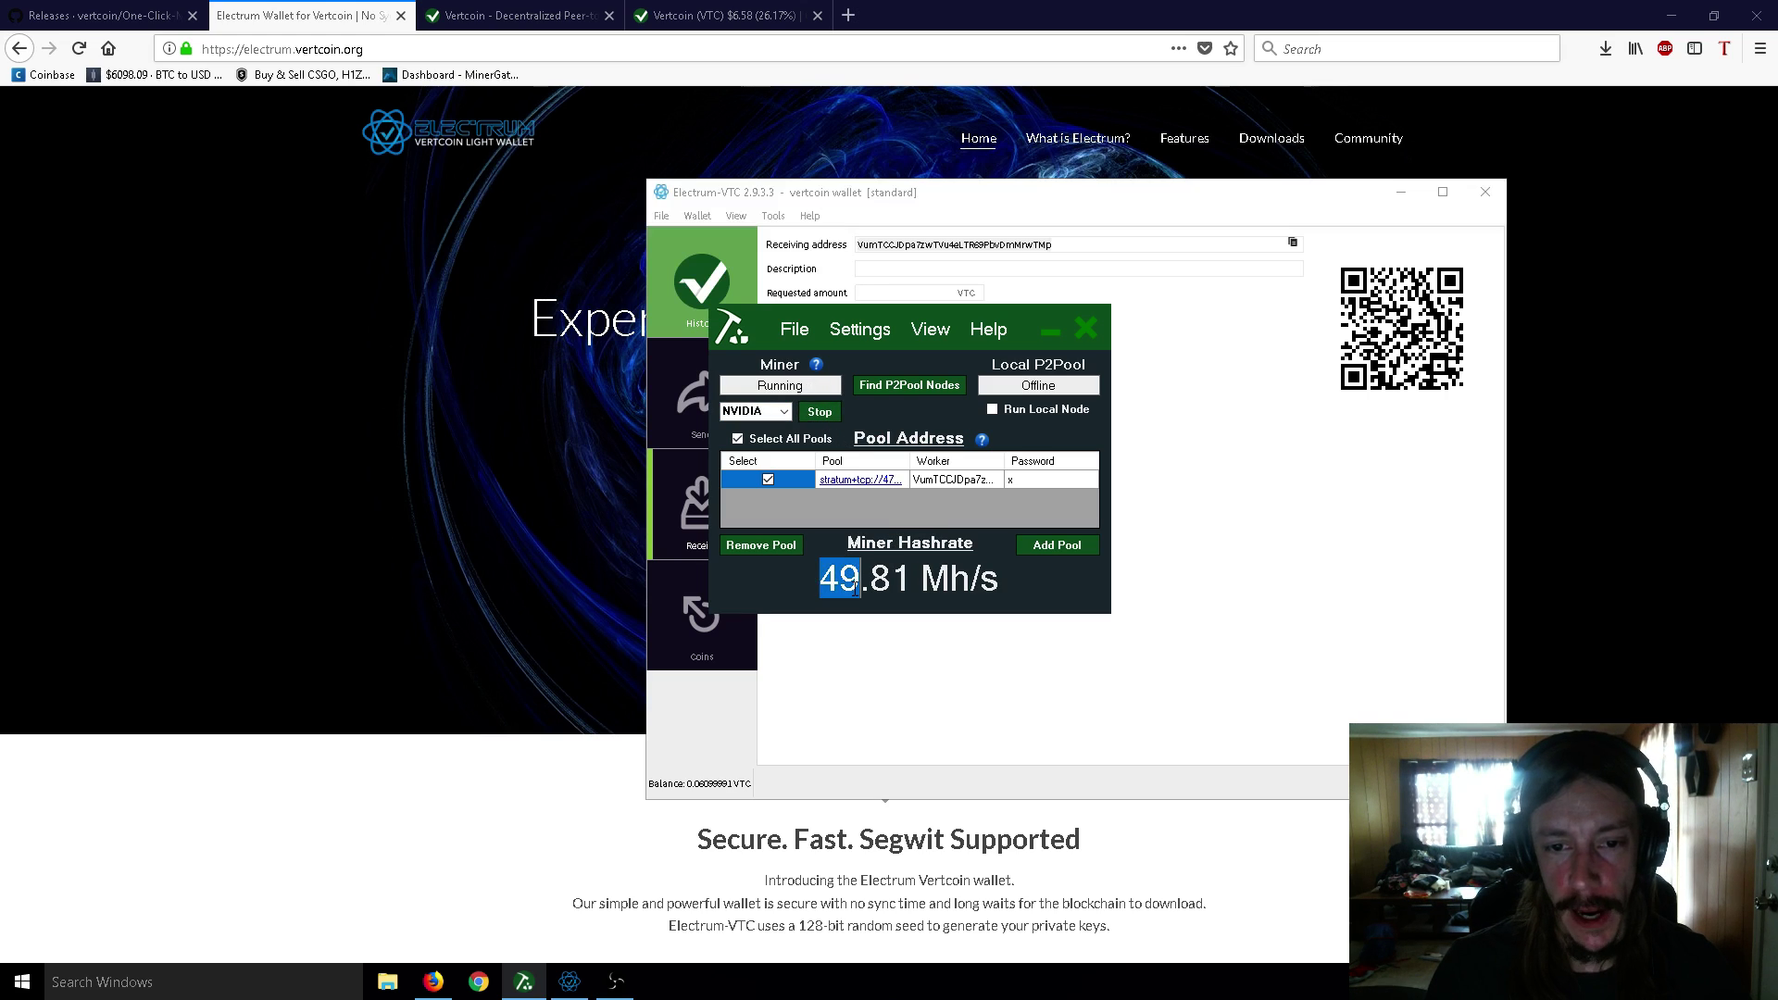
pyautogui.click(854, 579)
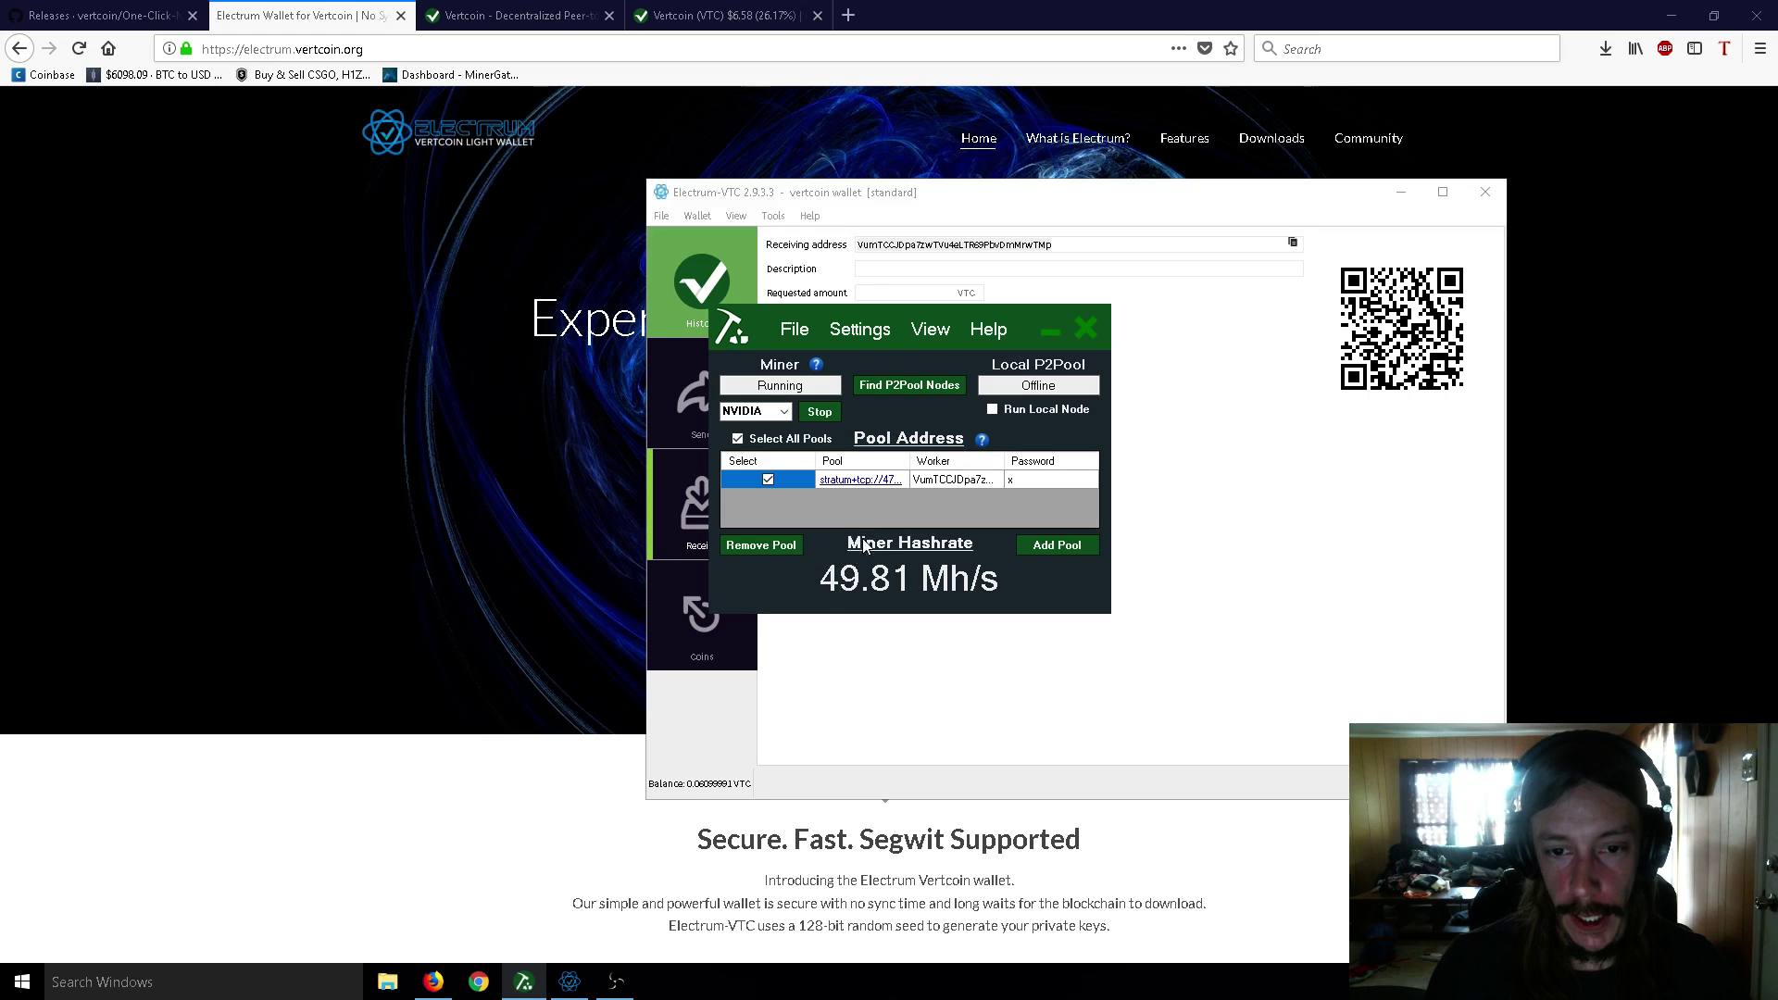
pyautogui.click(820, 579)
pyautogui.moveTo(821, 582); pyautogui.dragTo(861, 582)
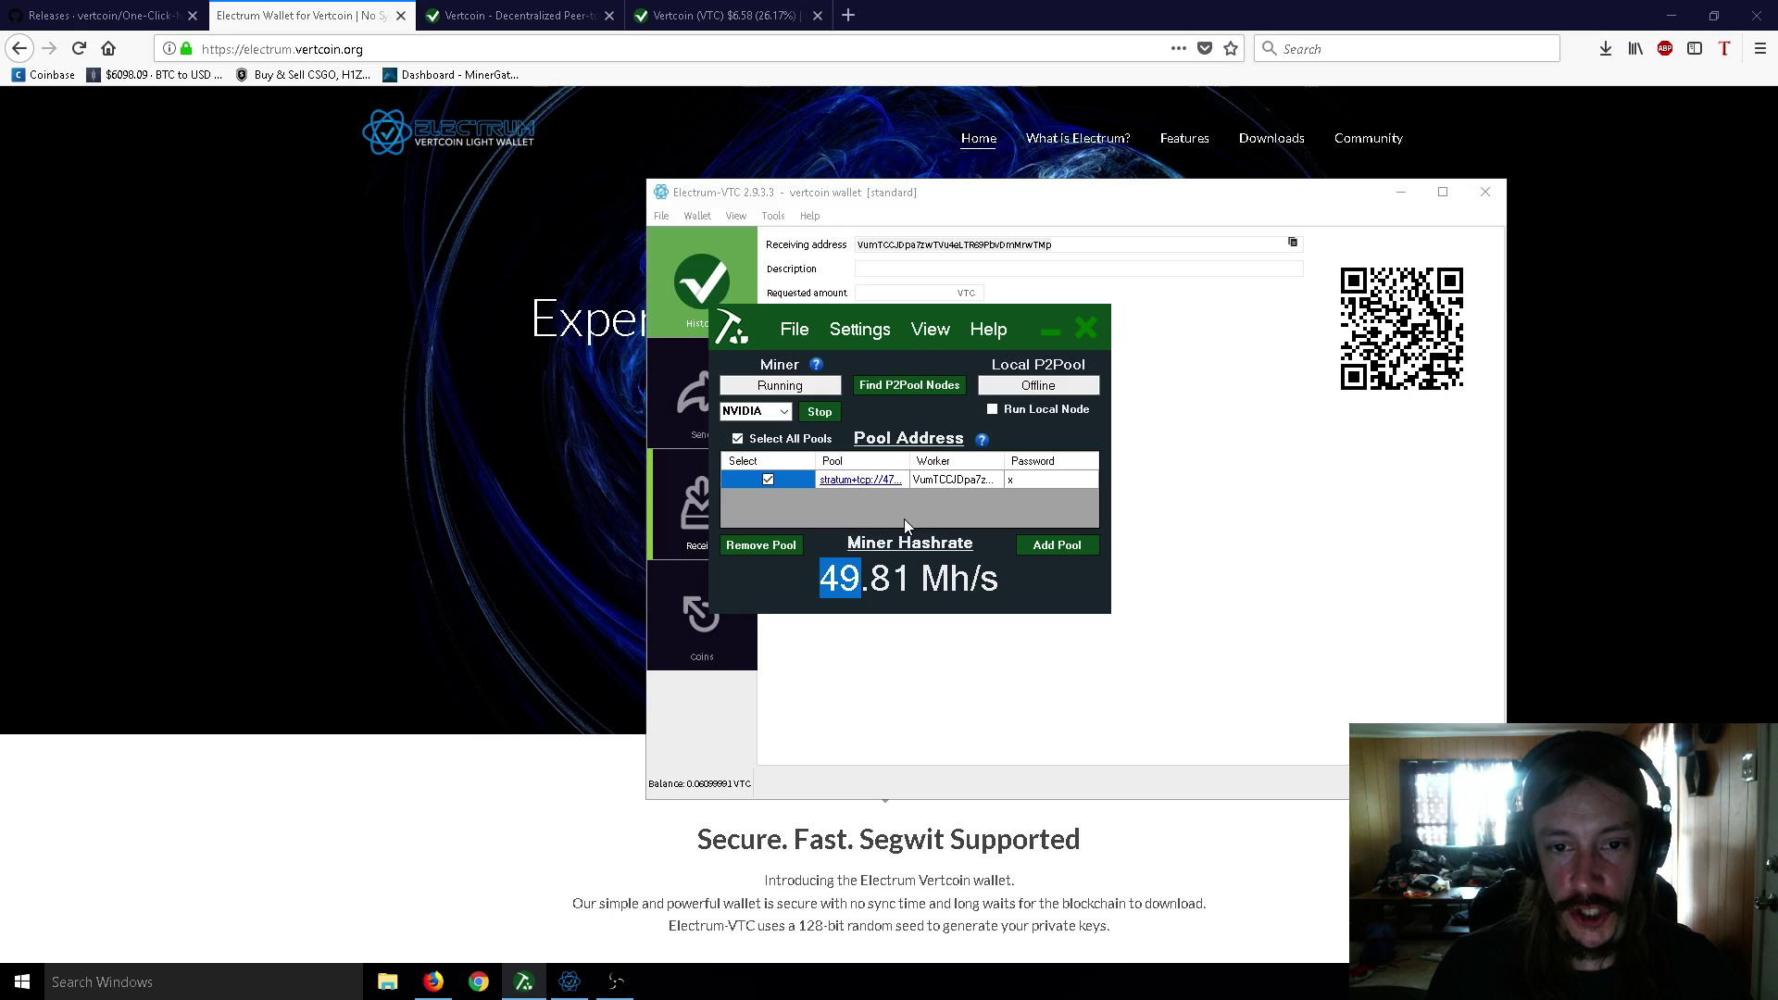
# - Open the pool's web page and look through its active miners for the receiving address shown in Electrum-VTC
pyautogui.click(857, 483)
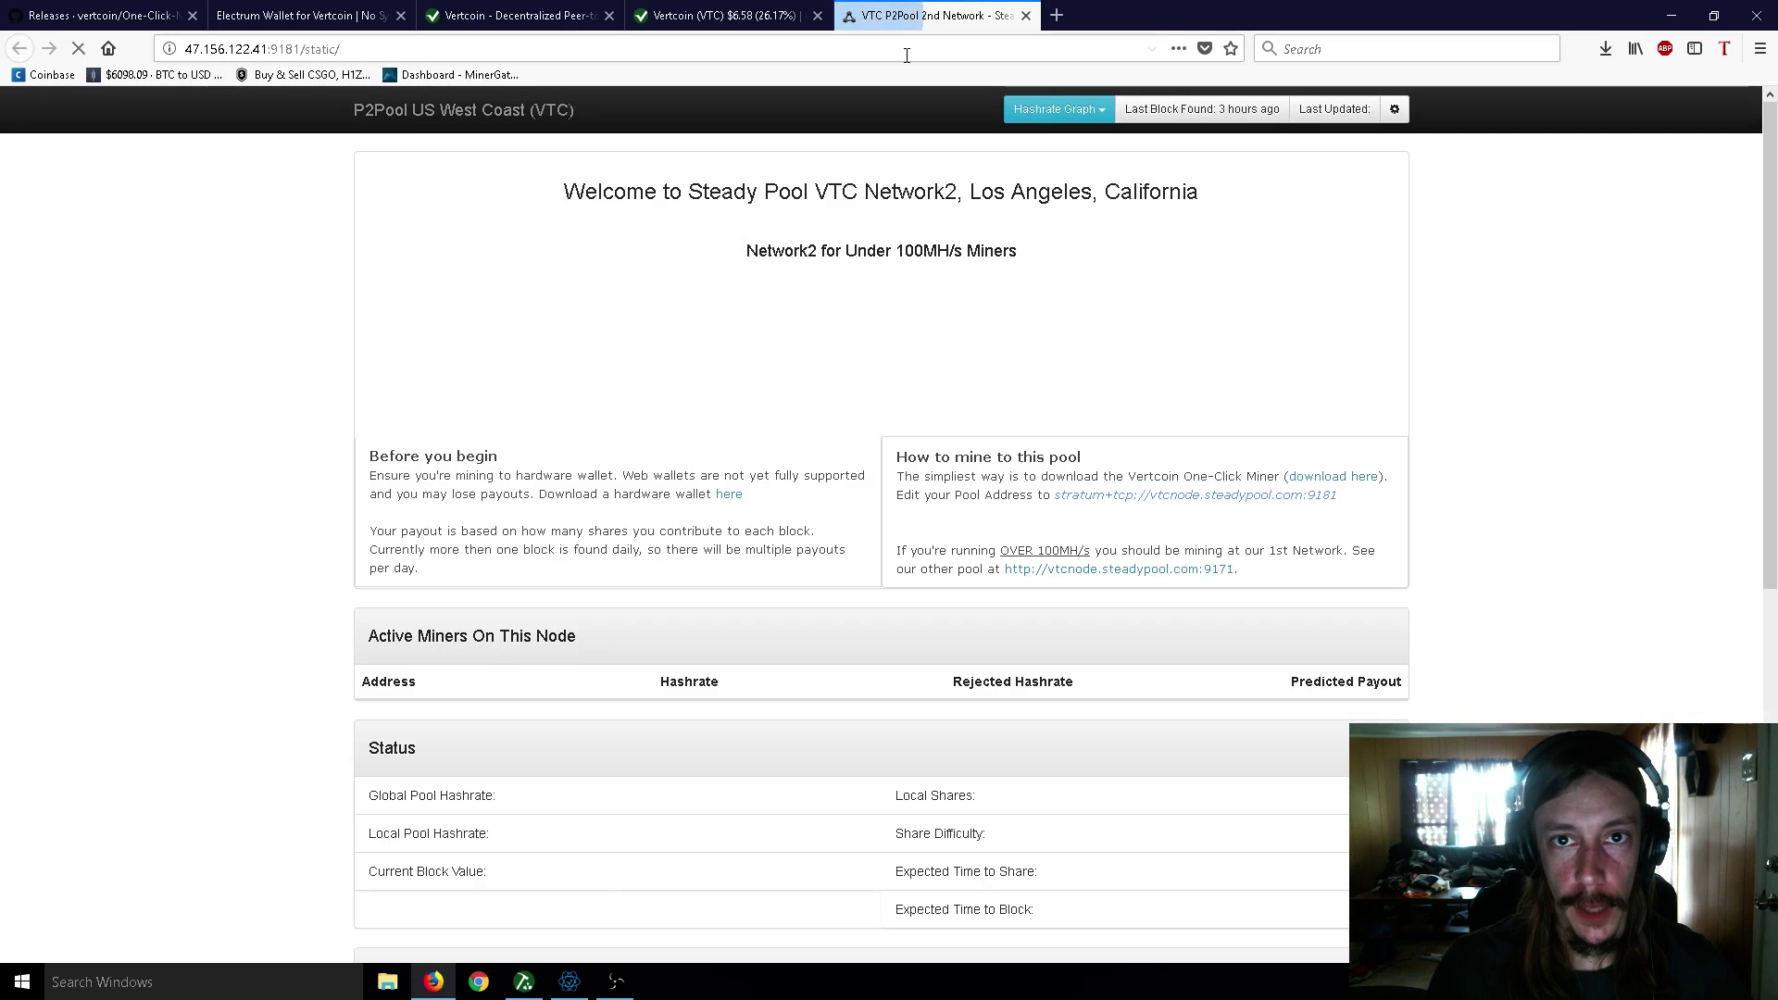
pyautogui.scroll(-1, 863, 345)
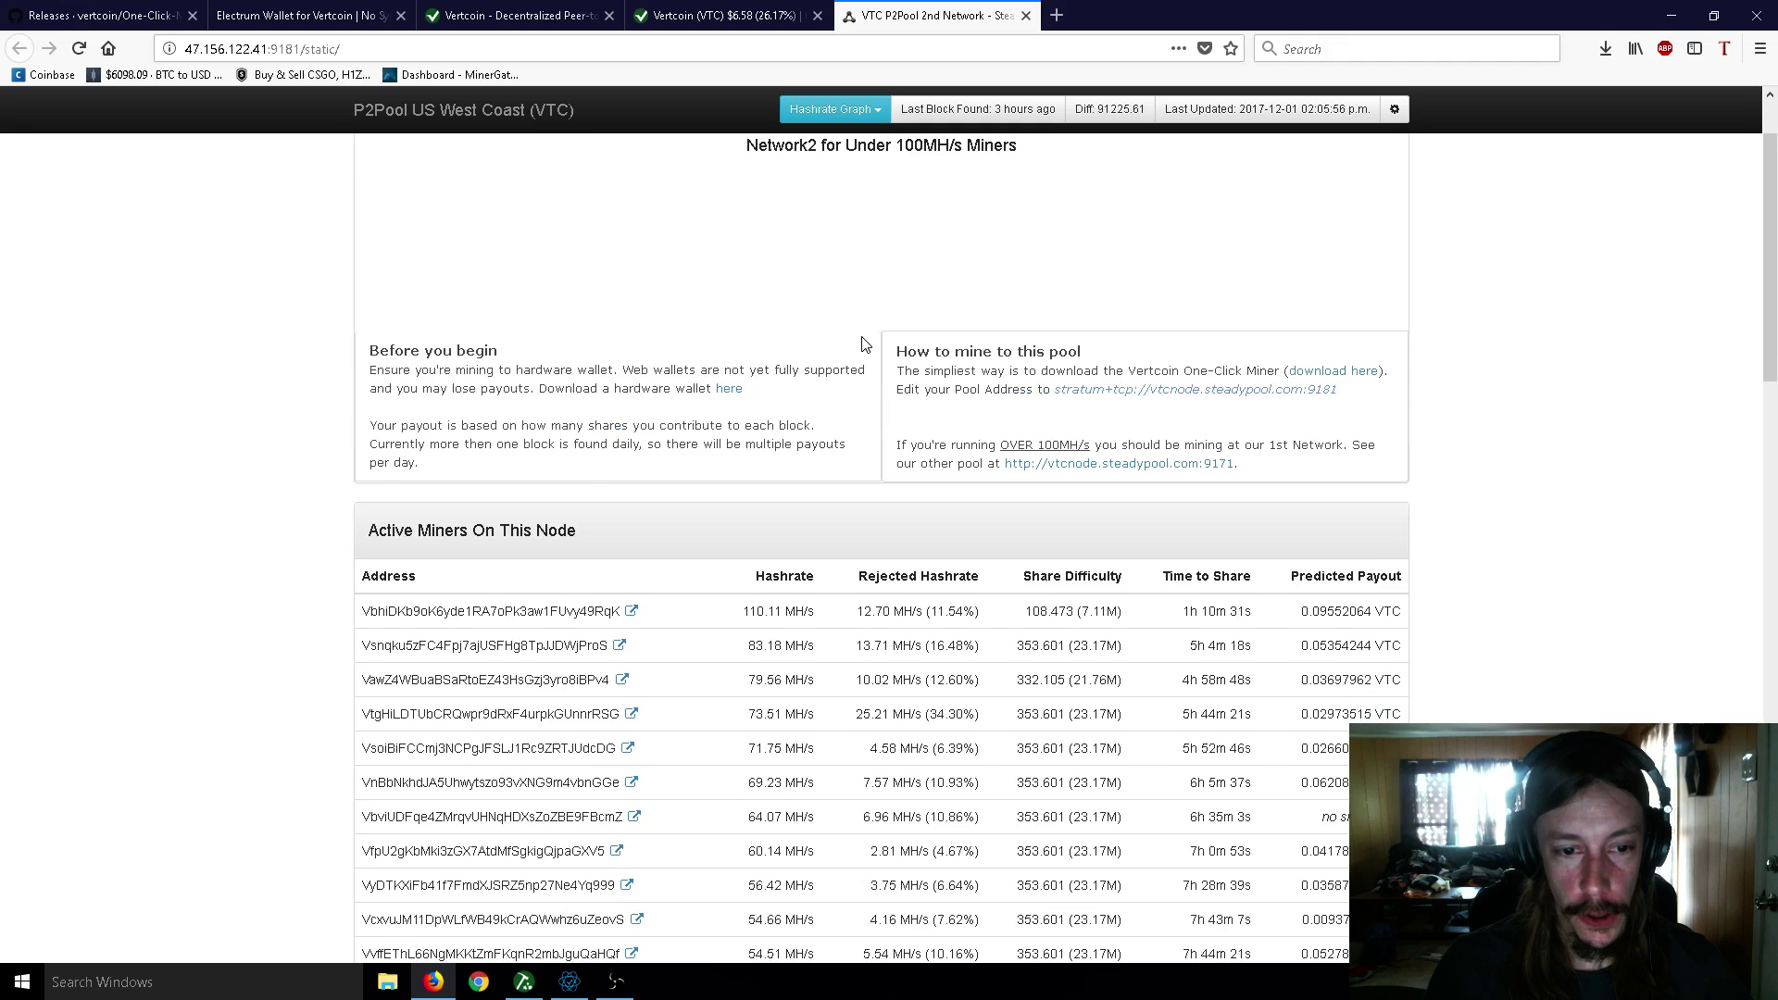
pyautogui.scroll(-5, 863, 344)
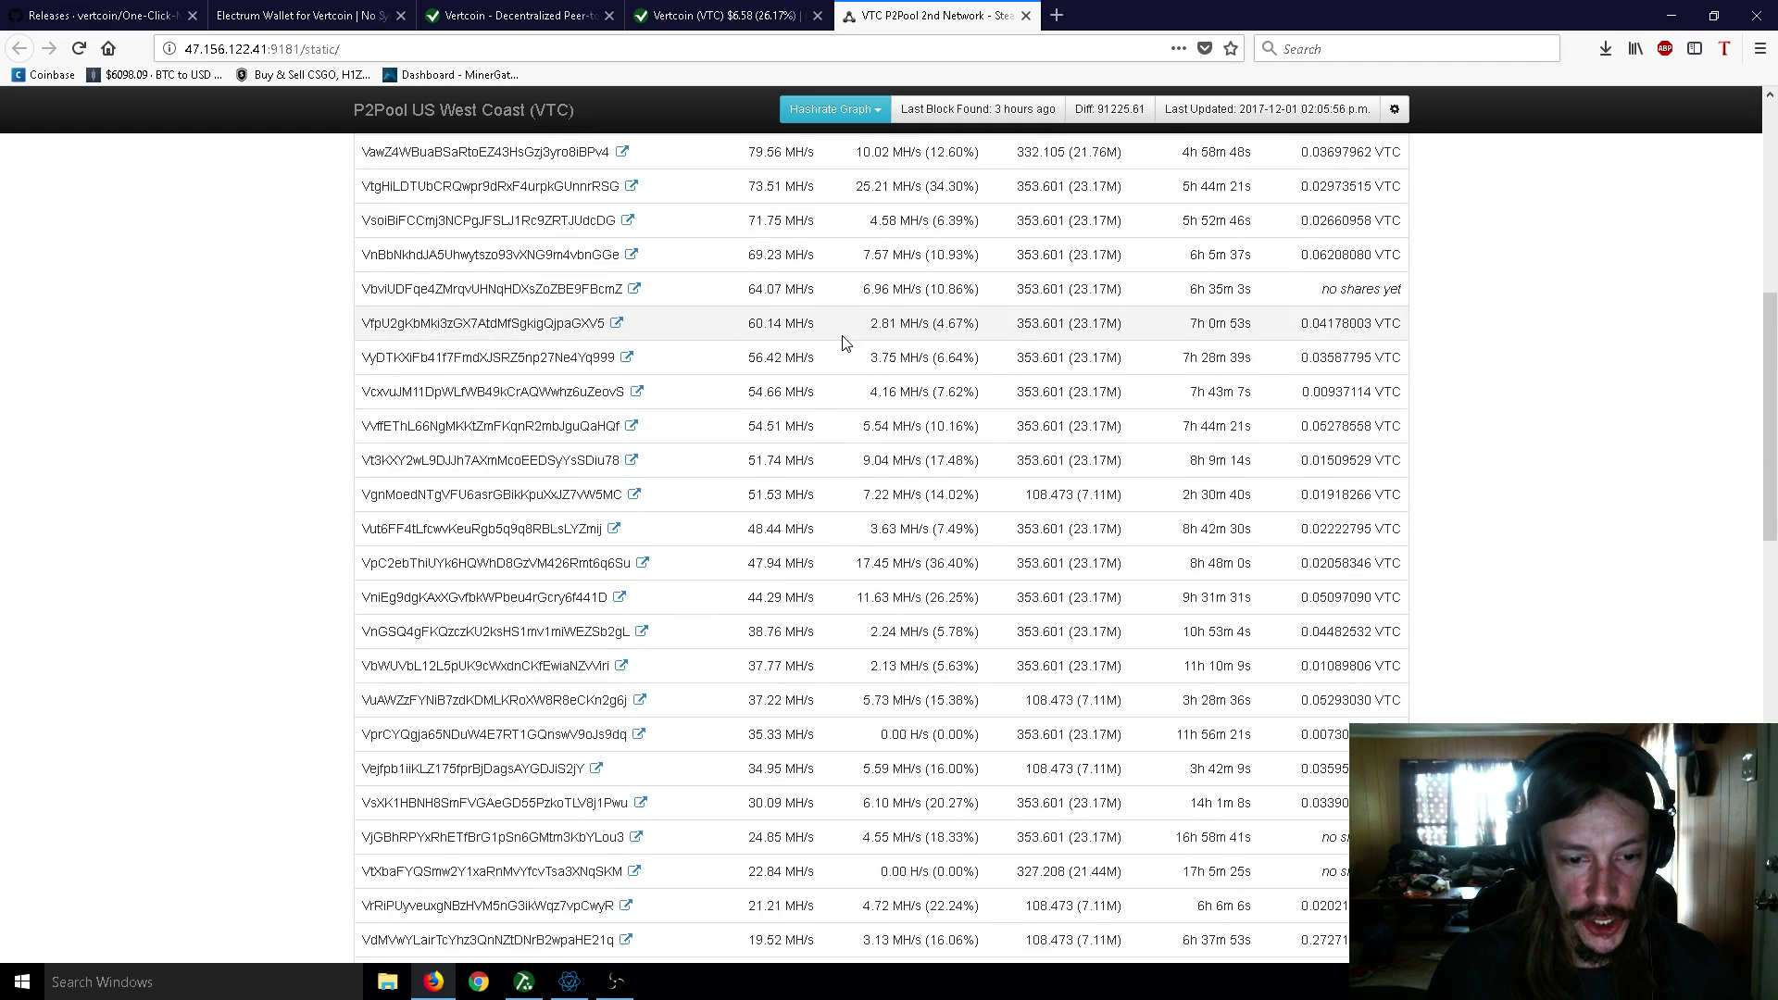
pyautogui.scroll(-5, 843, 342)
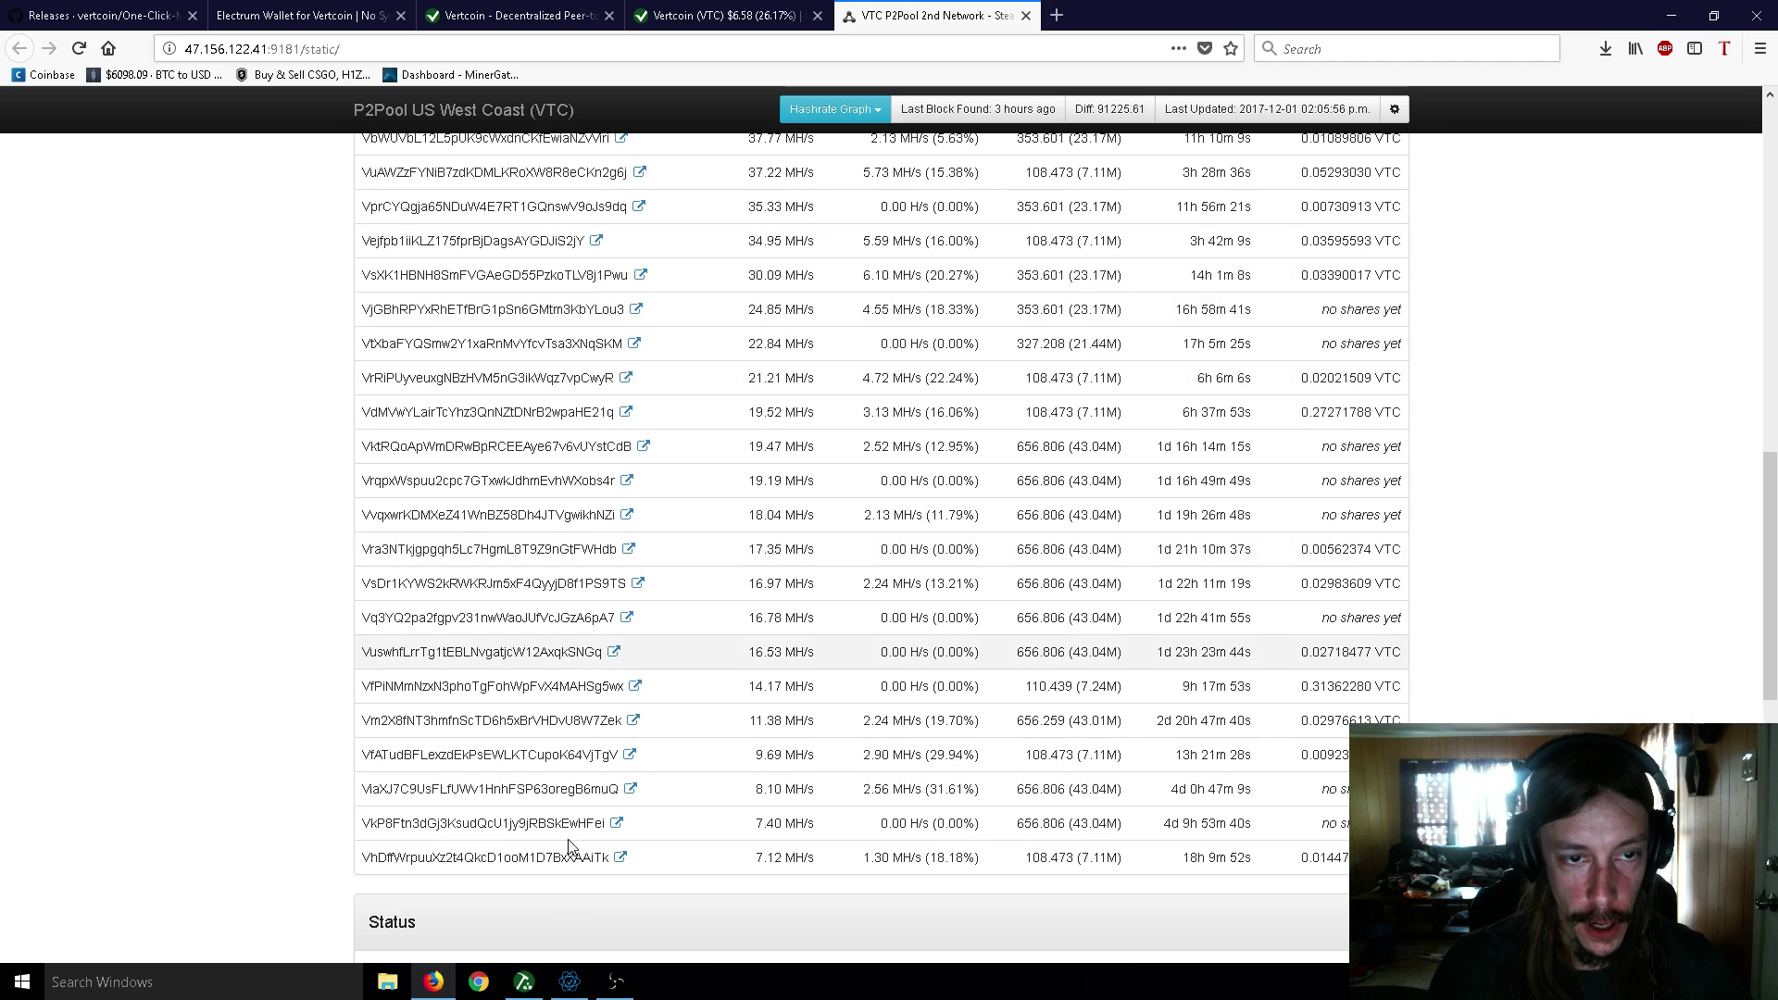
pyautogui.click(570, 982)
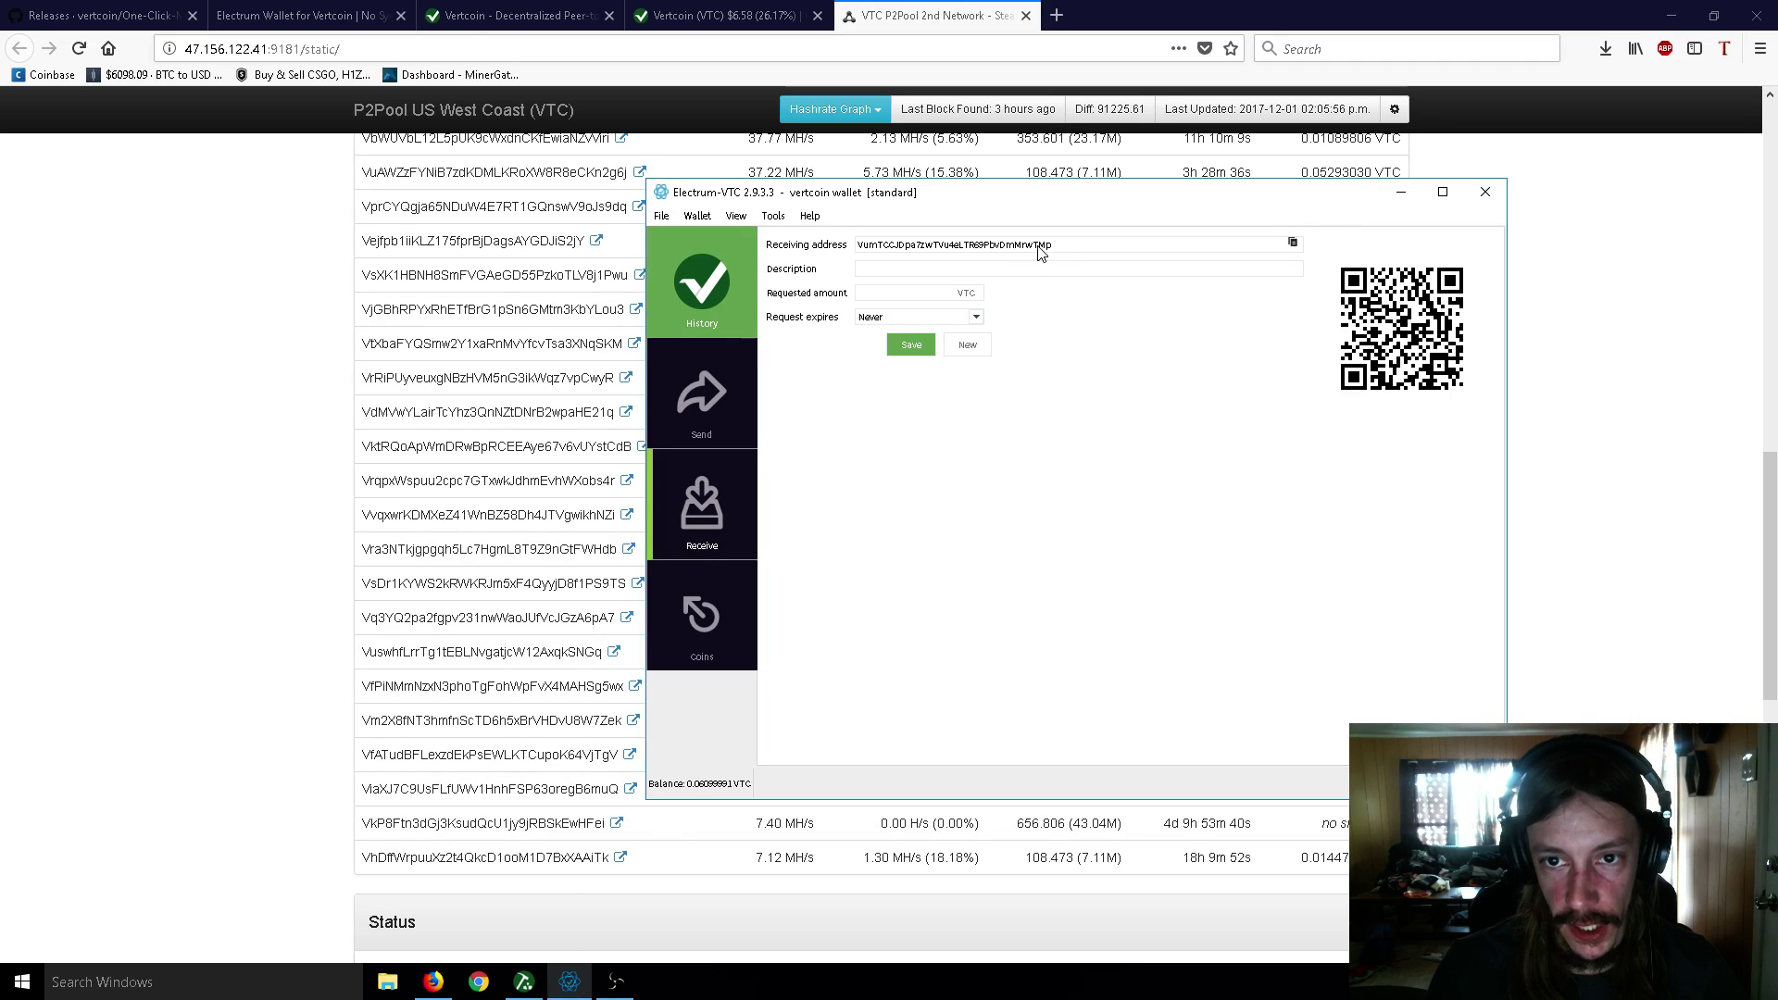
pyautogui.click(232, 659)
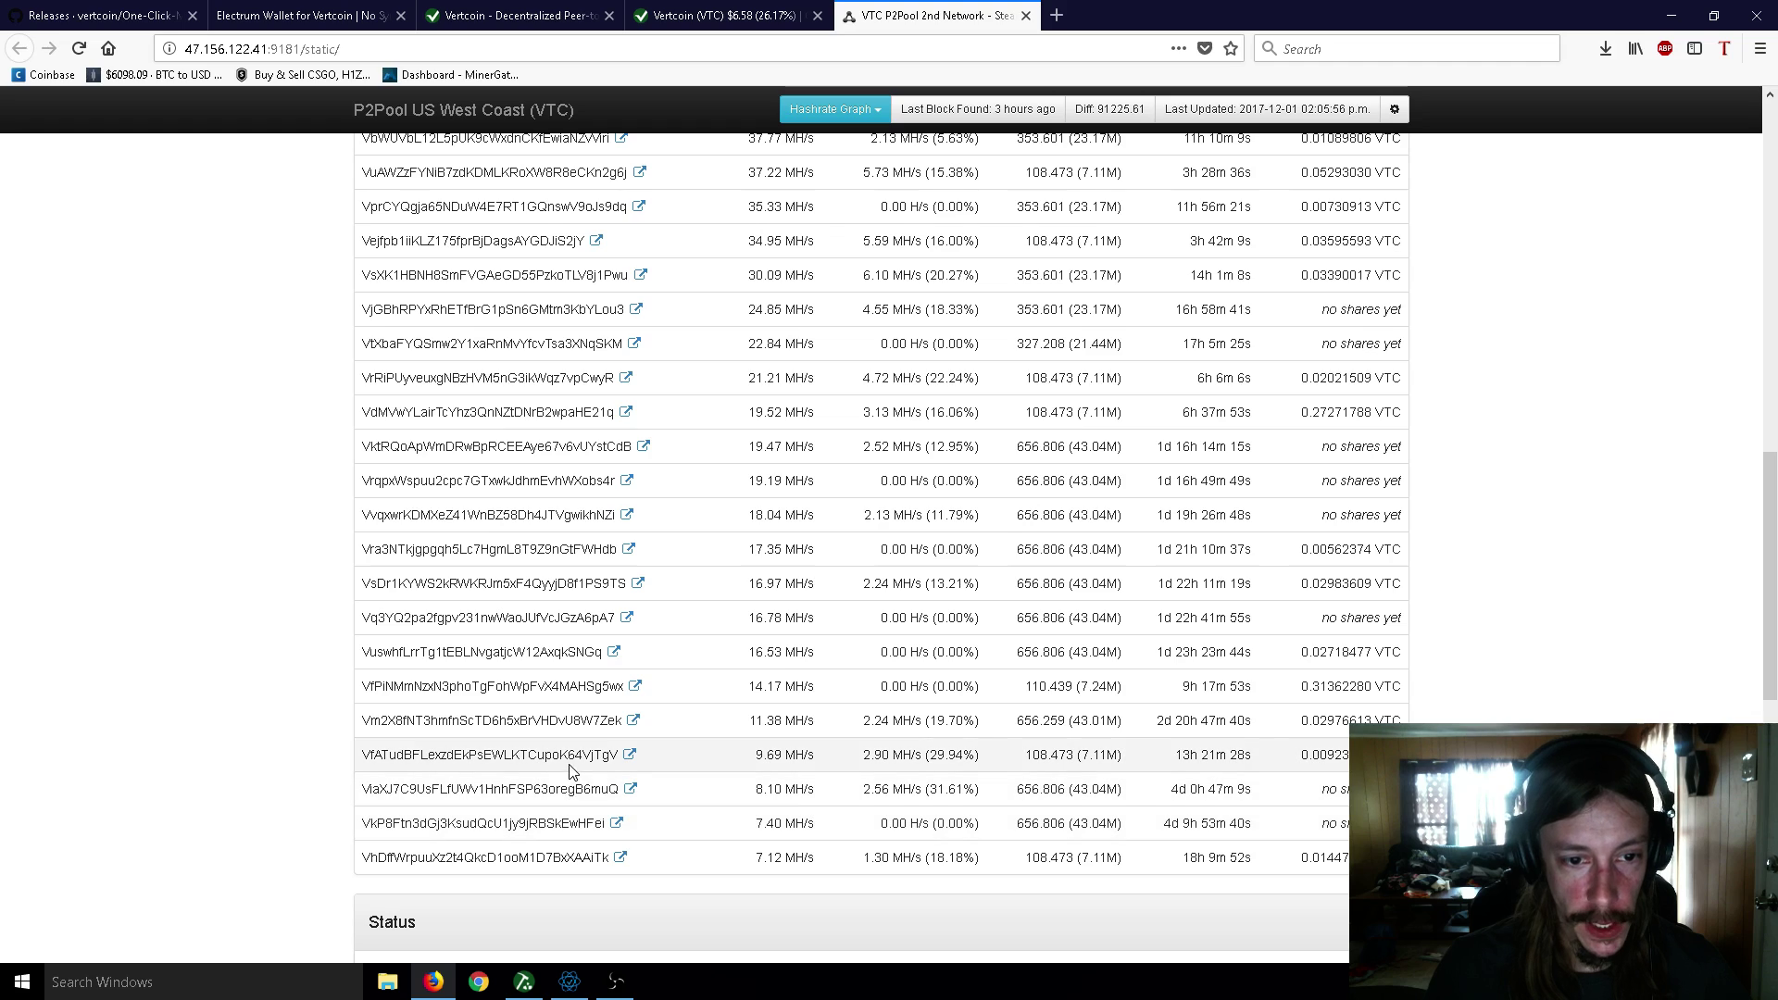
pyautogui.scroll(4, 598, 553)
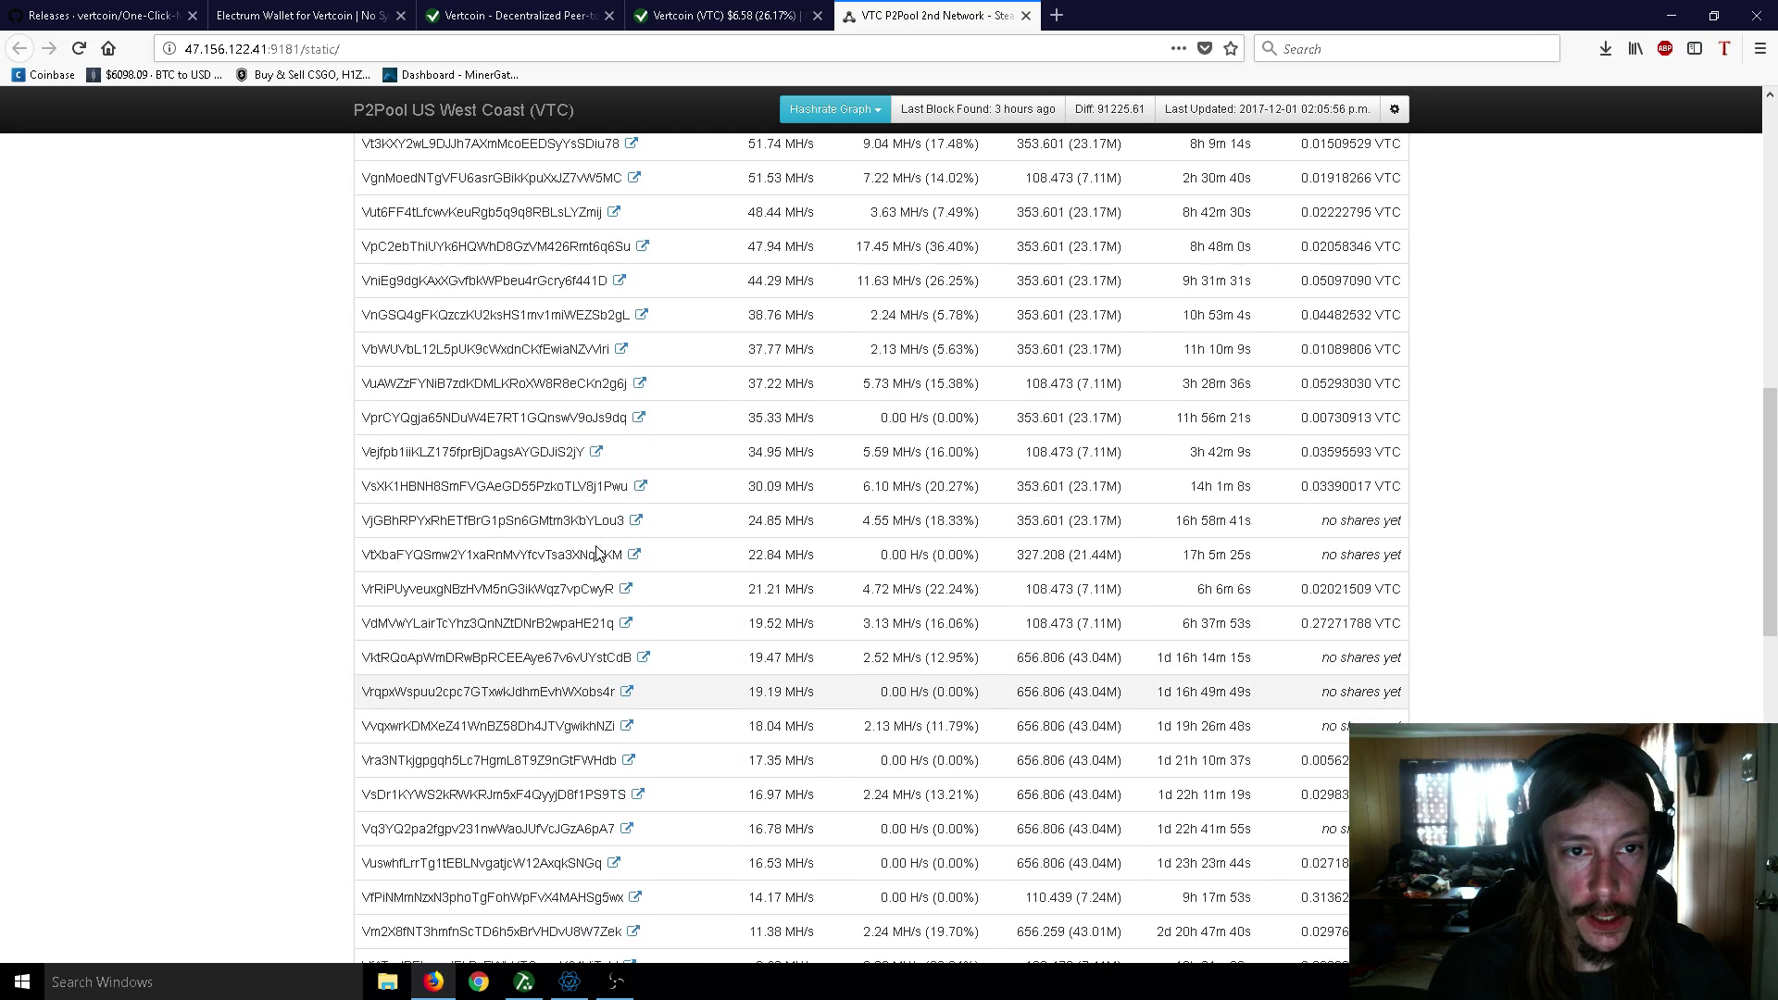
pyautogui.scroll(4, 595, 547)
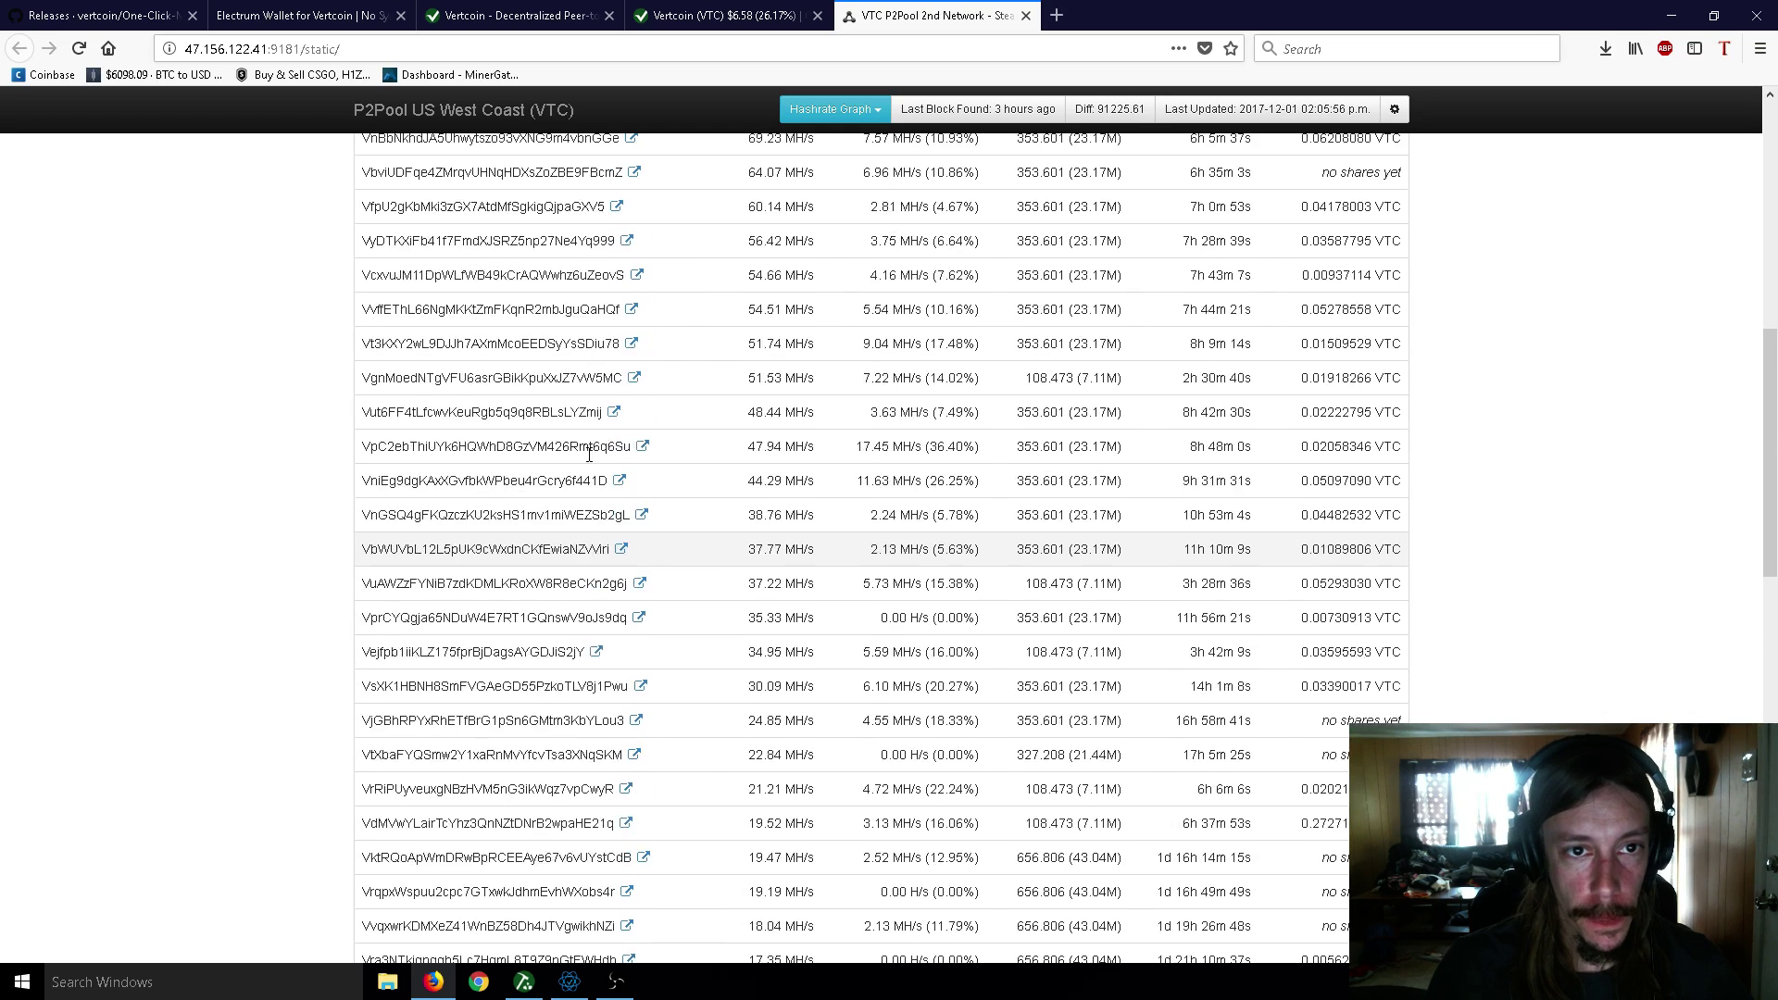
pyautogui.scroll(5, 589, 454)
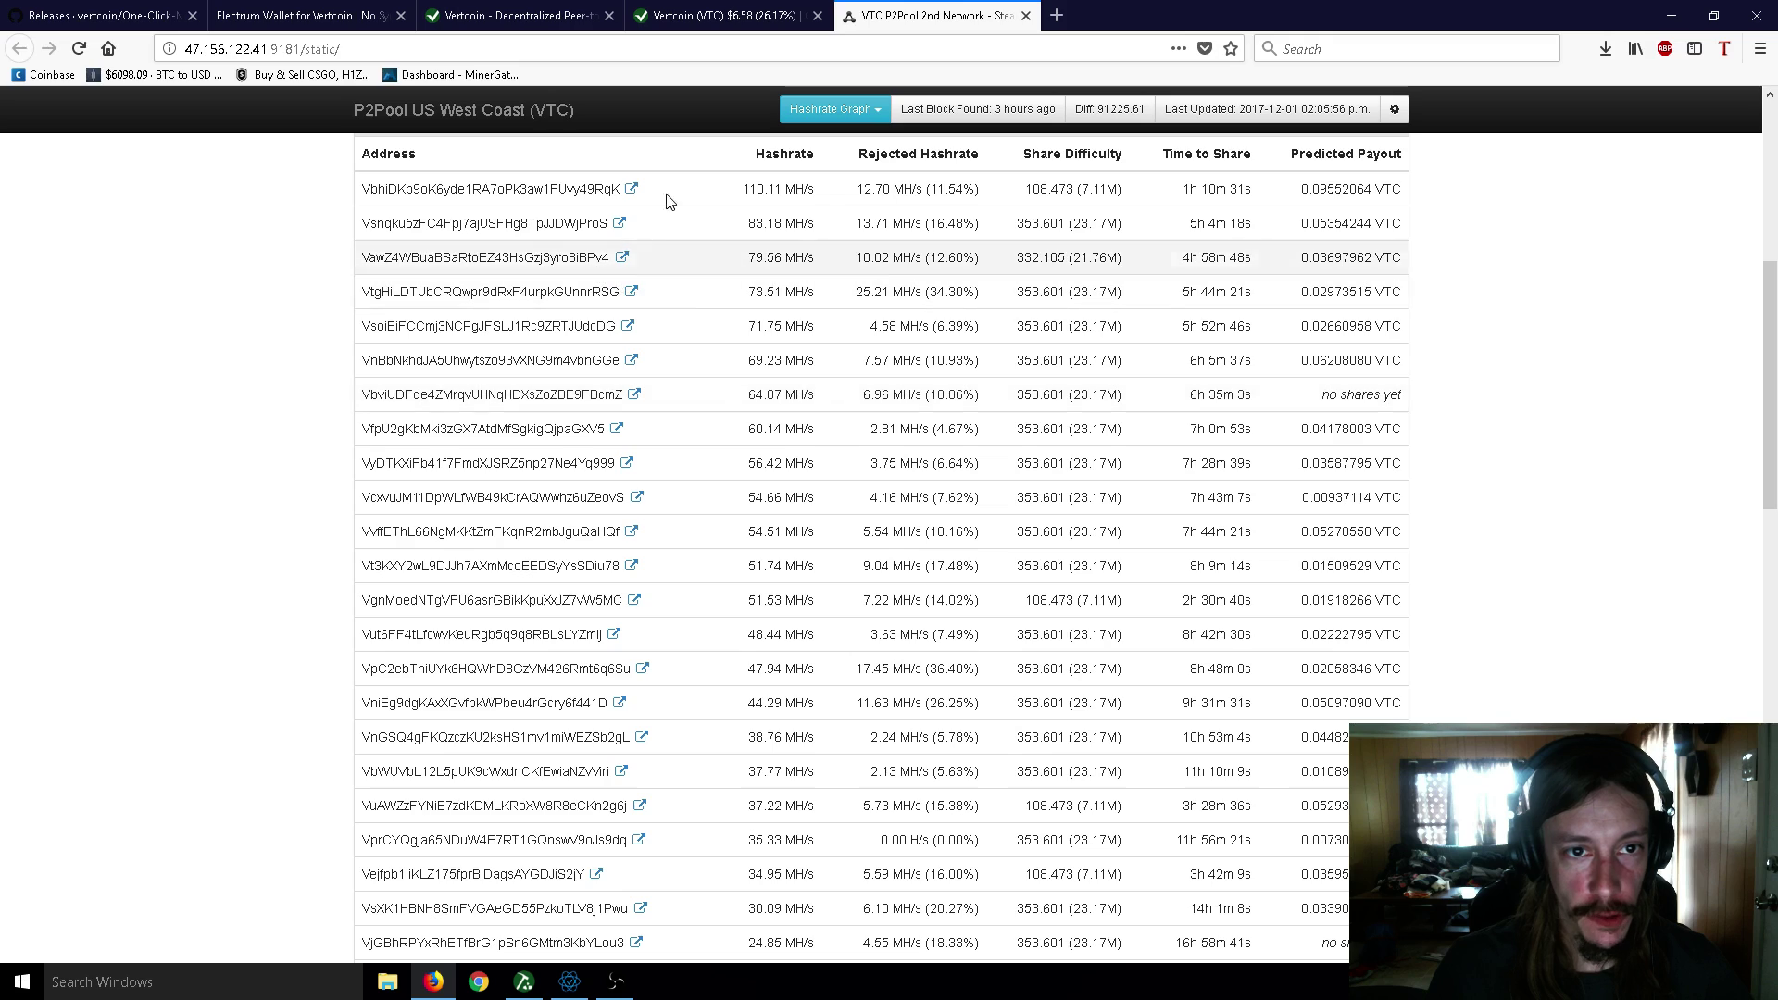
# - Reload the node page and compare its last active miner entry with the Electrum-VTC receiving address and the One-Click Miner's hashrate
pyautogui.click(78, 49)
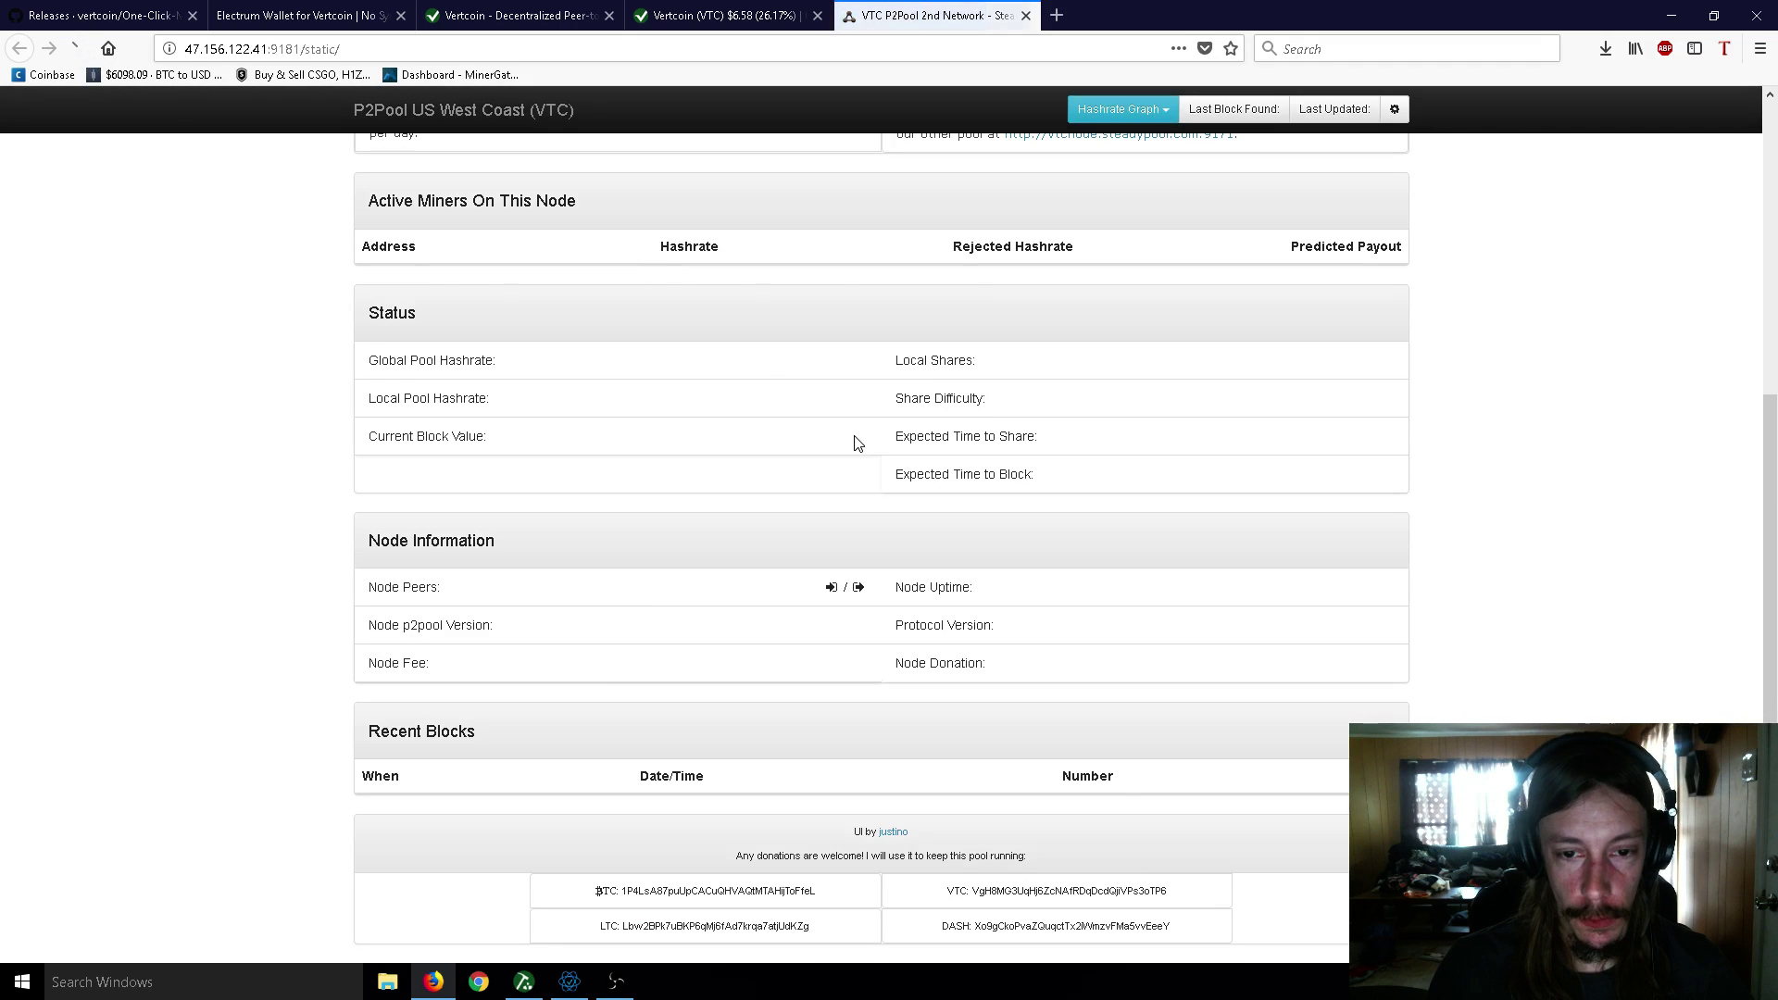
pyautogui.scroll(-5, 813, 421)
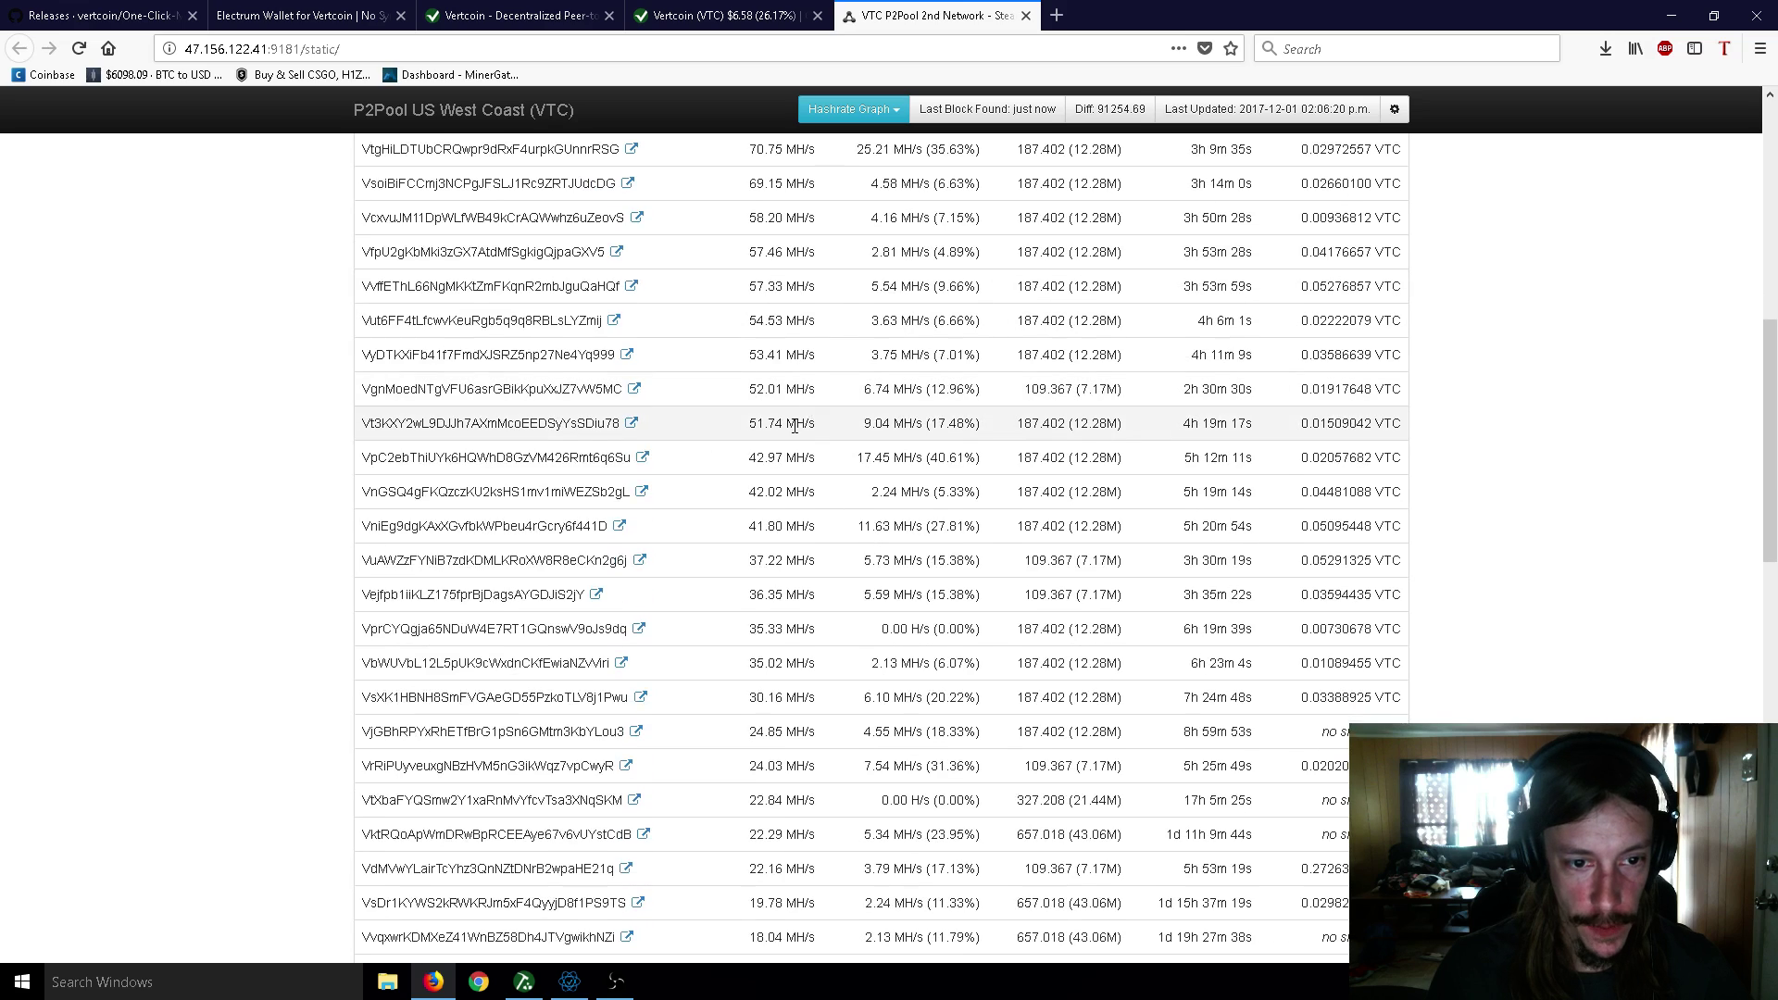
pyautogui.scroll(-5, 694, 665)
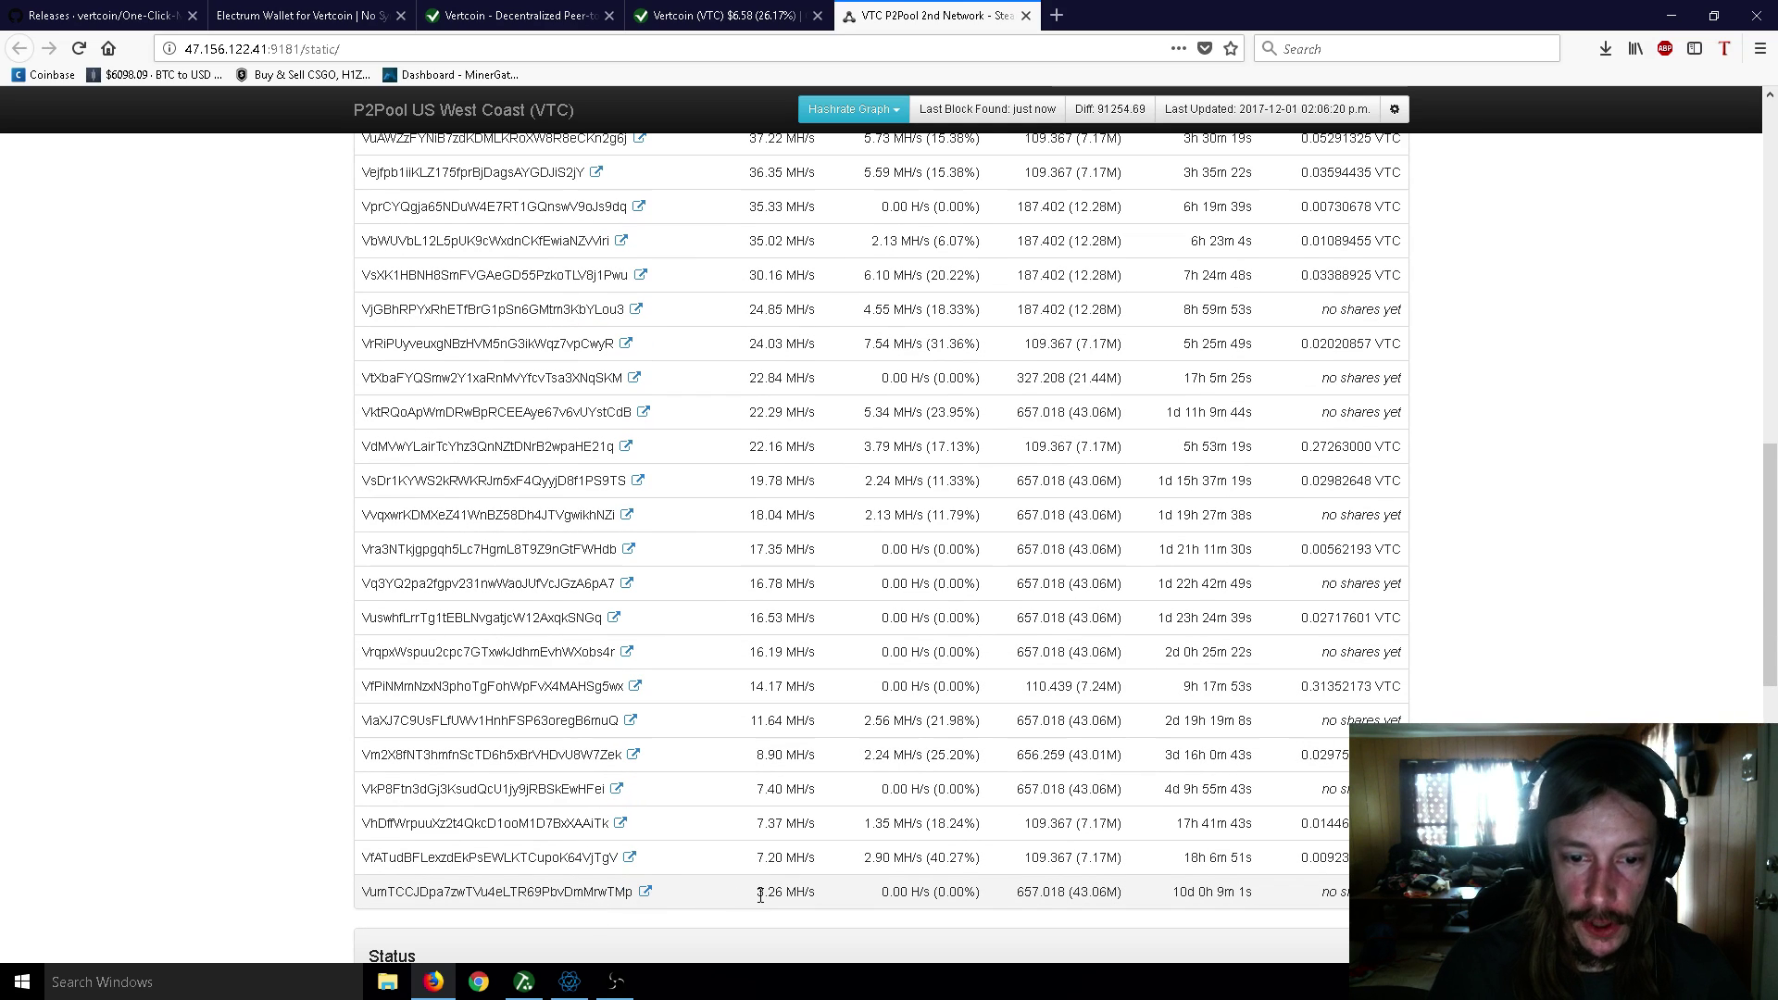
pyautogui.click(569, 982)
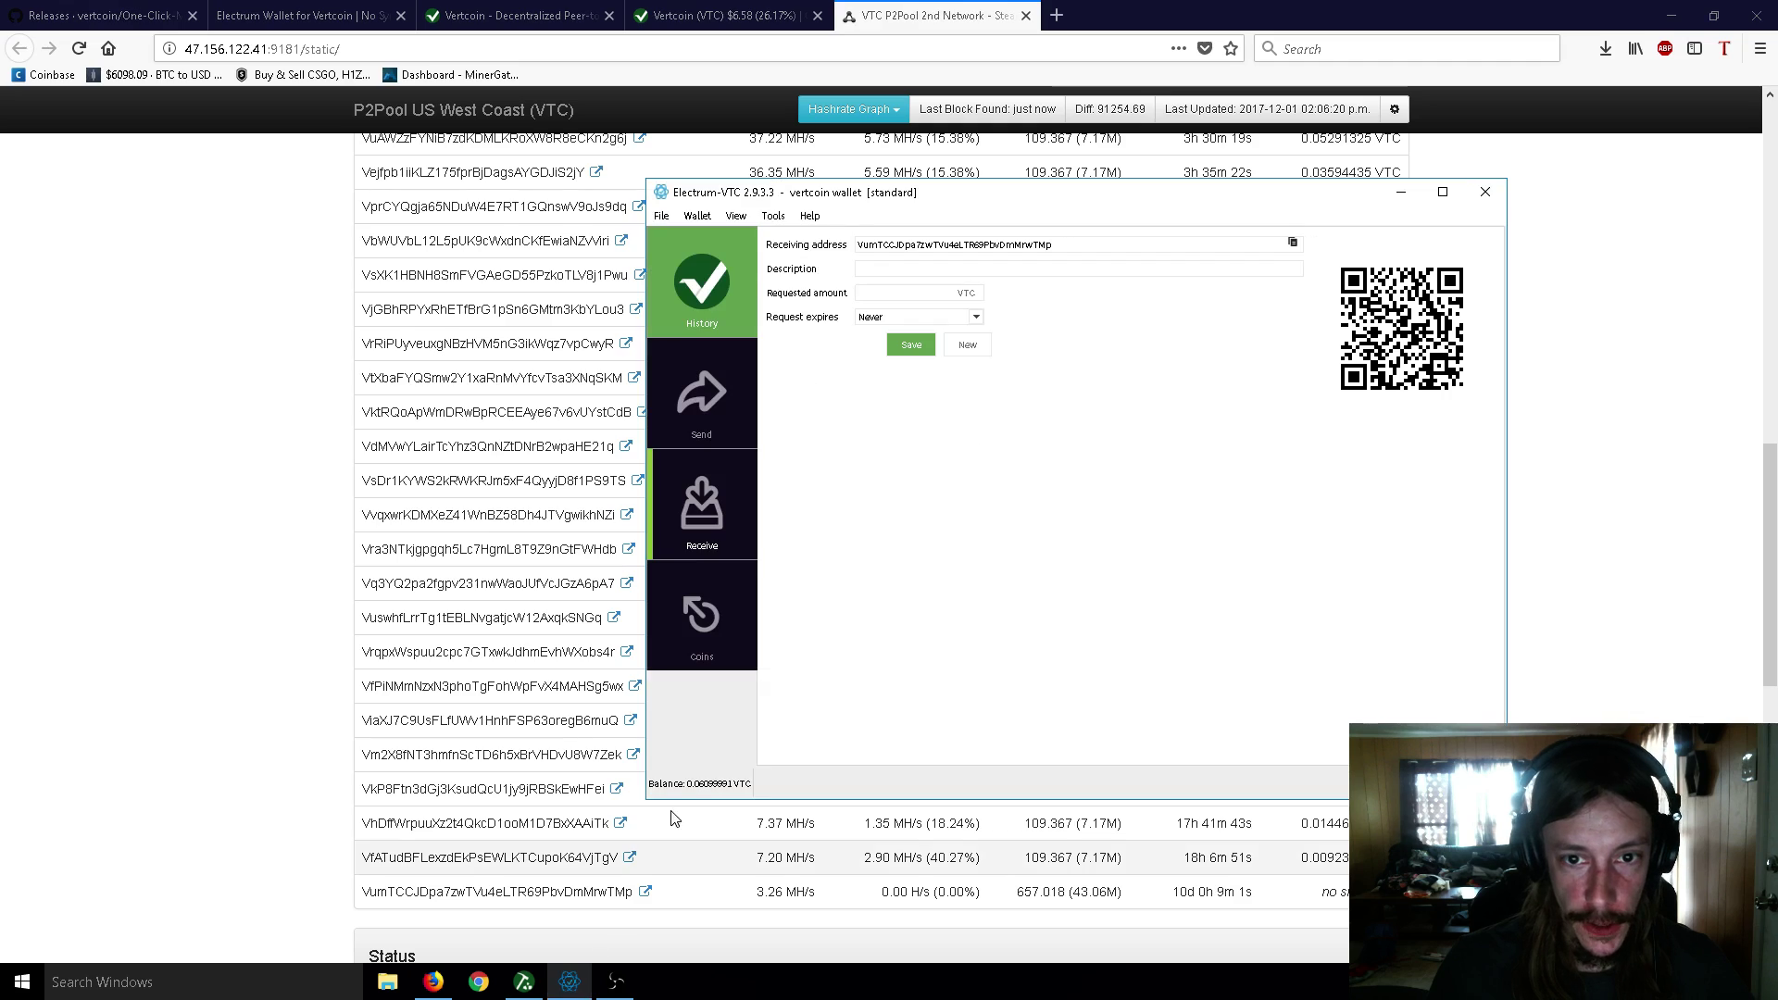
pyautogui.click(572, 989)
pyautogui.click(525, 981)
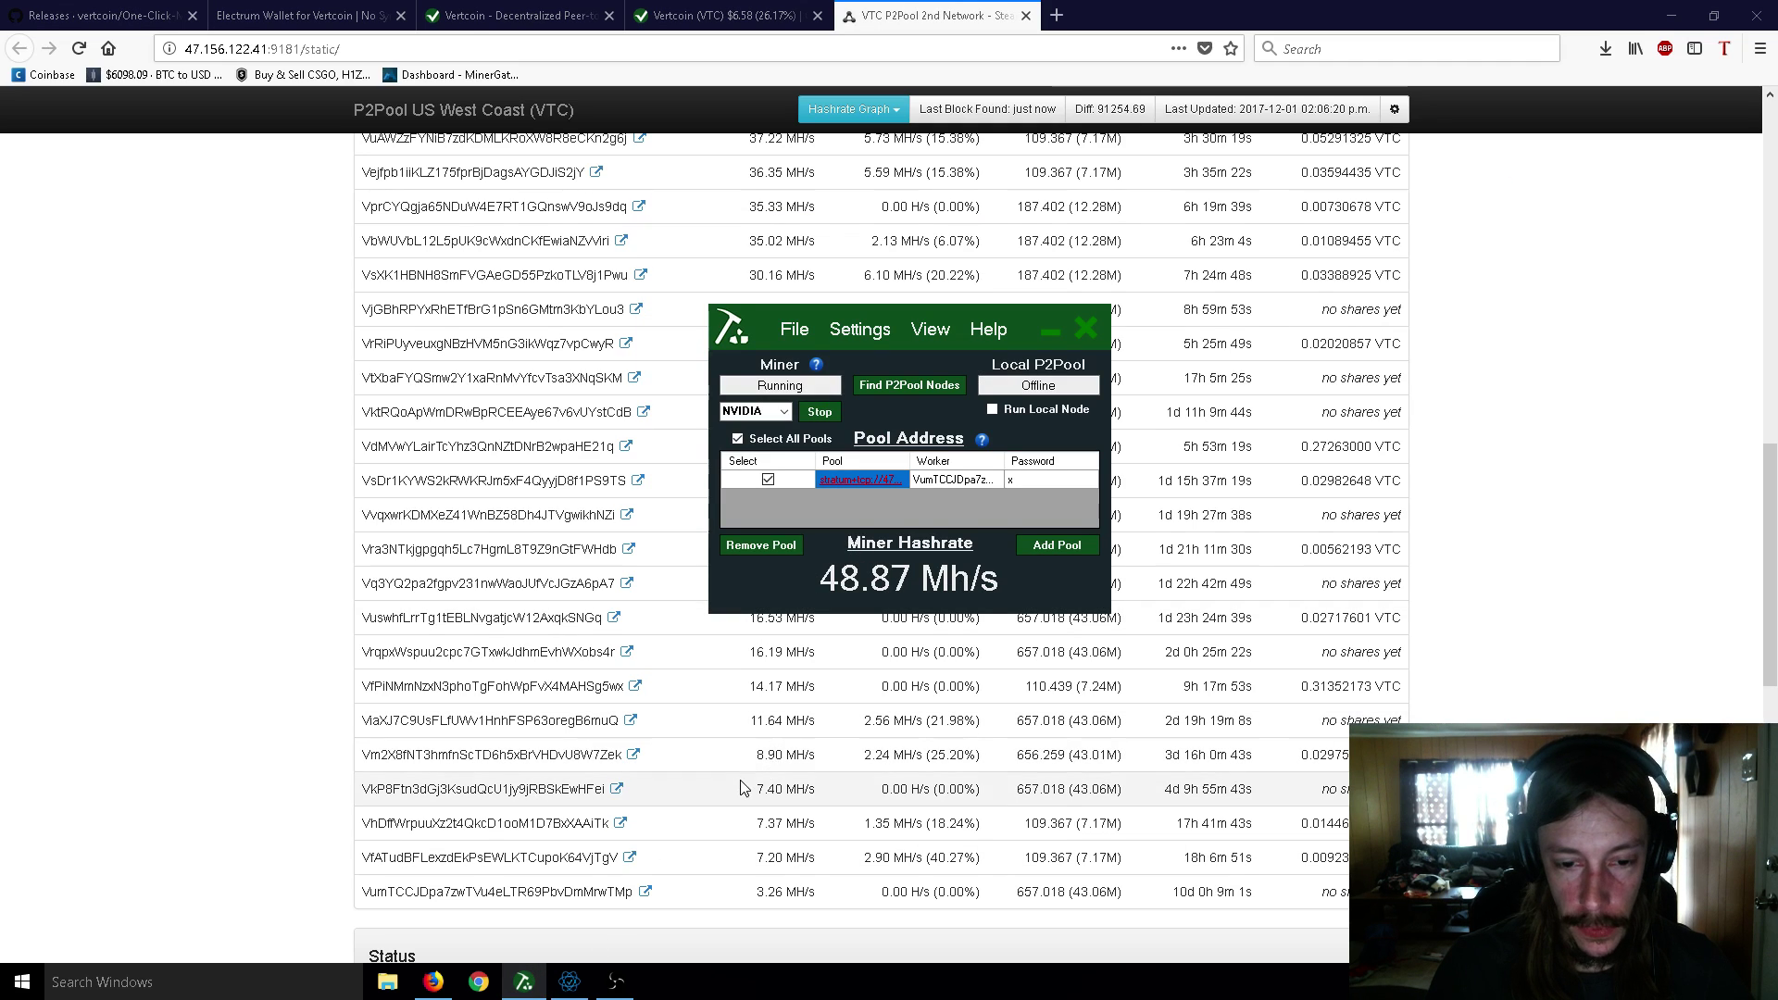
pyautogui.click(756, 648)
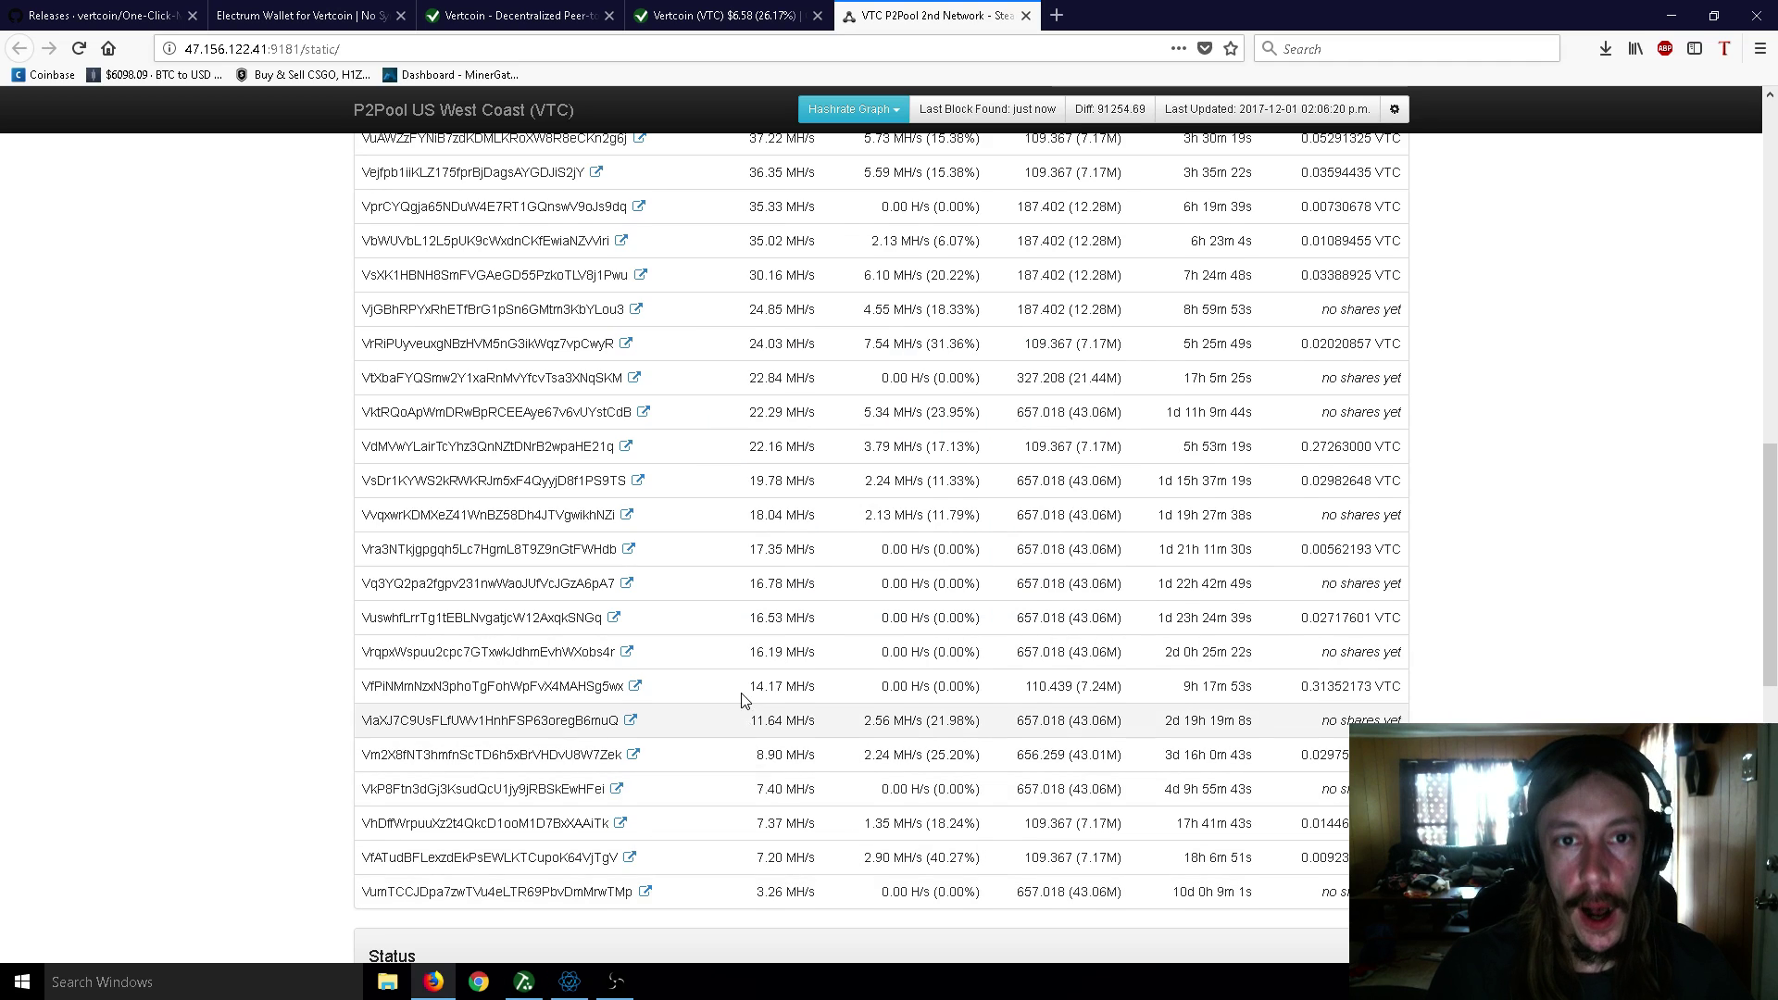
# - Look through the hashrates of the active miners on the P2Pool node page, down to the last entry
pyautogui.scroll(4, 756, 648)
pyautogui.scroll(2, 762, 403)
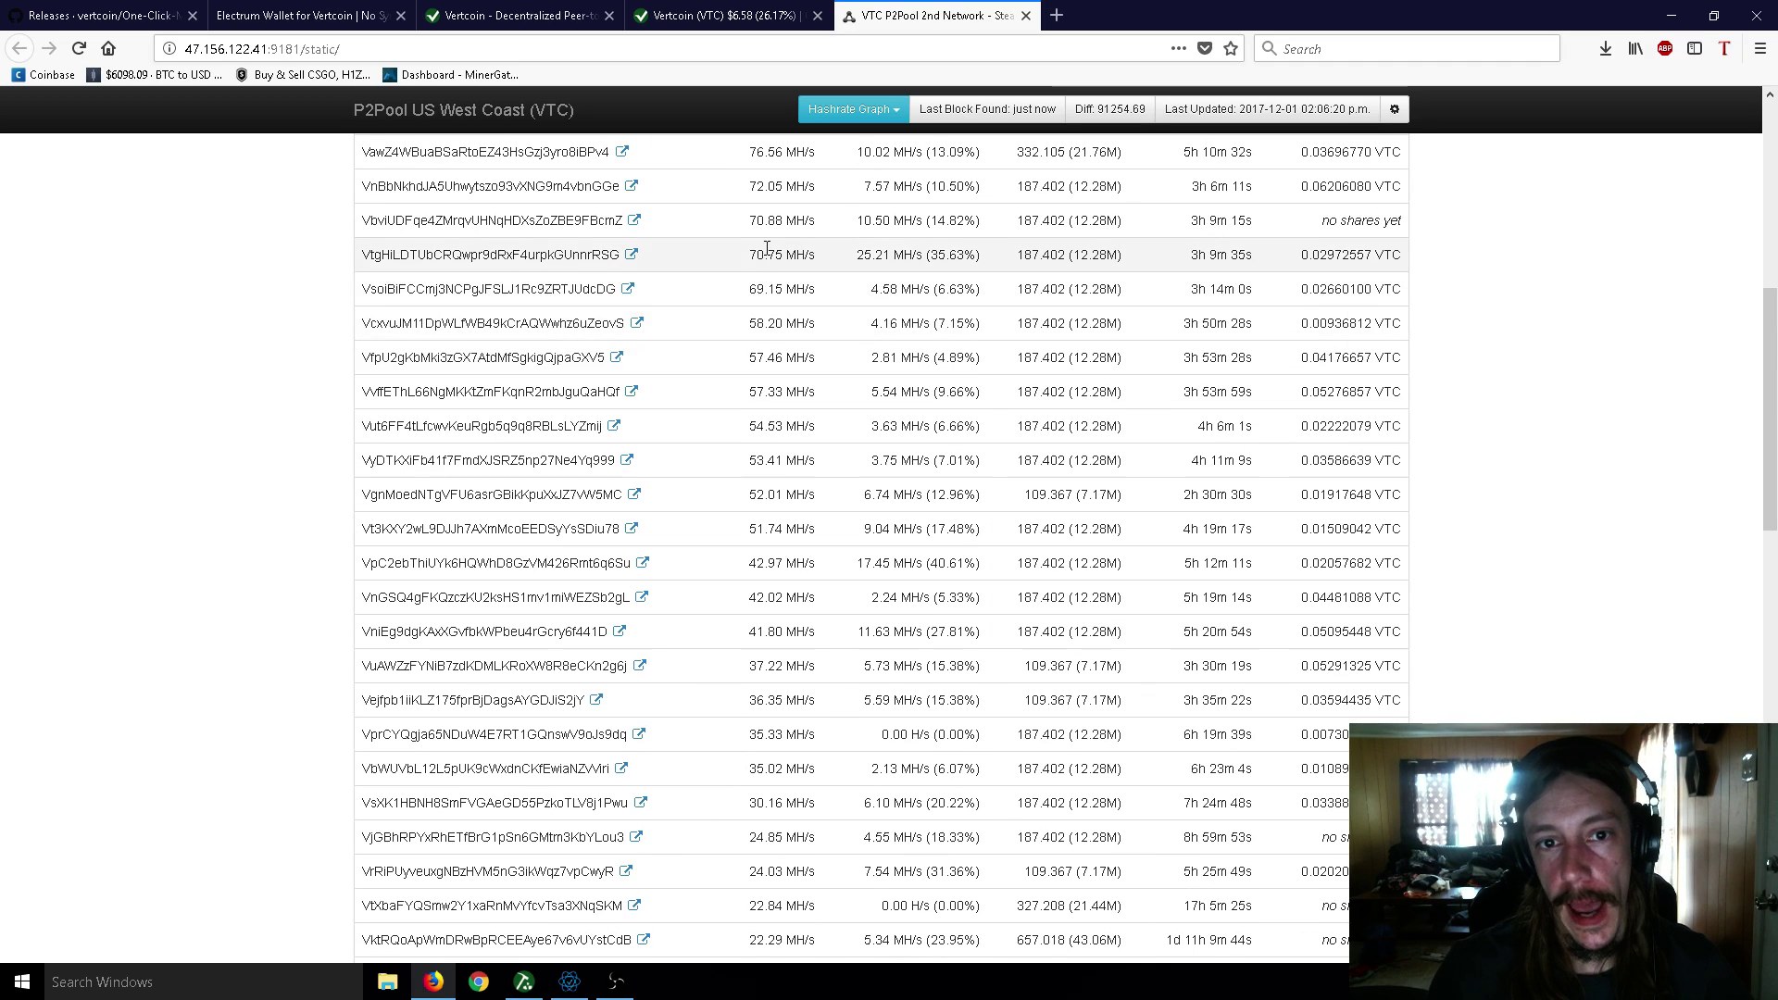
pyautogui.scroll(-10, 756, 399)
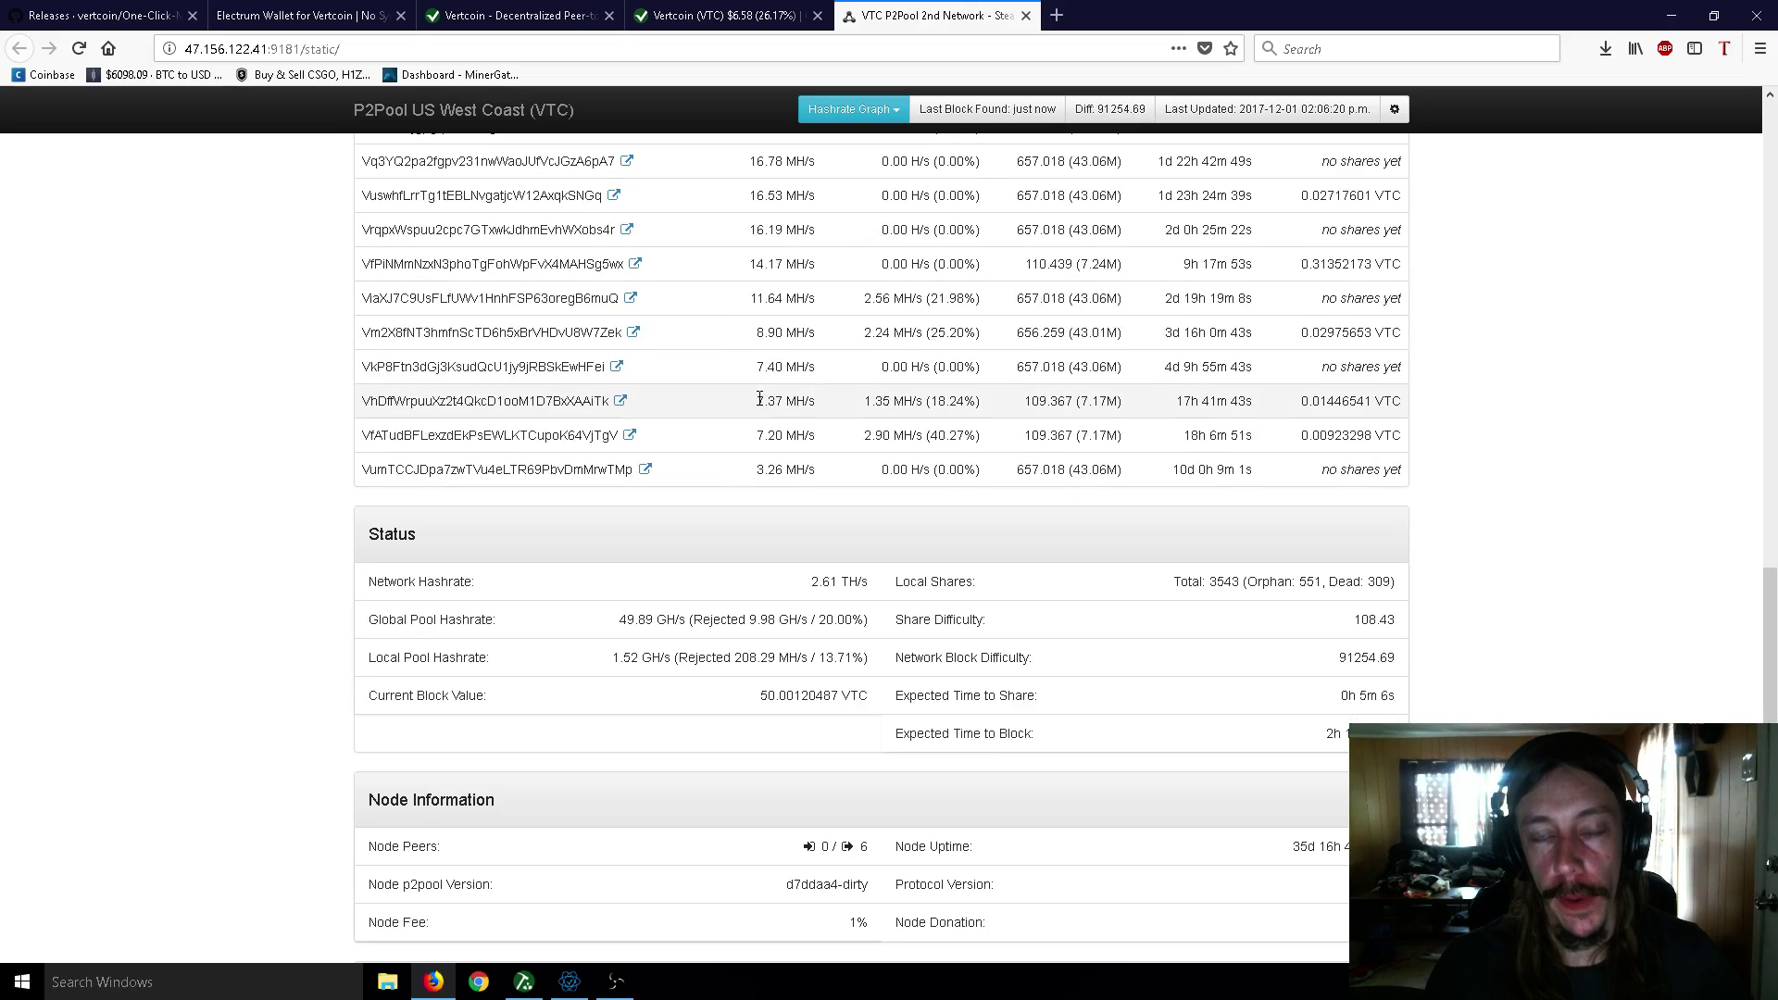
pyautogui.scroll(1, 760, 399)
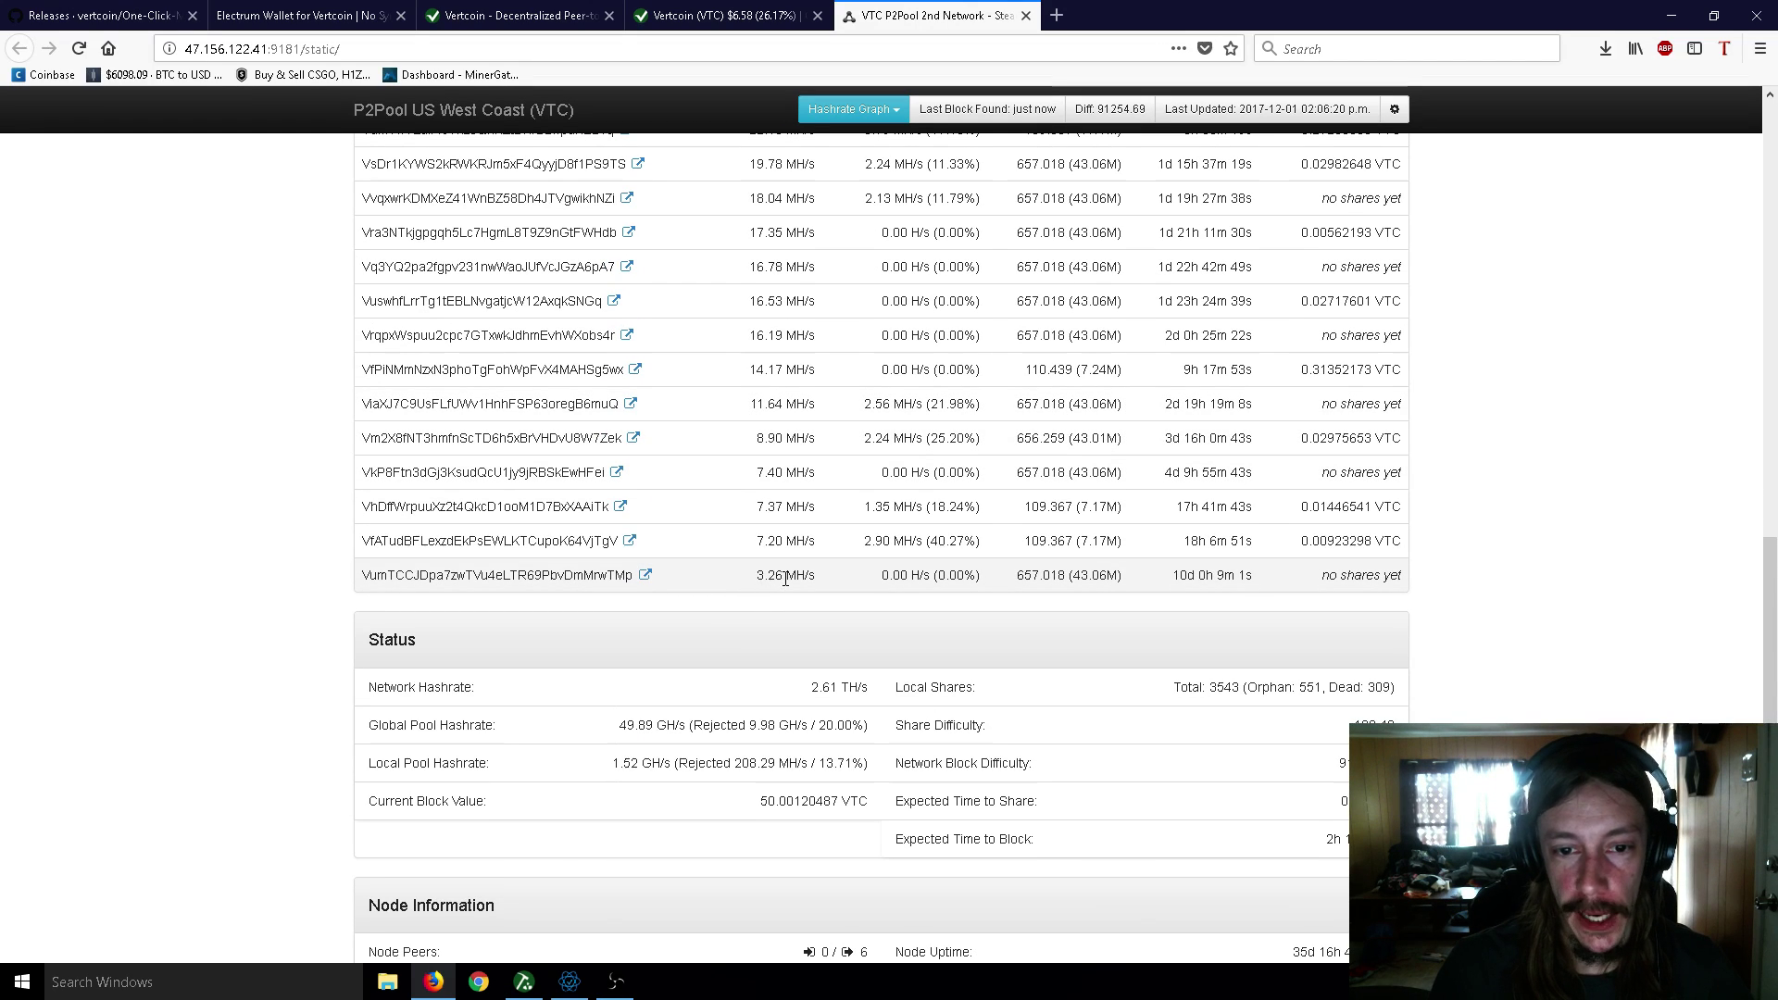
pyautogui.scroll(3, 778, 373)
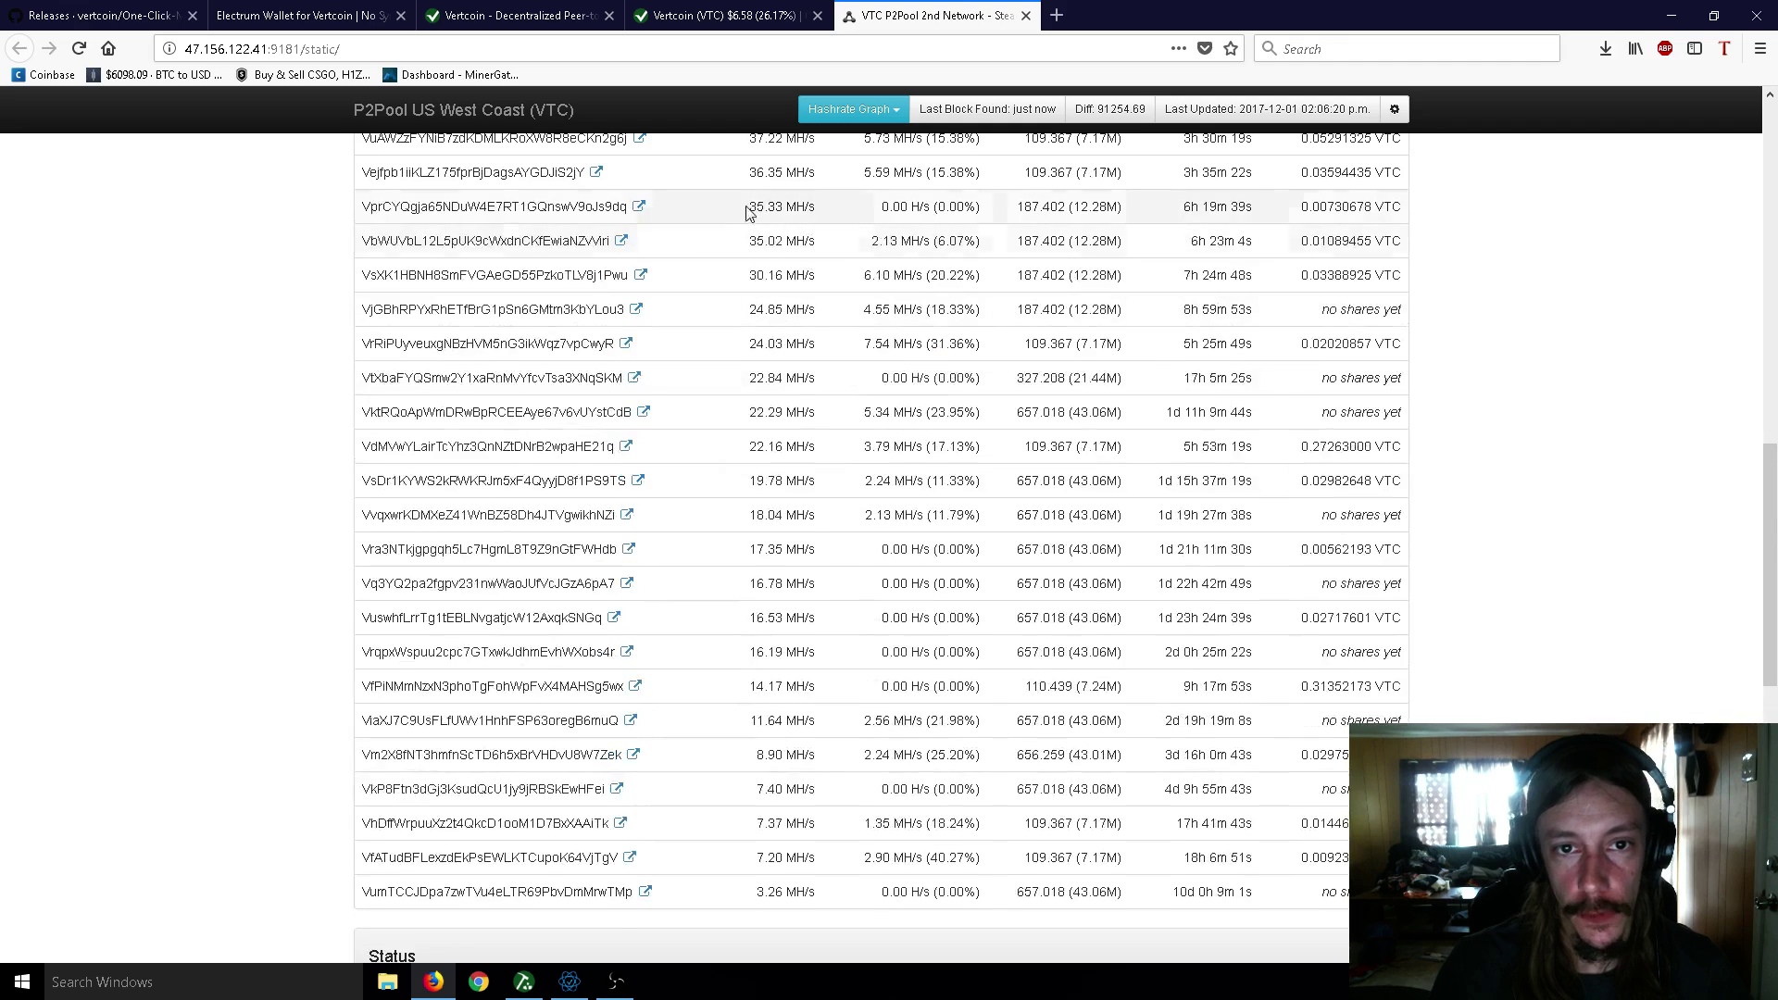
pyautogui.scroll(-3, 754, 463)
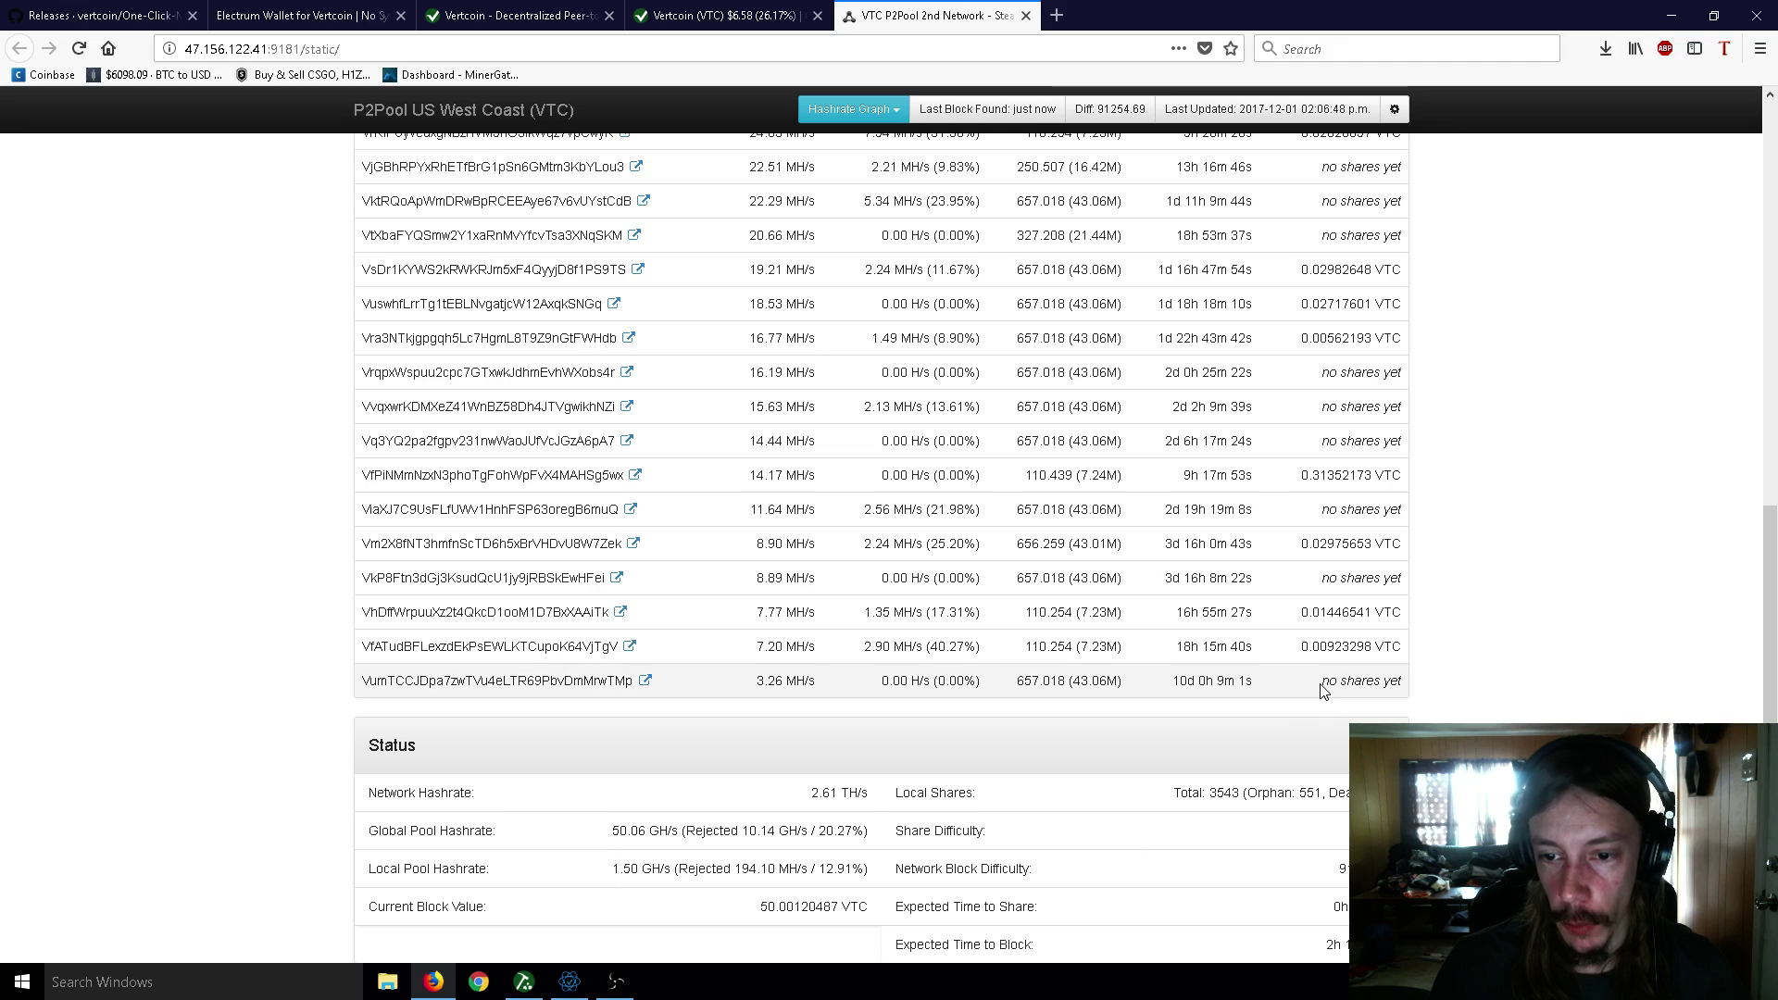
# - Highlight the last miner's predicted payout and the predicted payout of the miner running at about 30 MH/s to compare them
pyautogui.moveTo(1360, 683); pyautogui.dragTo(1399, 683)
pyautogui.scroll(5, 1307, 681)
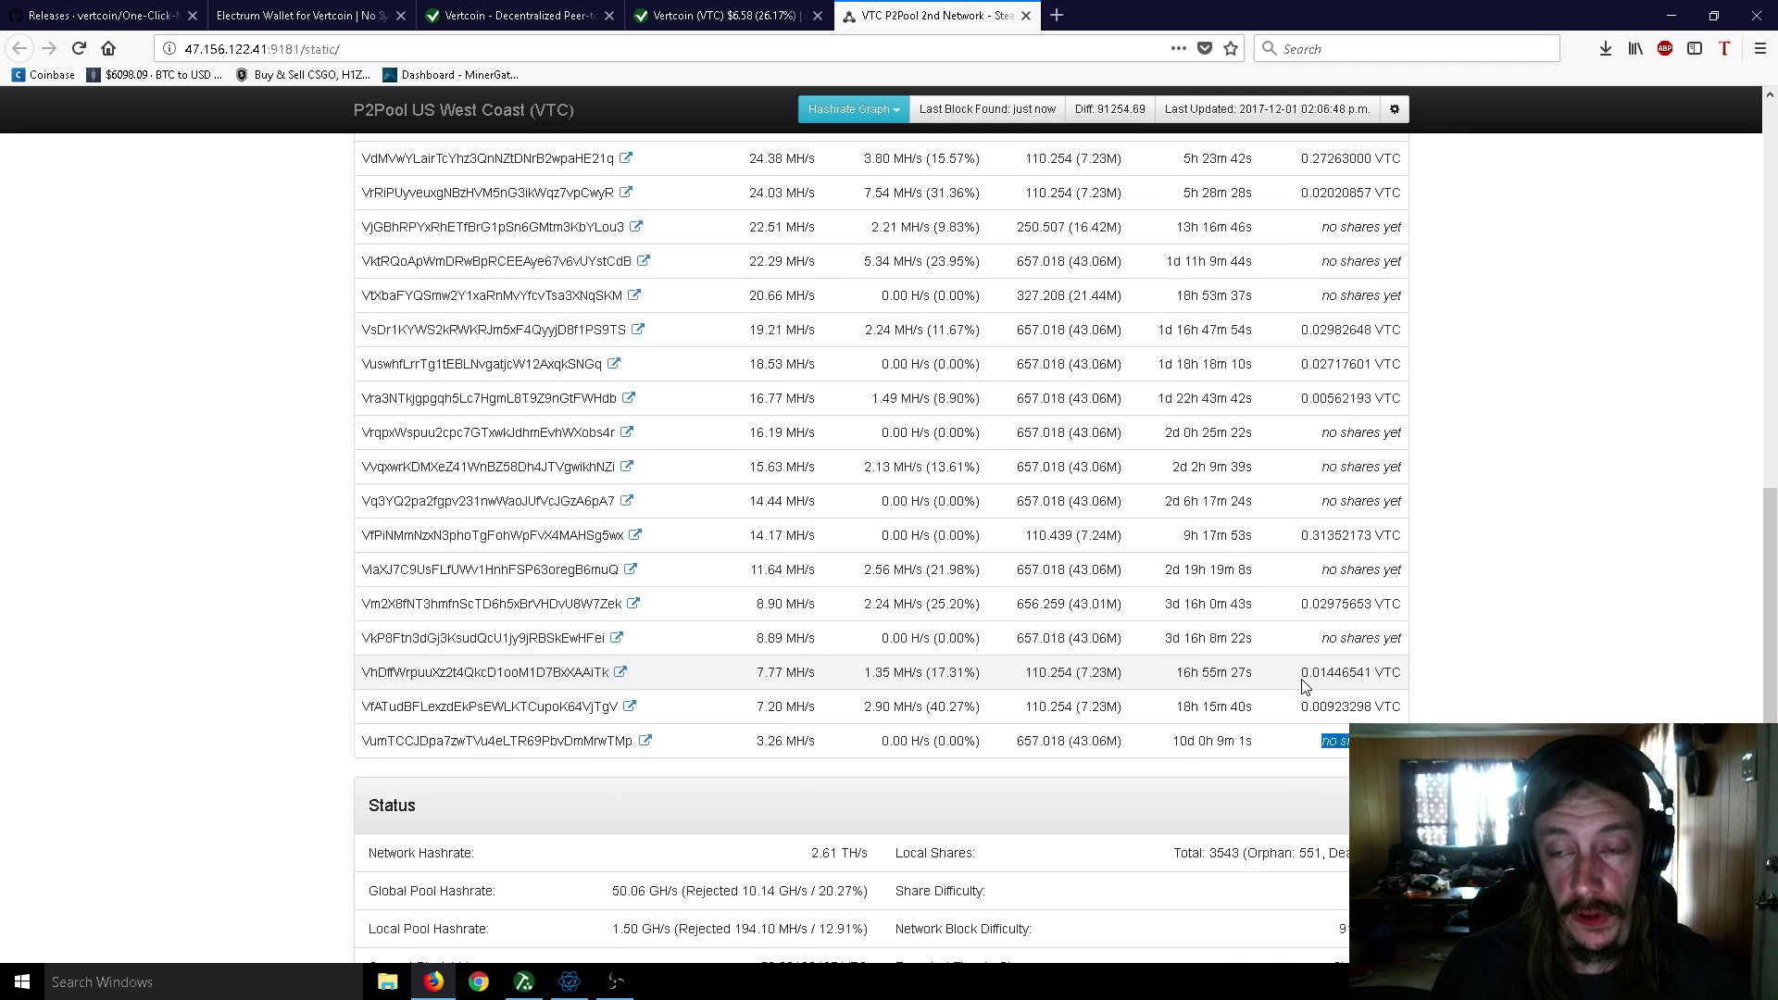
pyautogui.moveTo(1301, 495); pyautogui.dragTo(1363, 493)
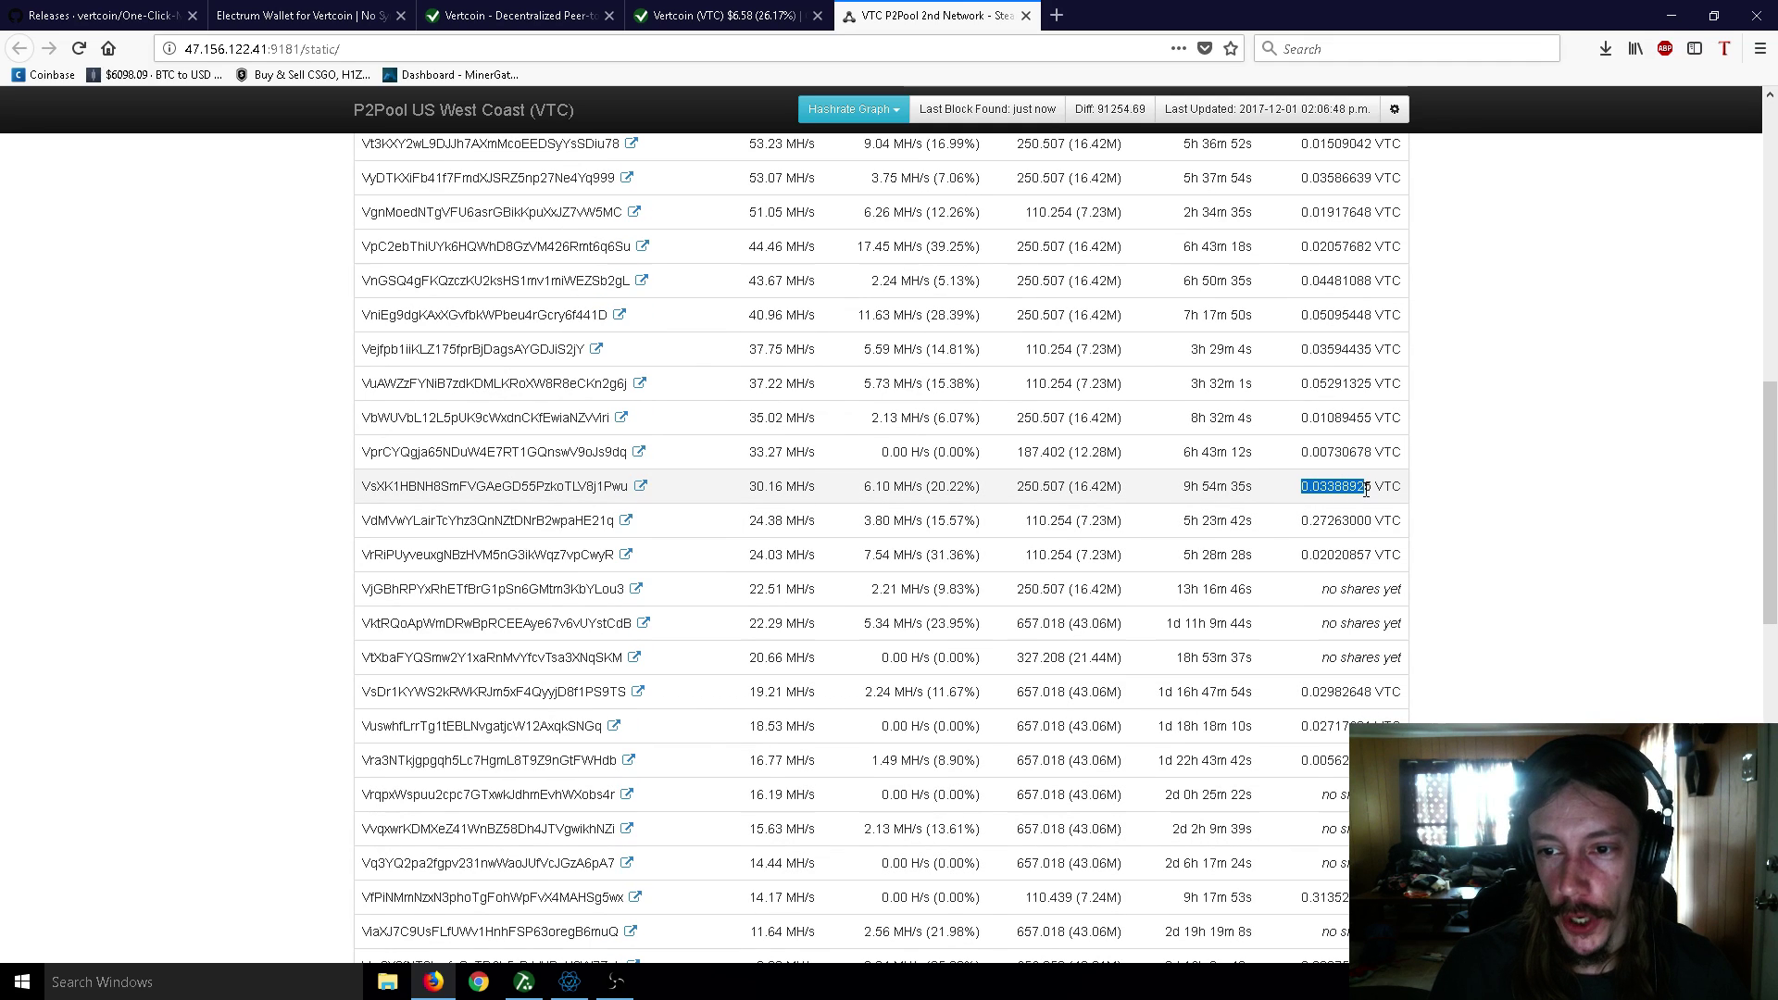
pyautogui.scroll(3, 1353, 491)
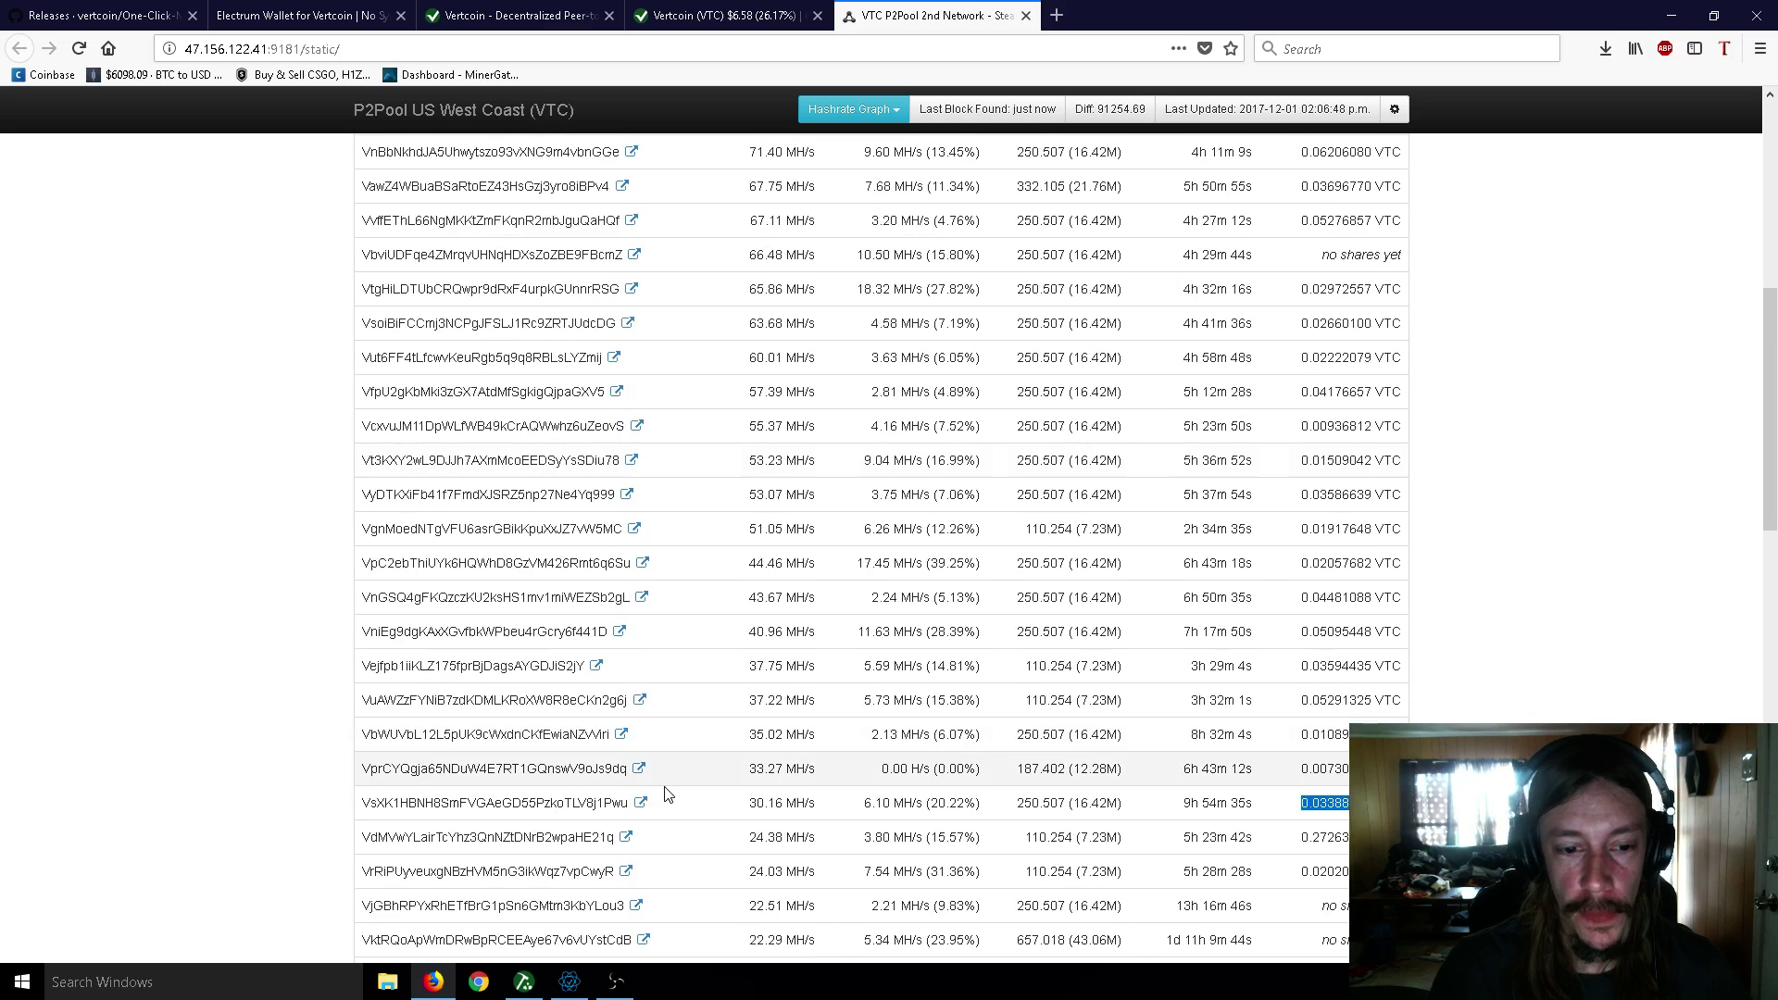
# - Review the transaction history in Electrum-VTC and return to the P2Pool node page to look over its active miners
pyautogui.click(570, 982)
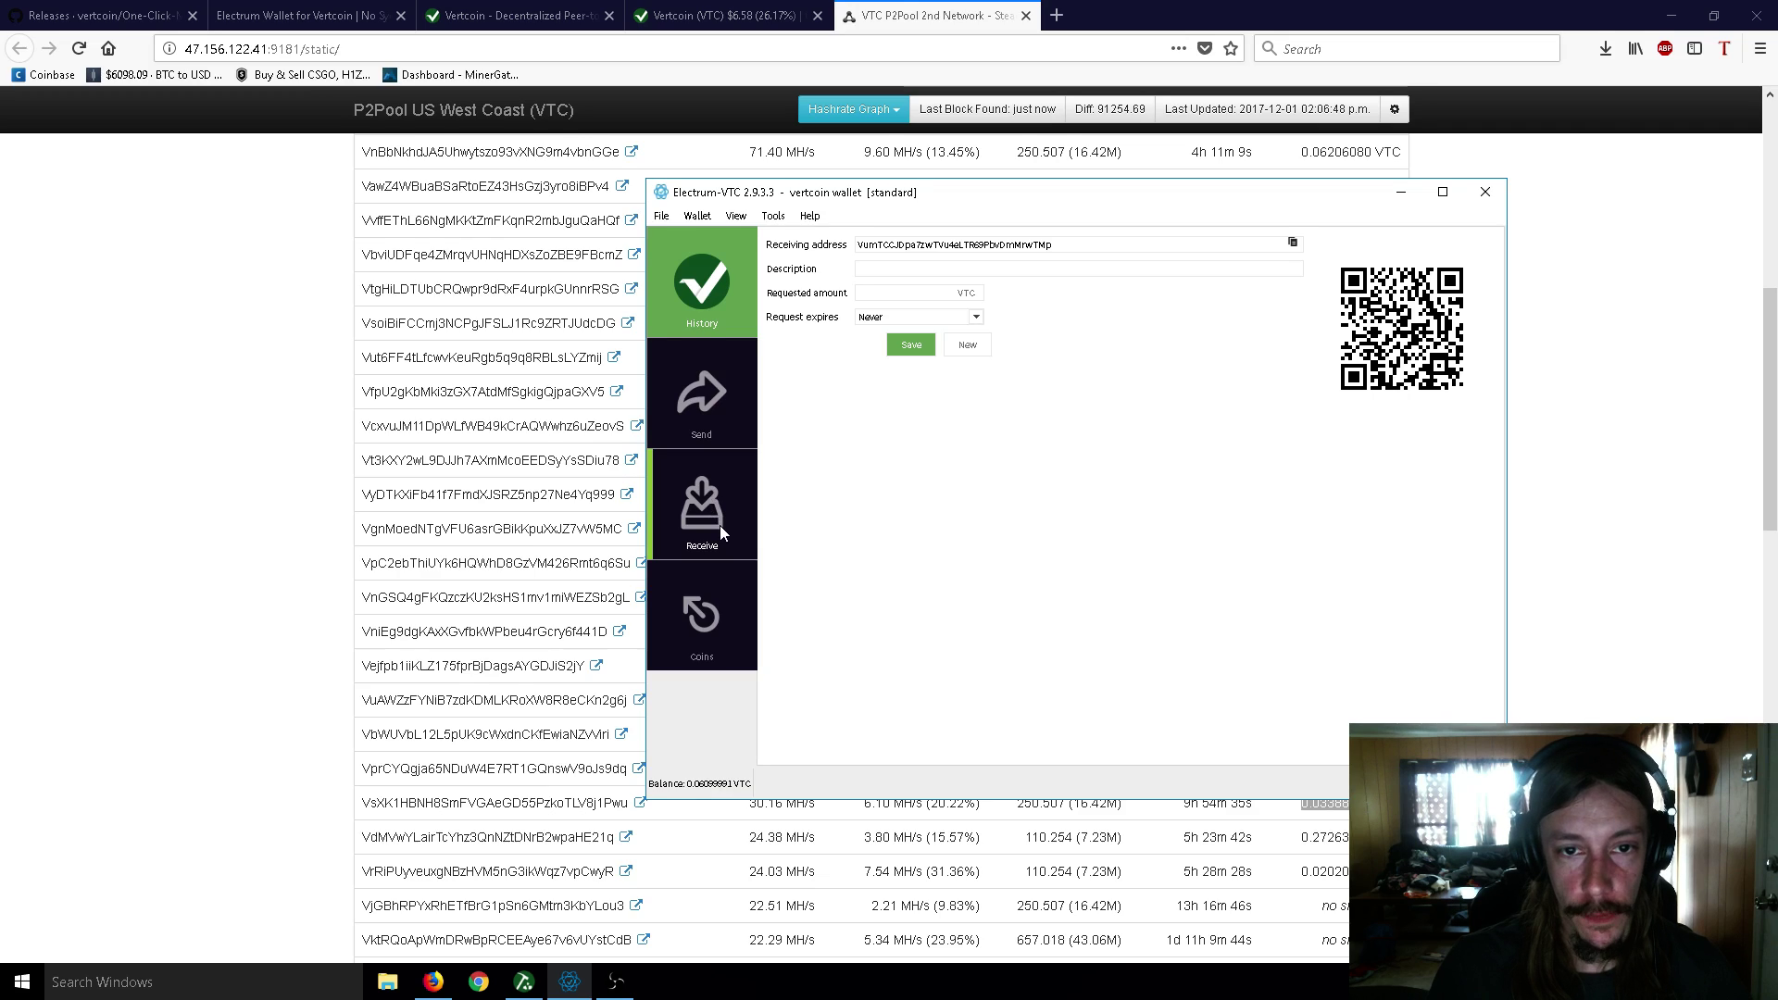
pyautogui.click(714, 317)
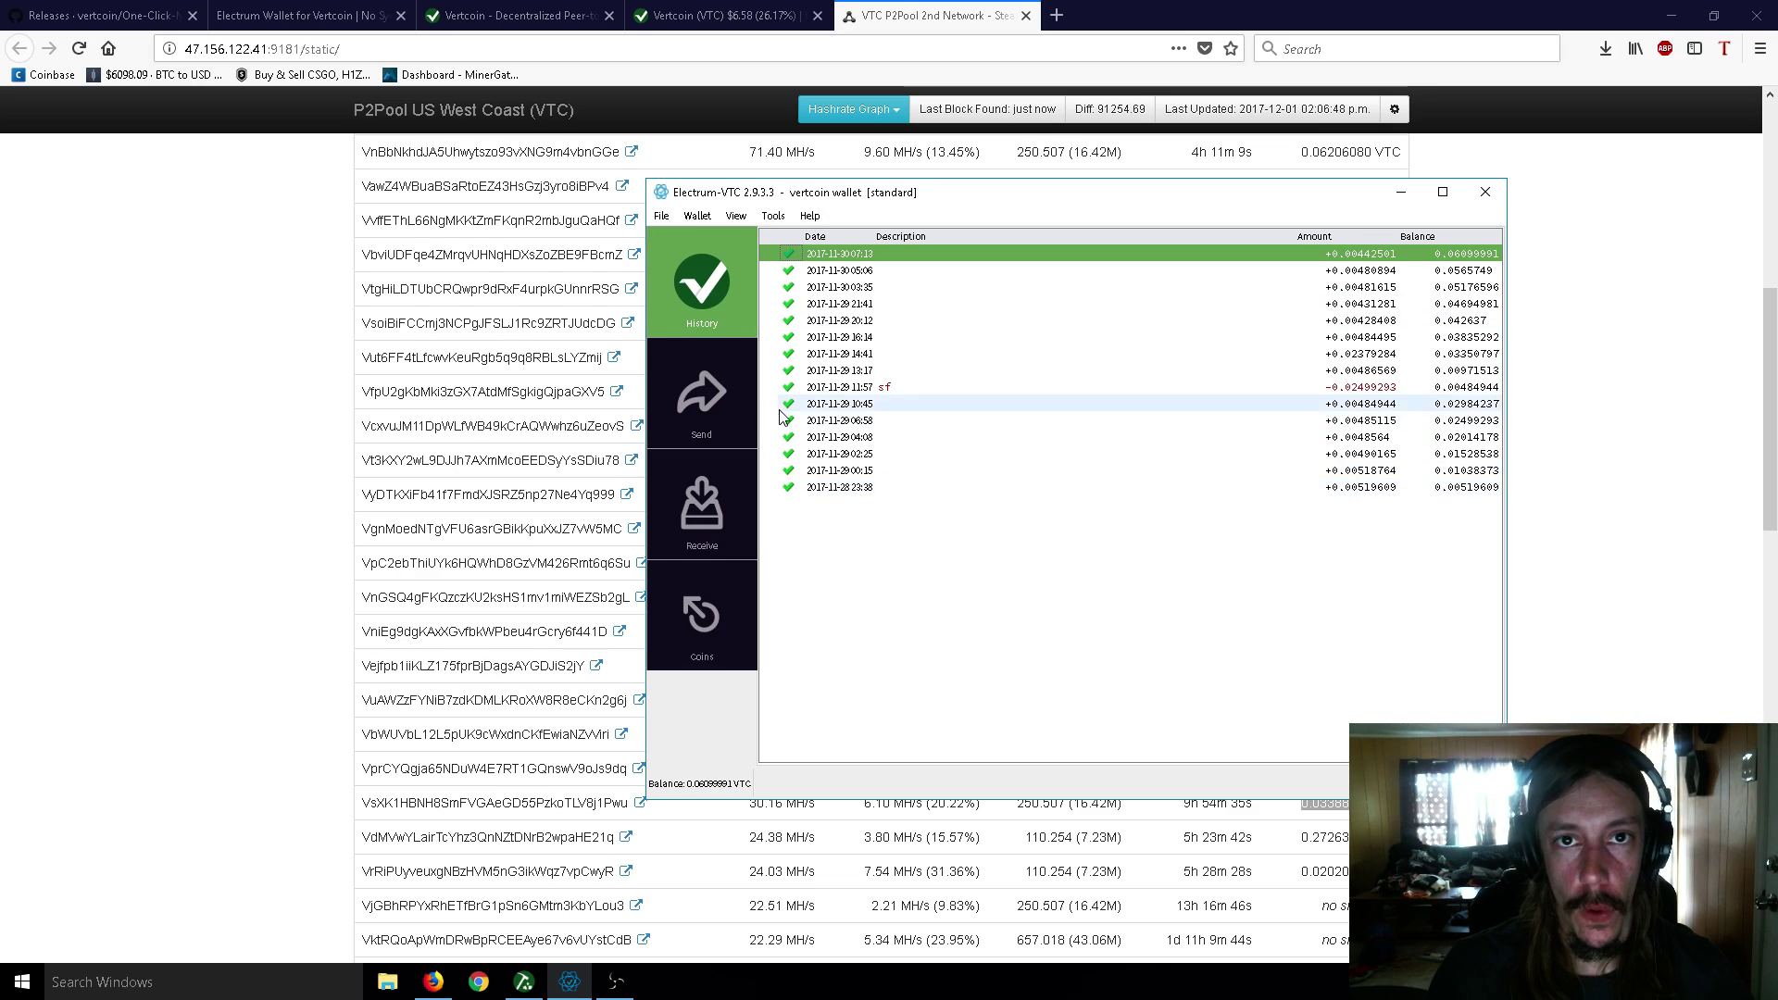
pyautogui.click(139, 458)
pyautogui.scroll(-8, 358, 450)
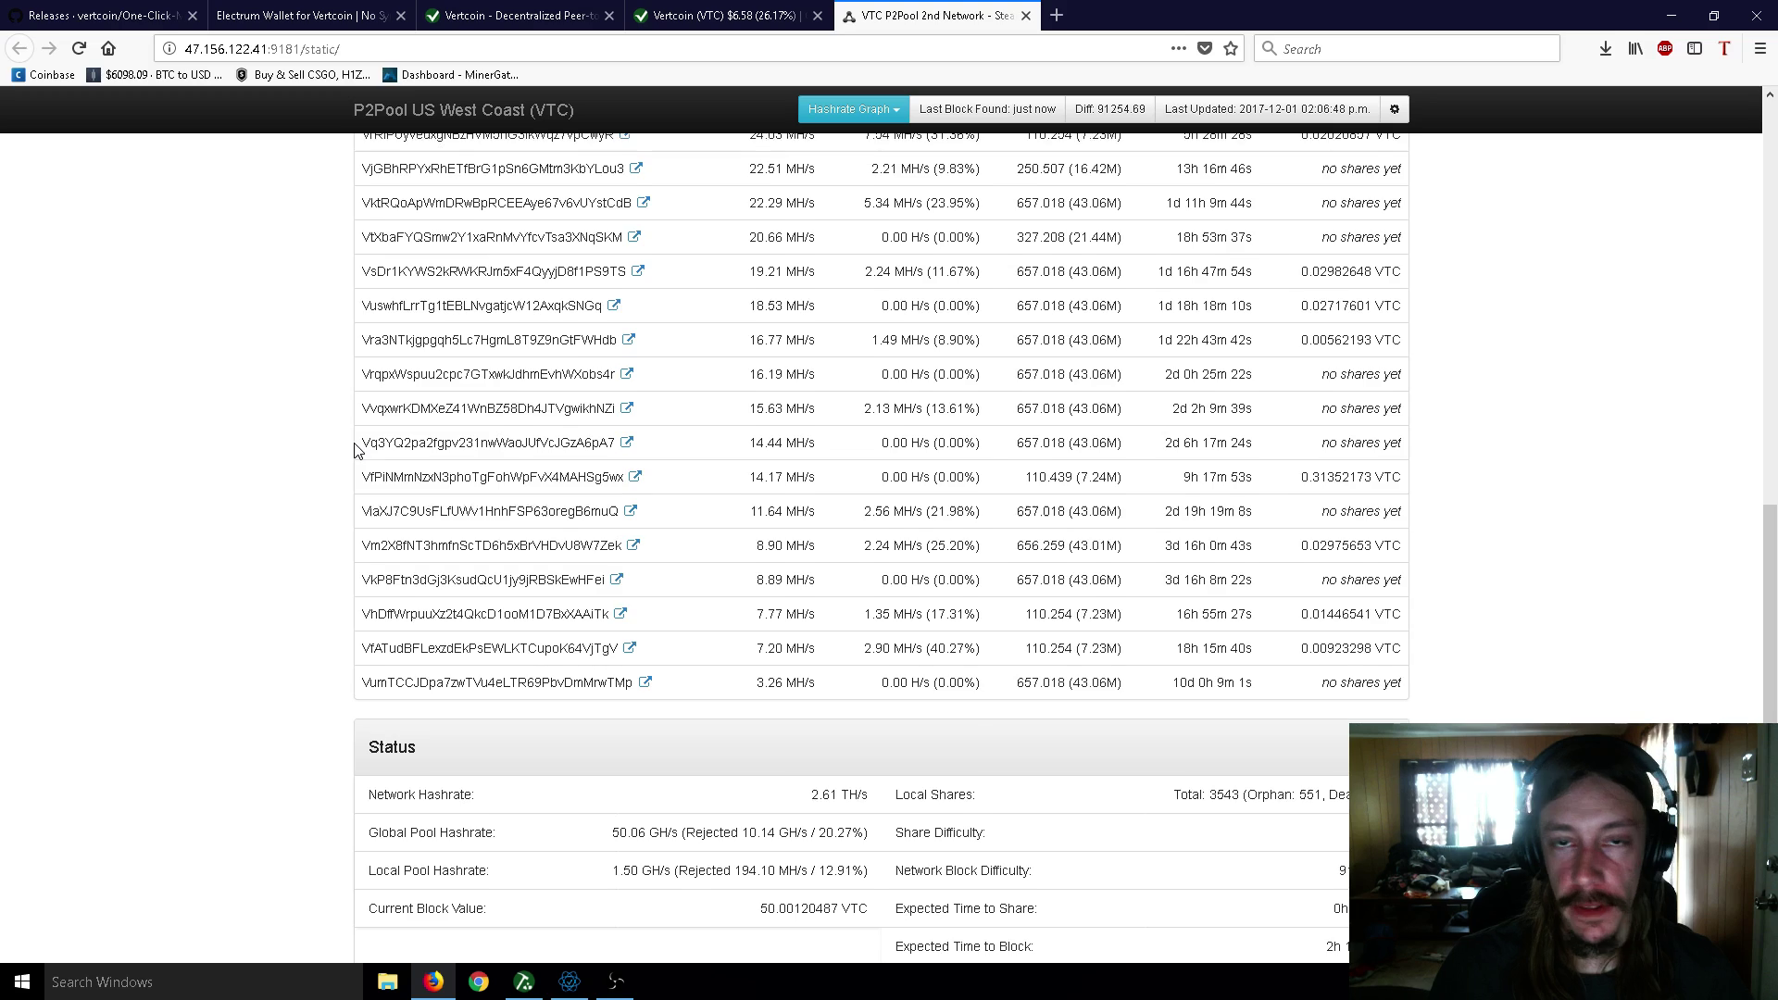
pyautogui.scroll(10, 357, 450)
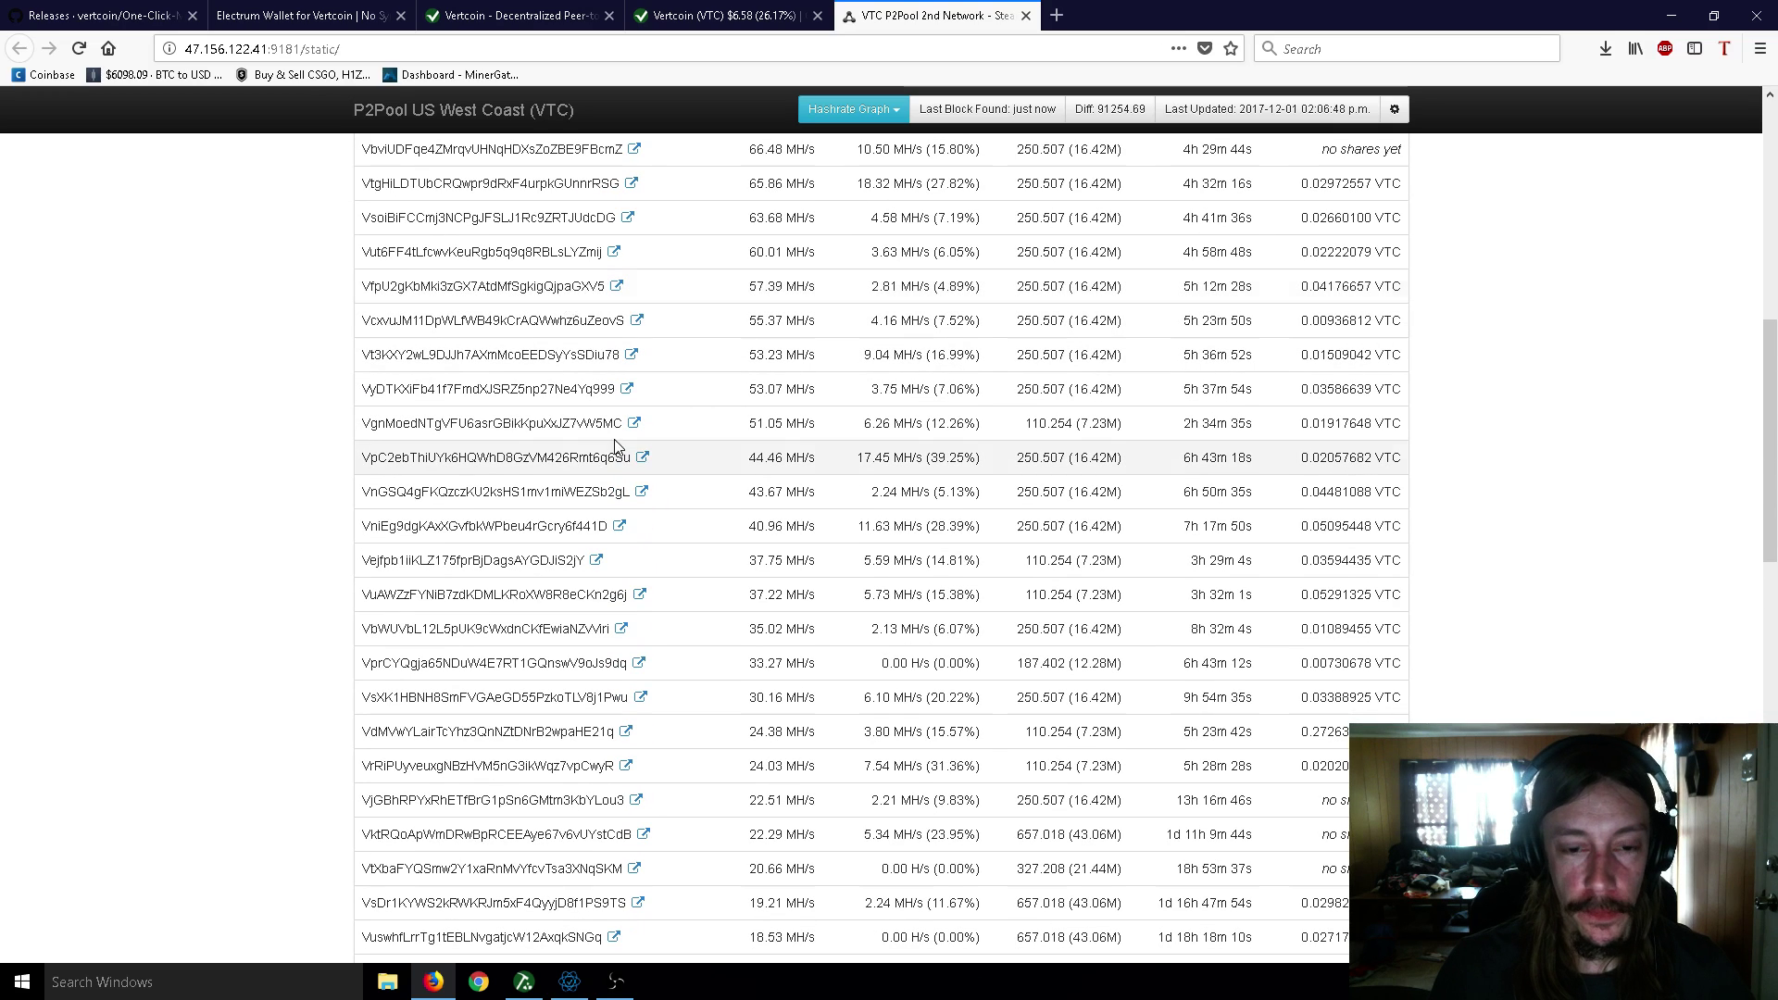
pyautogui.scroll(7, 693, 493)
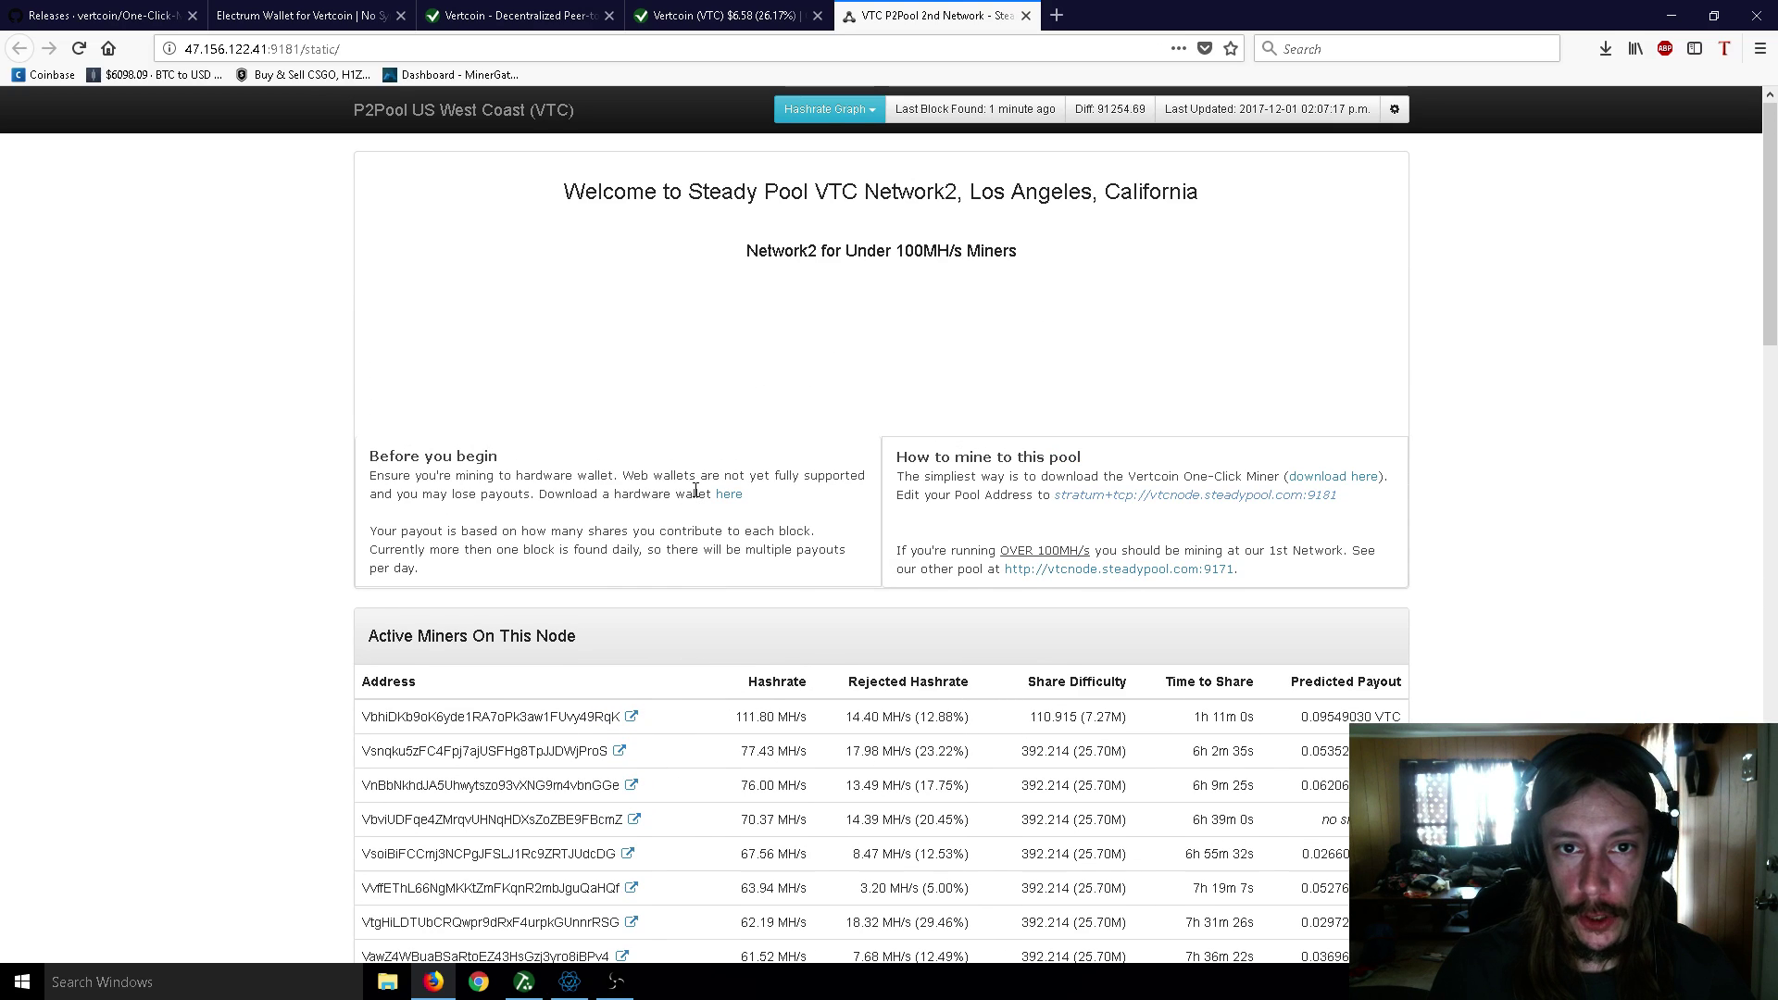
# - Compare the One-Click Miner's displayed hashrate with the receiving address's entry in the node's active miners list
pyautogui.click(523, 981)
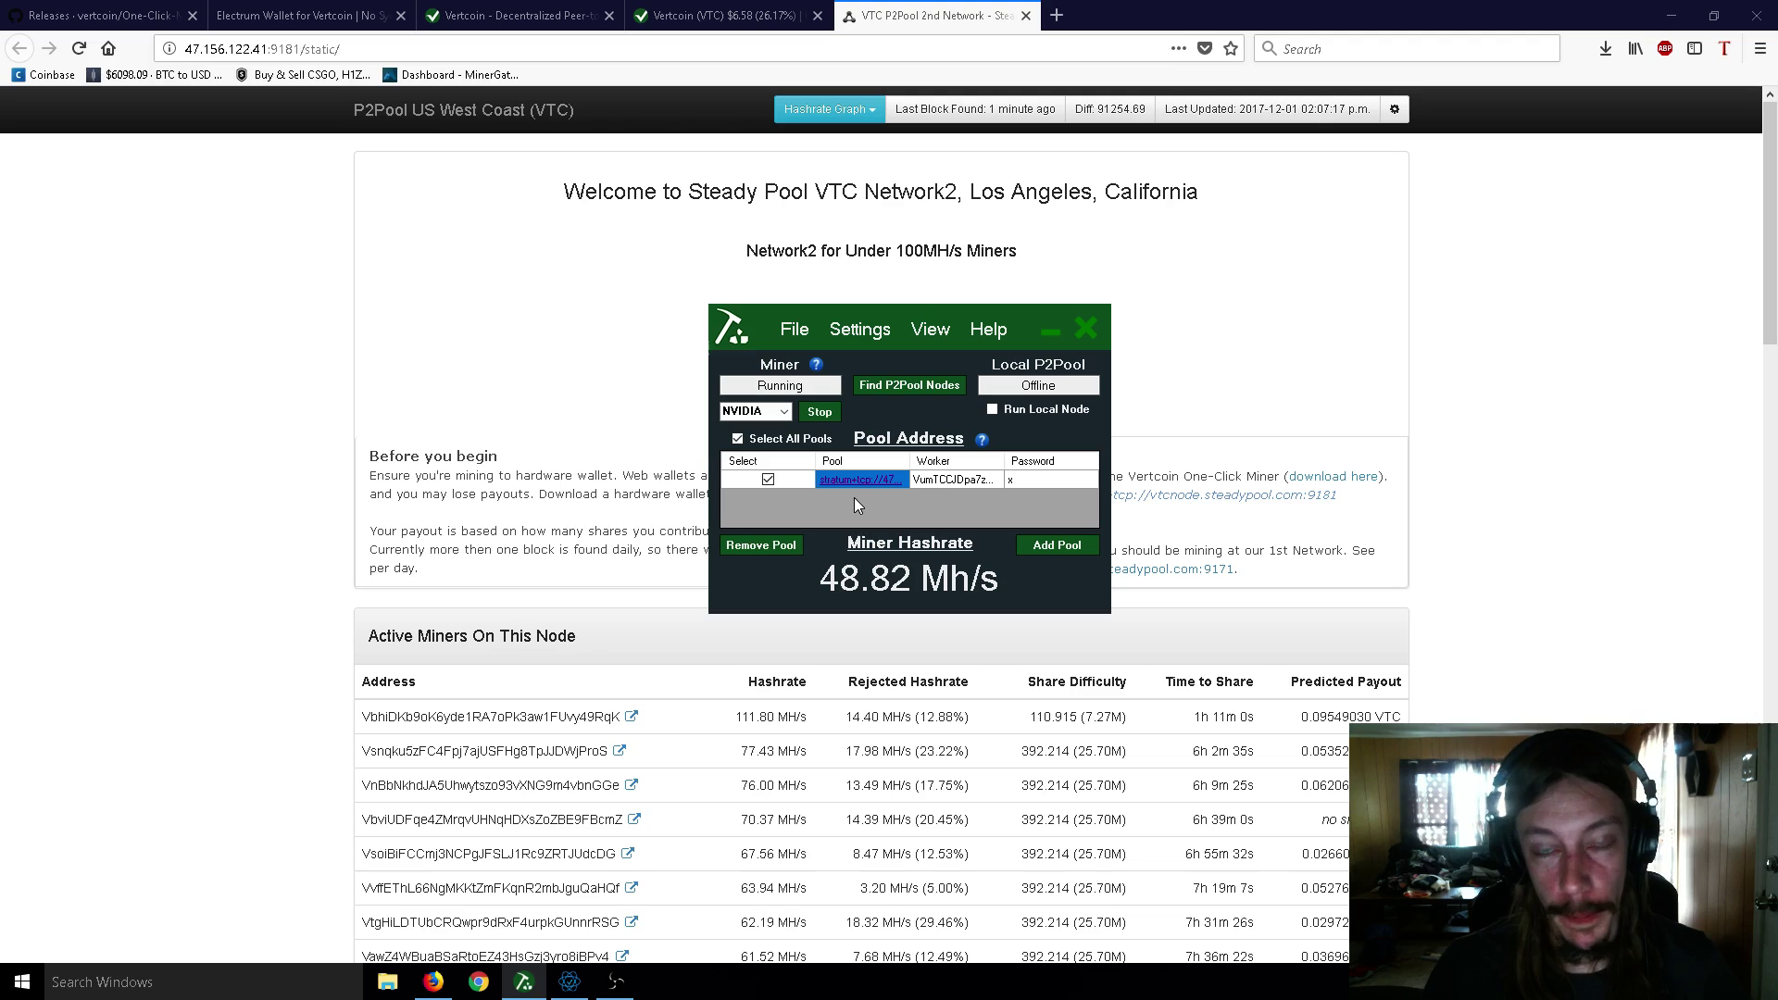
pyautogui.moveTo(820, 592); pyautogui.dragTo(861, 580)
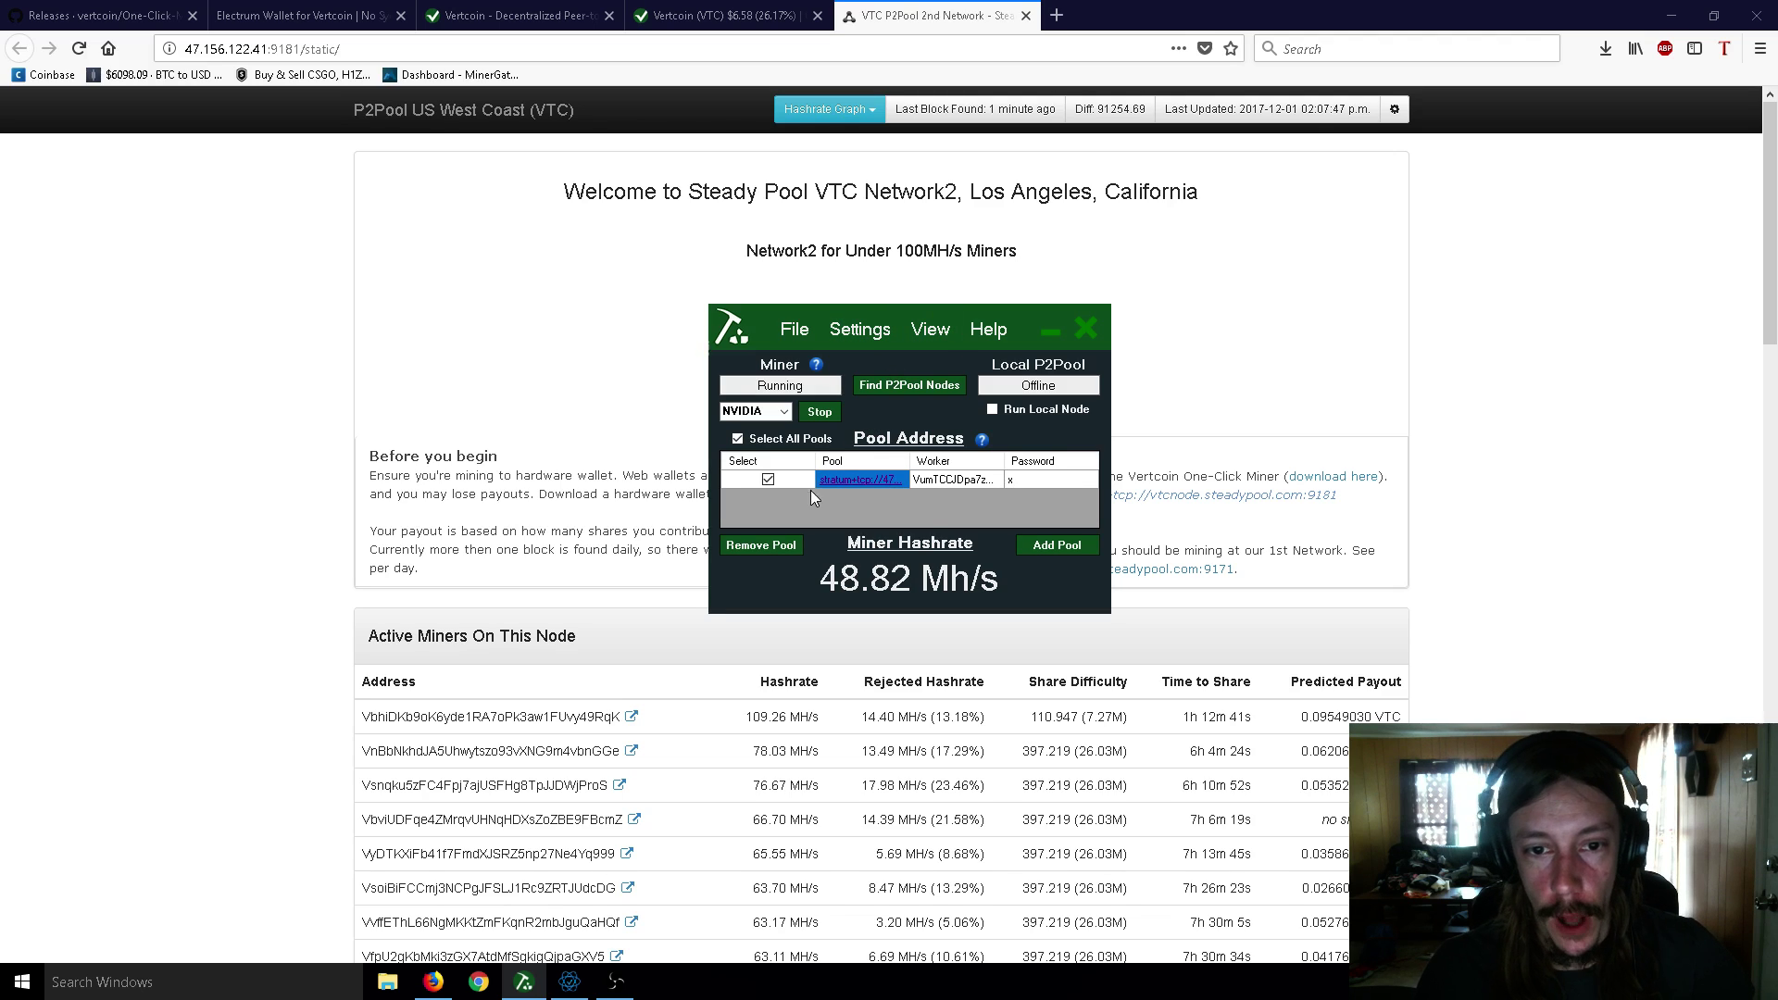
pyautogui.click(631, 520)
pyautogui.scroll(-15, 673, 604)
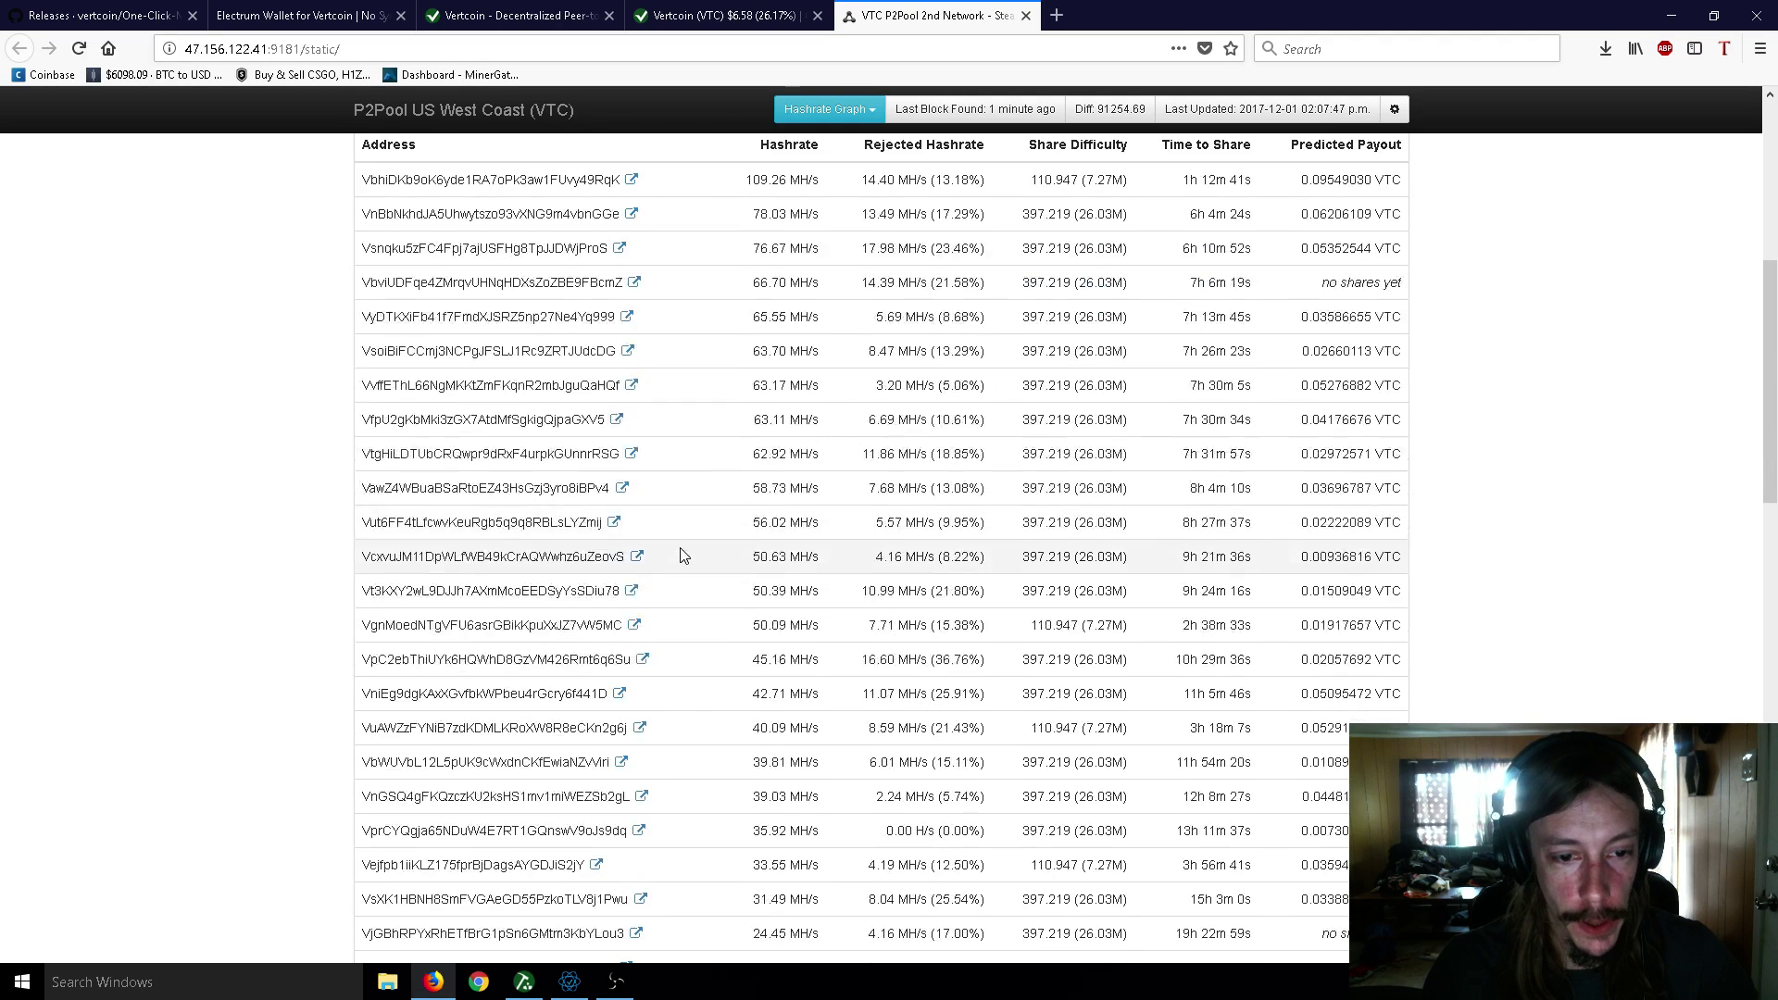
pyautogui.scroll(-2, 674, 604)
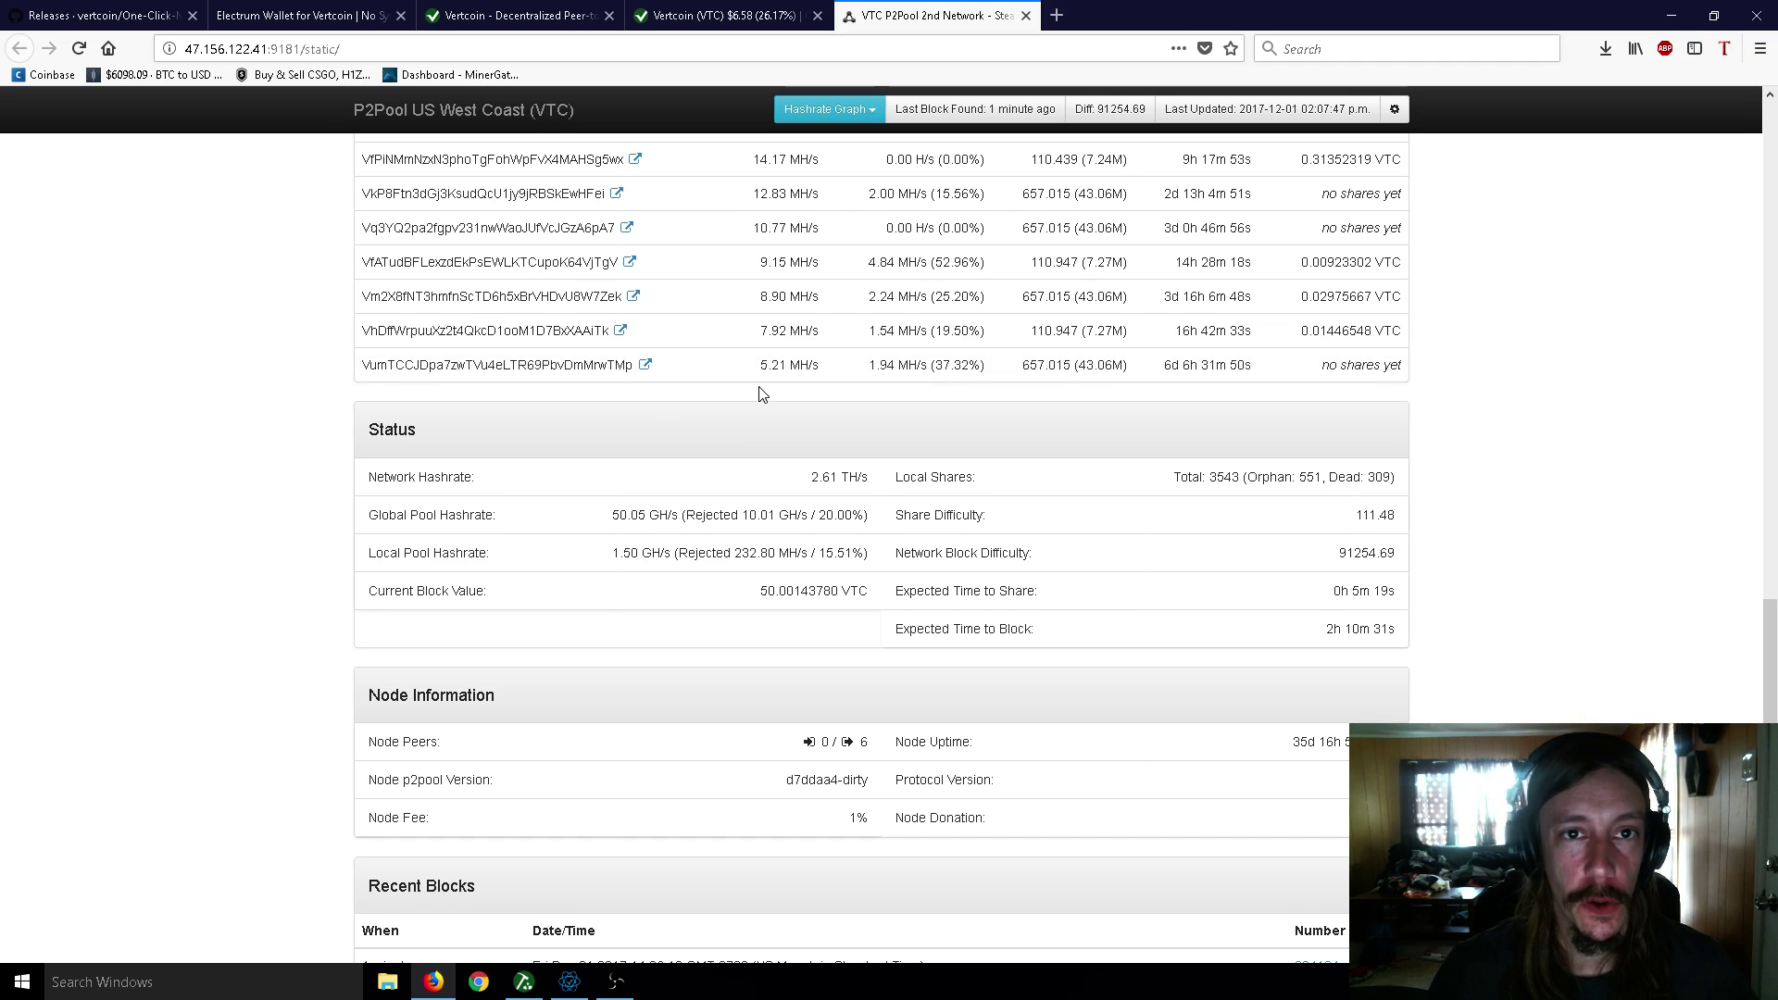
pyautogui.scroll(5, 759, 379)
# - Check Vertcoin's price on CoinMarketCap and select the oldest transaction in the Electrum-VTC history
pyautogui.click(728, 15)
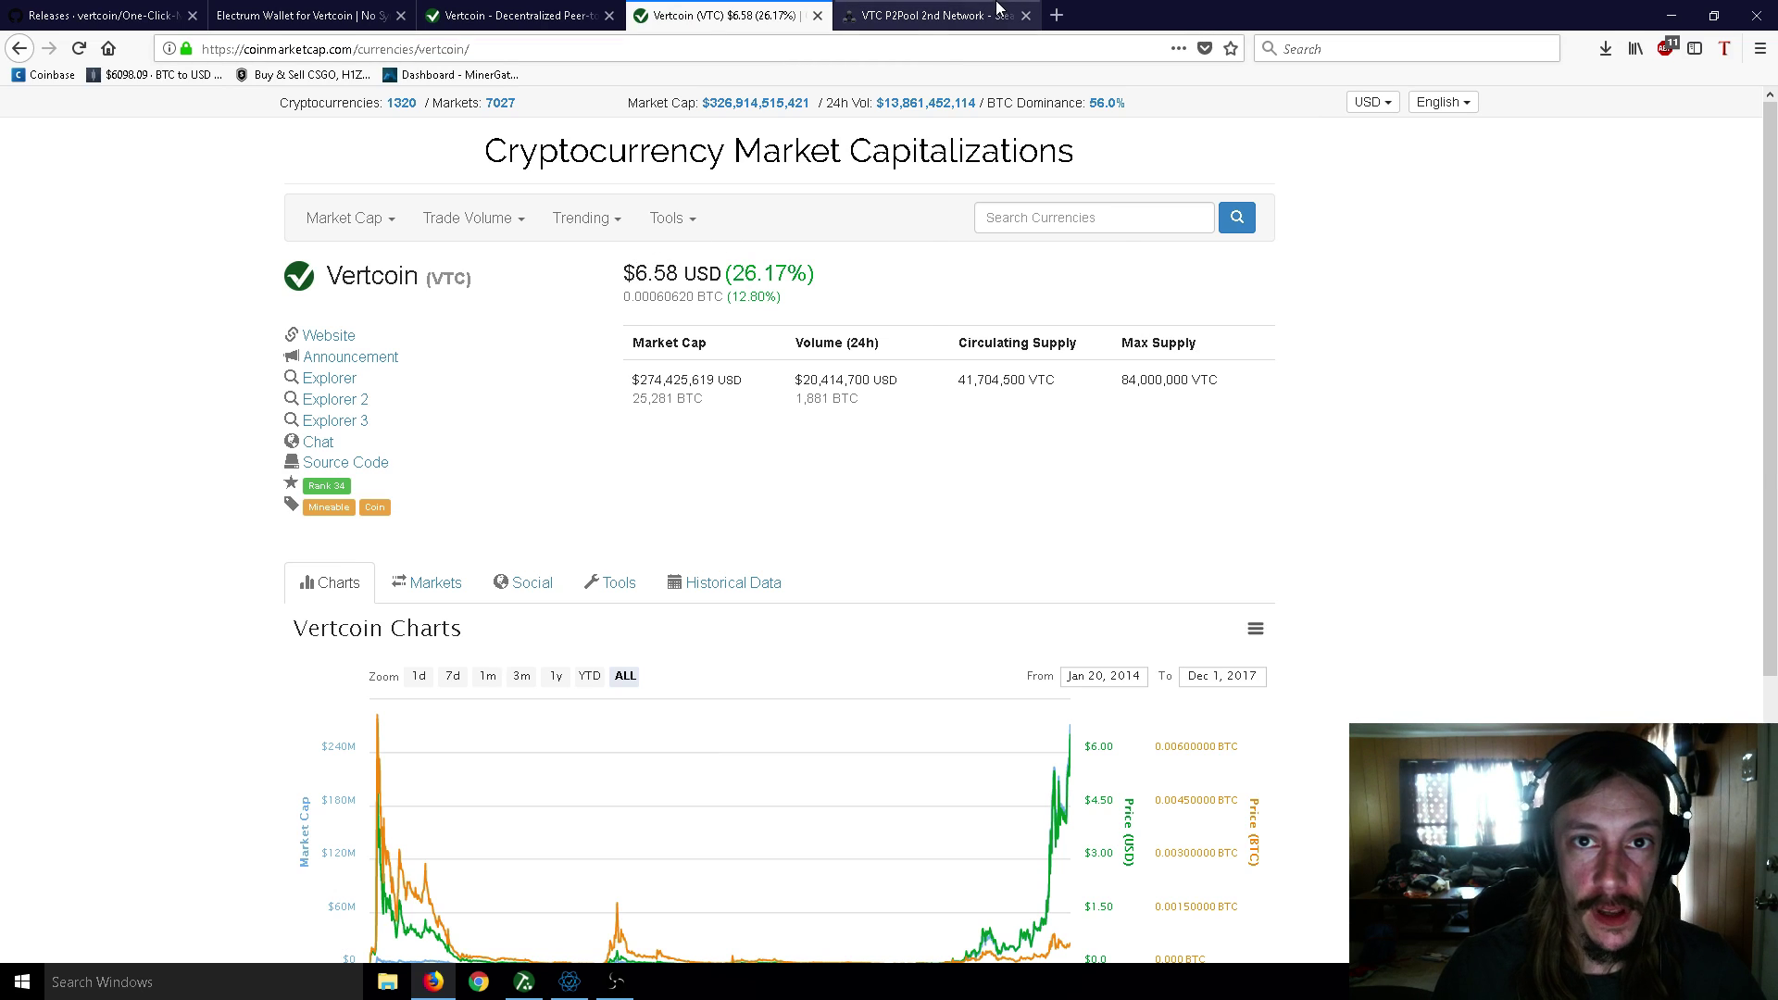
pyautogui.click(931, 15)
pyautogui.click(562, 987)
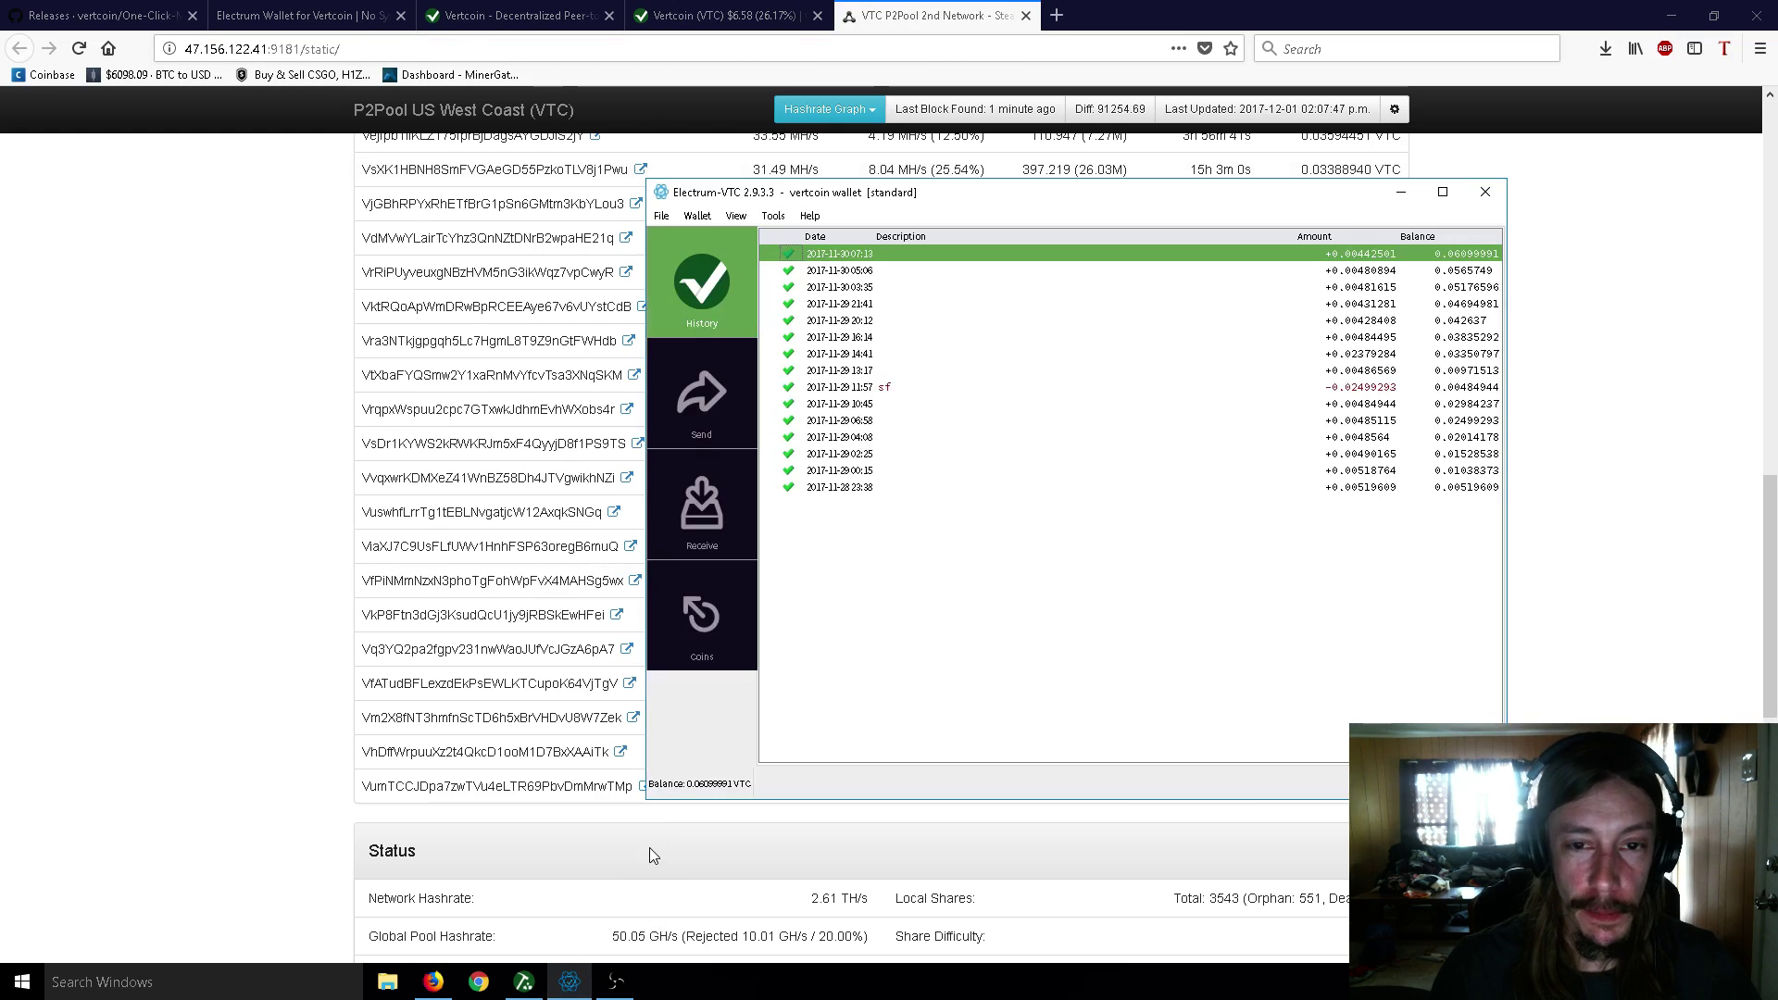
pyautogui.click(878, 486)
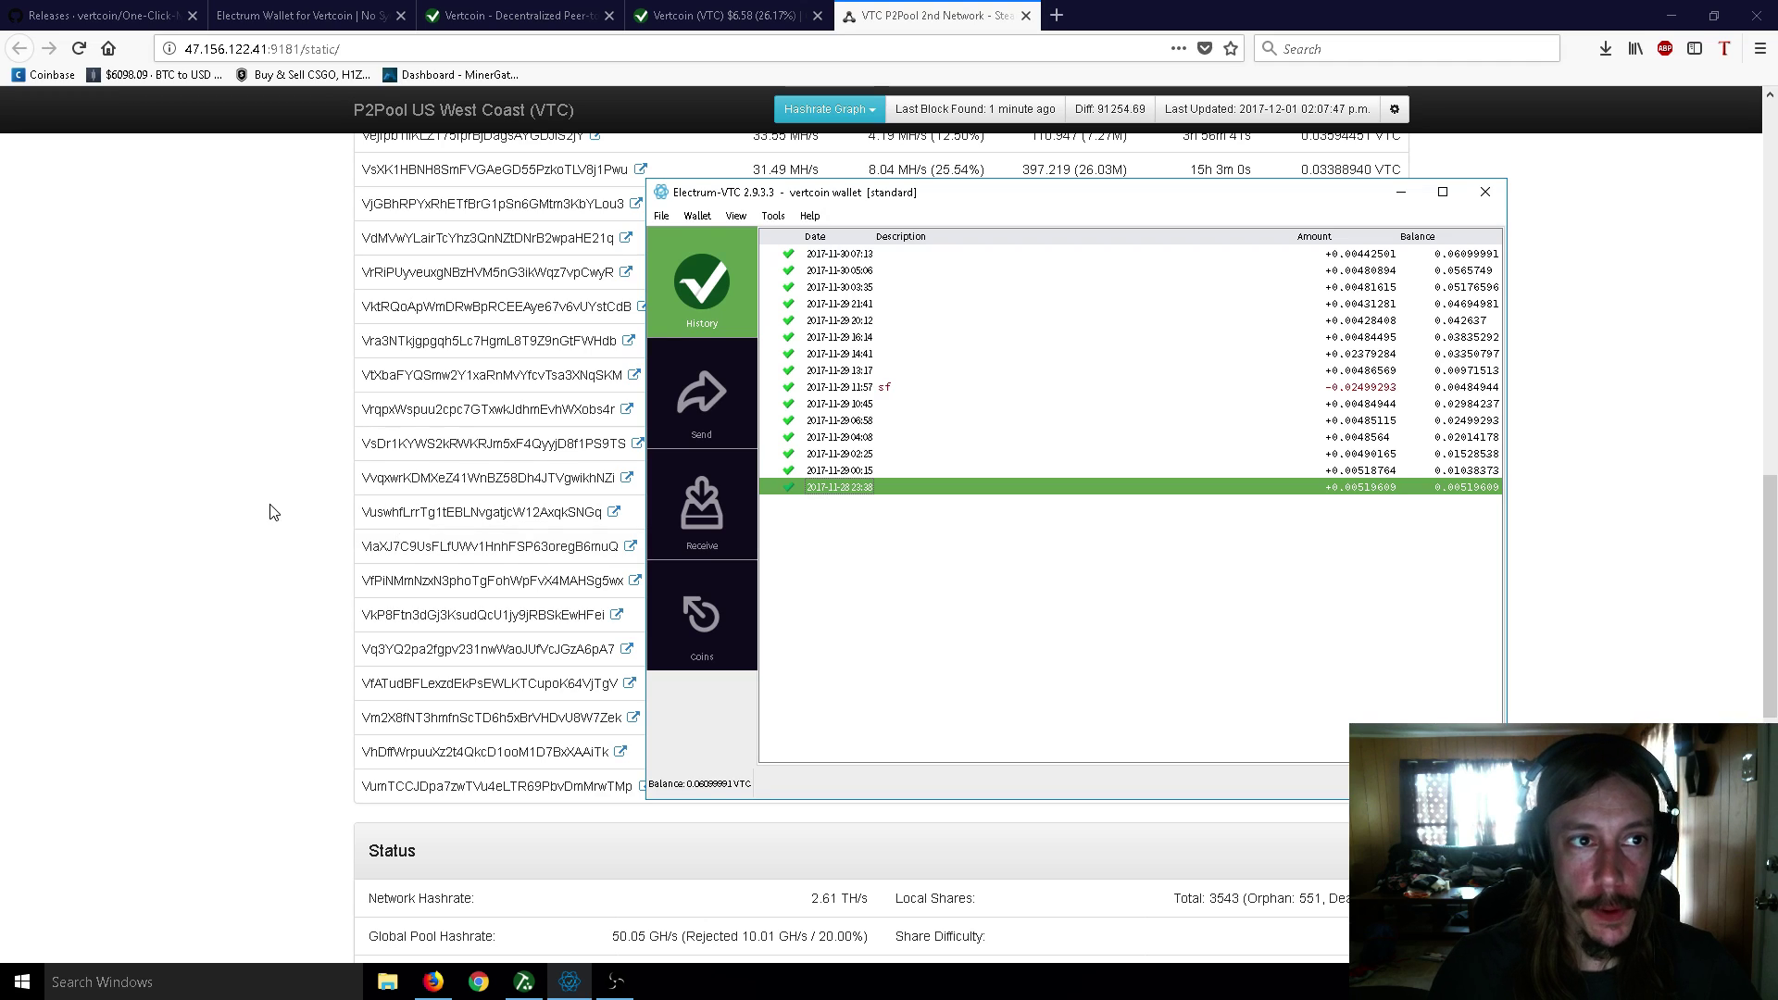
pyautogui.click(313, 469)
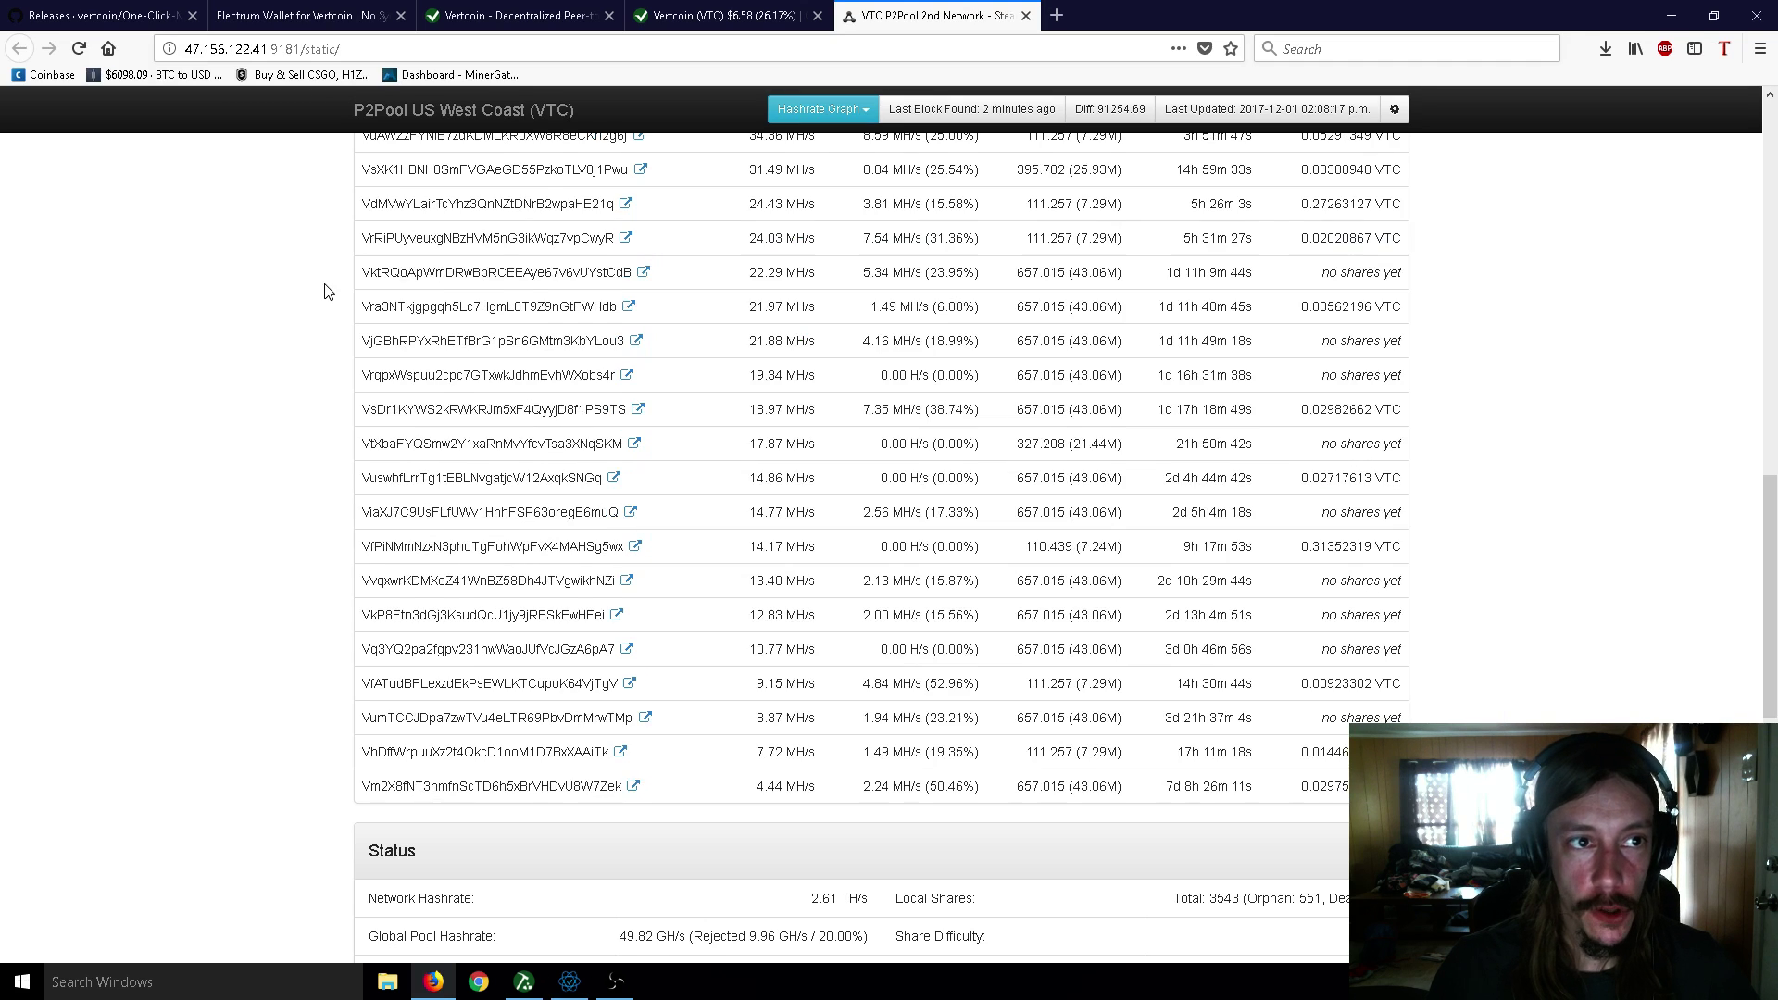
pyautogui.click(1056, 16)
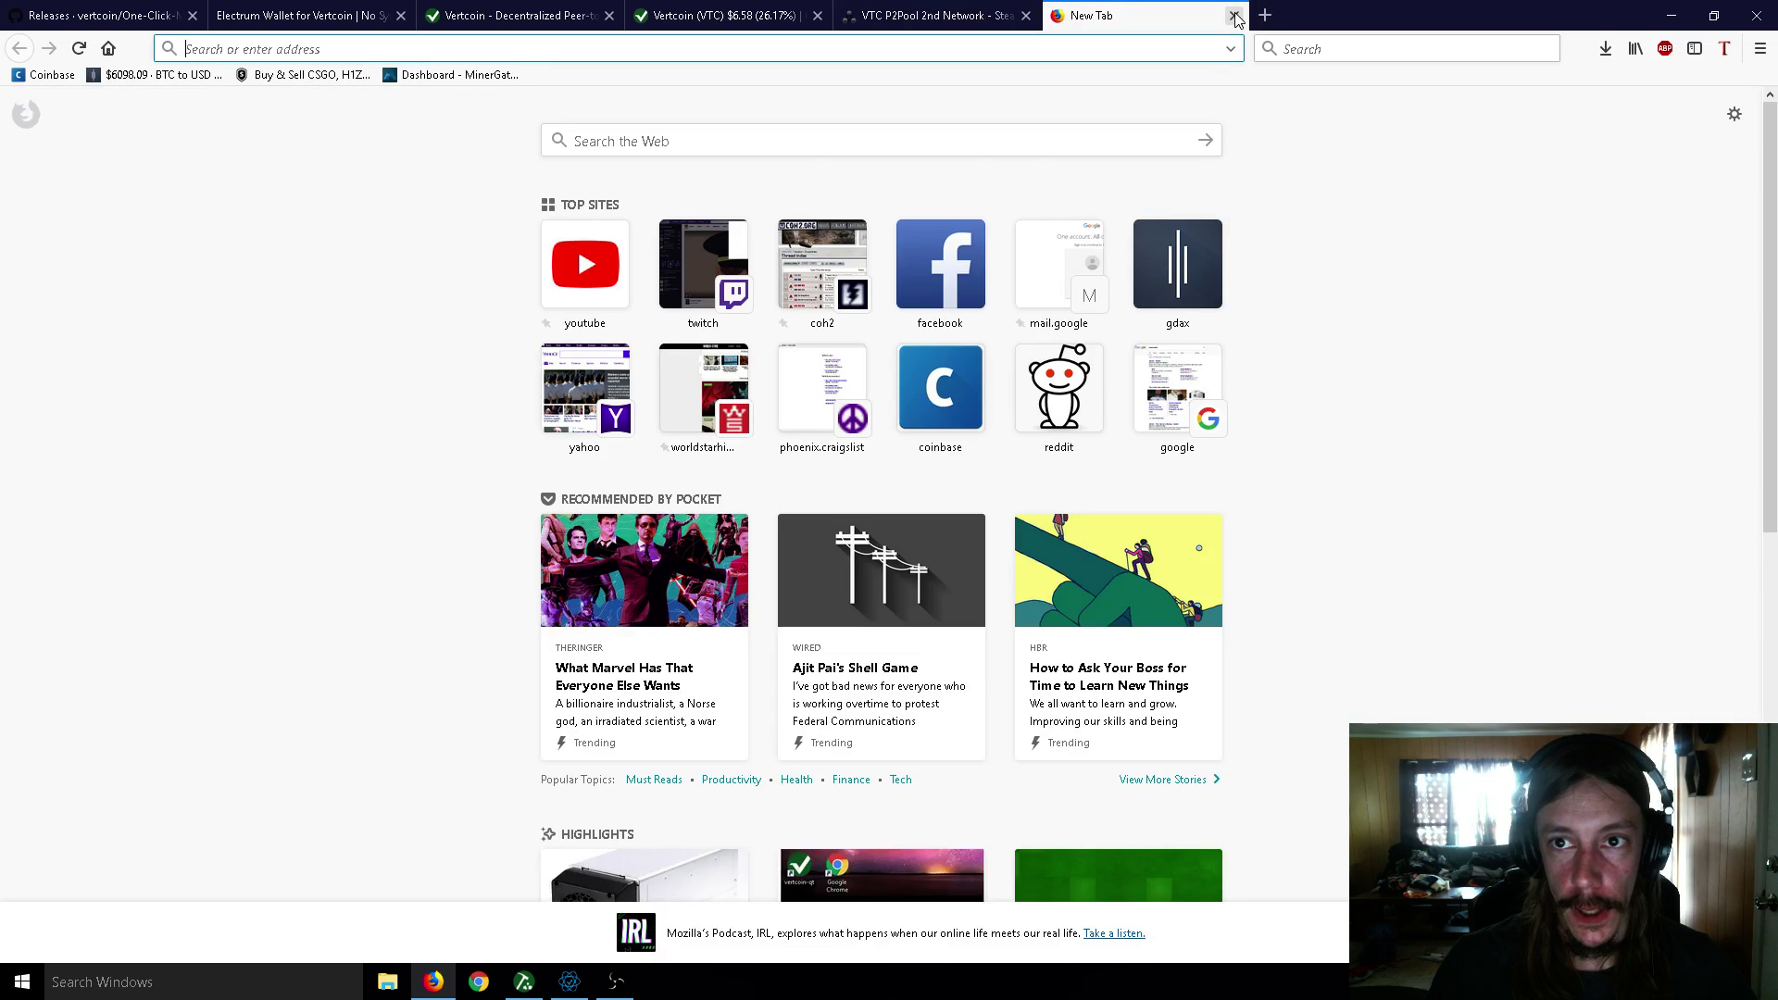
pyautogui.click(1235, 16)
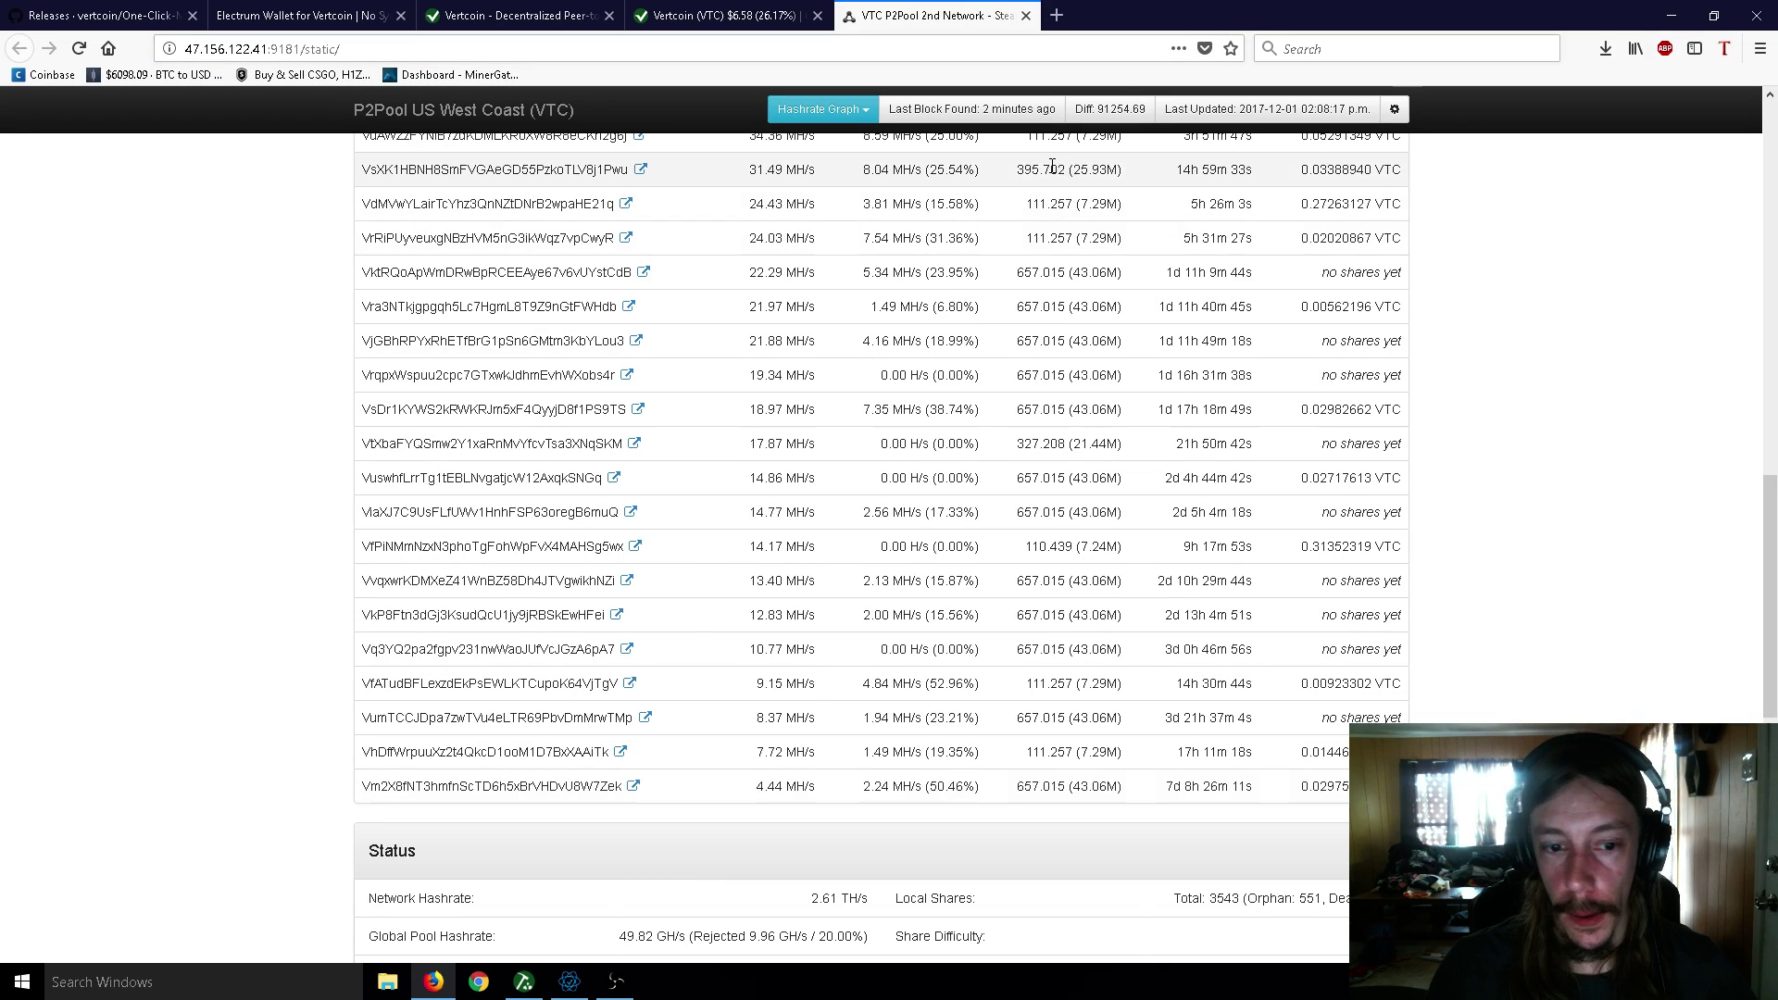
pyautogui.scroll(15, 839, 519)
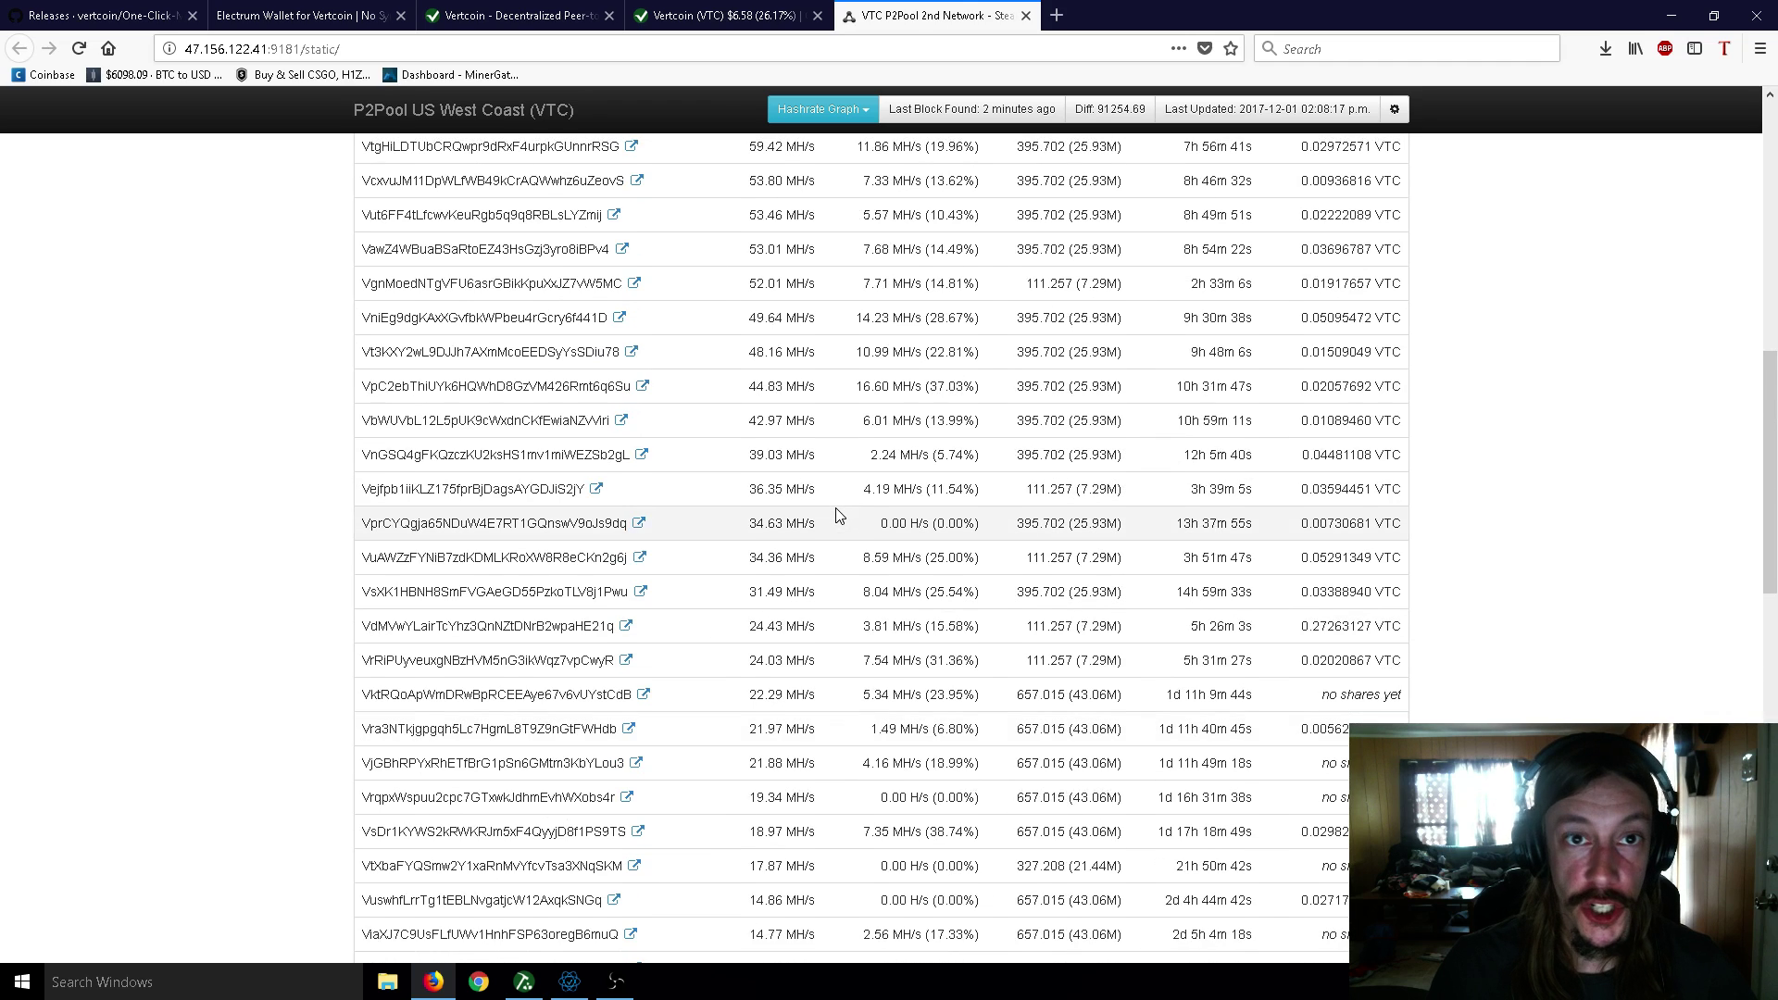
pyautogui.scroll(2, 839, 516)
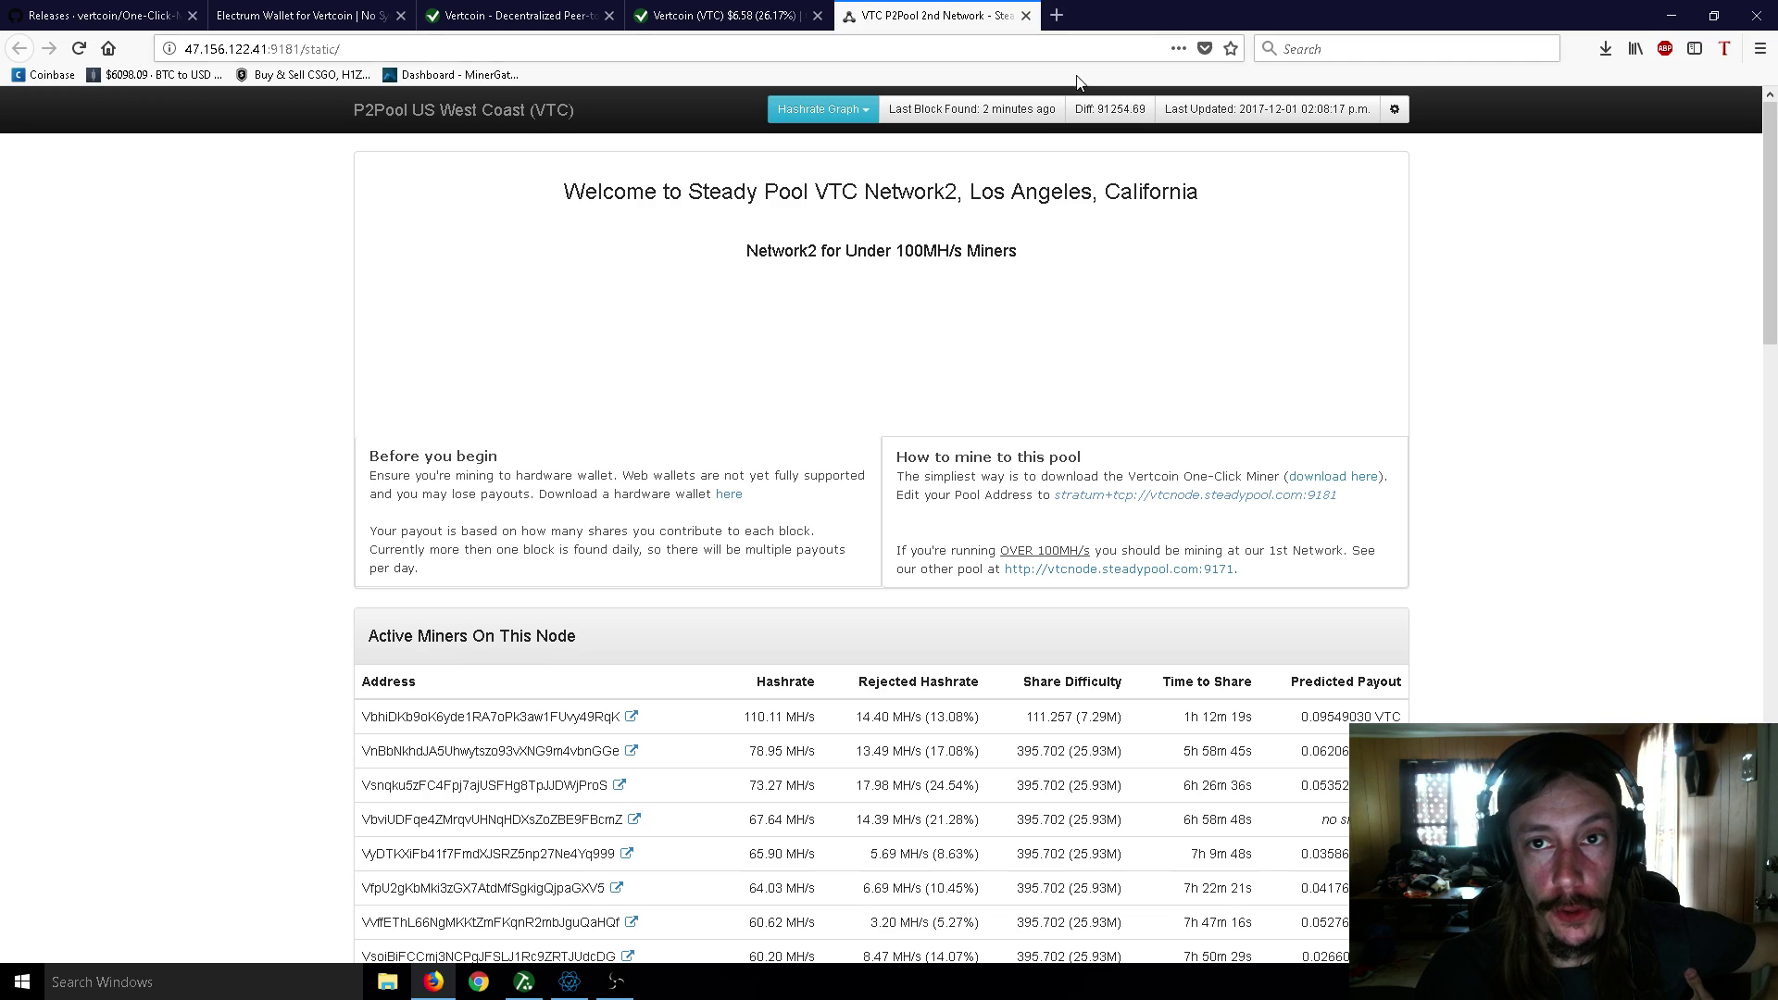
# - Search the web for "shapeshift" and open the ShapeShift cryptocurrency exchange site
pyautogui.click(1361, 44)
pyautogui.write('shapeshift')
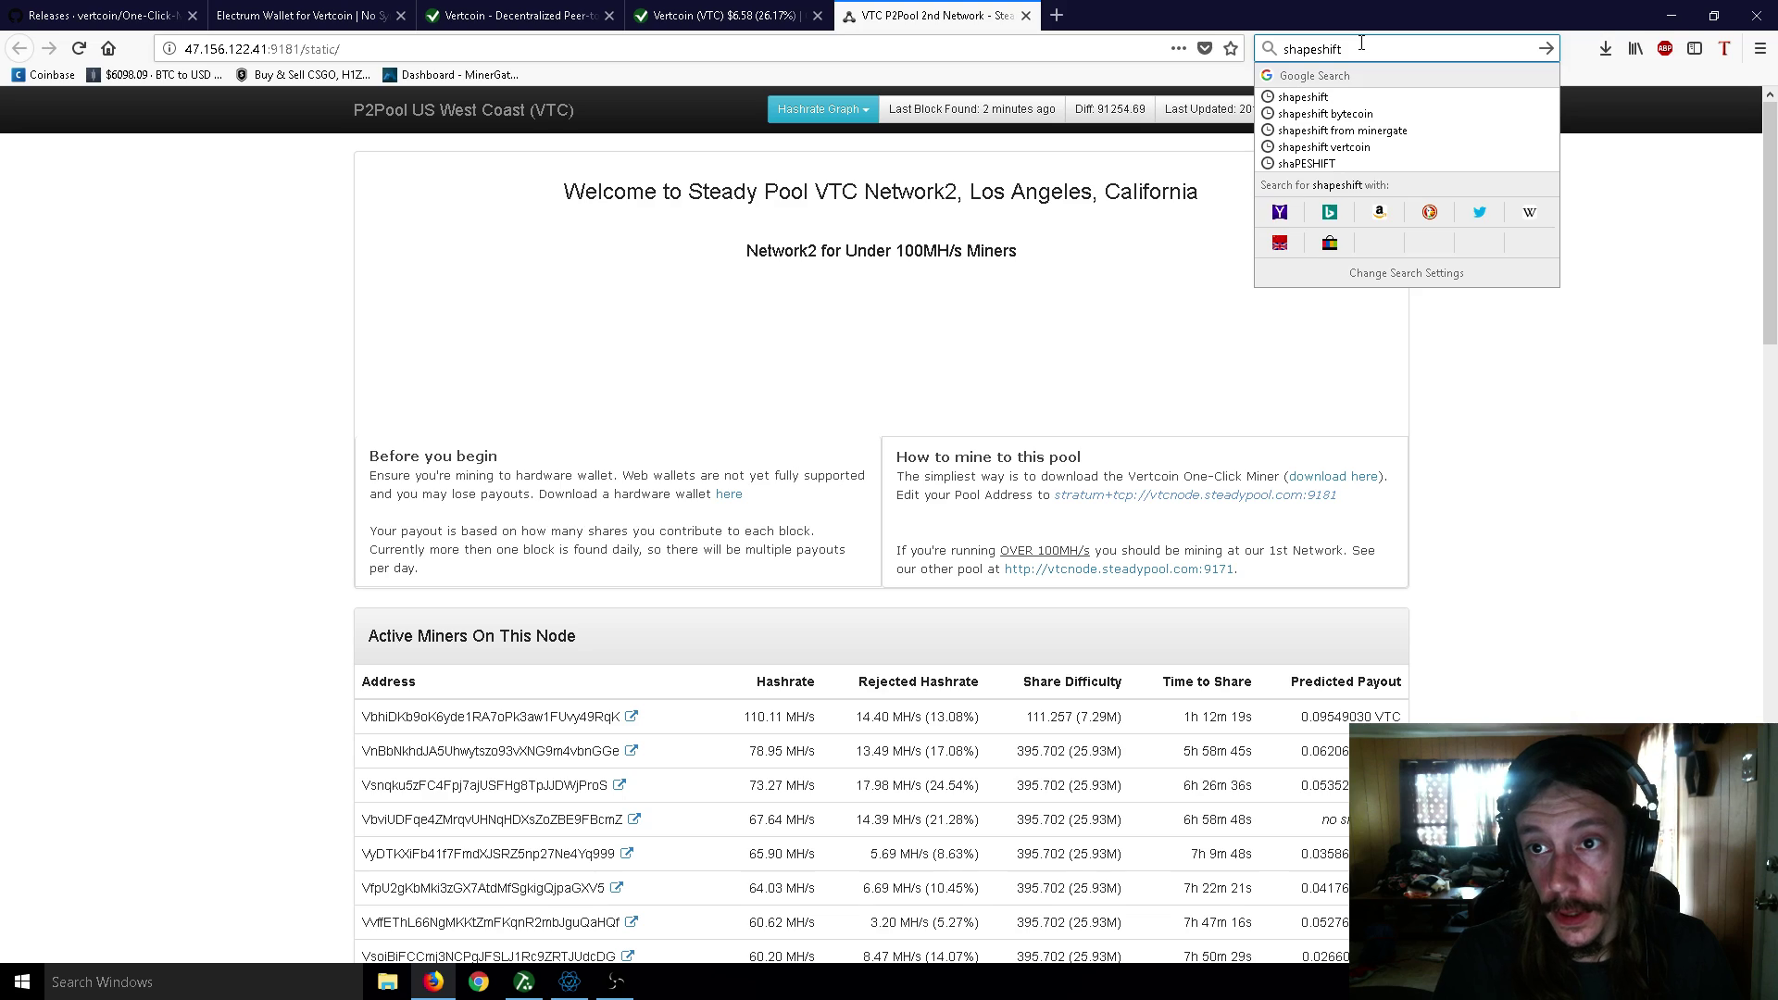
pyautogui.press('Return')
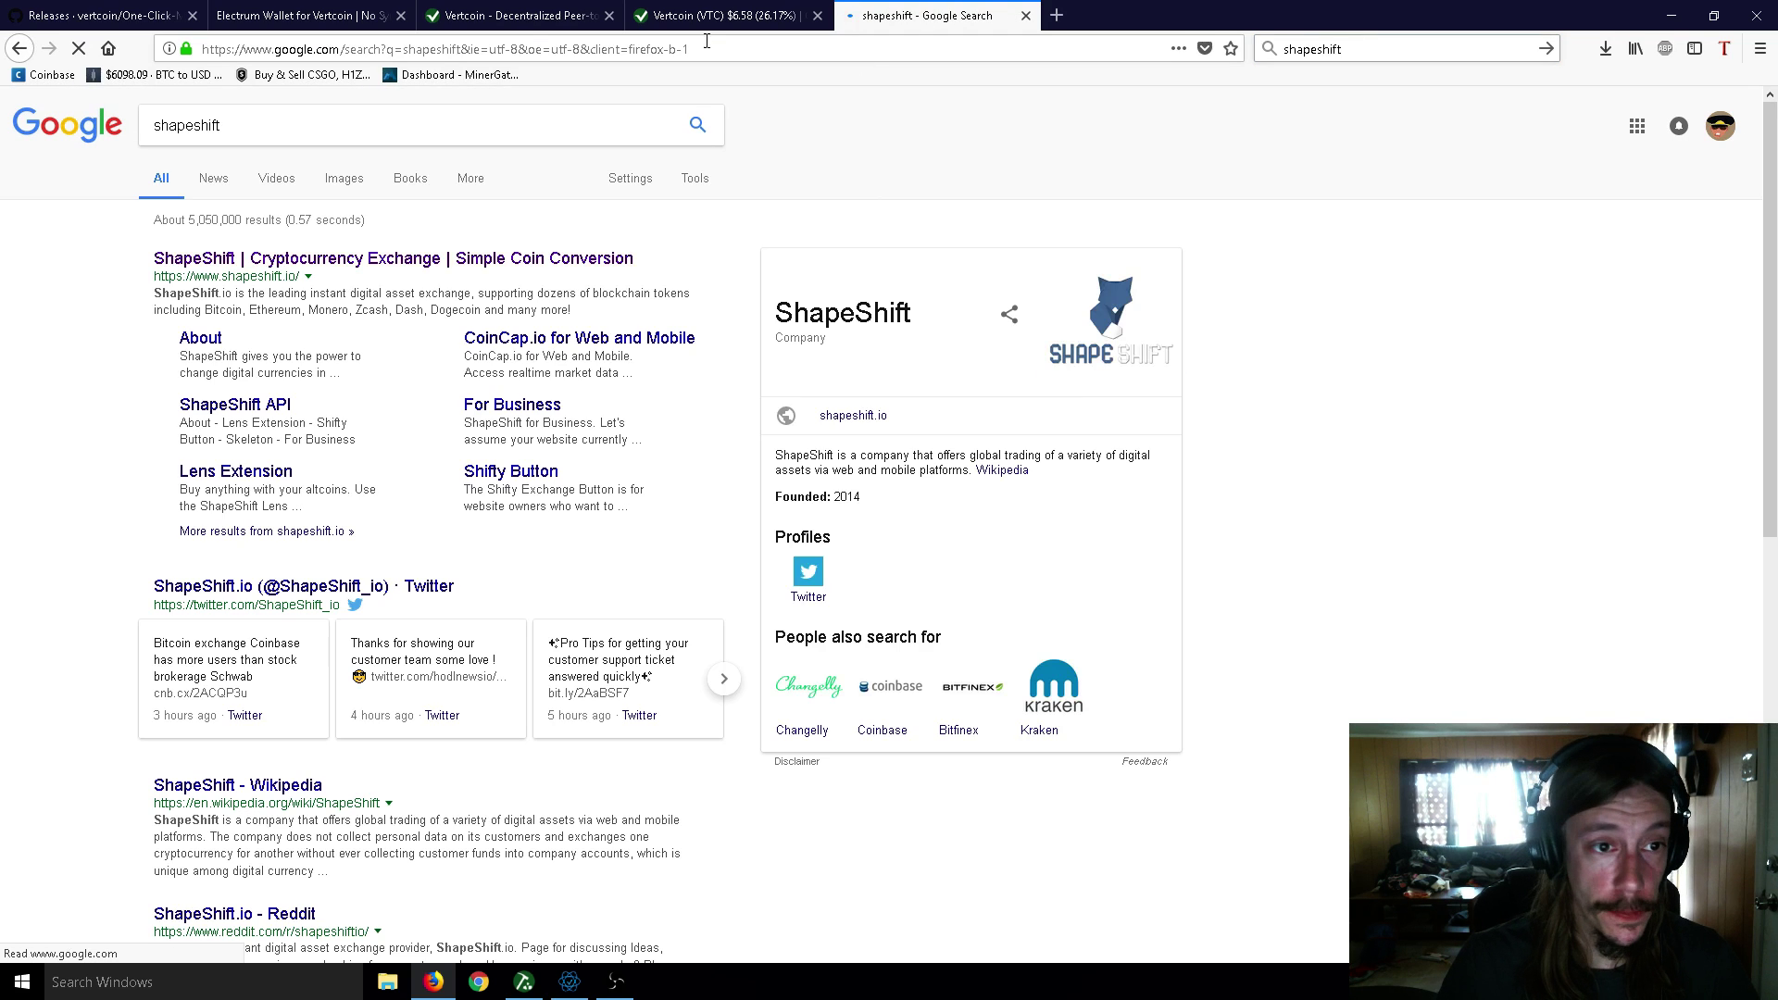
pyautogui.click(346, 265)
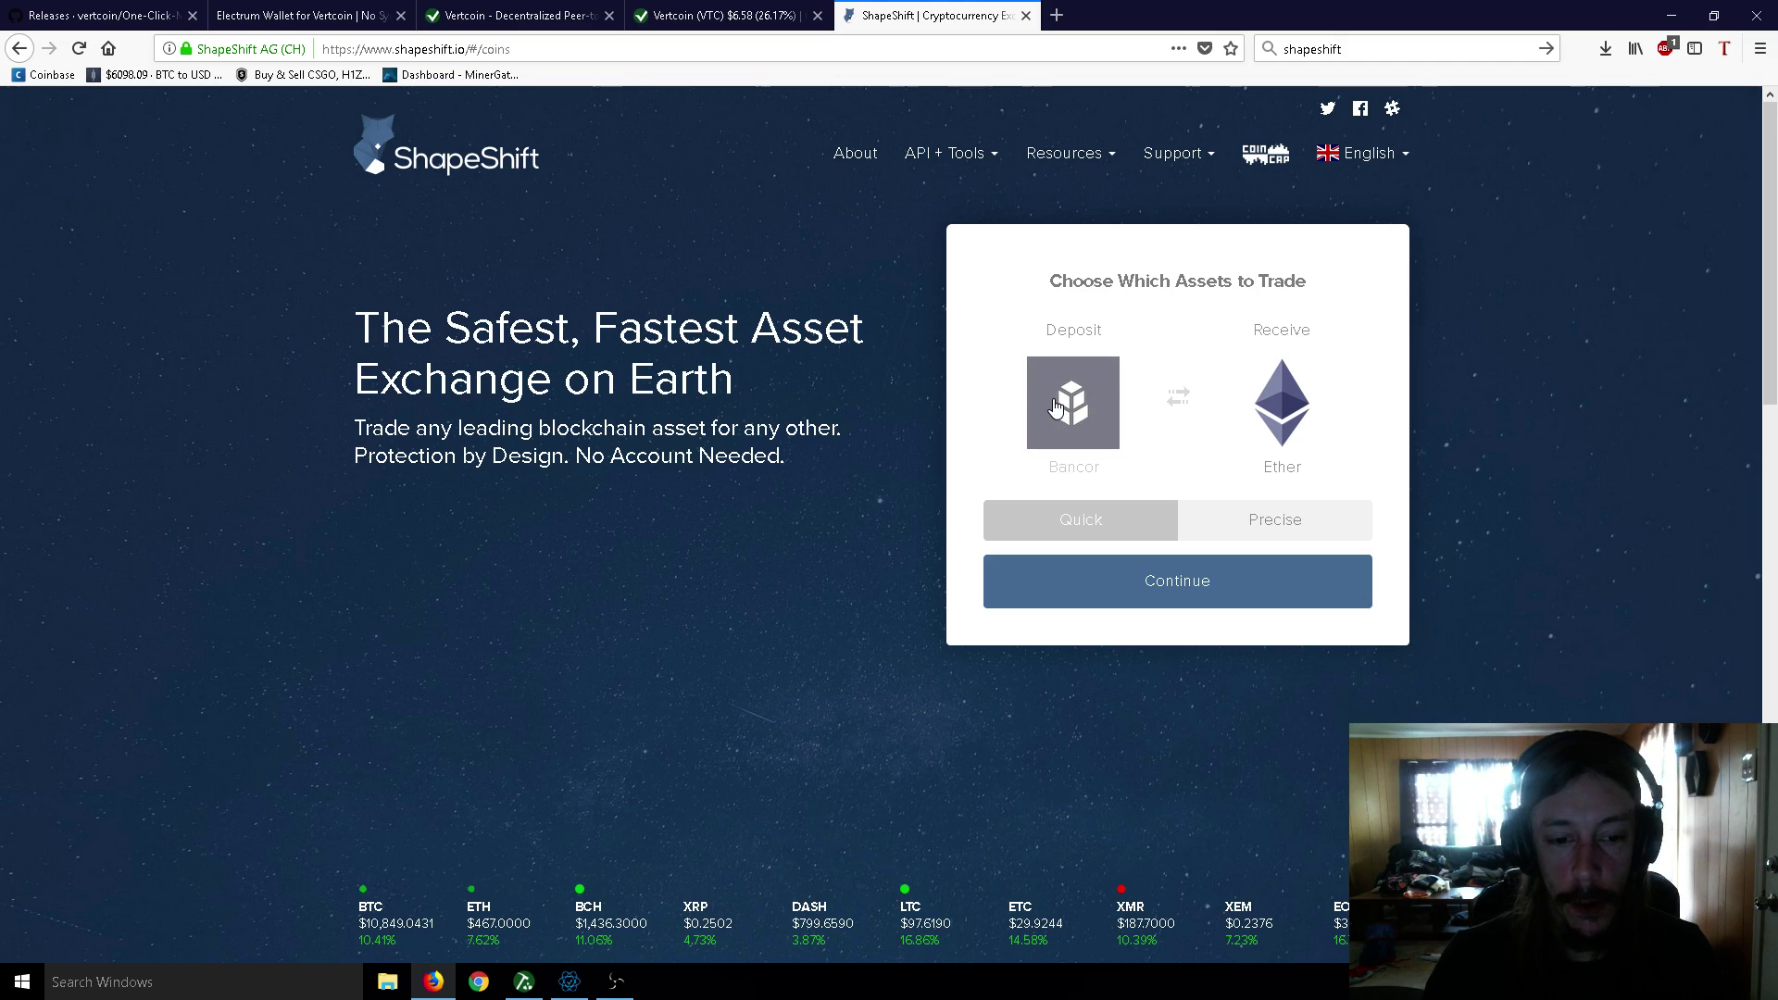
# - Glance at the Electrum-VTC wallet, and on ShapeShift choose Vertcoin as the deposit asset and Bitcoin as the receive asset
pyautogui.click(569, 981)
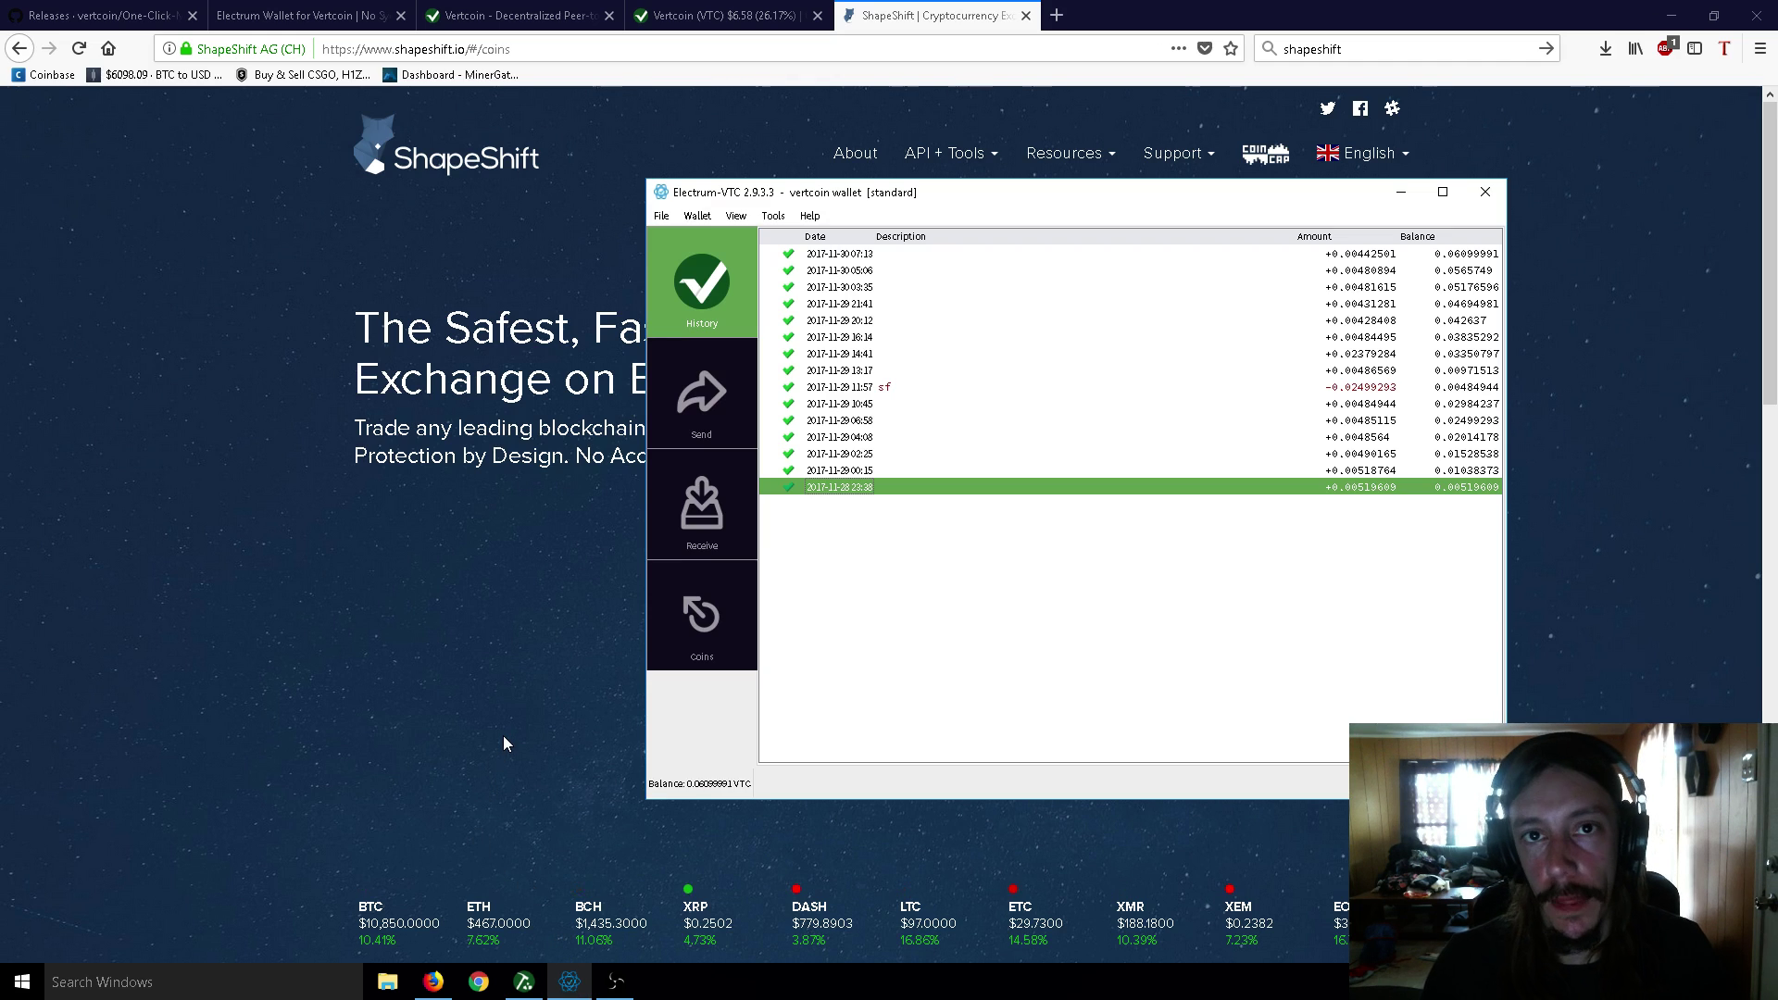
pyautogui.click(514, 671)
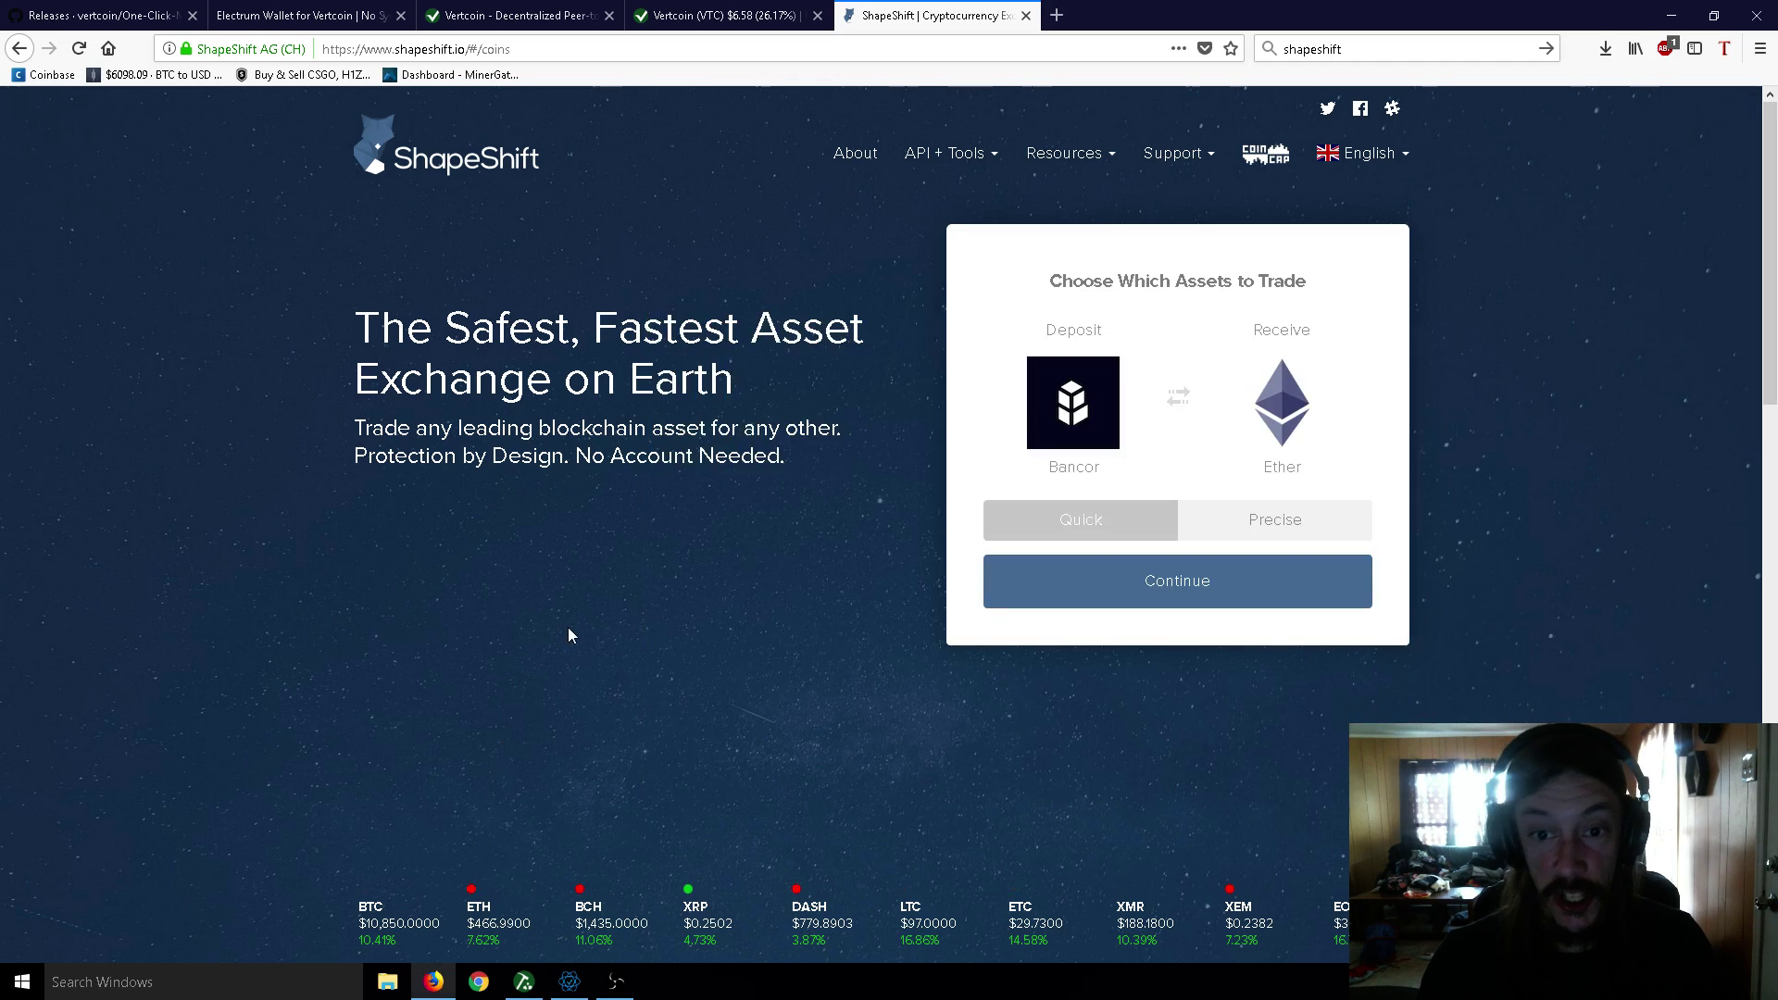
pyautogui.click(1049, 408)
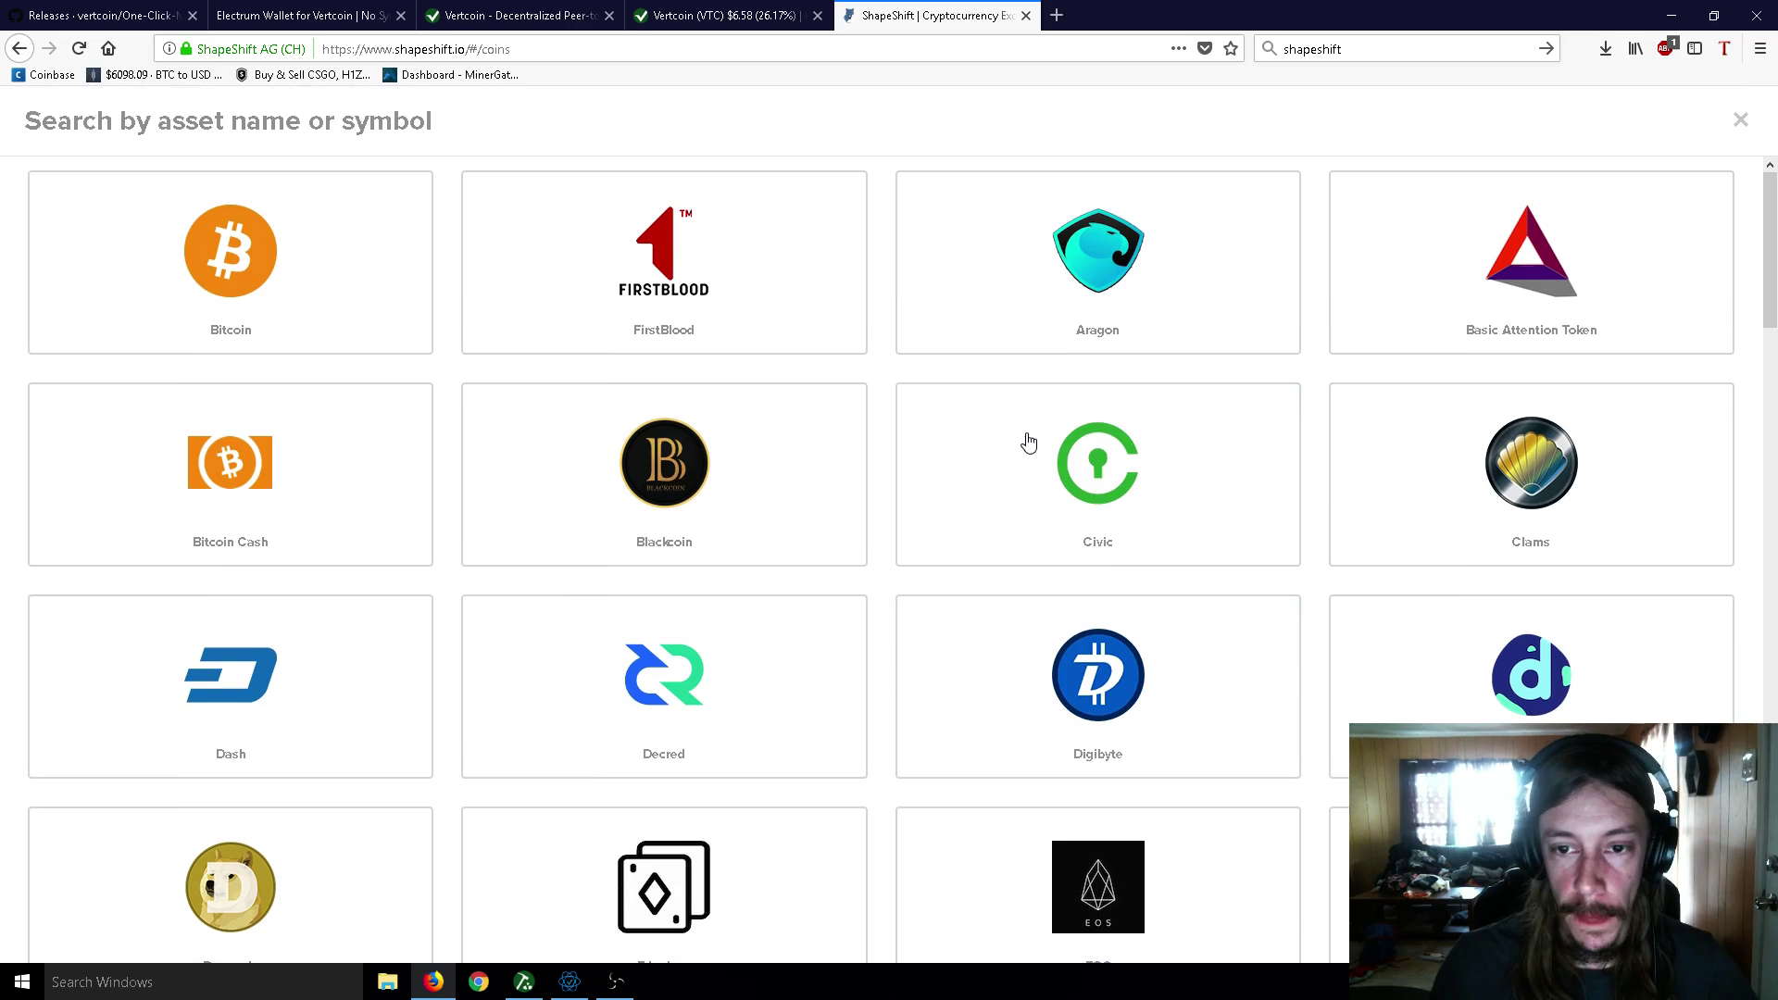
pyautogui.scroll(-6, 1008, 504)
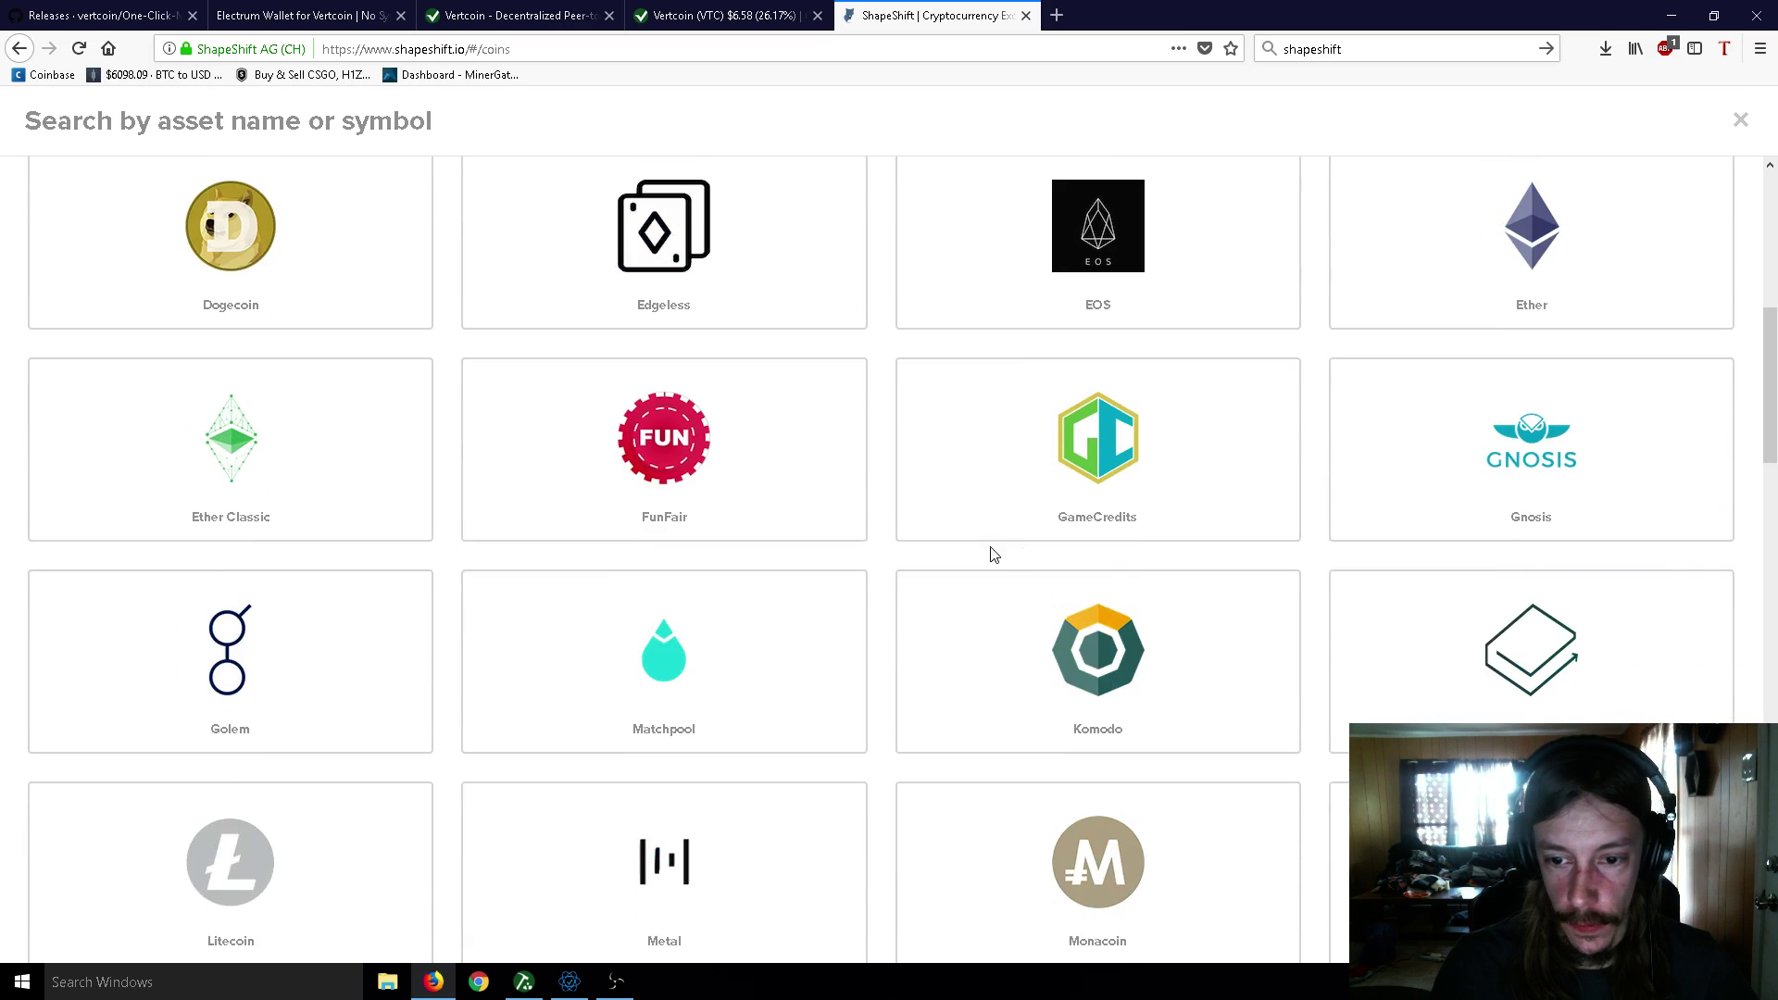
pyautogui.scroll(-10, 1113, 560)
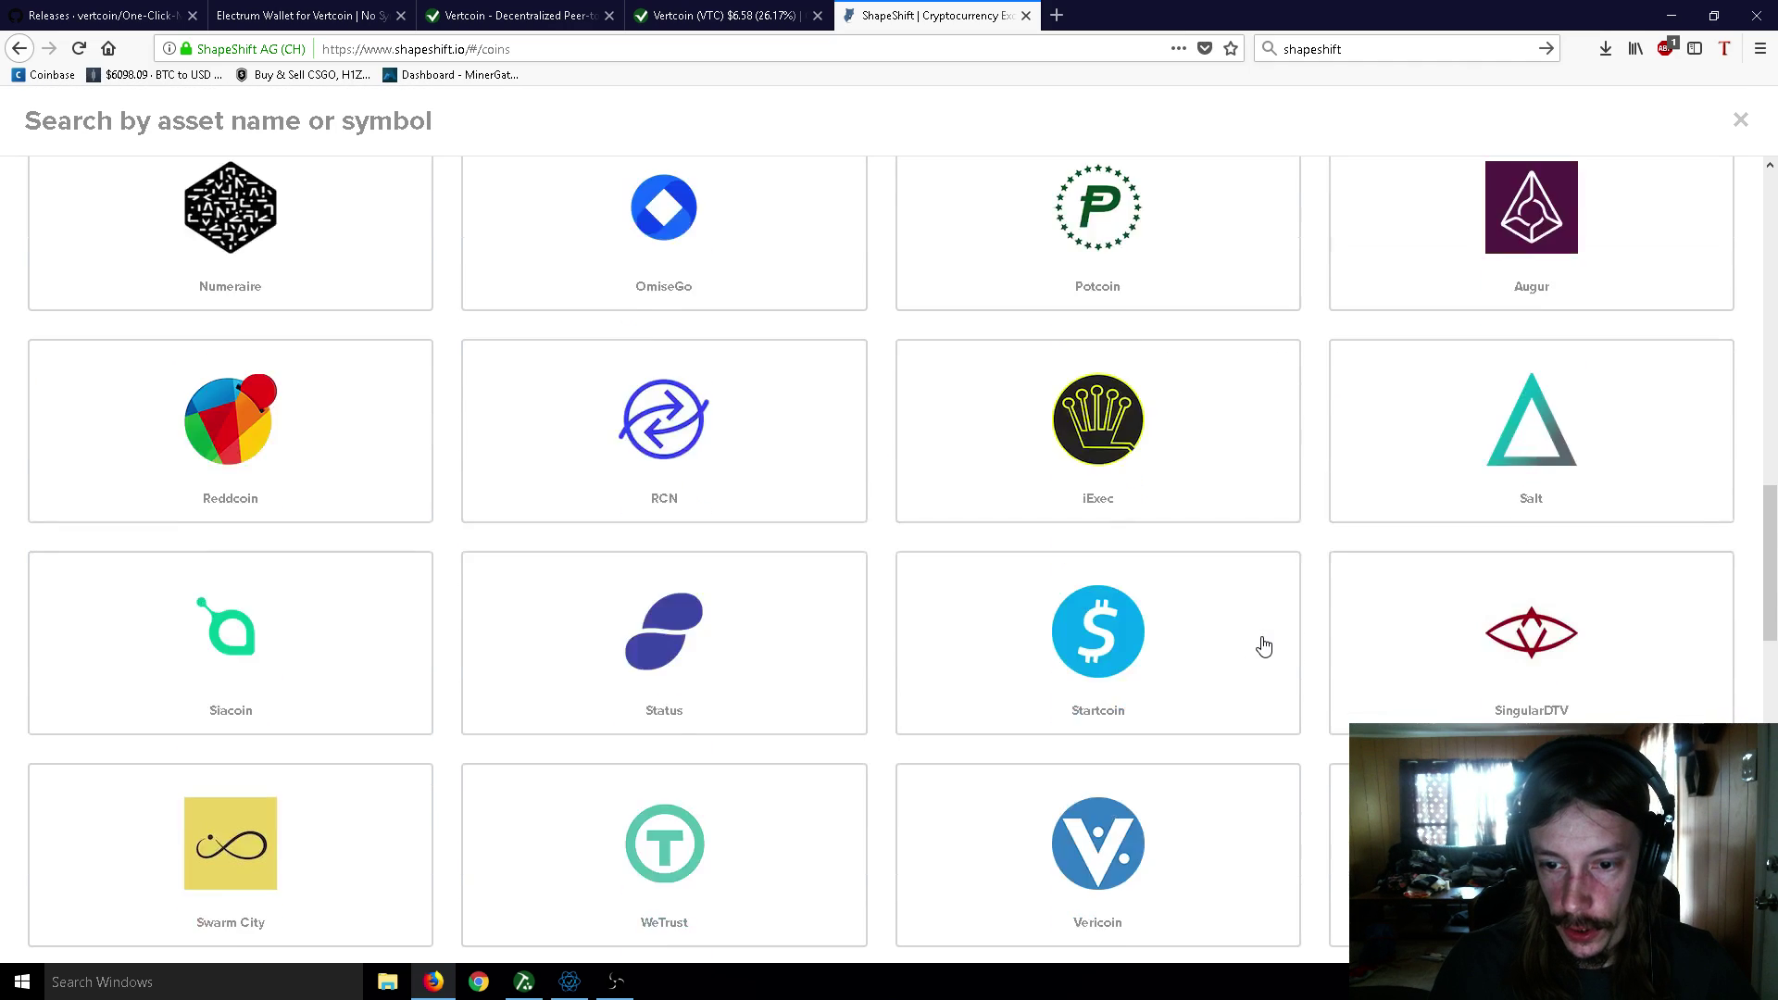
pyautogui.click(1530, 595)
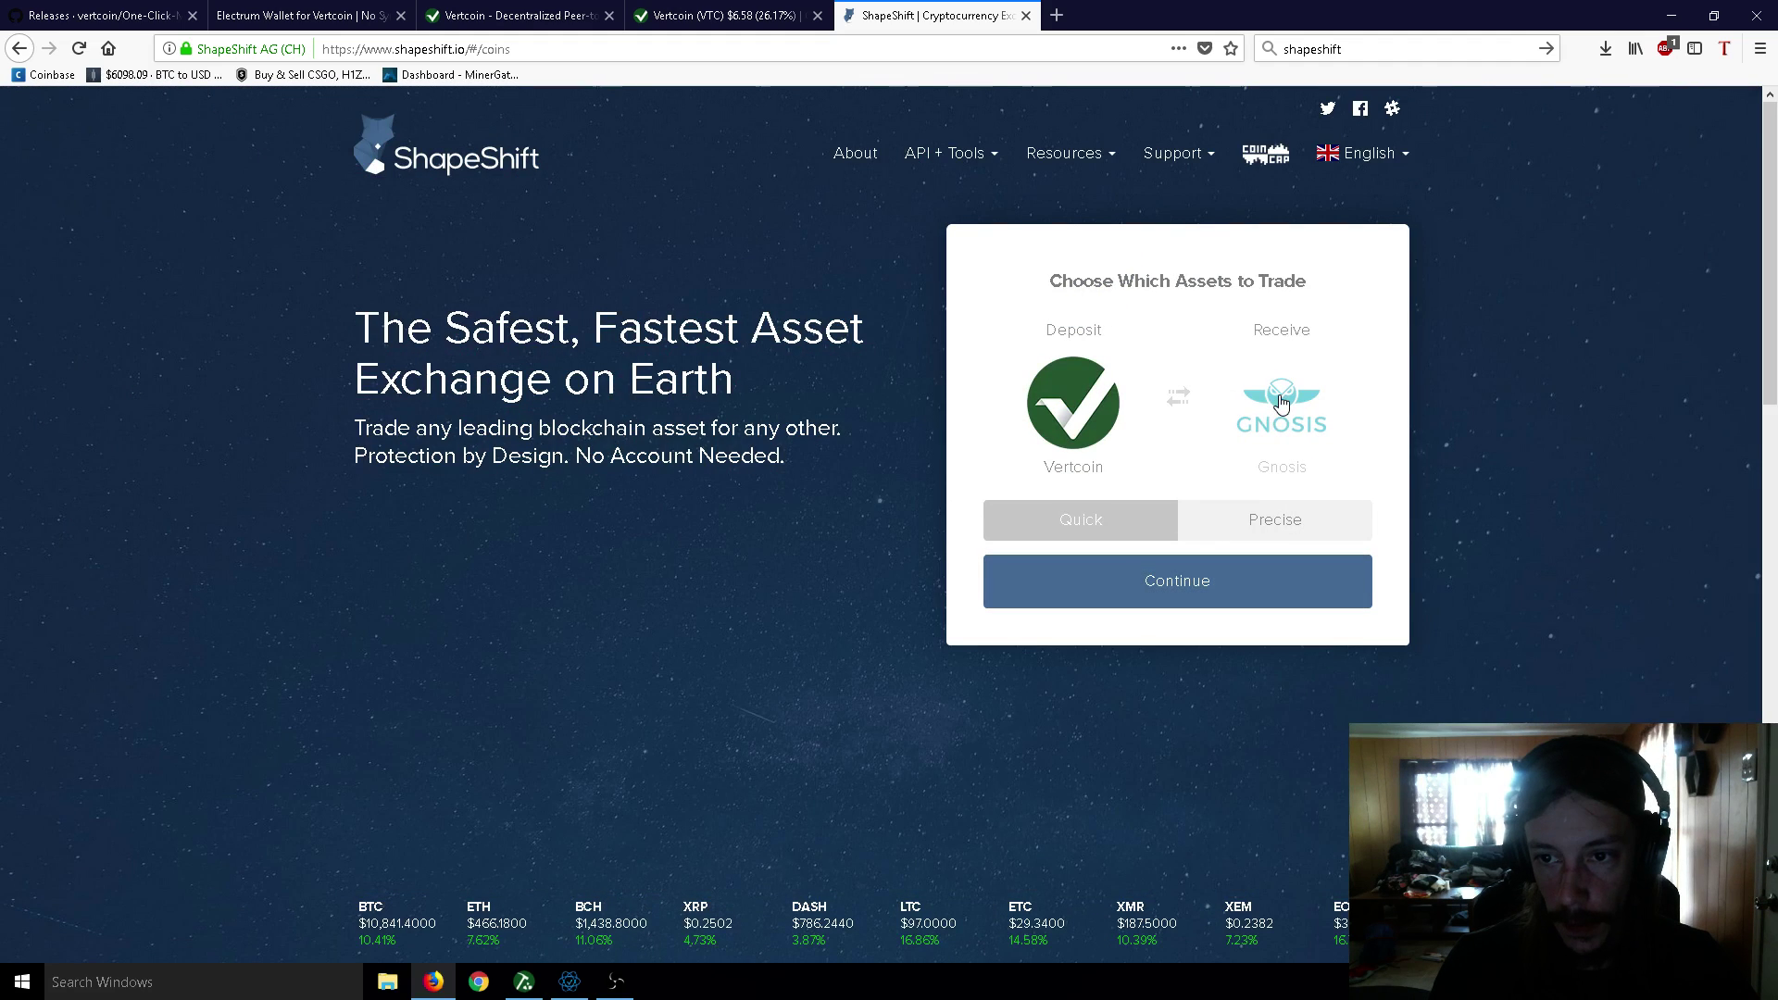
pyautogui.click(1276, 405)
pyautogui.click(277, 278)
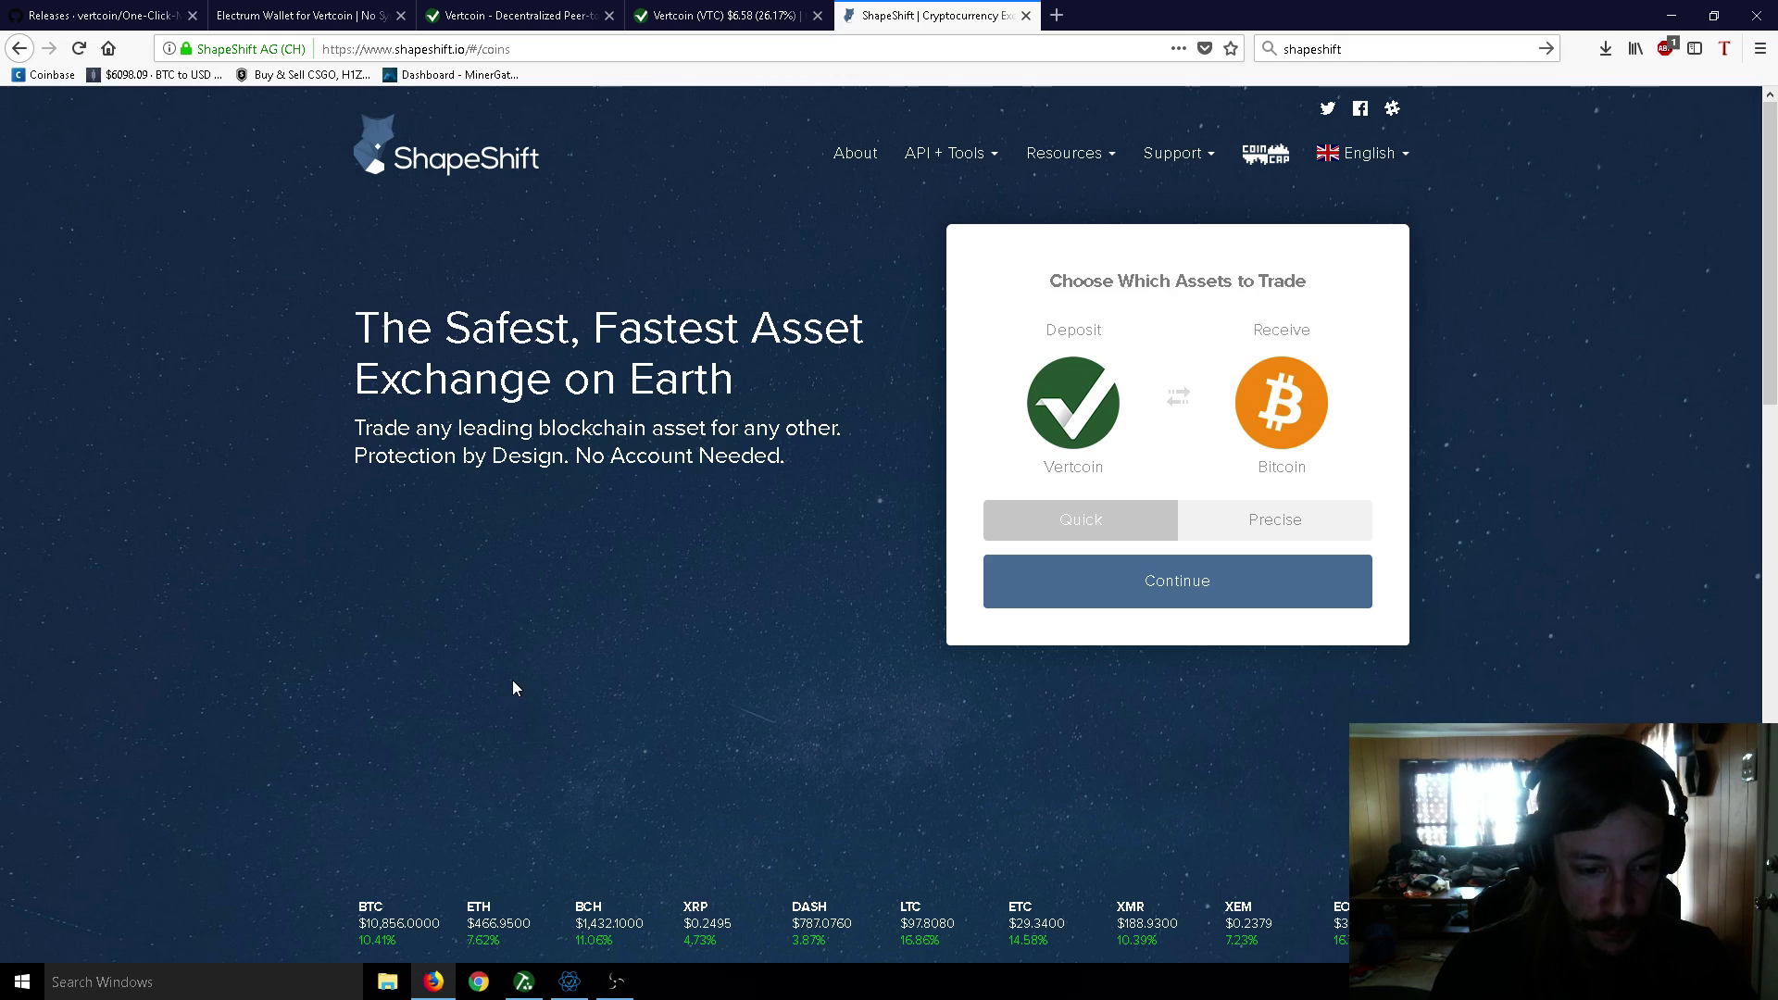
# - Review the One-Click Miner's general, P2Pool and mining settings, close them unchanged, and highlight the miner hashrate
pyautogui.moveTo(524, 980)
pyautogui.click(542, 876)
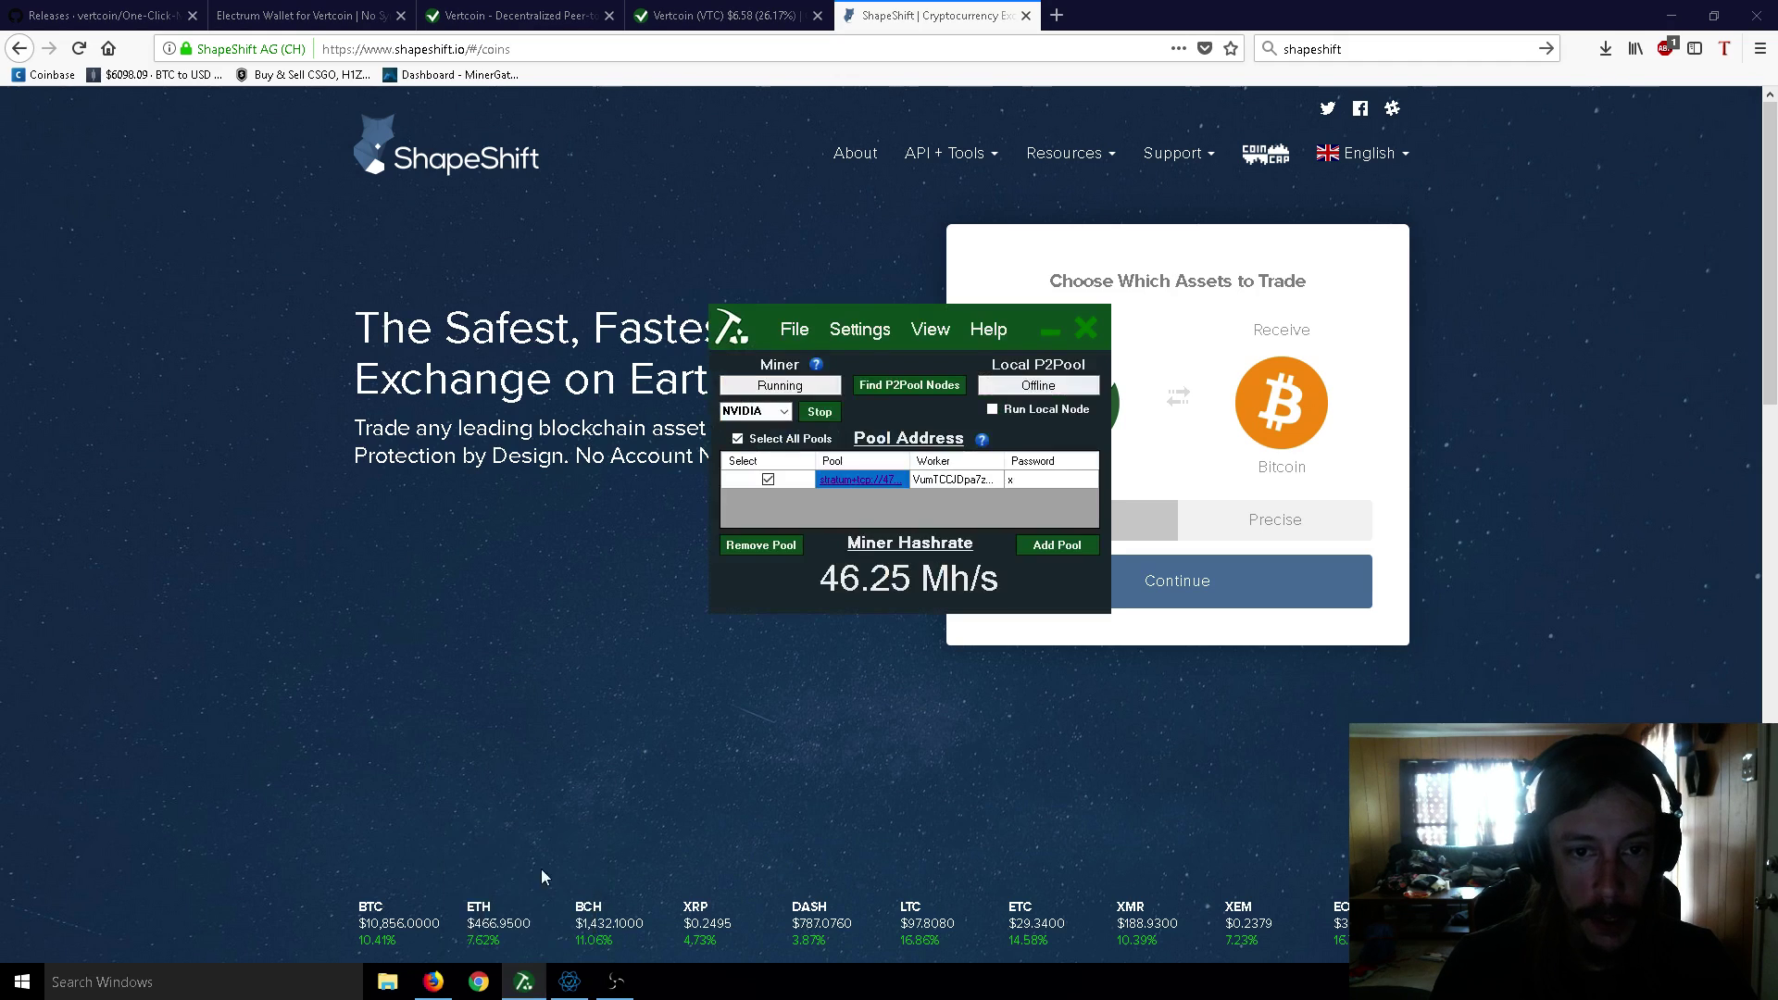
pyautogui.click(860, 330)
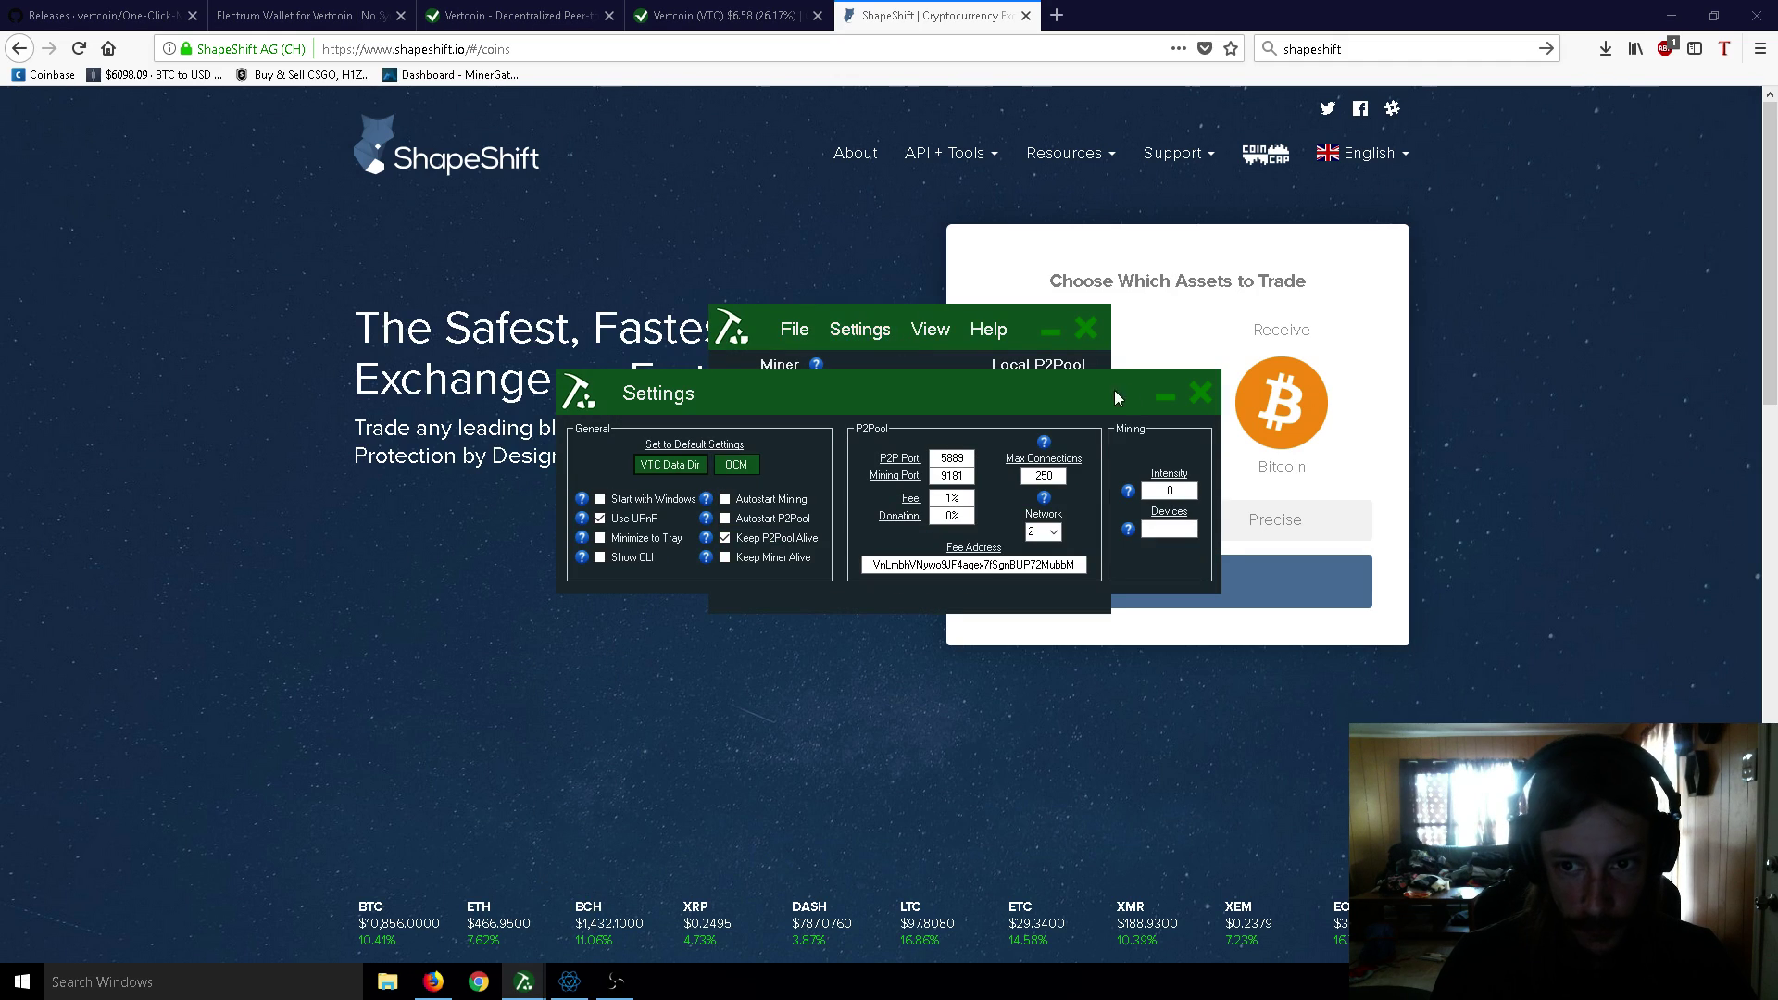
pyautogui.click(1201, 398)
pyautogui.moveTo(830, 593); pyautogui.dragTo(913, 584)
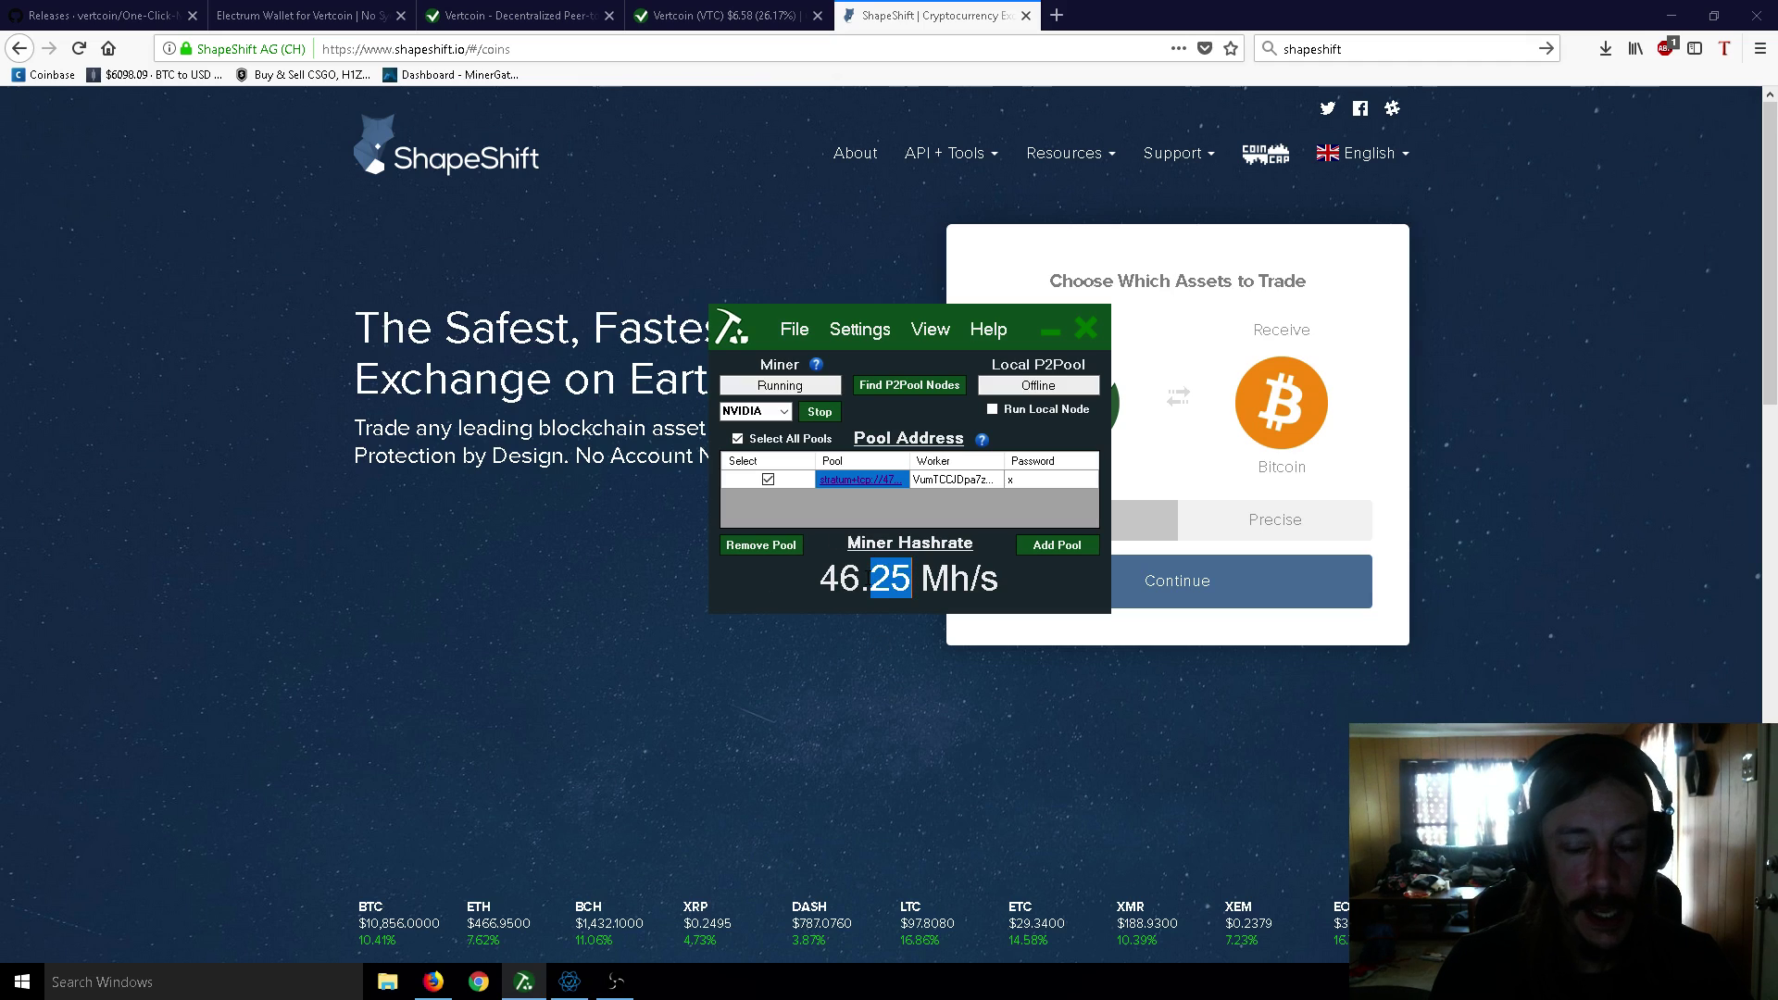
pyautogui.moveTo(821, 583); pyautogui.dragTo(983, 583)
# - Examine the Send, Receive, Coins and History views of the Electrum-VTC wallet, and return to the ShapeShift page
pyautogui.click(570, 982)
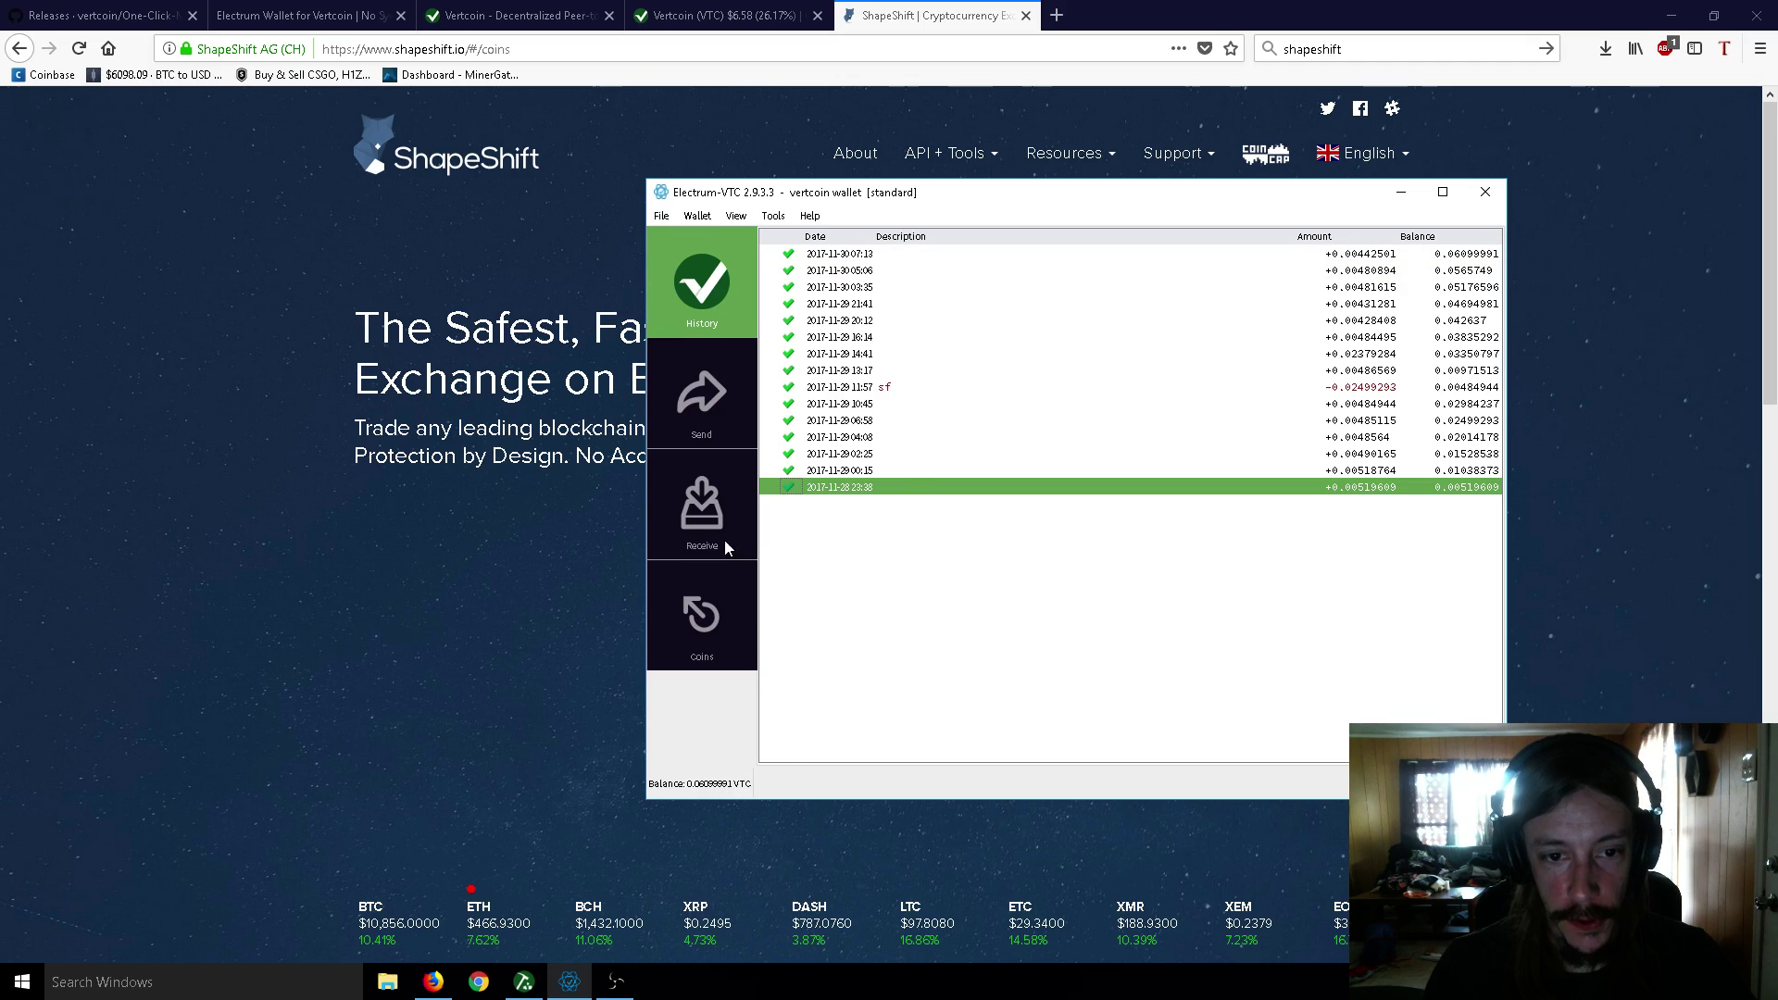
pyautogui.click(709, 422)
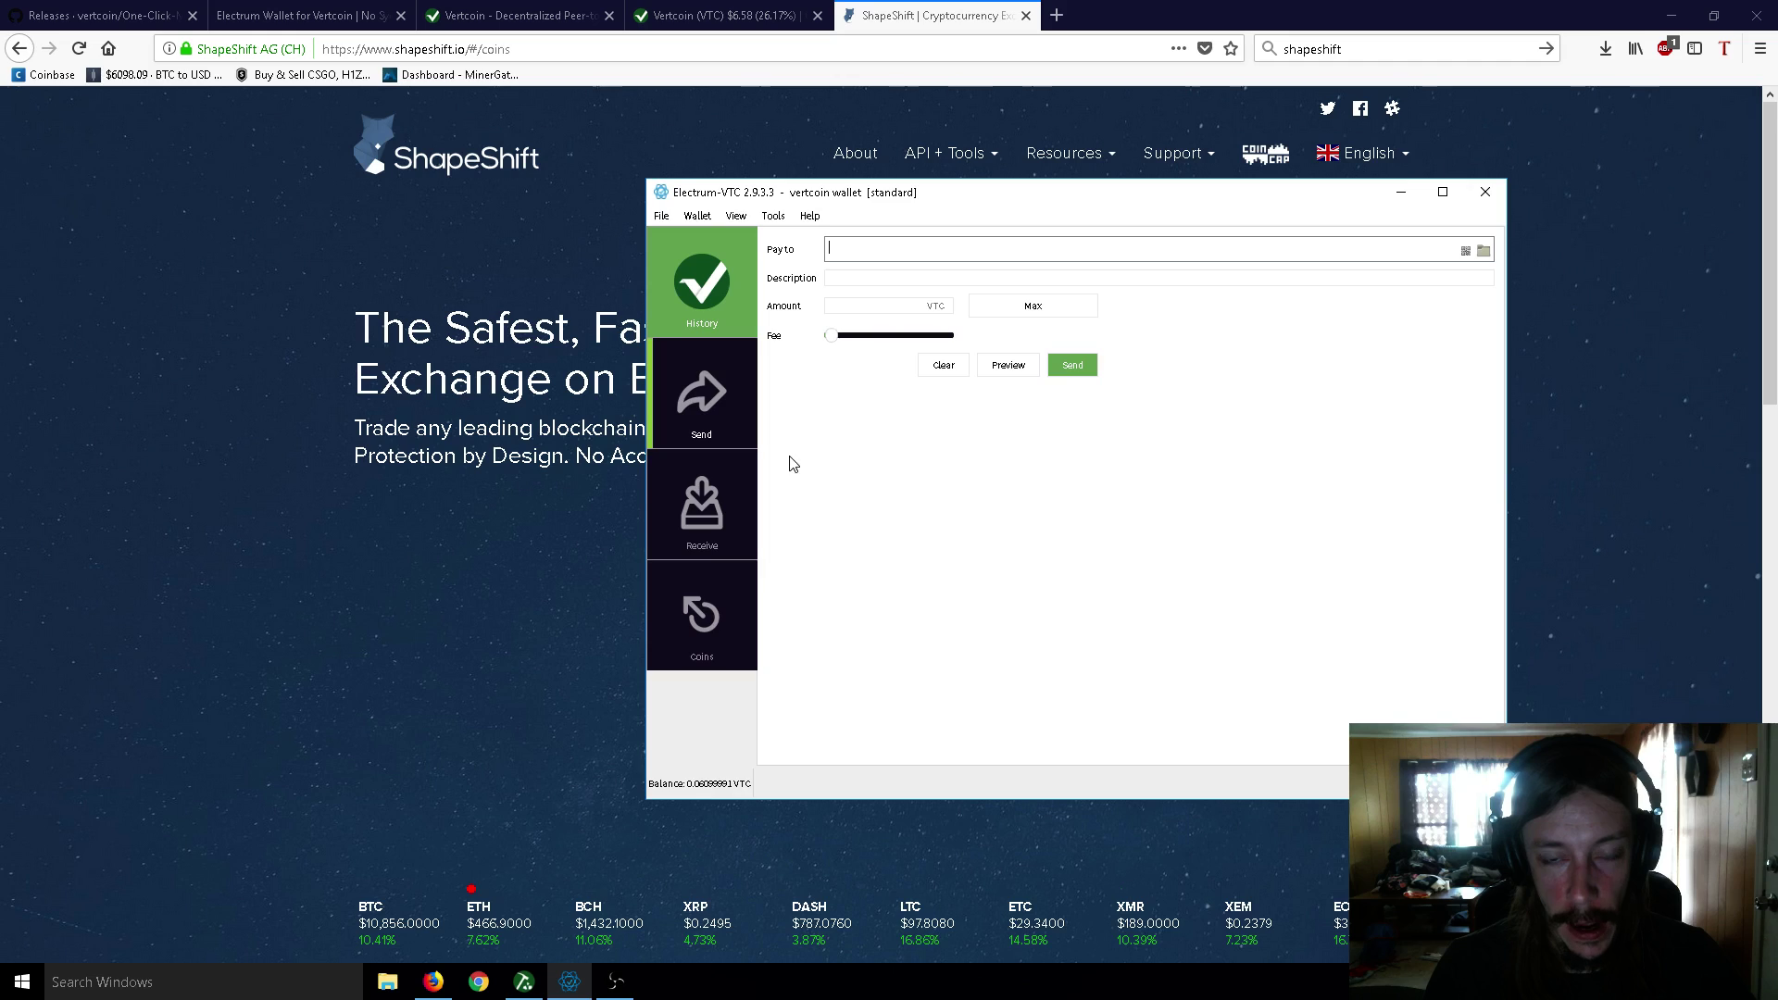
pyautogui.moveTo(905, 199); pyautogui.dragTo(954, 242)
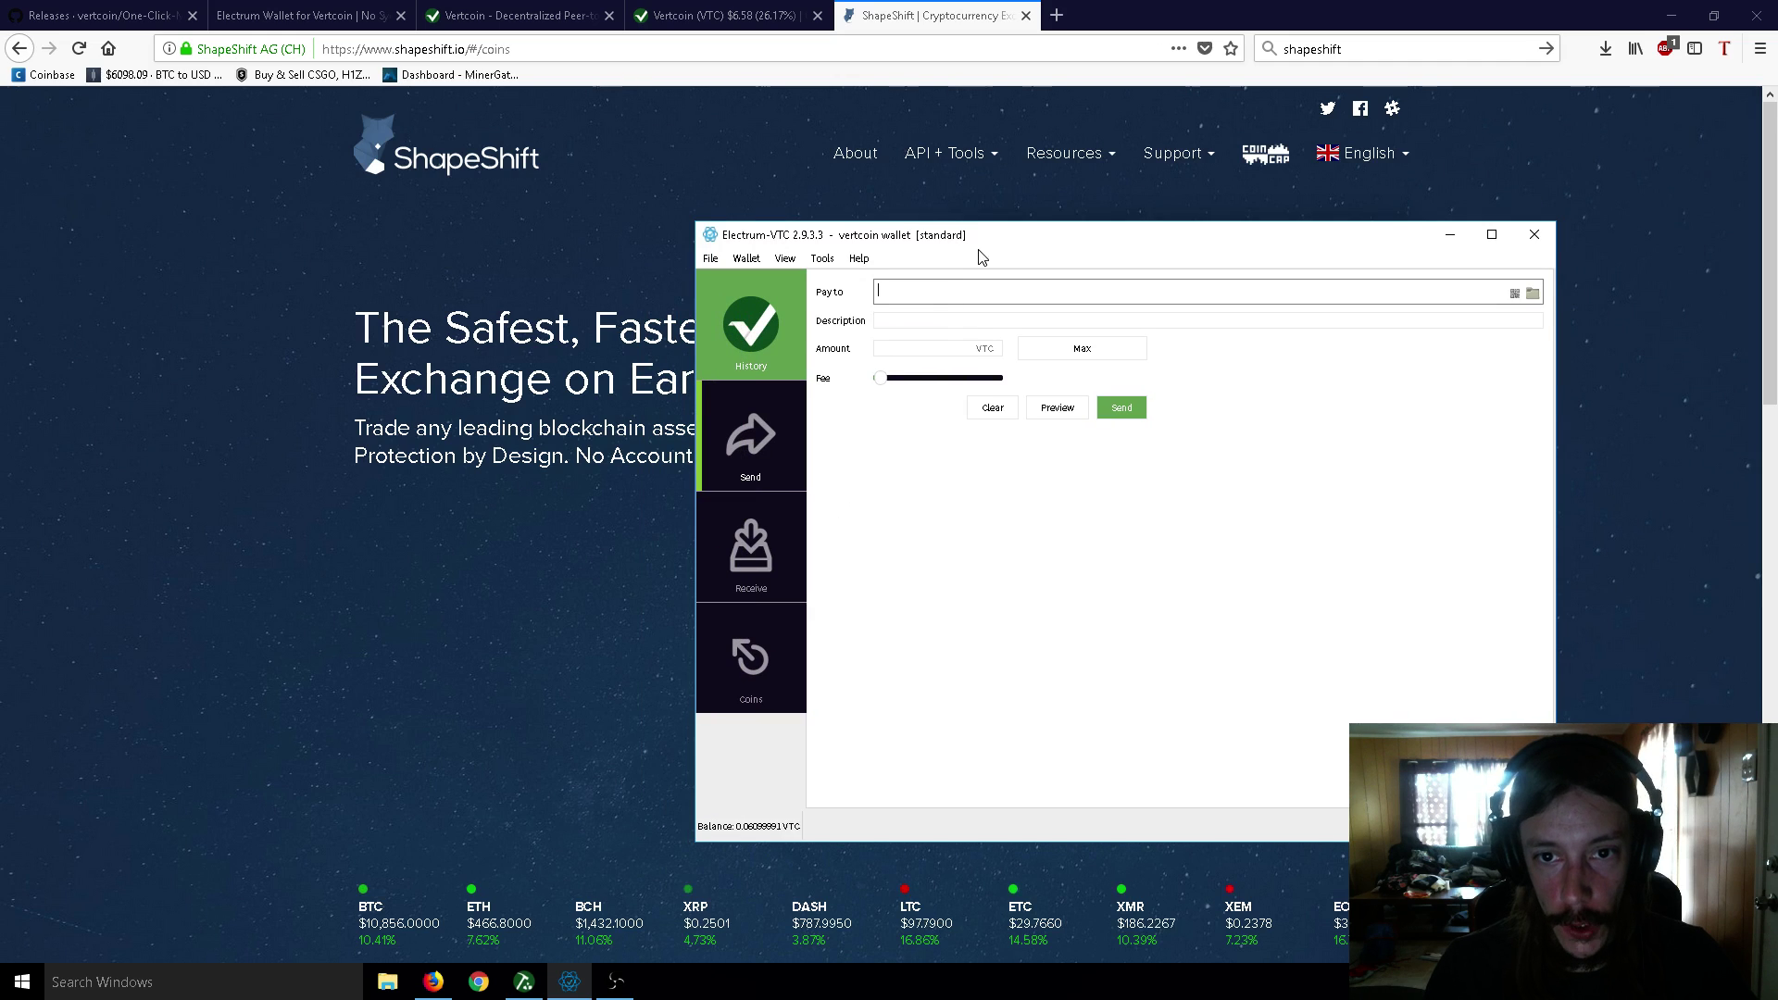
pyautogui.moveTo(841, 354); pyautogui.dragTo(787, 282)
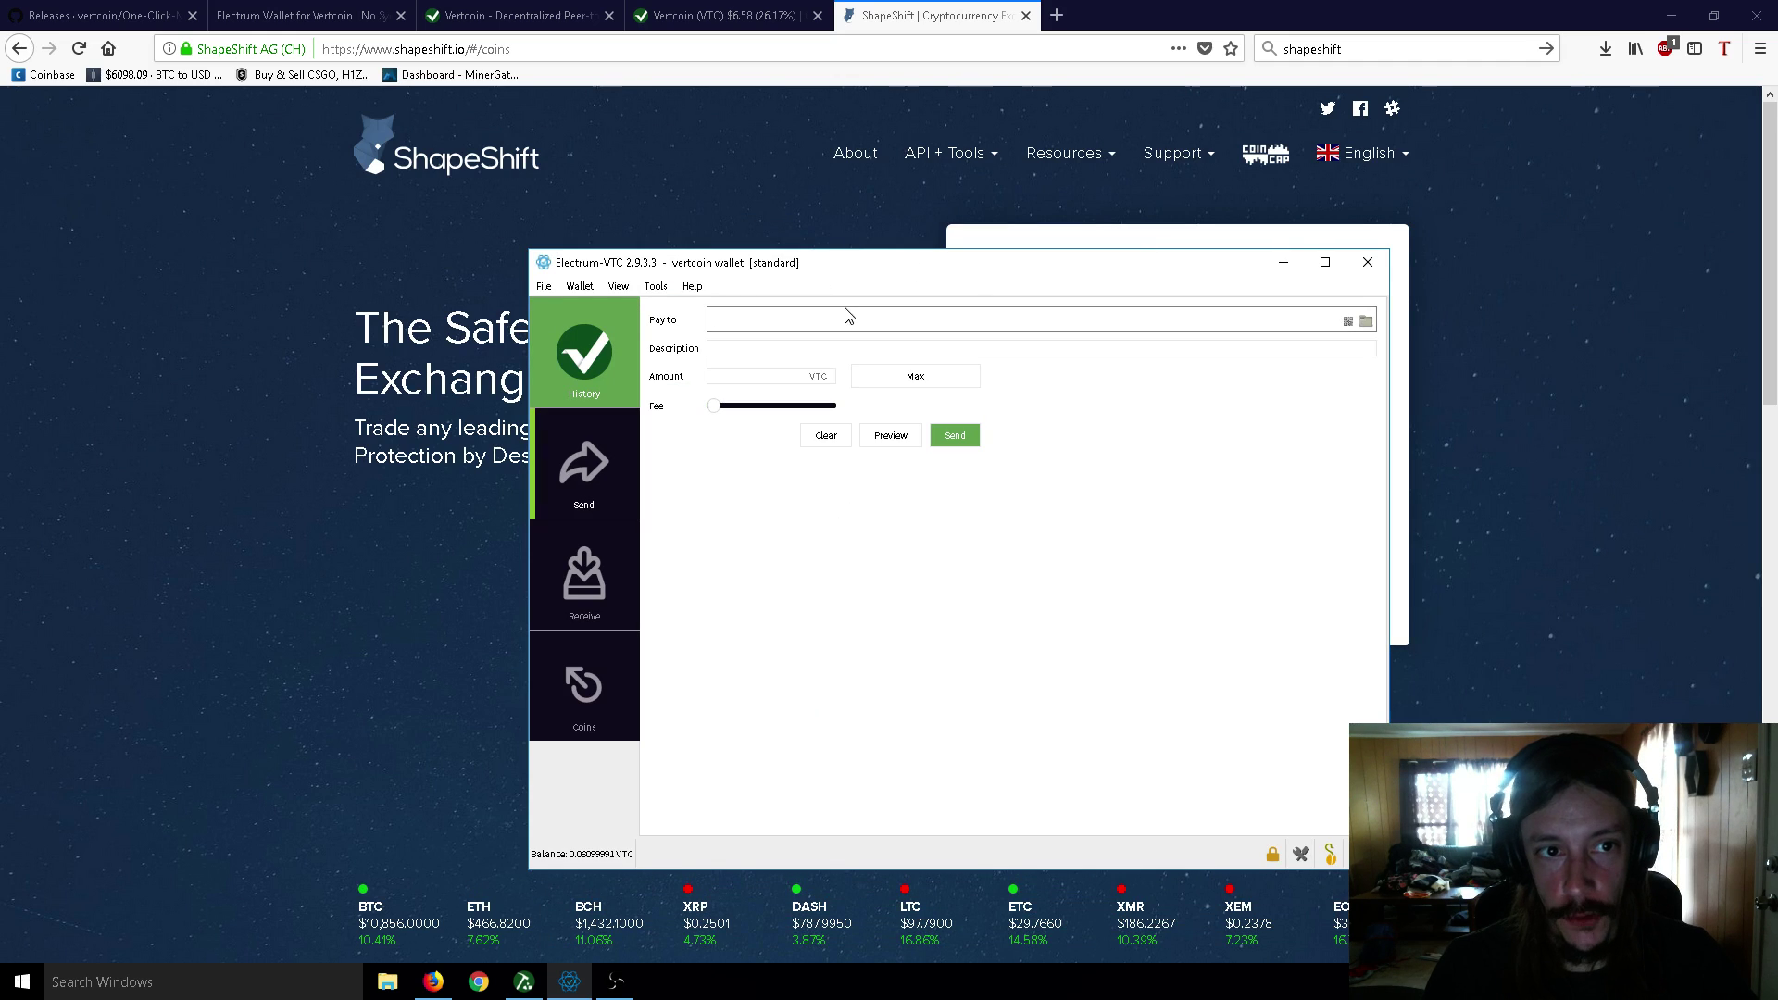
pyautogui.click(773, 322)
pyautogui.click(576, 596)
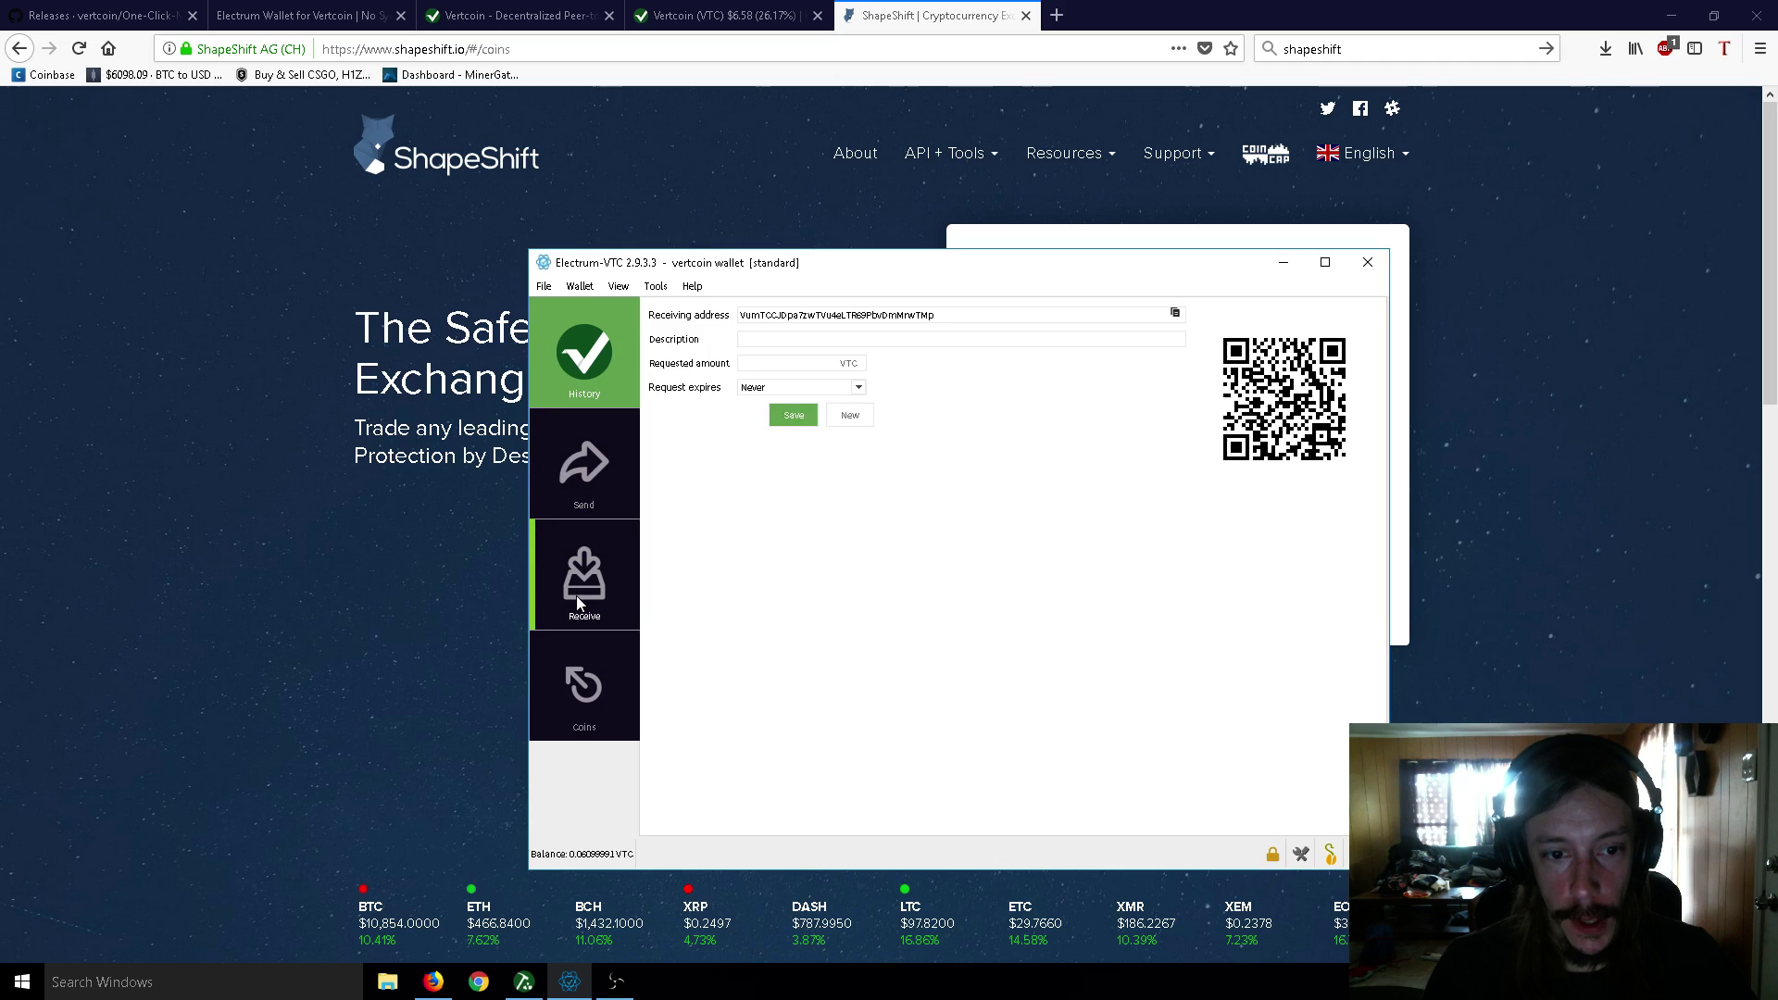
pyautogui.click(575, 698)
pyautogui.click(602, 336)
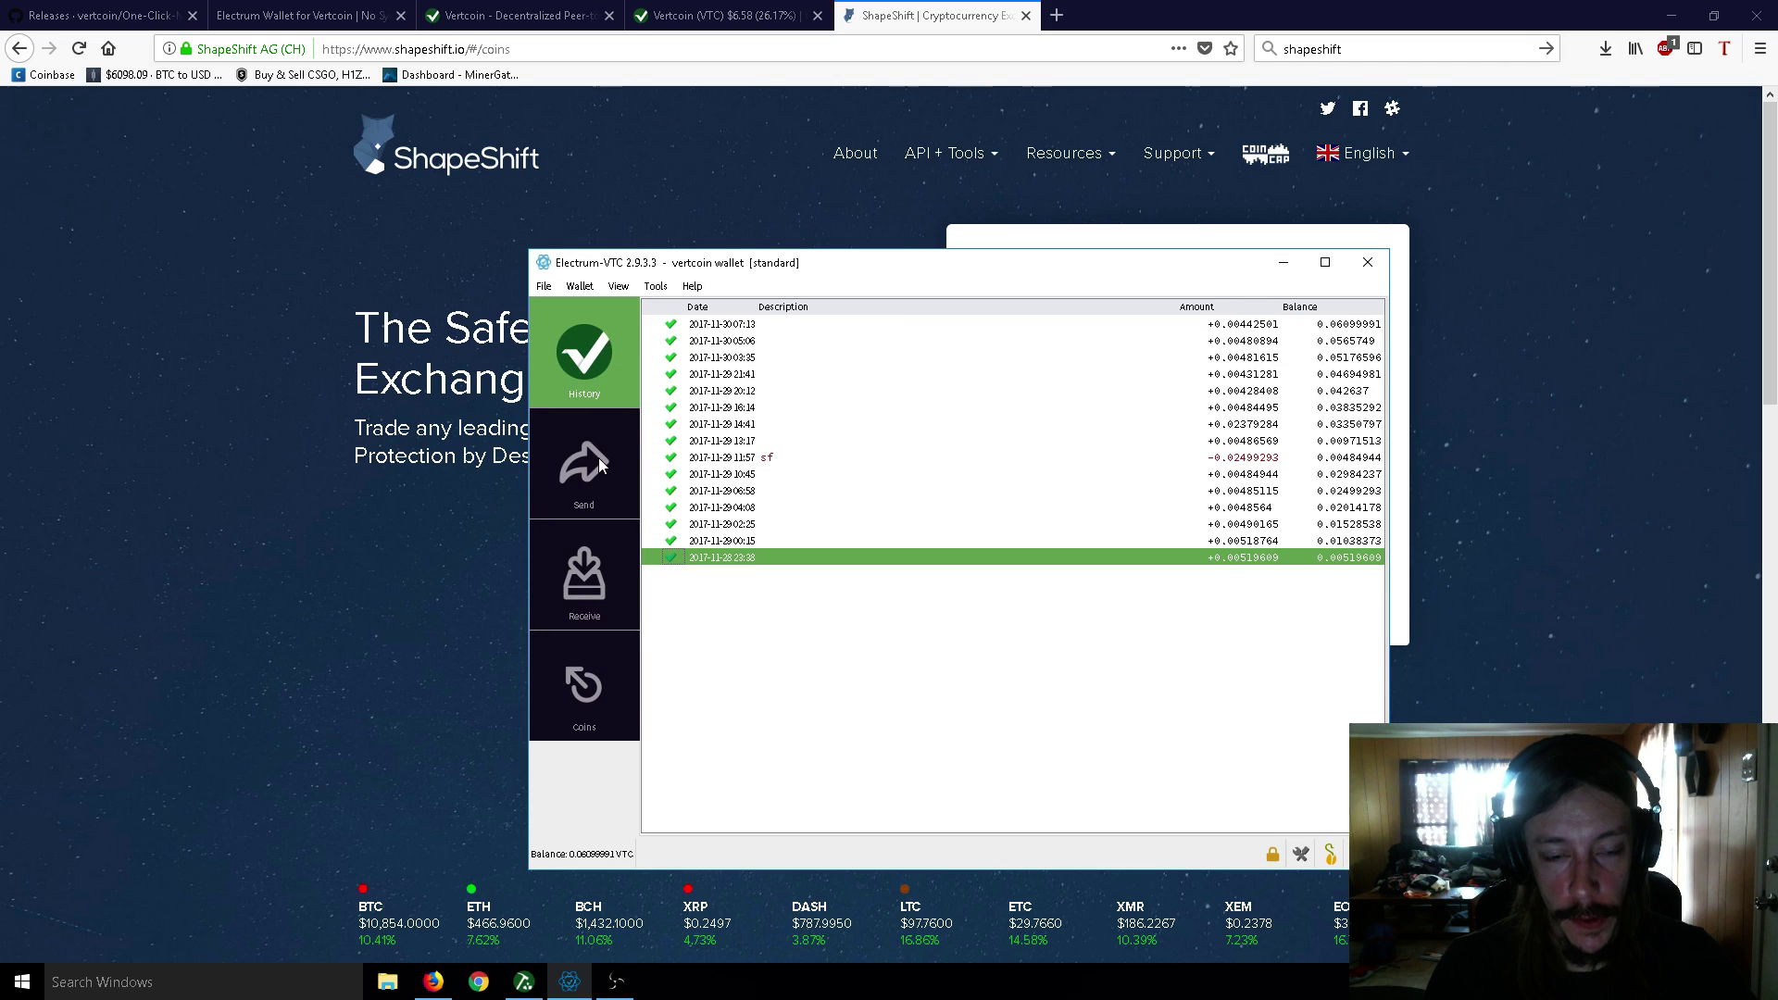
pyautogui.click(575, 694)
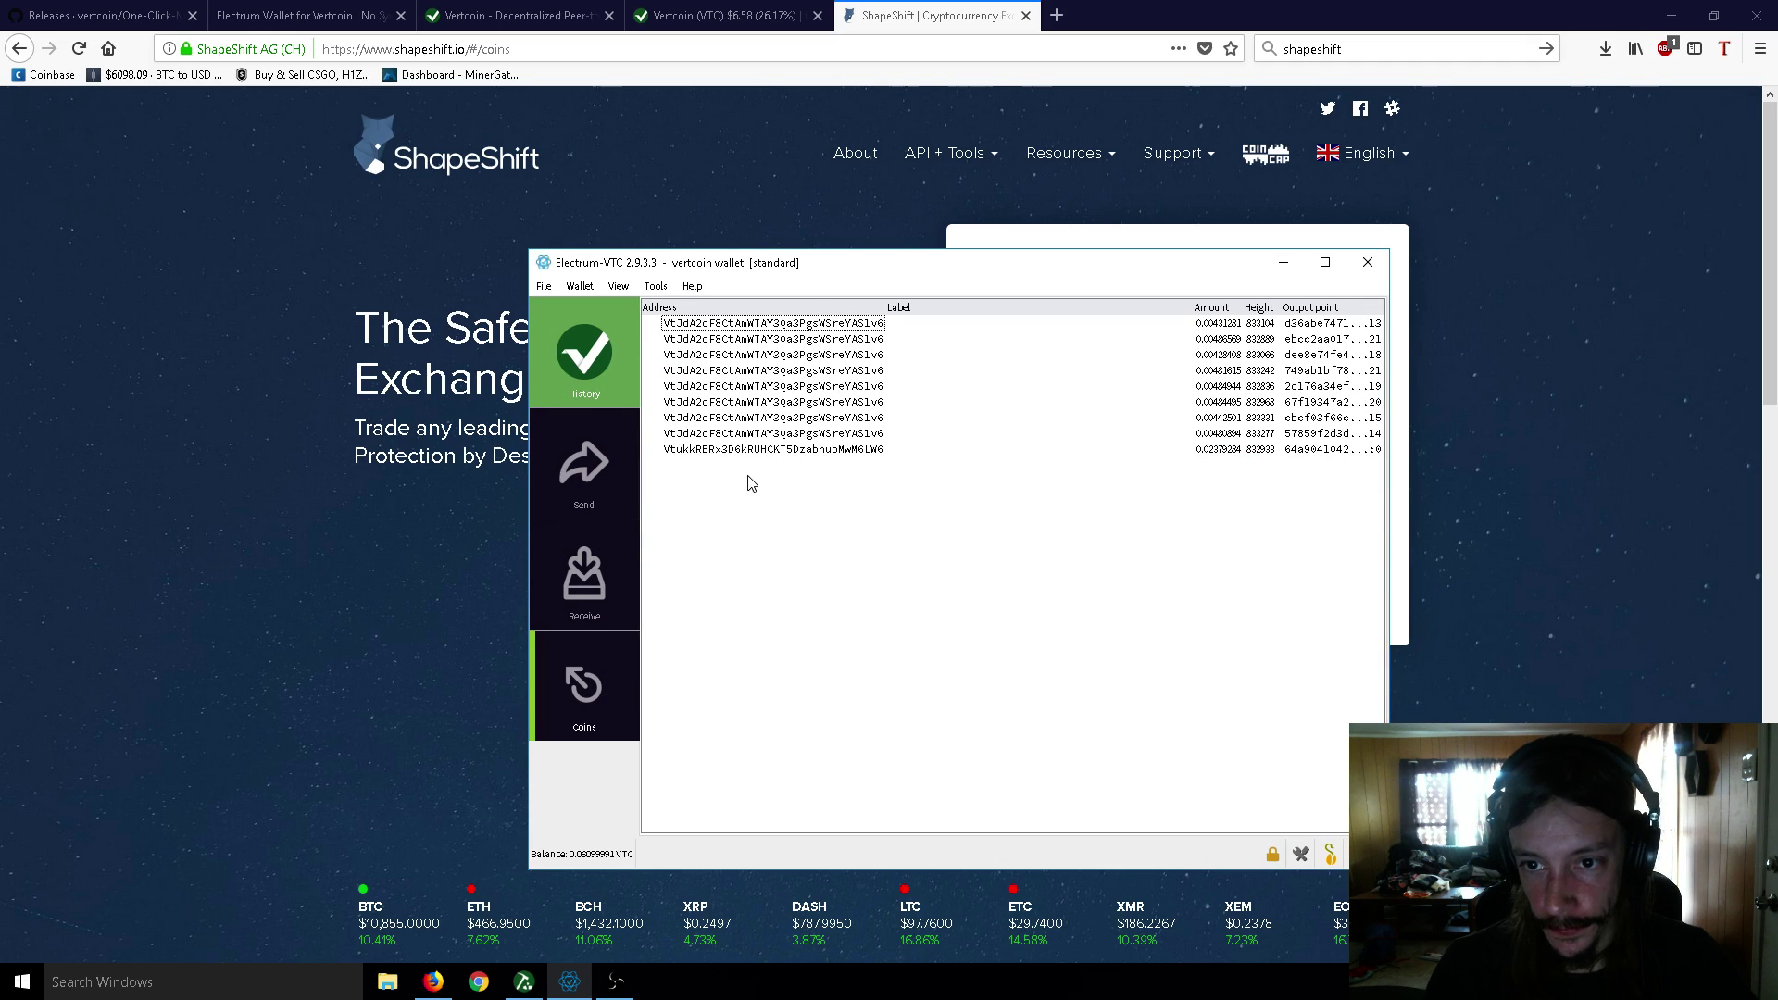
pyautogui.click(570, 354)
pyautogui.click(524, 385)
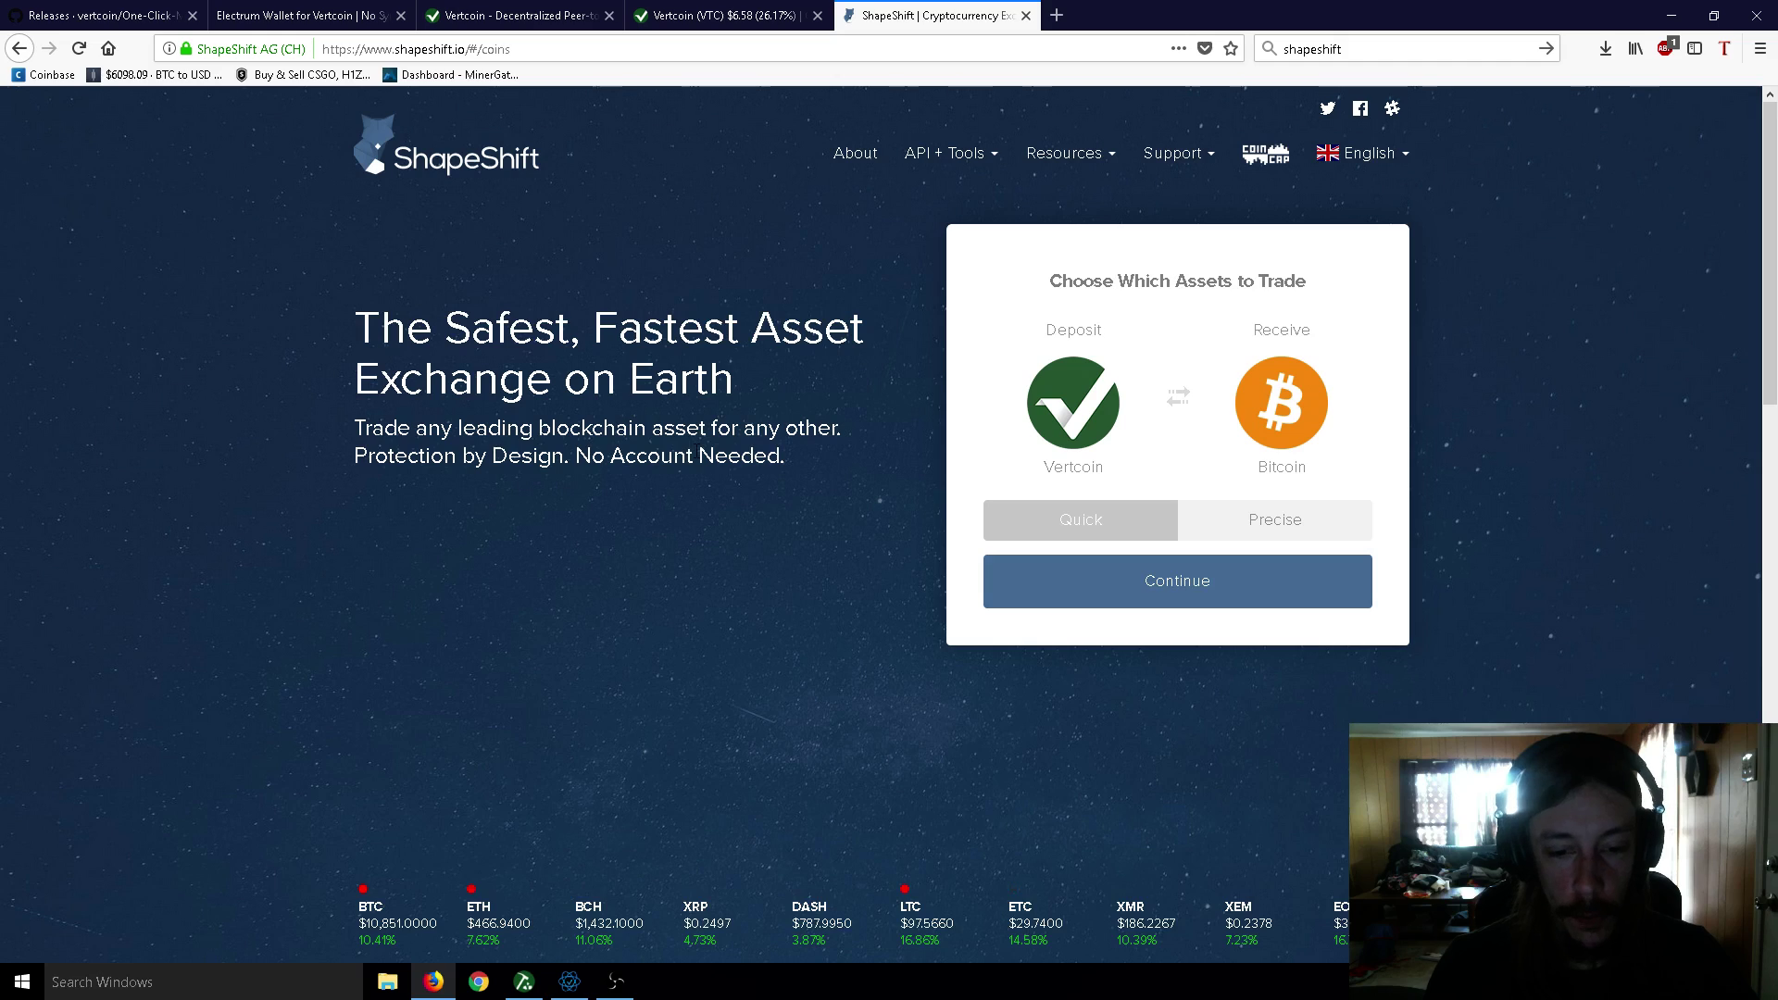
# - Glance at the One-Click Miner, and revisit its GitHub releases page, the Electrum-VTC site and ShapeShift
pyautogui.click(523, 982)
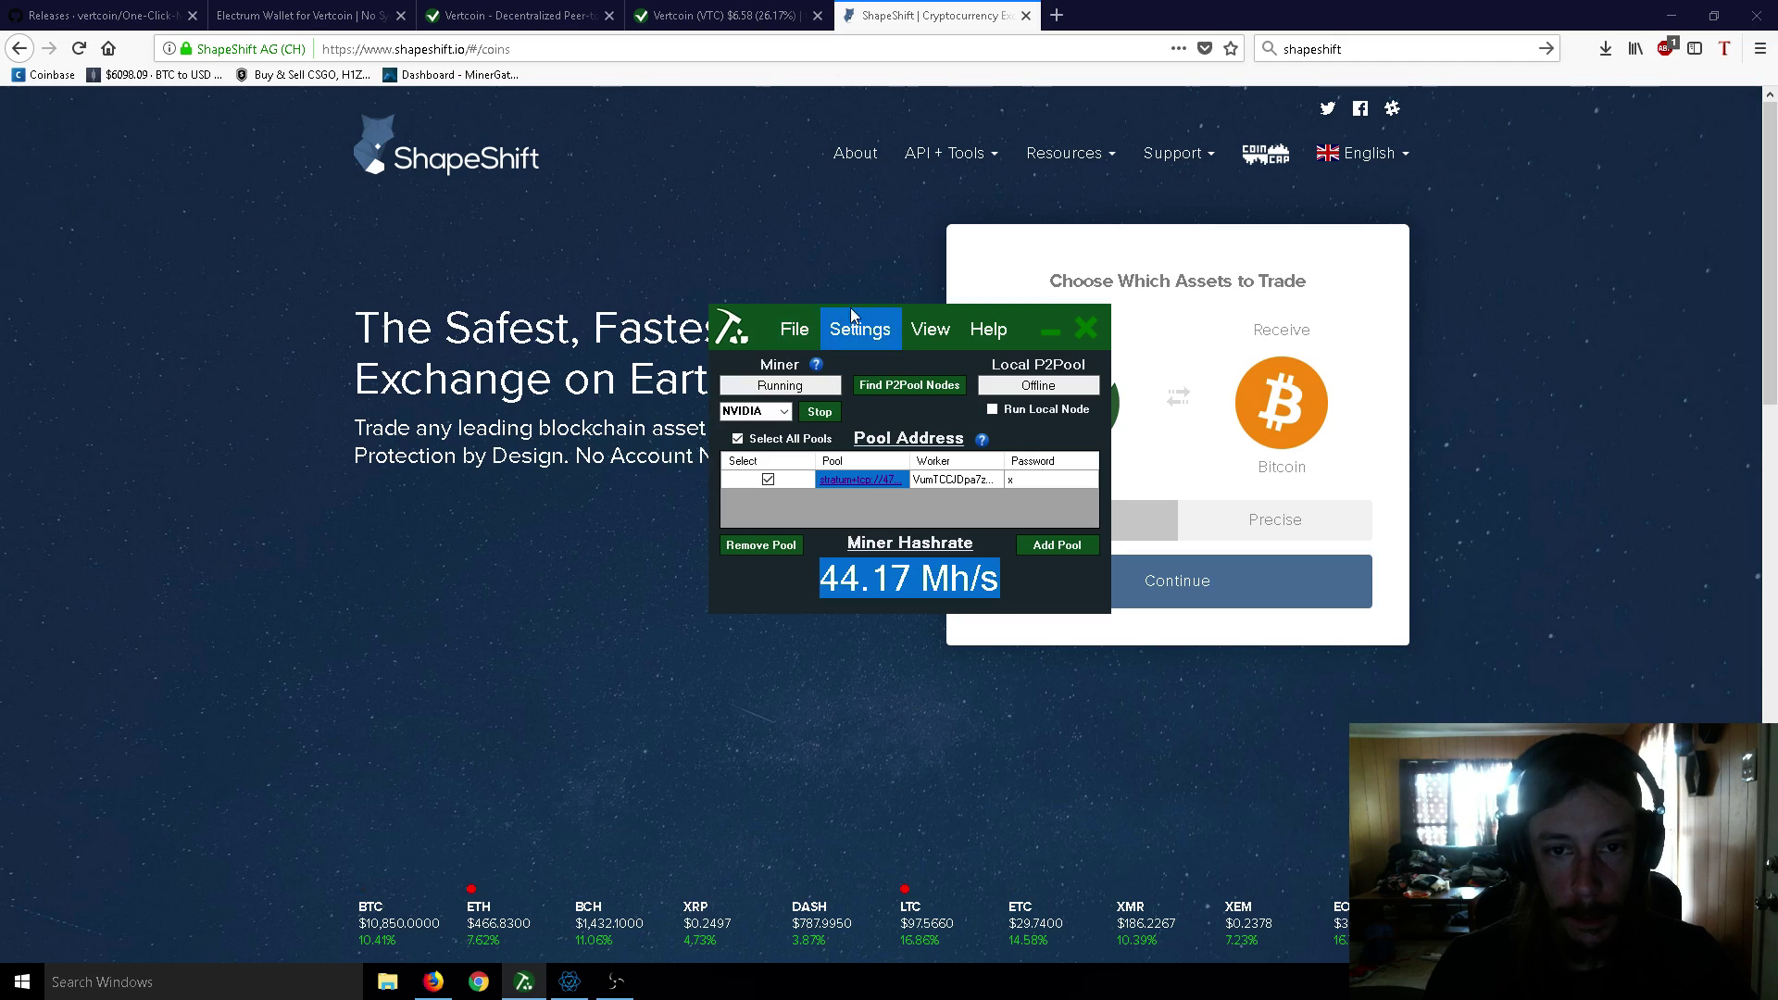
pyautogui.moveTo(1028, 316); pyautogui.dragTo(950, 295)
pyautogui.click(581, 280)
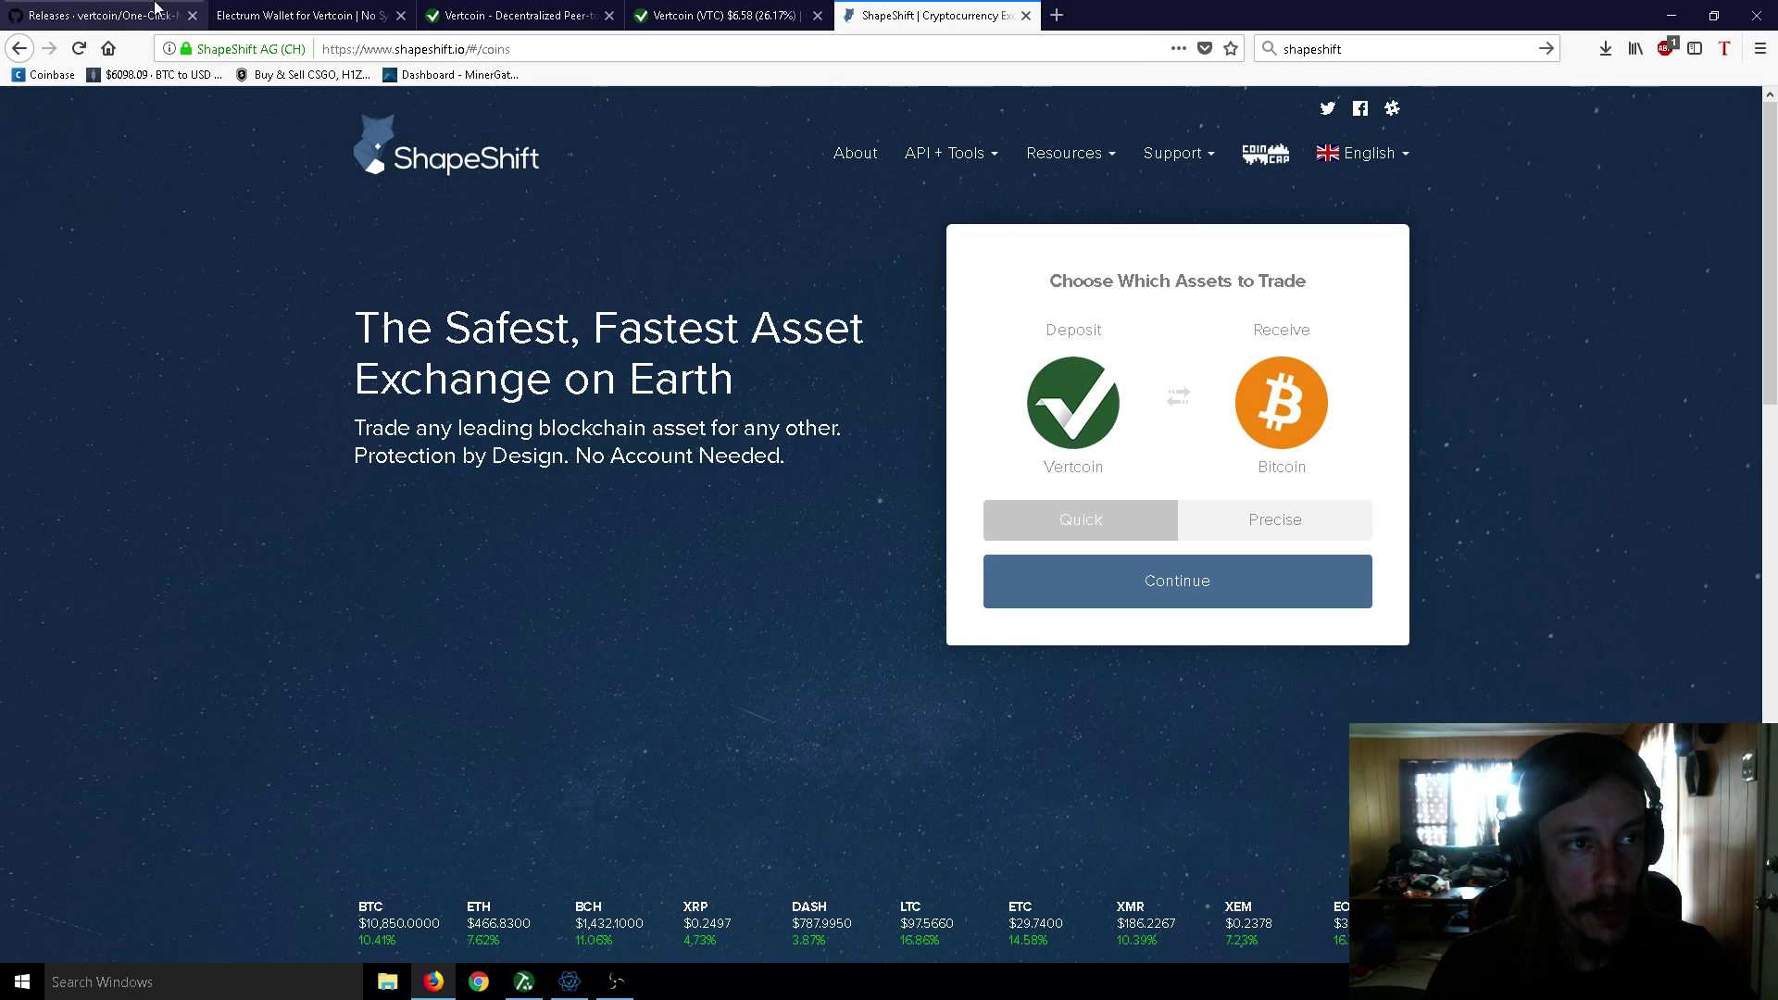
pyautogui.click(102, 15)
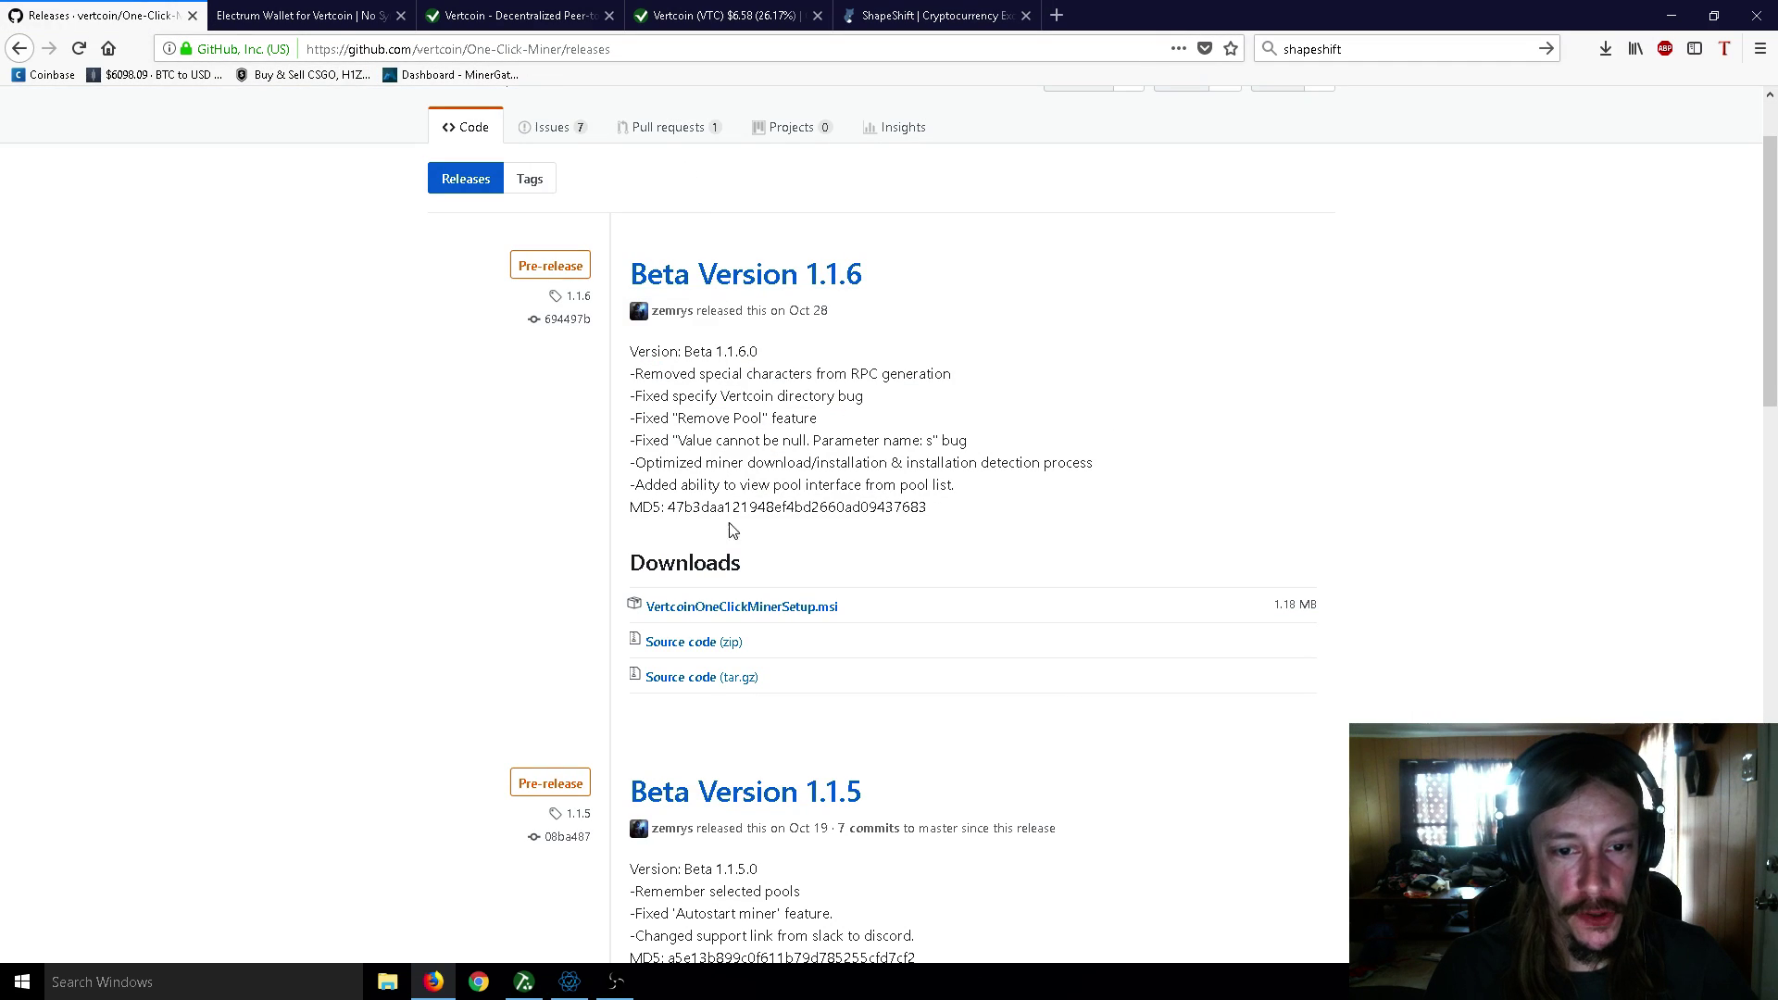
pyautogui.click(308, 11)
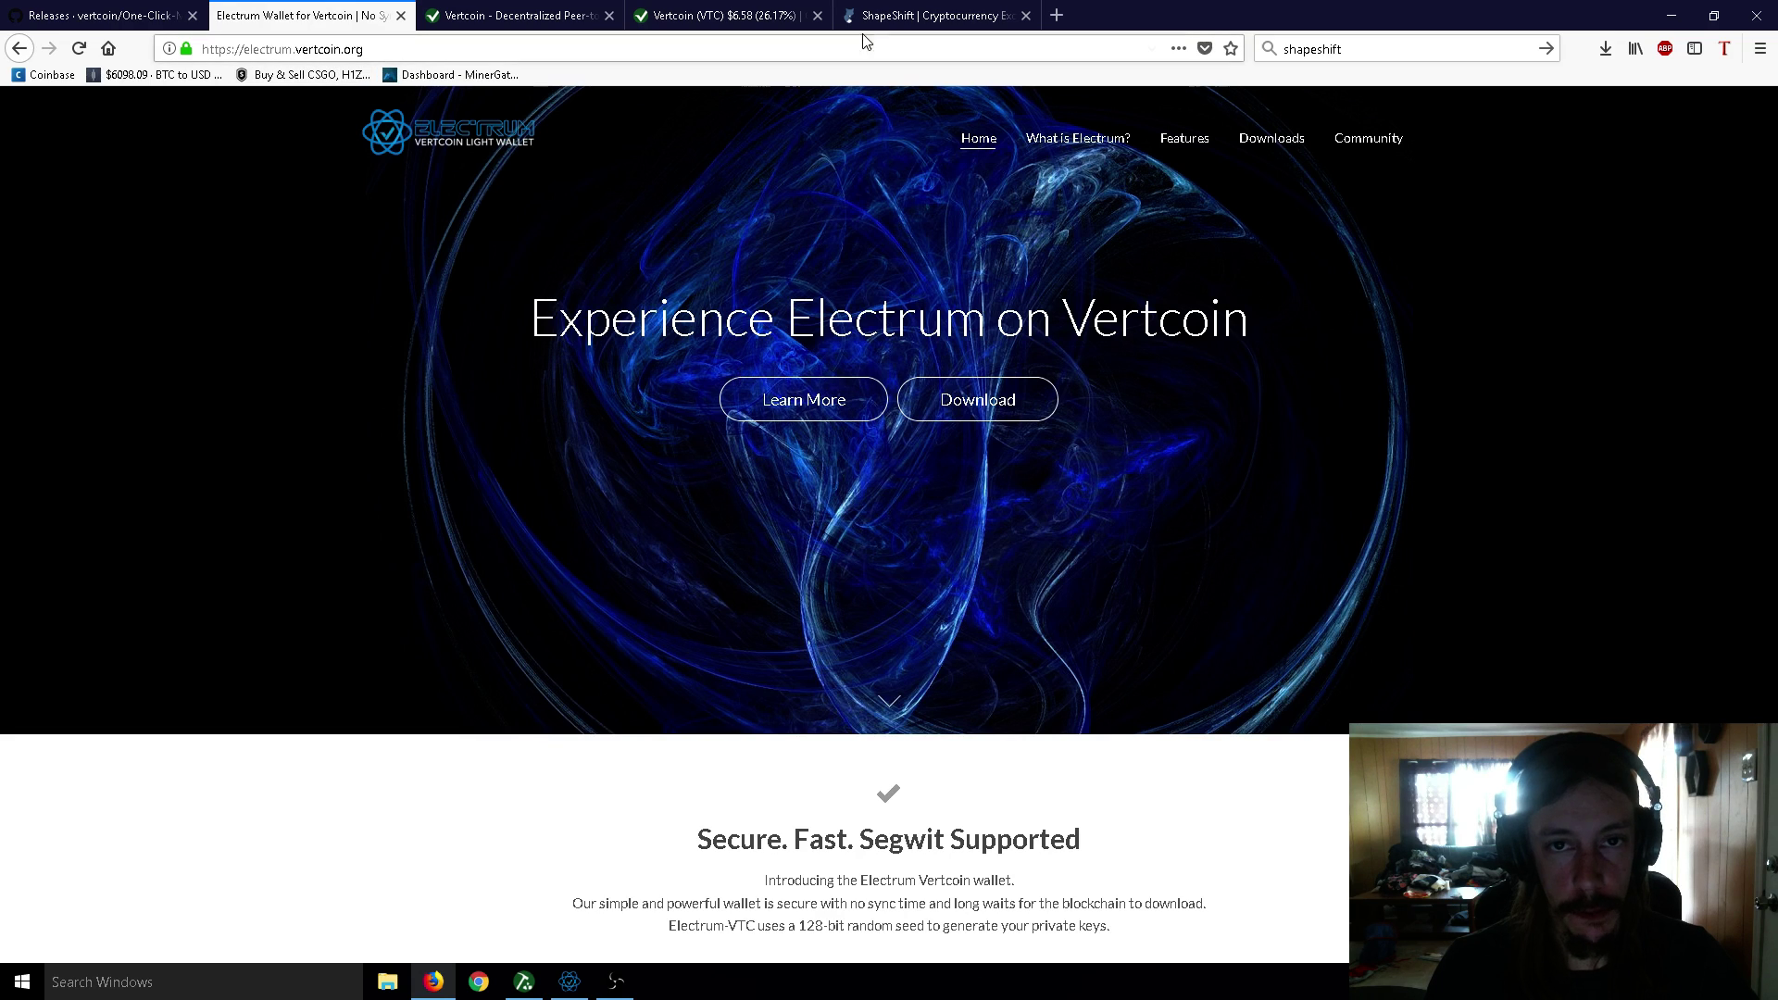
pyautogui.click(935, 15)
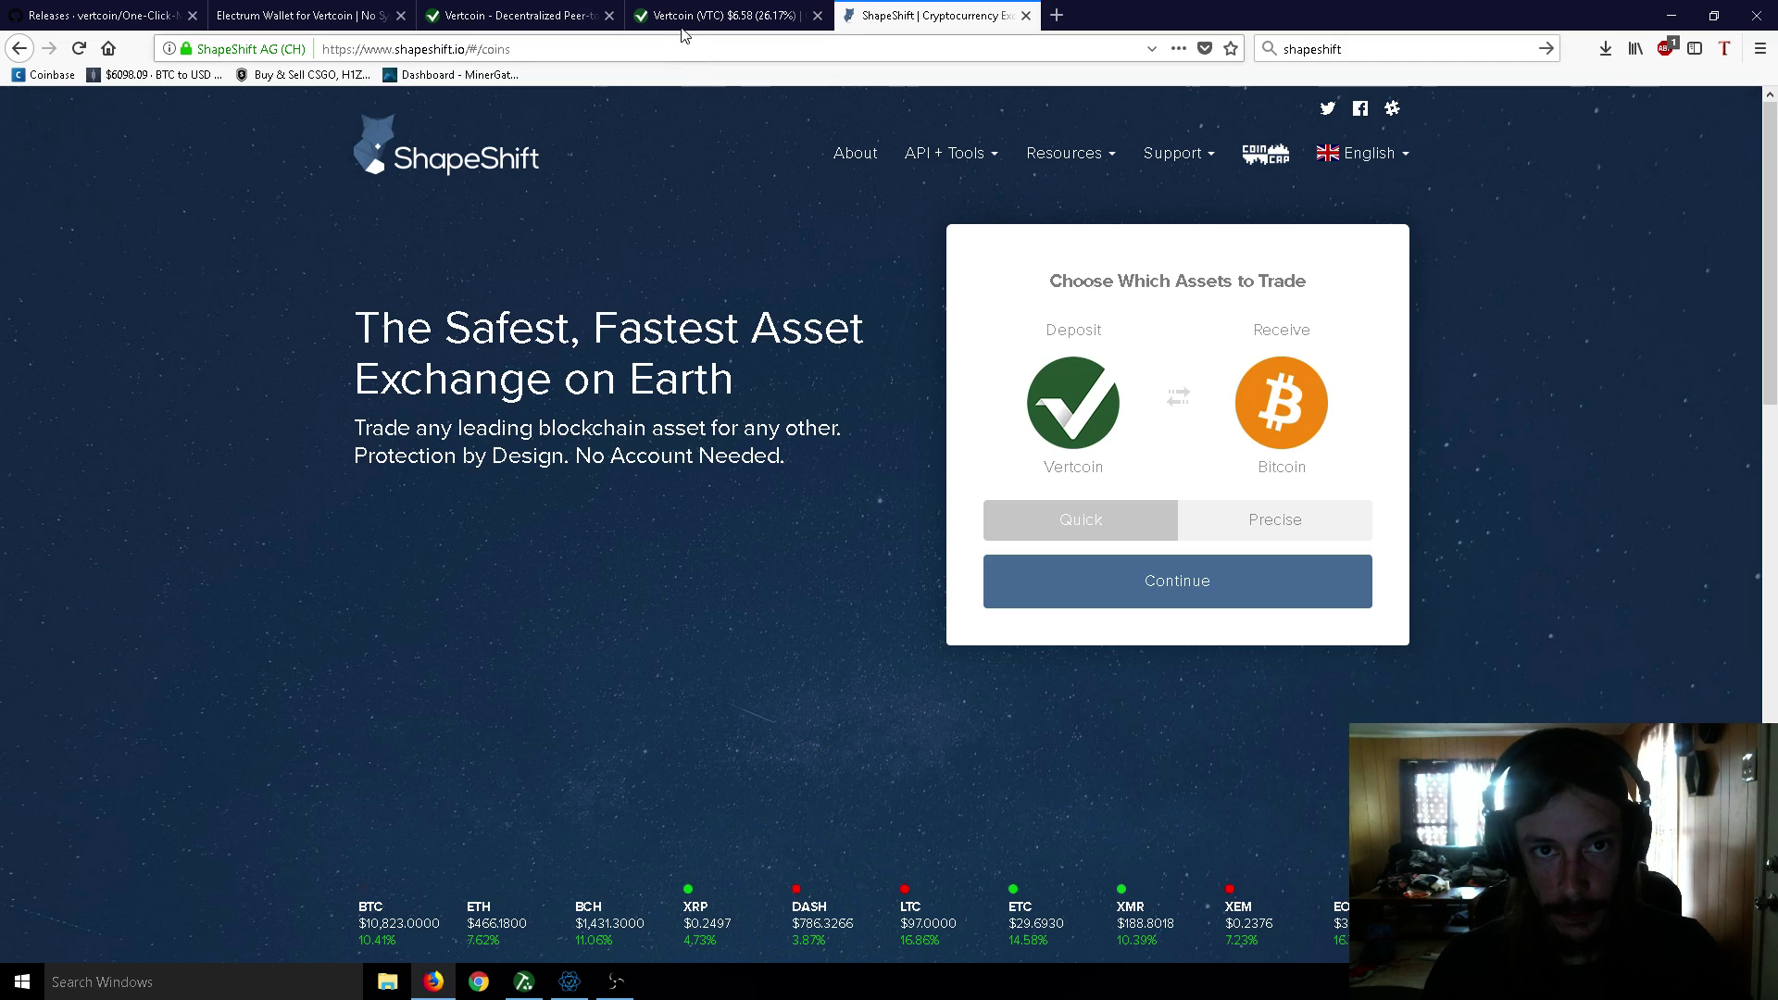
# - Check Vertcoin's USD price on CoinMarketCap and show its chart for the last 7 days
pyautogui.click(708, 16)
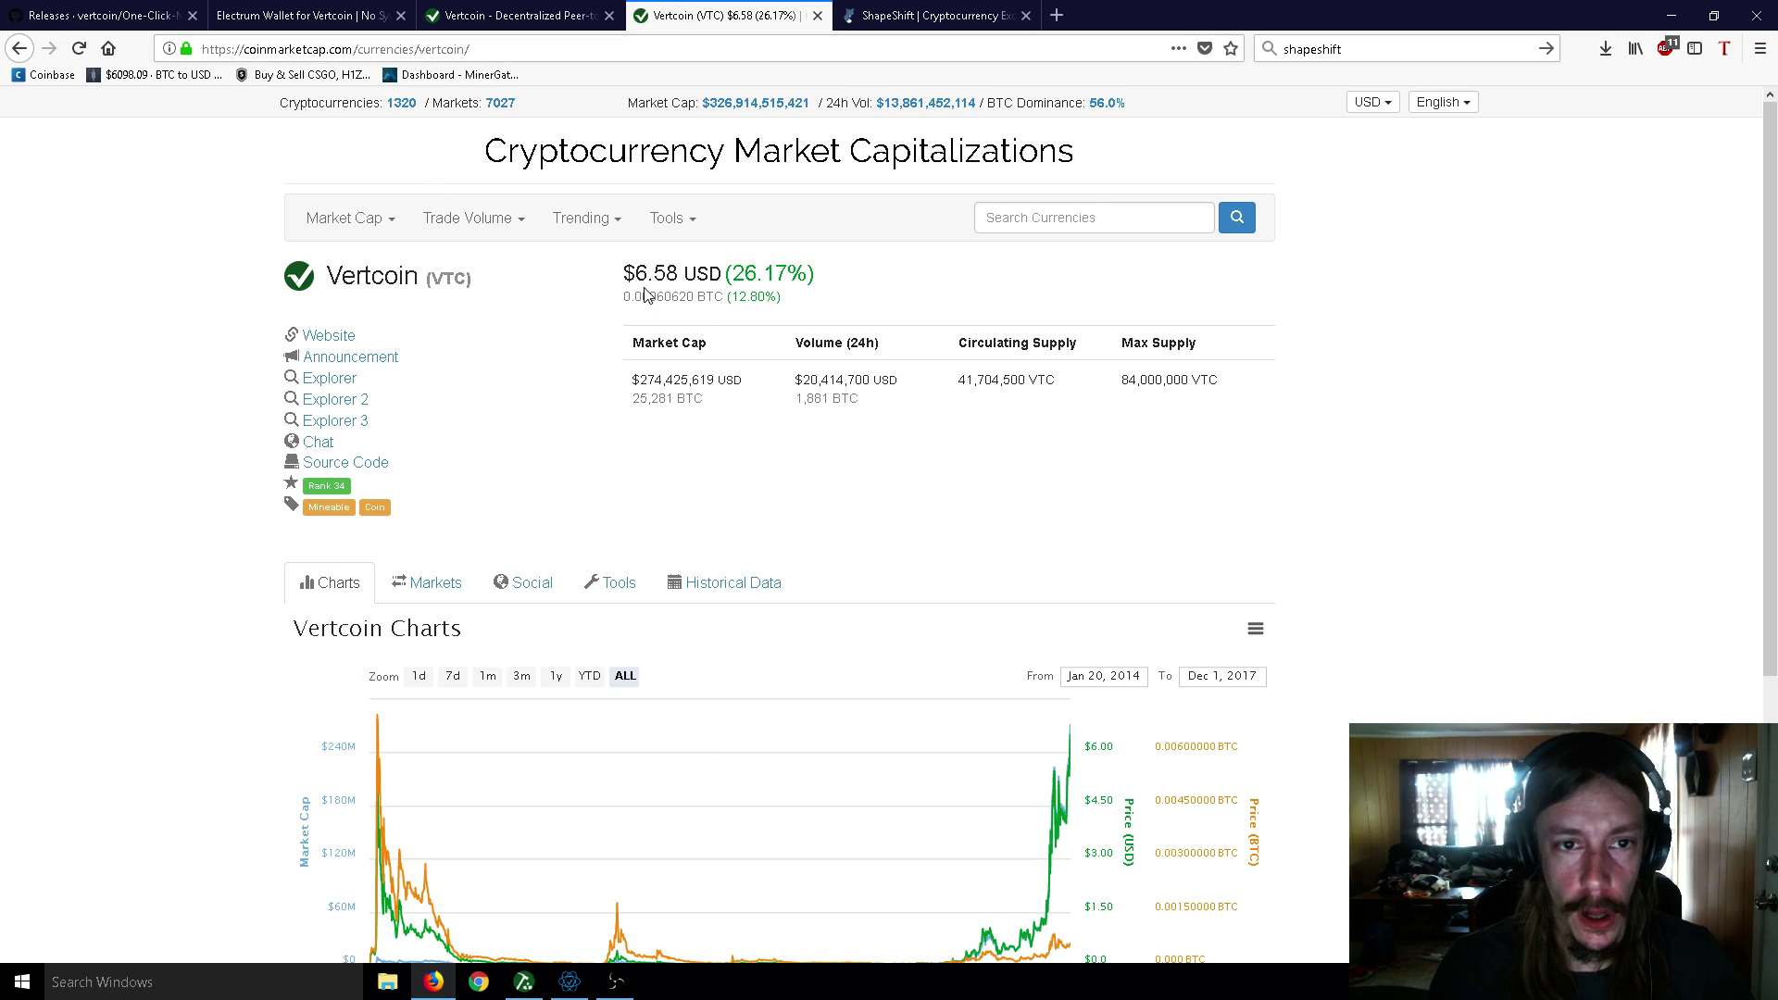
pyautogui.moveTo(626, 274); pyautogui.dragTo(701, 274)
pyautogui.click(707, 325)
pyautogui.scroll(-3, 706, 325)
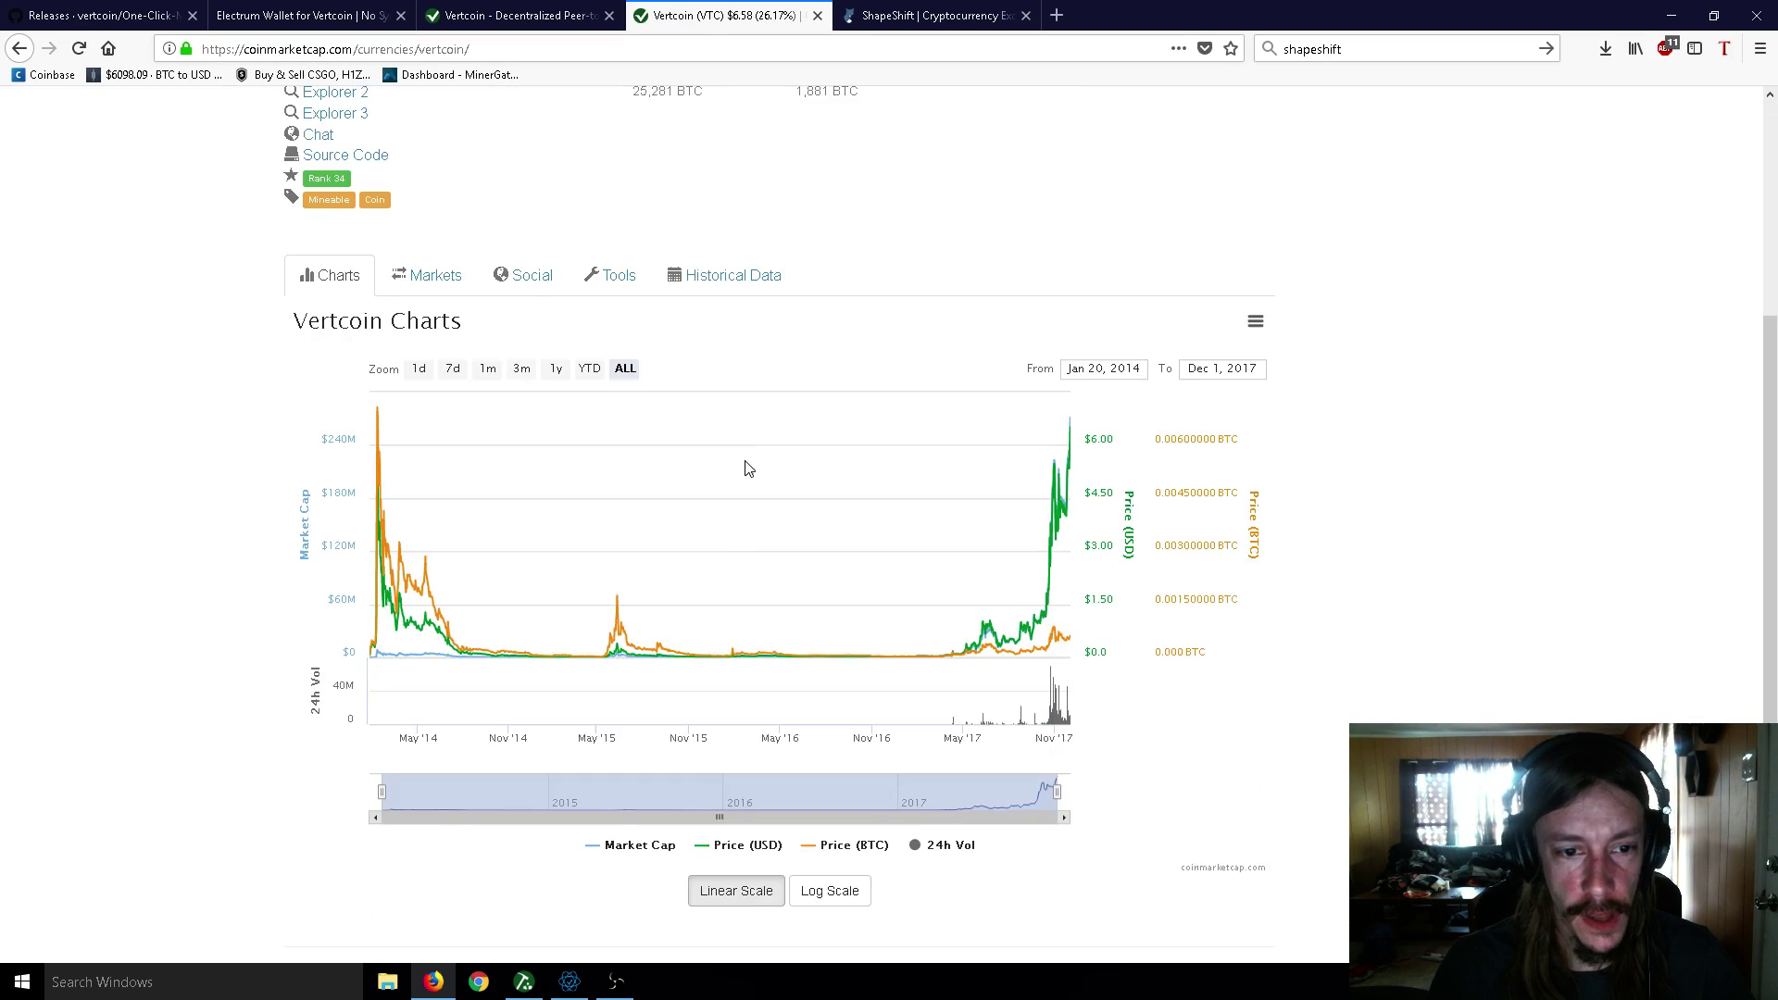
pyautogui.click(452, 361)
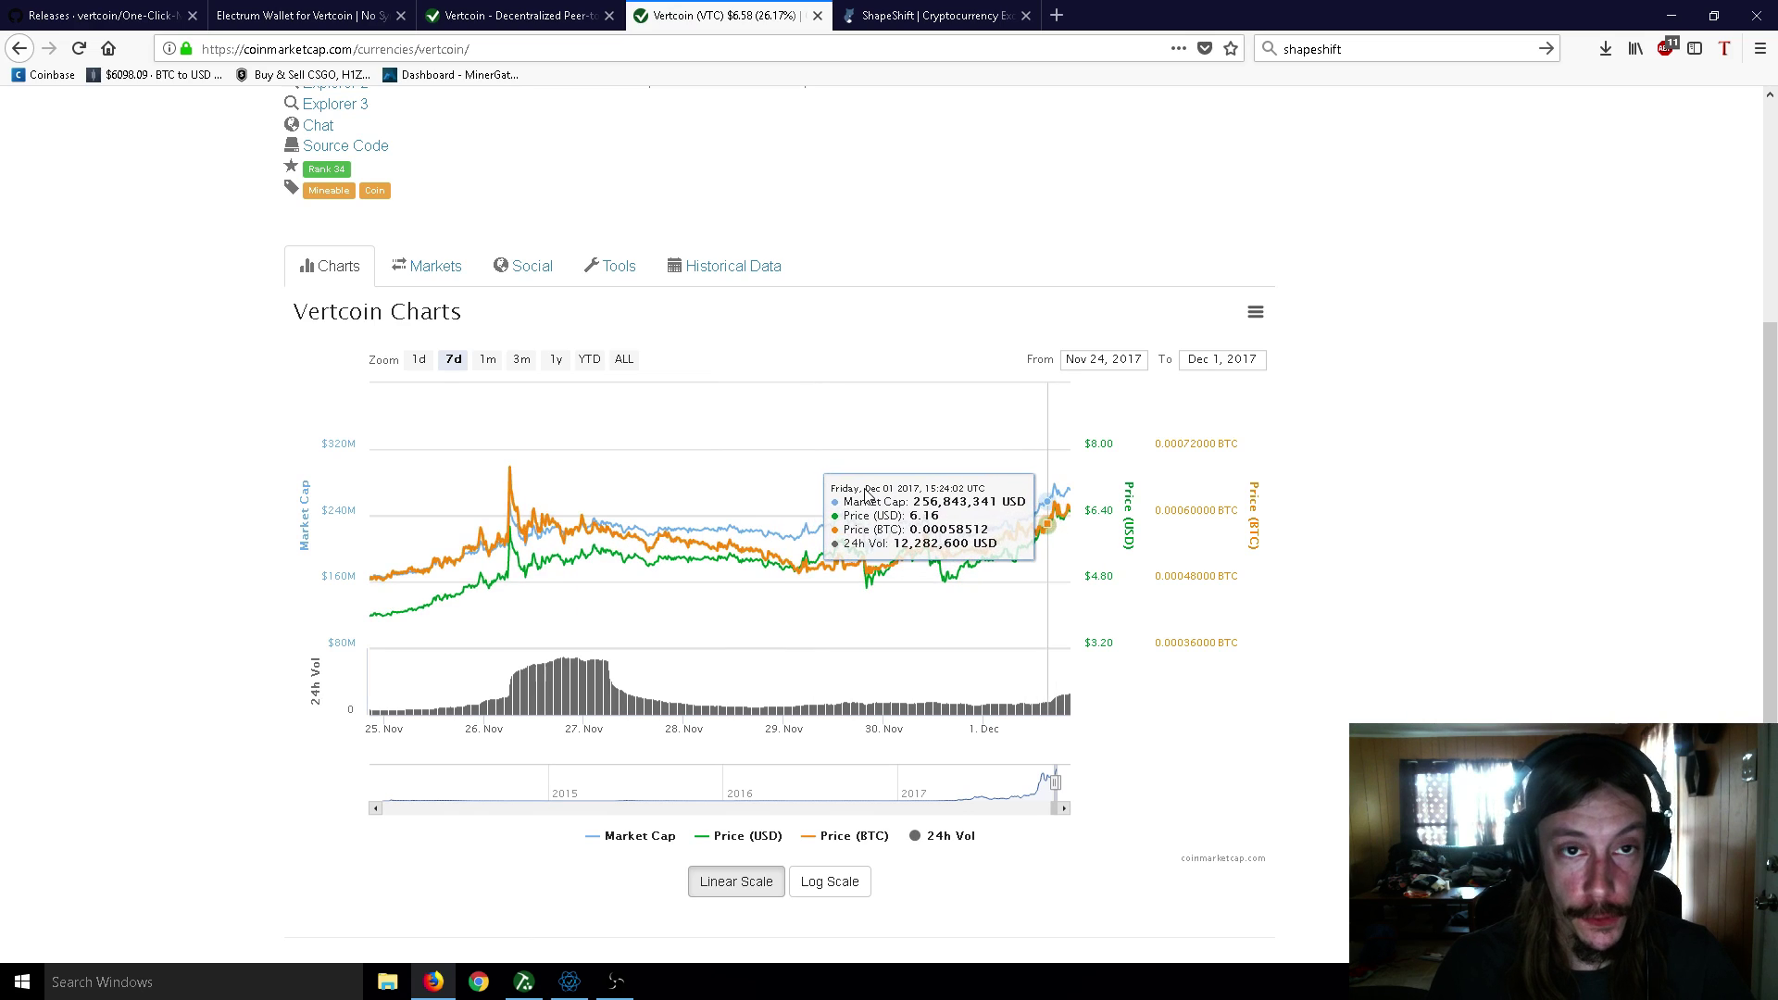
# - Examine Vertcoin's current USD price above the CoinMarketCap chart, highlighting the figure
pyautogui.scroll(2, 867, 498)
pyautogui.scroll(2, 867, 498)
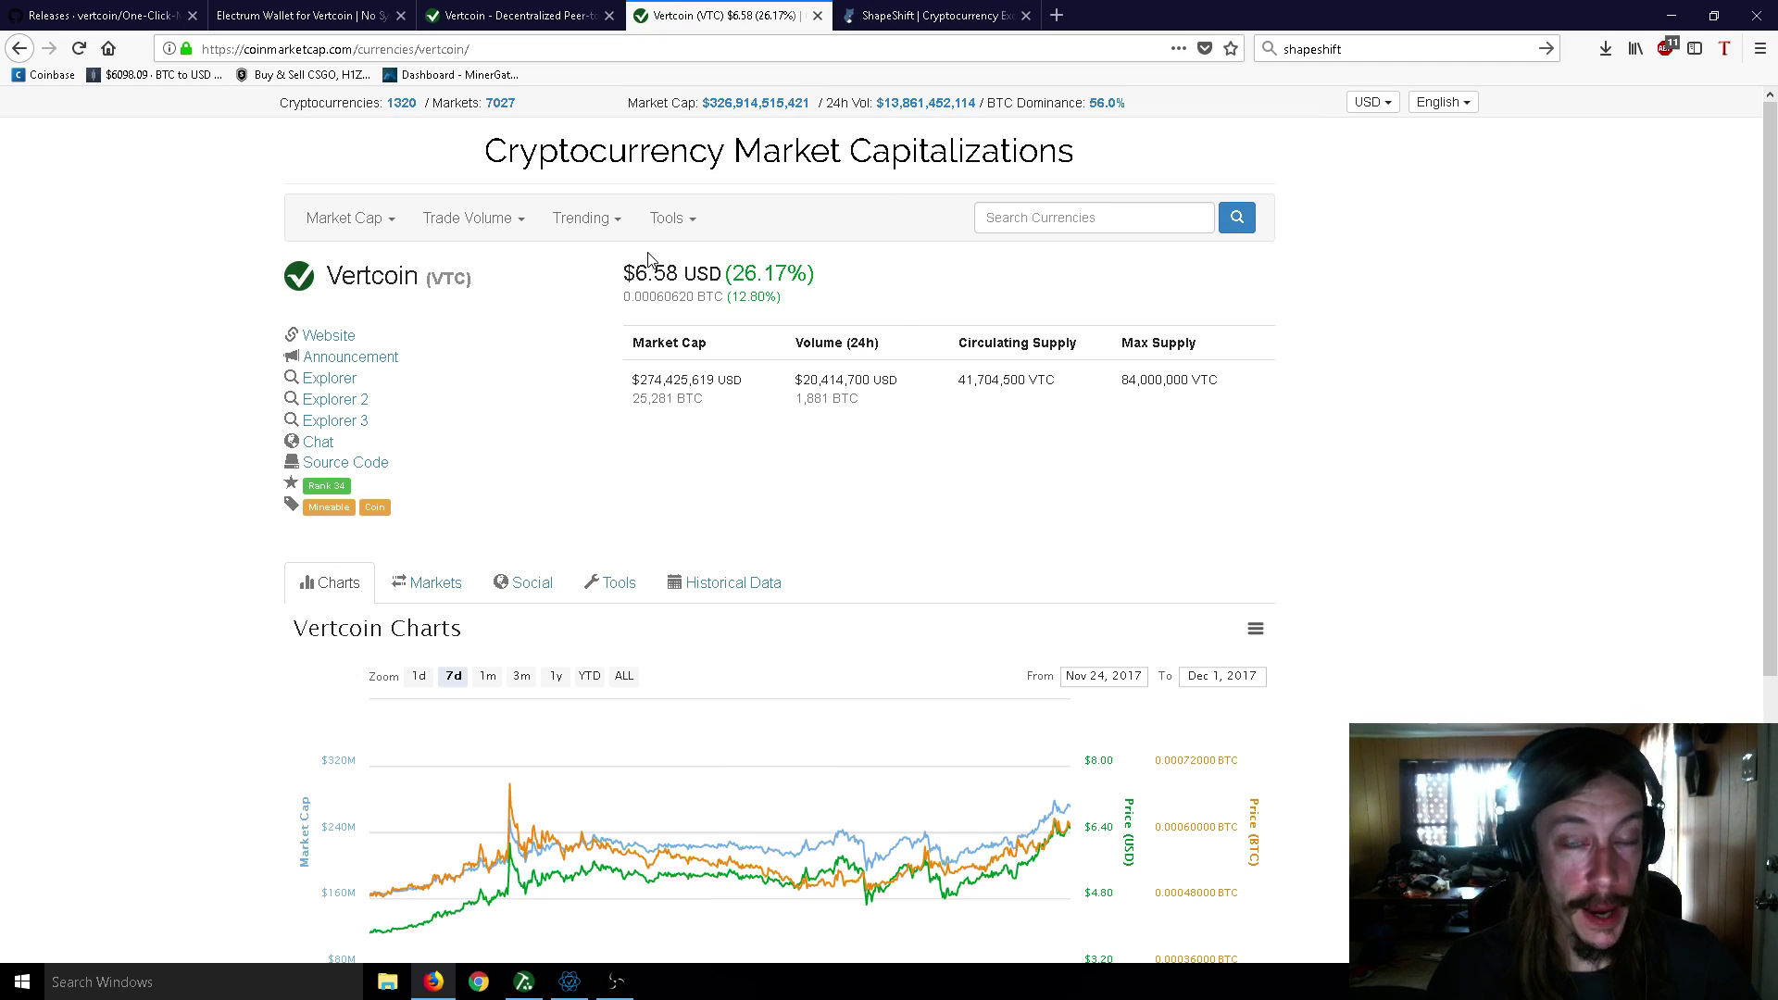
pyautogui.moveTo(623, 273)
pyautogui.mouseDown()
pyautogui.moveTo(659, 273)
pyautogui.moveTo(627, 272)
pyautogui.mouseUp()
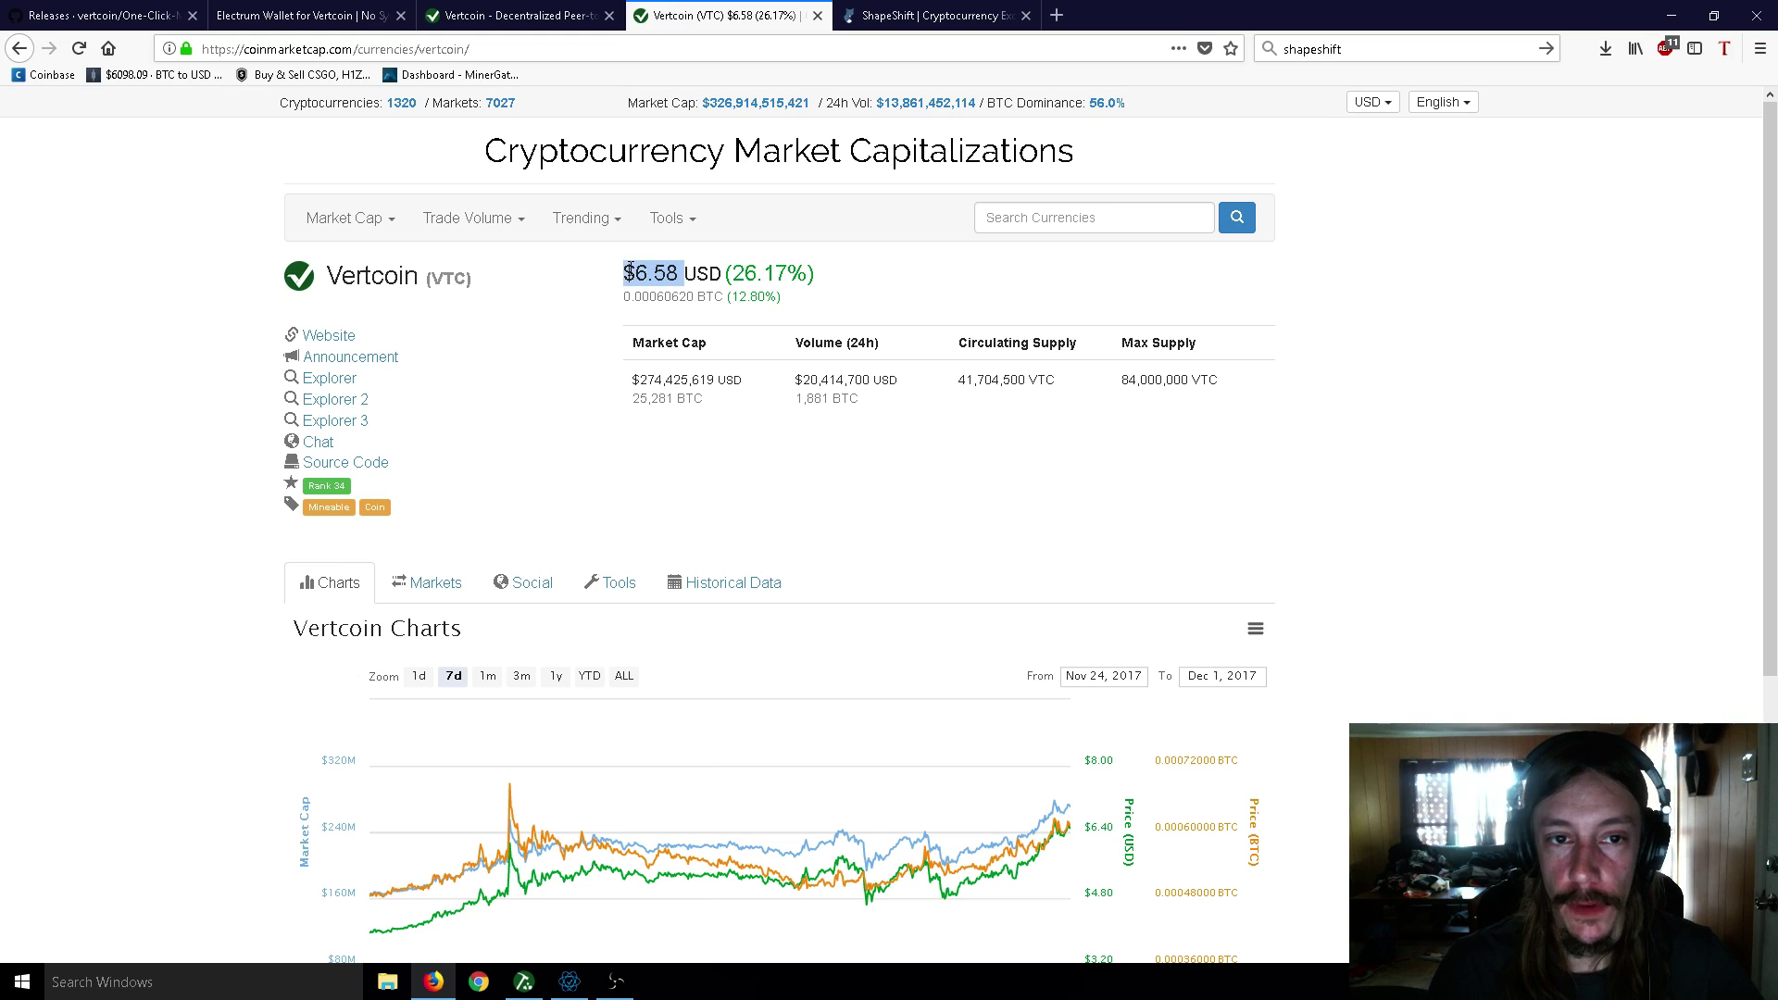
pyautogui.click(710, 400)
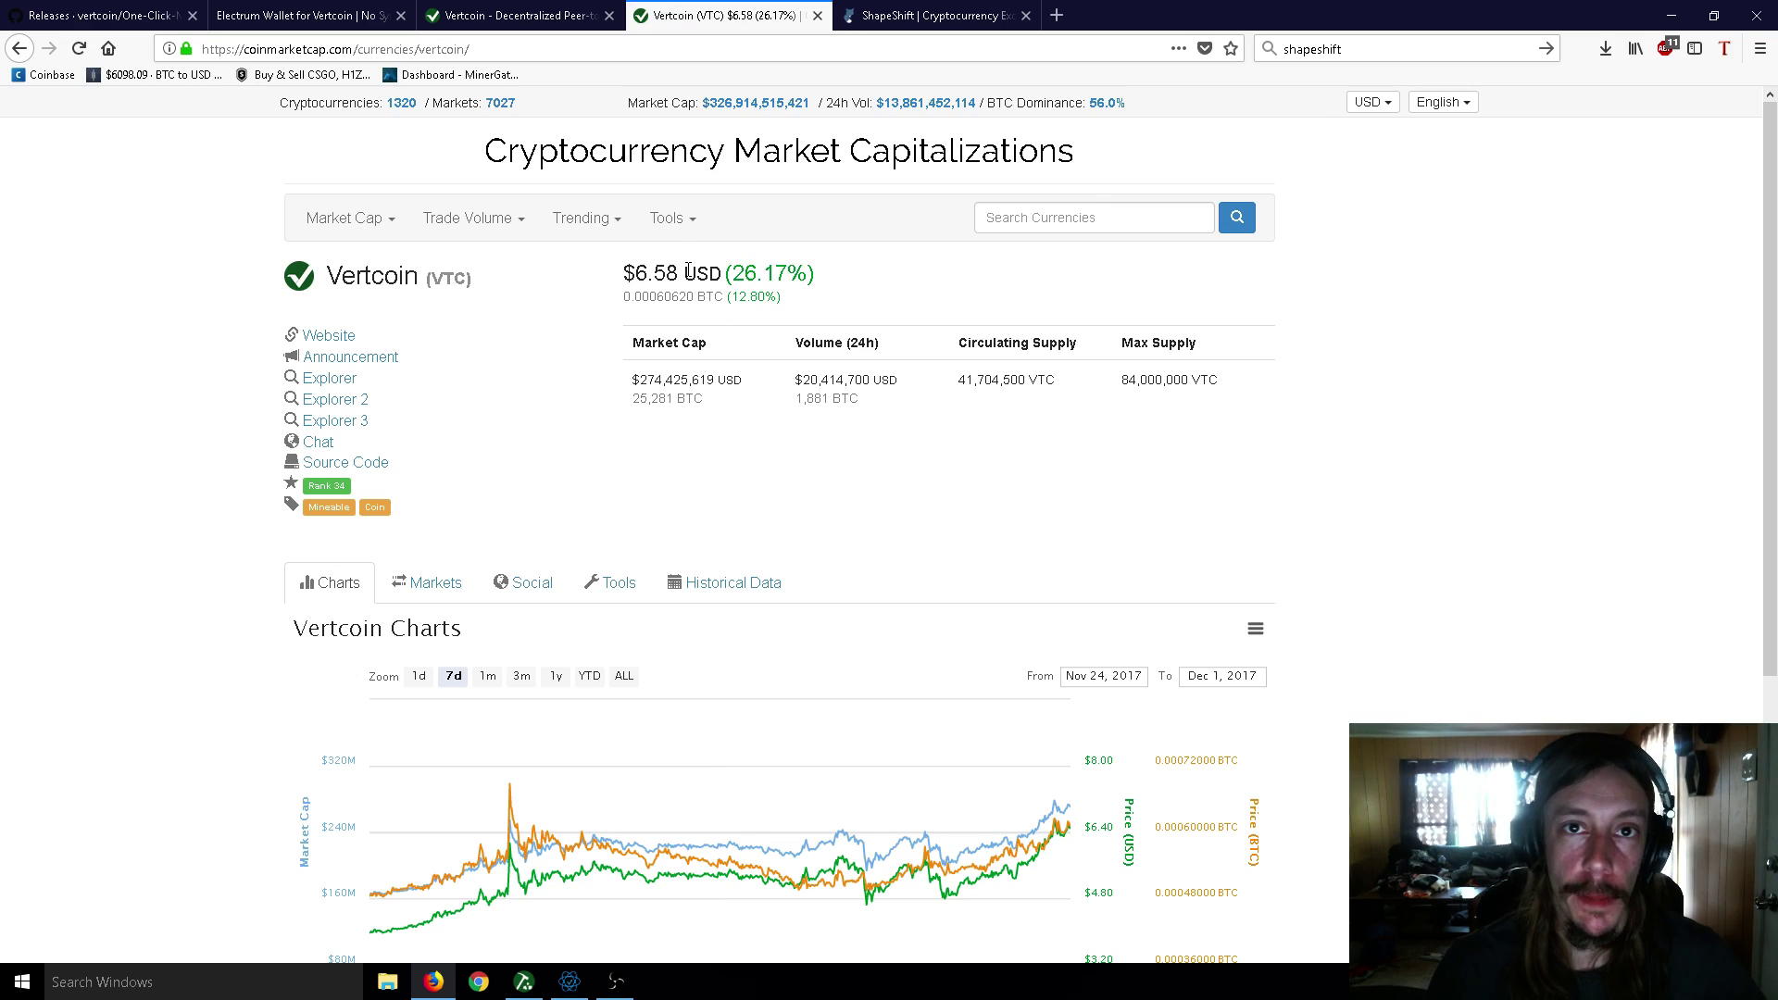
pyautogui.moveTo(684, 273); pyautogui.dragTo(639, 276)
pyautogui.click(644, 278)
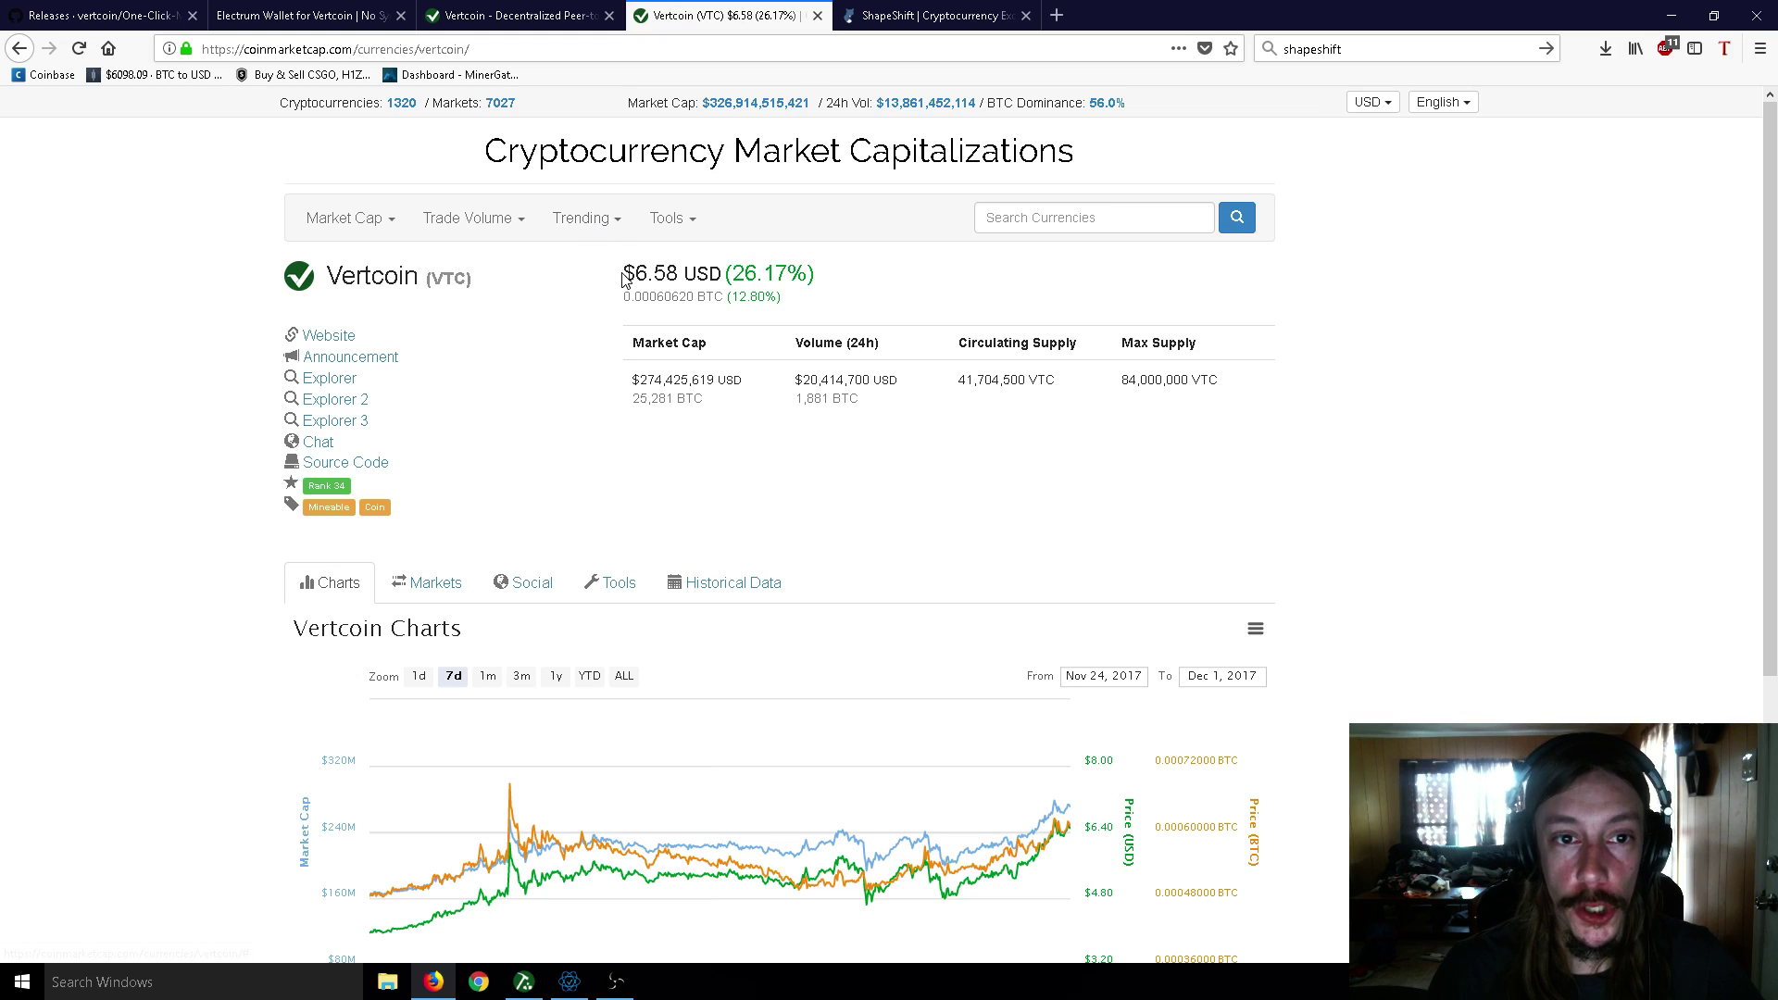
pyautogui.moveTo(622, 273); pyautogui.dragTo(679, 276)
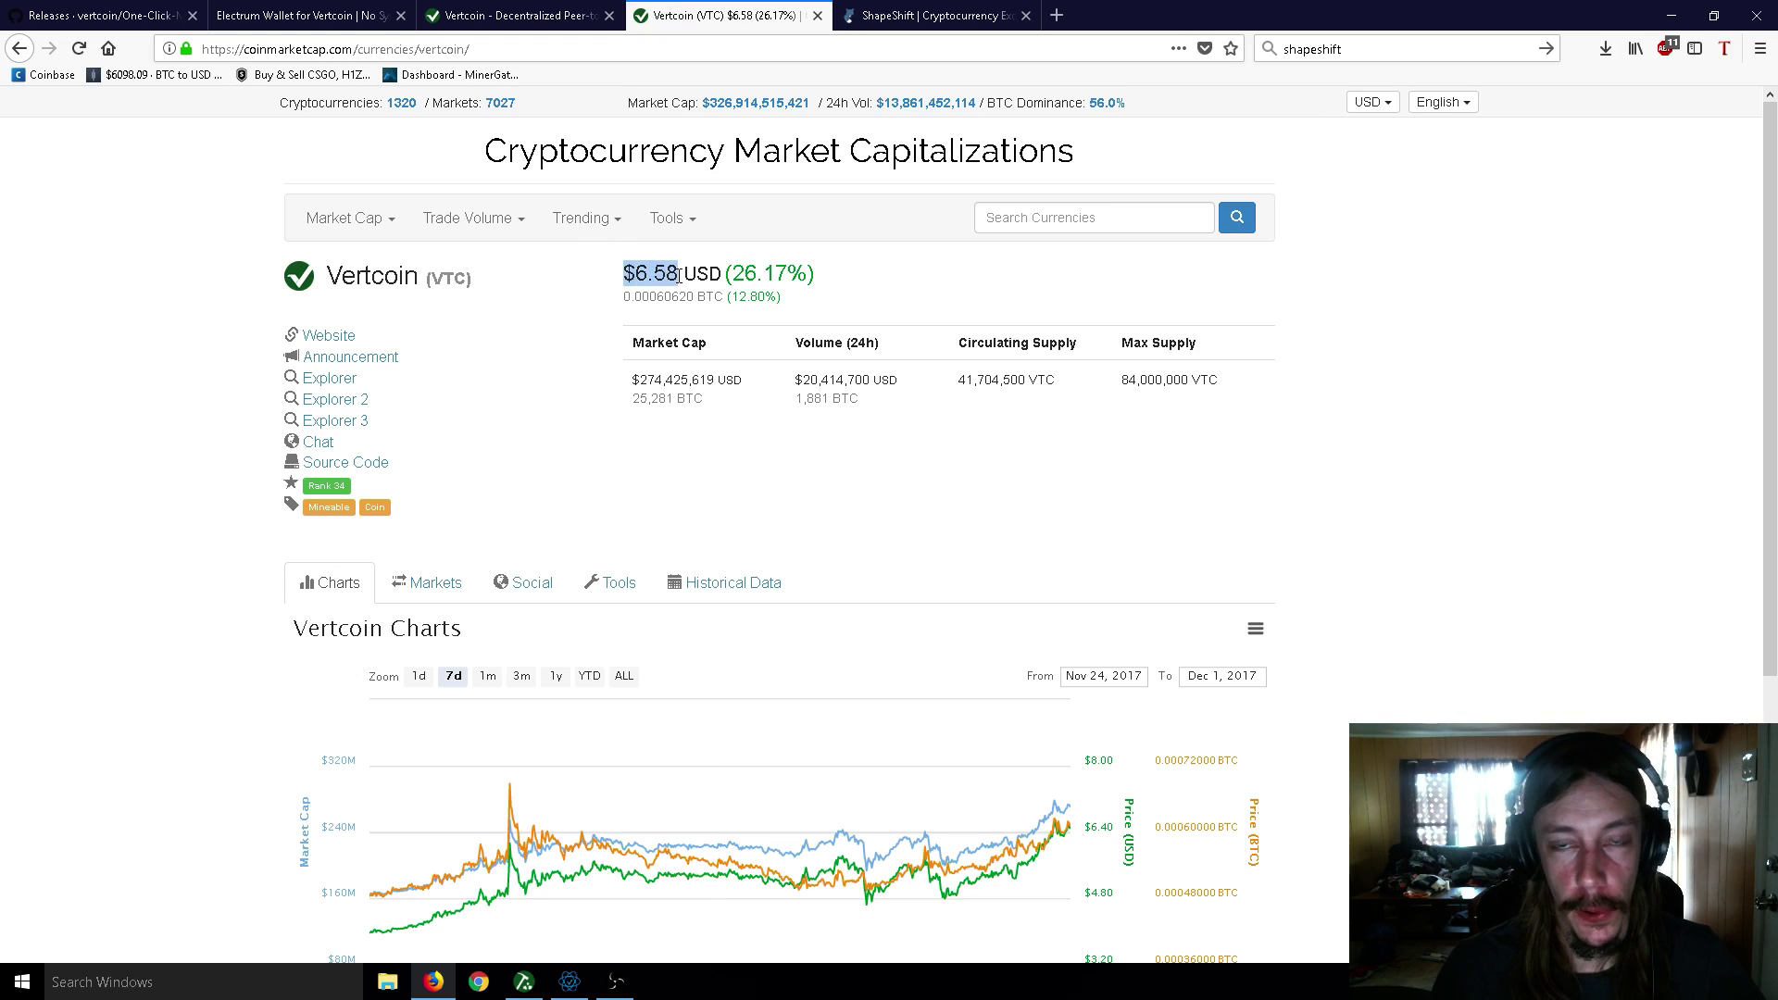
pyautogui.click(679, 276)
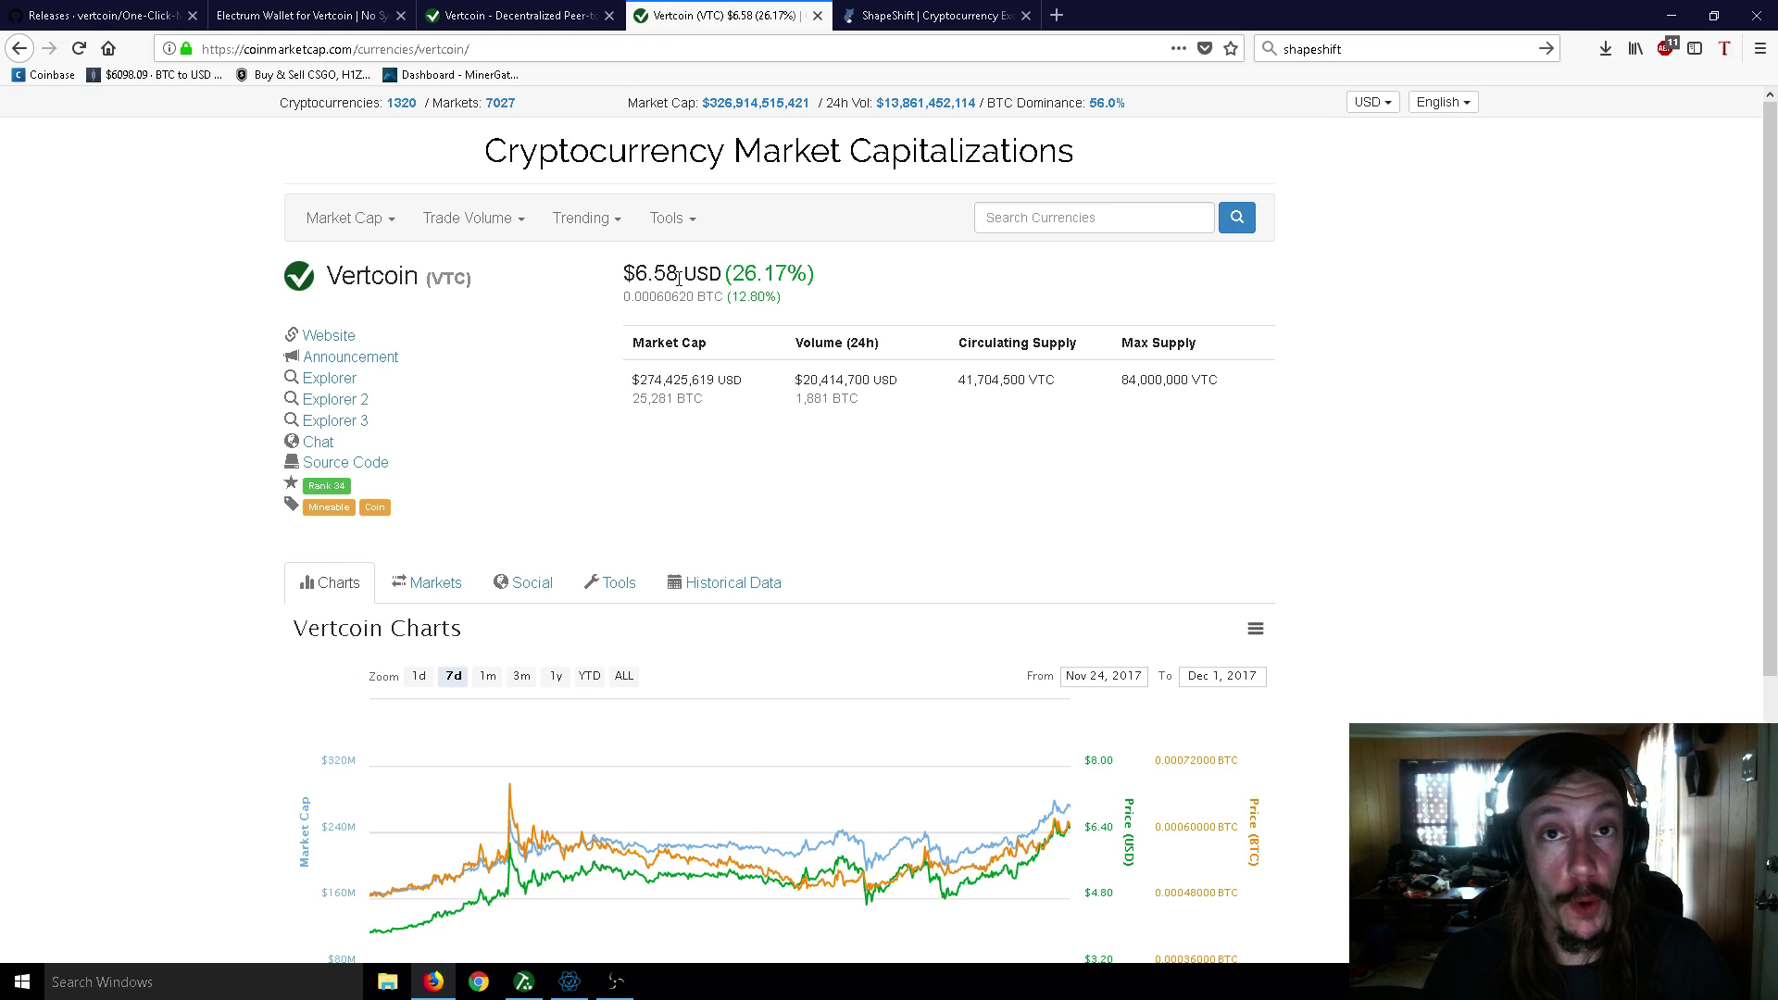
pyautogui.moveTo(624, 278); pyautogui.dragTo(680, 275)
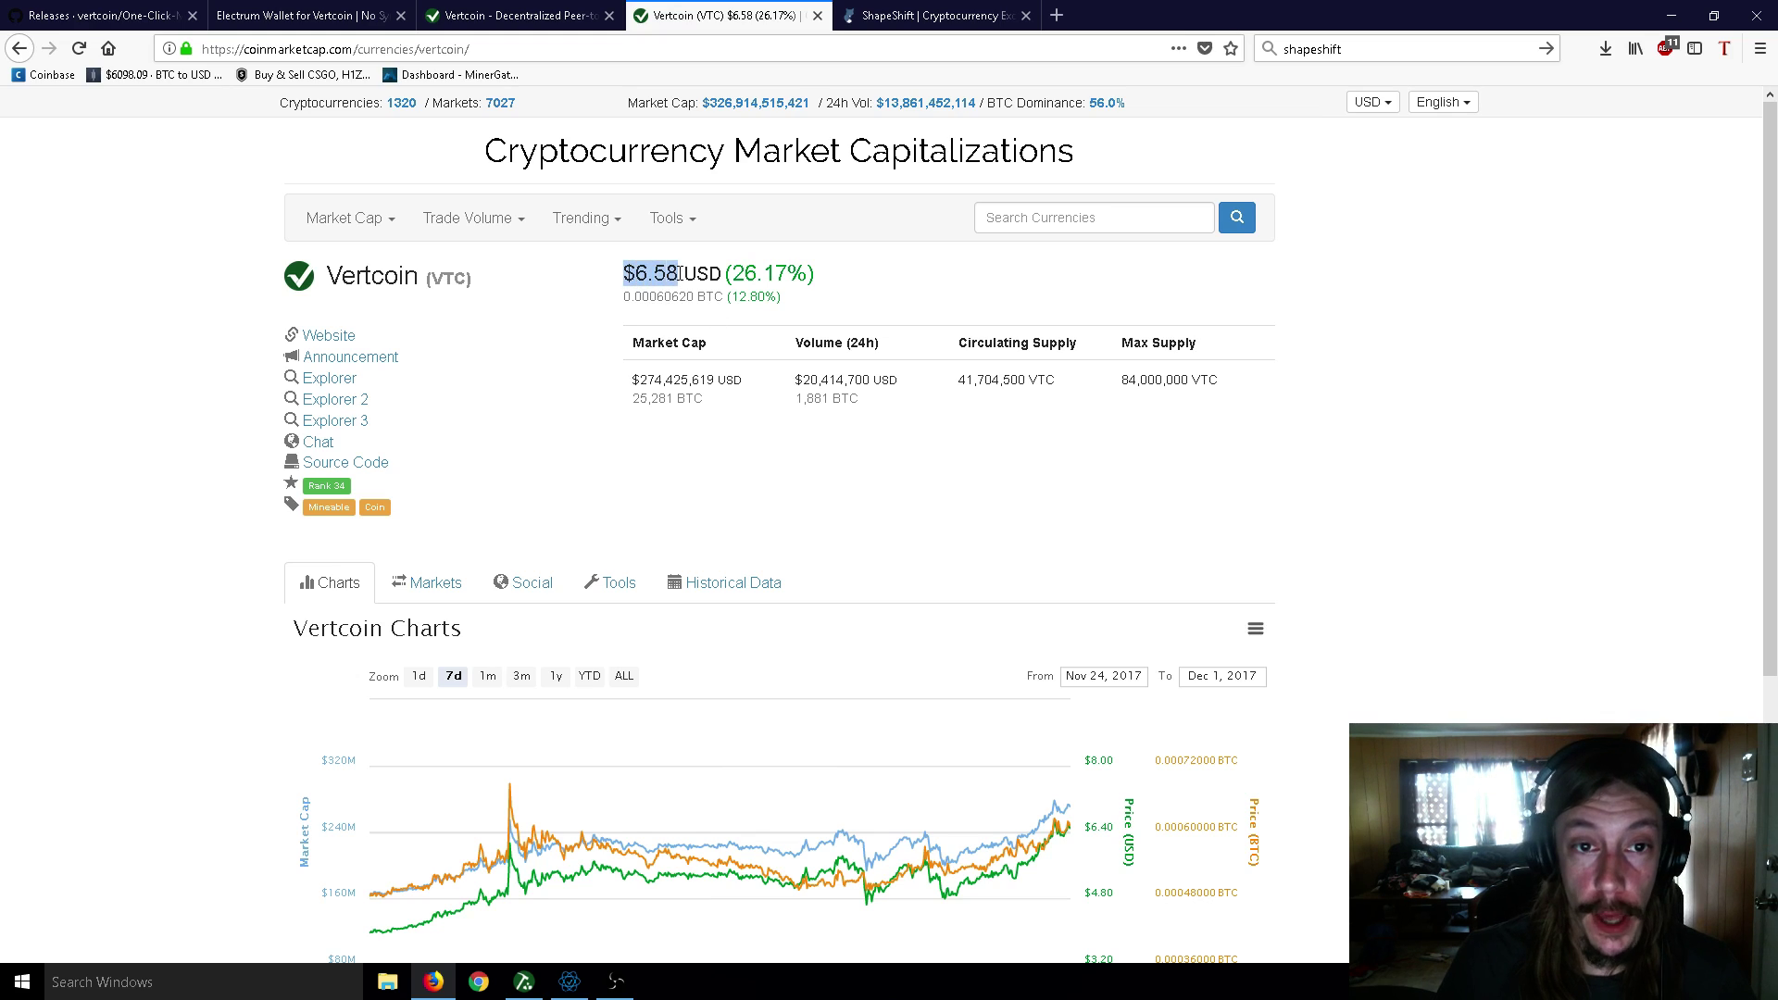
pyautogui.click(680, 275)
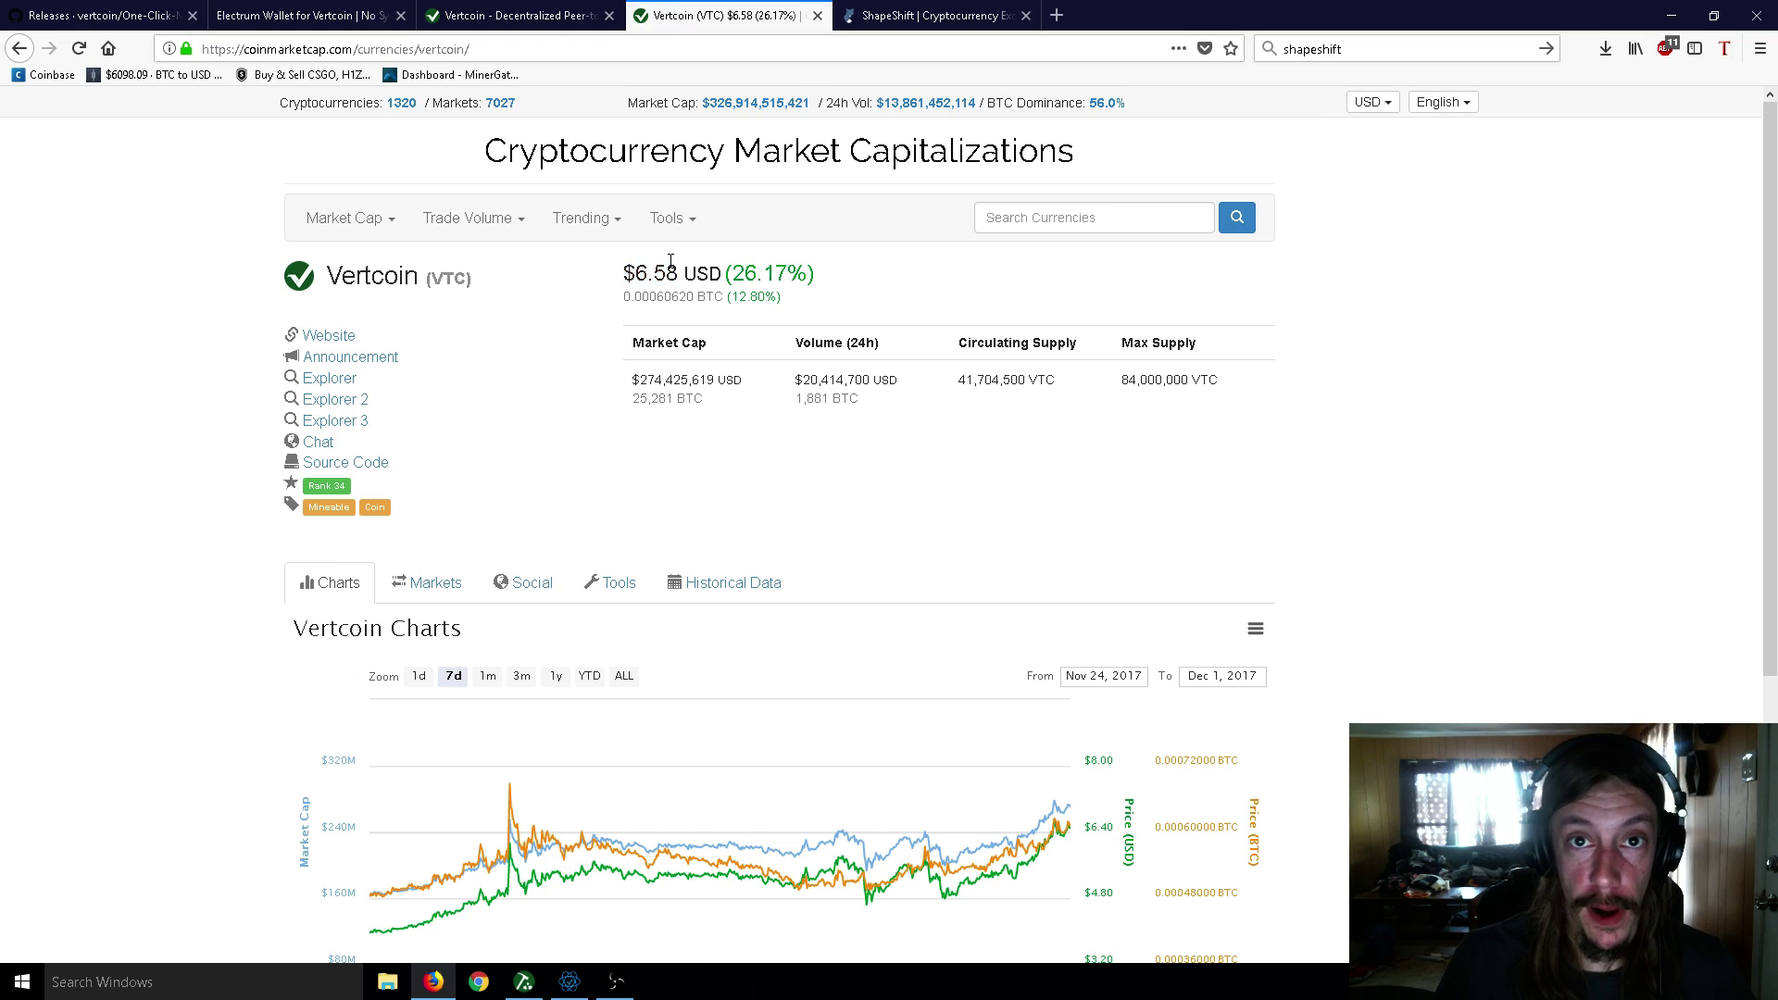